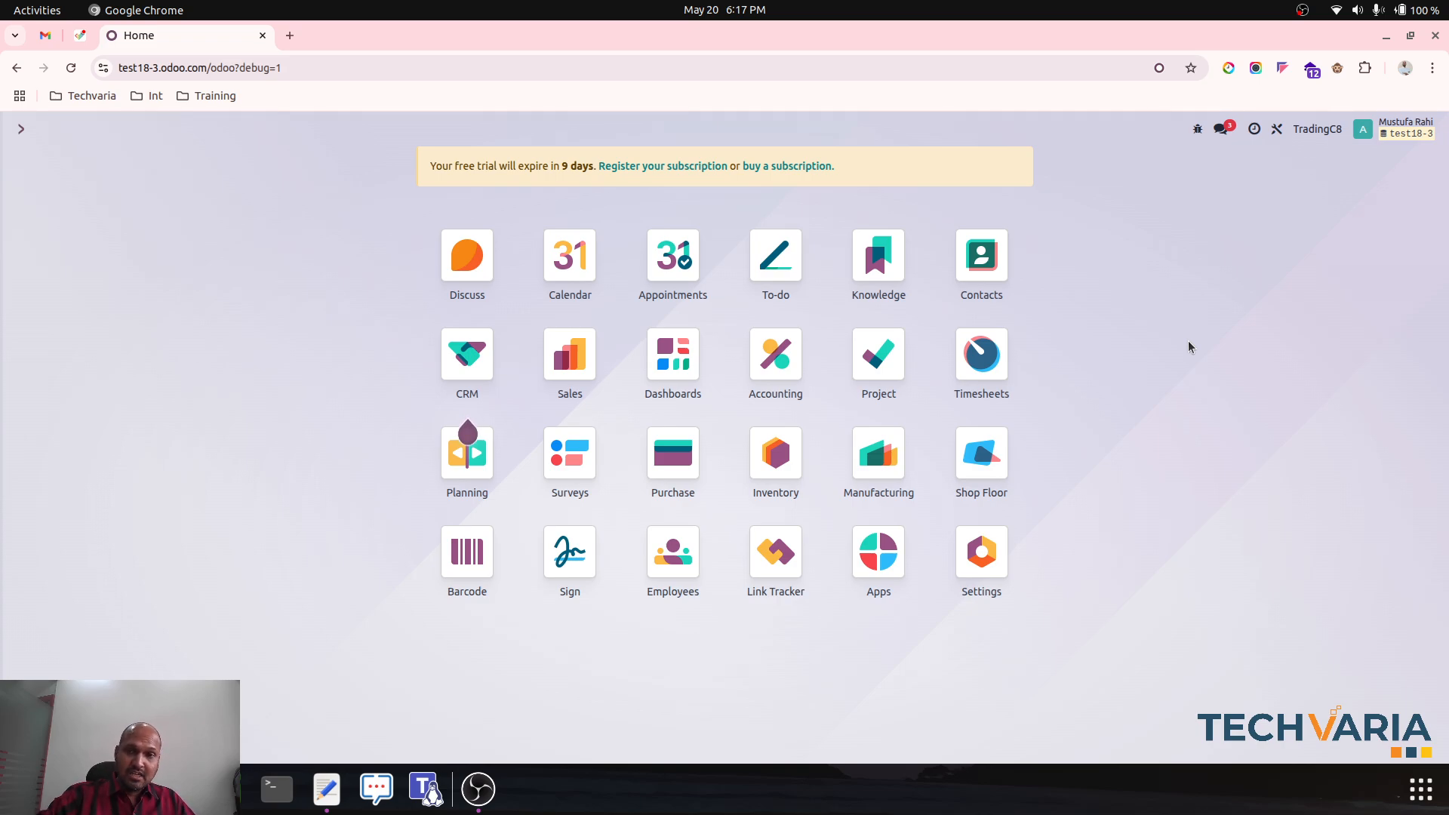
# Step: Look up the Anglo-Saxon Accounting option in the Accounting settings by searching for "angl"
pyautogui.click(771, 361)
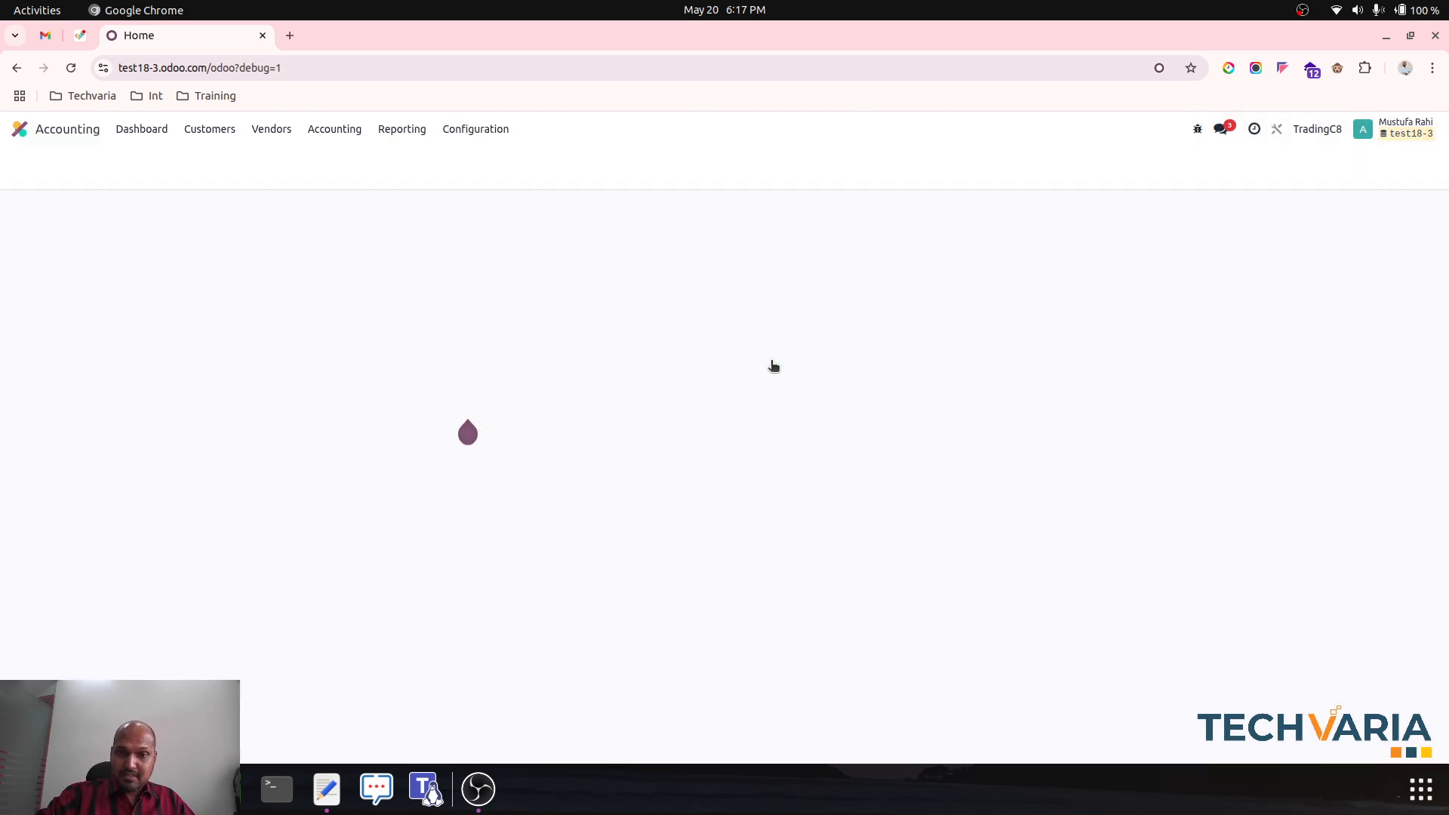
pyautogui.click(477, 130)
pyautogui.click(492, 160)
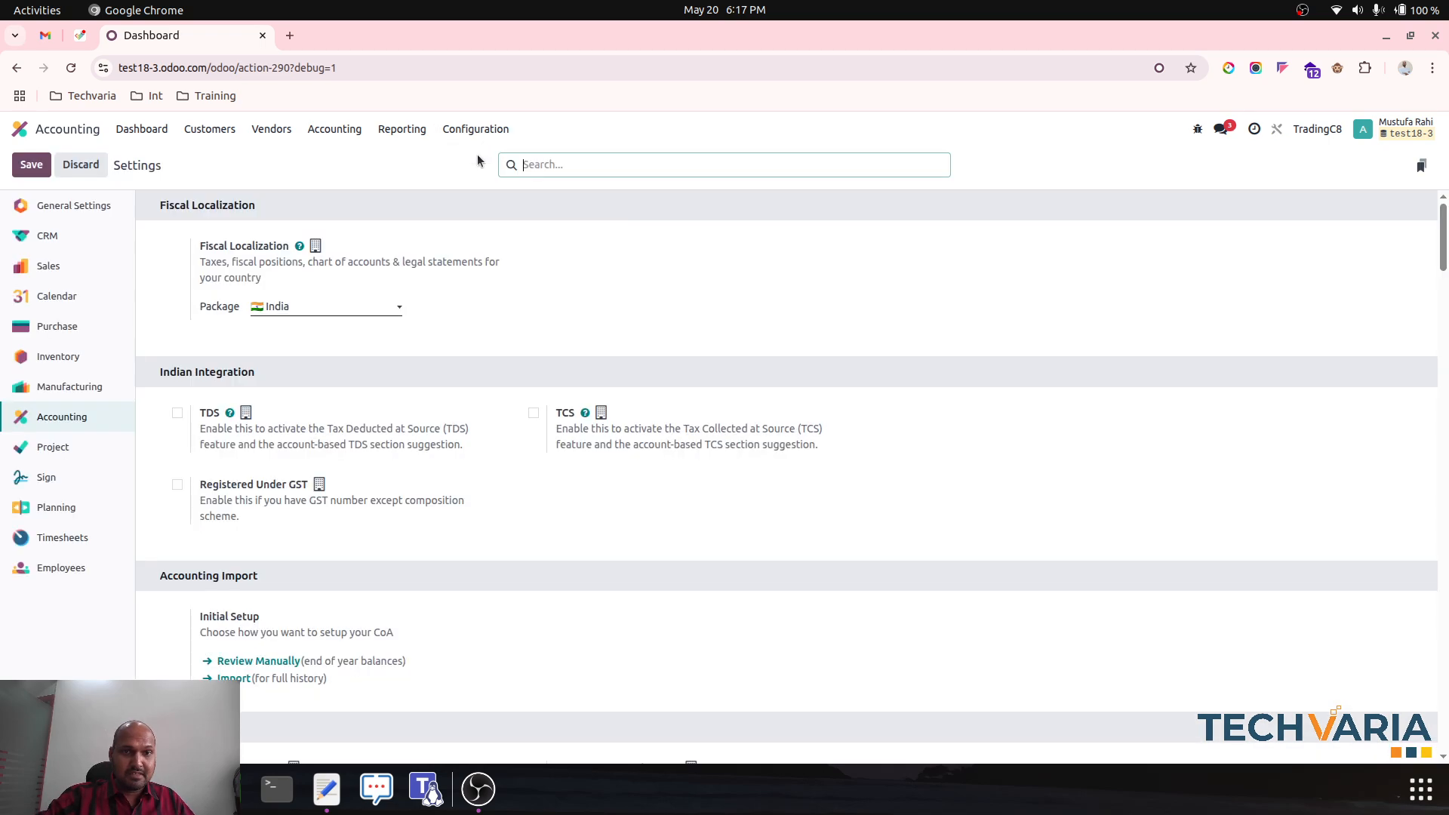
pyautogui.click(476, 131)
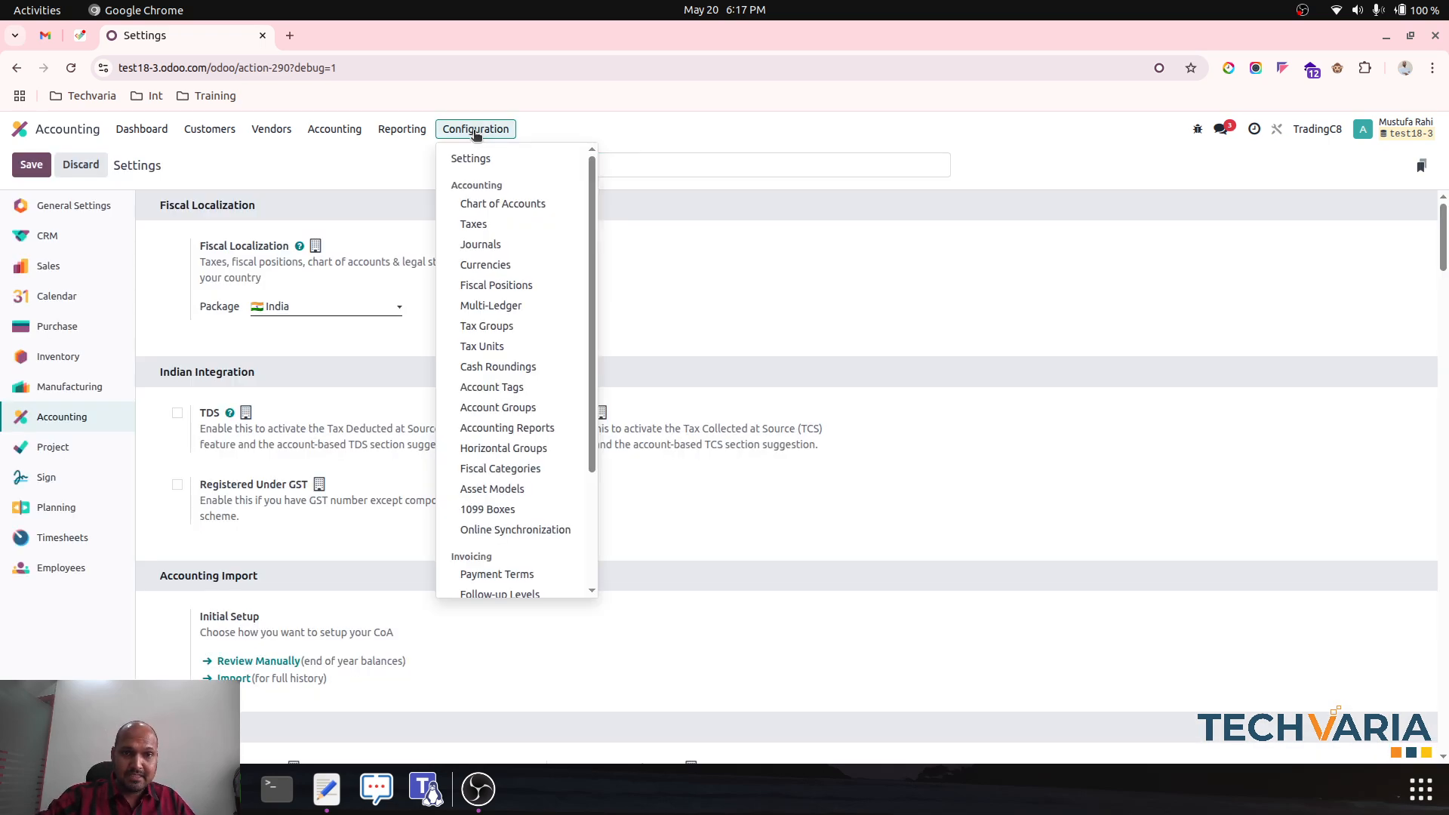
pyautogui.click(647, 160)
pyautogui.write('angl')
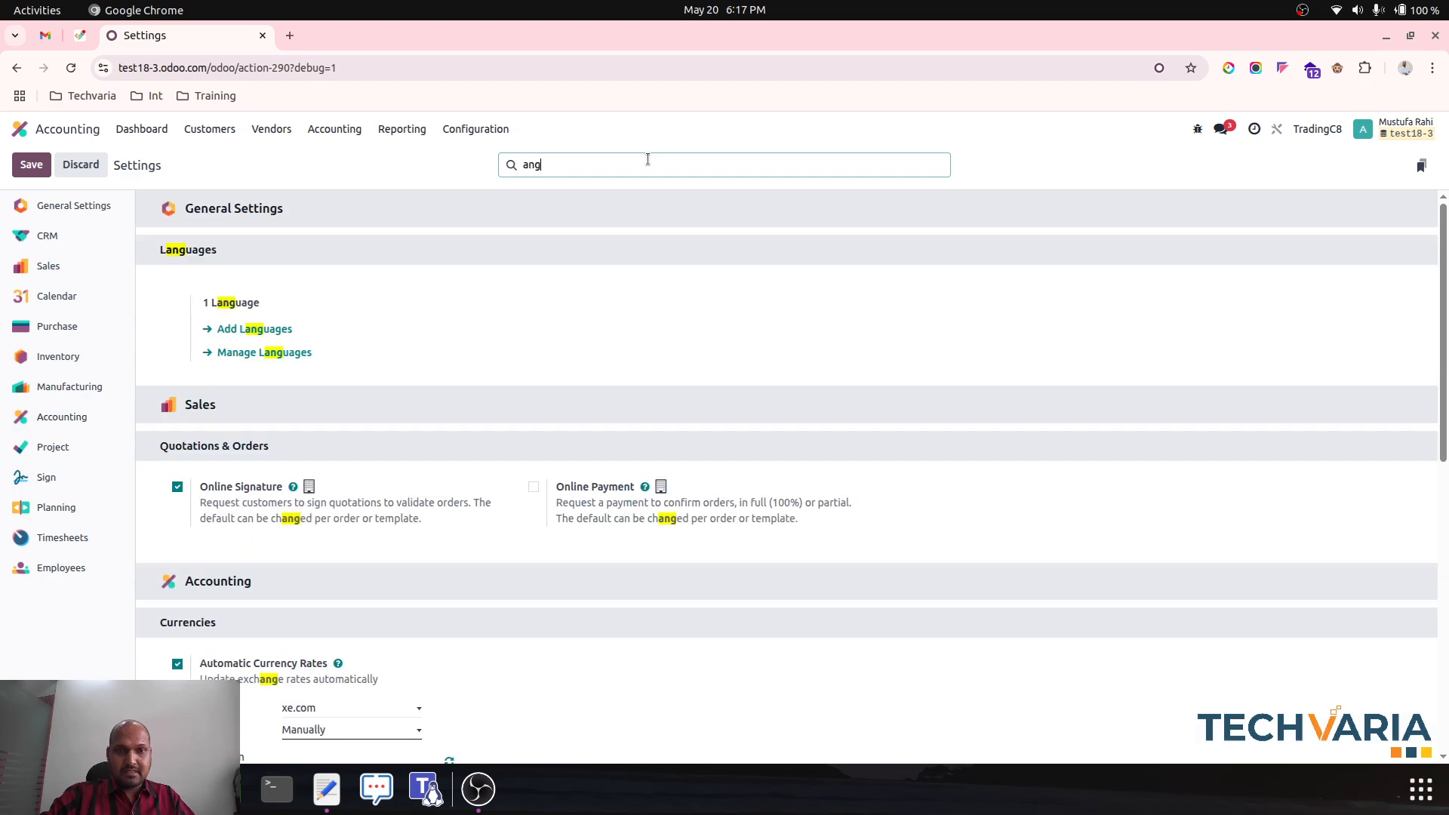
# Step: Review the New Goods product category's costing and stock accounts, and list the products assigned to it
pyautogui.click(482, 133)
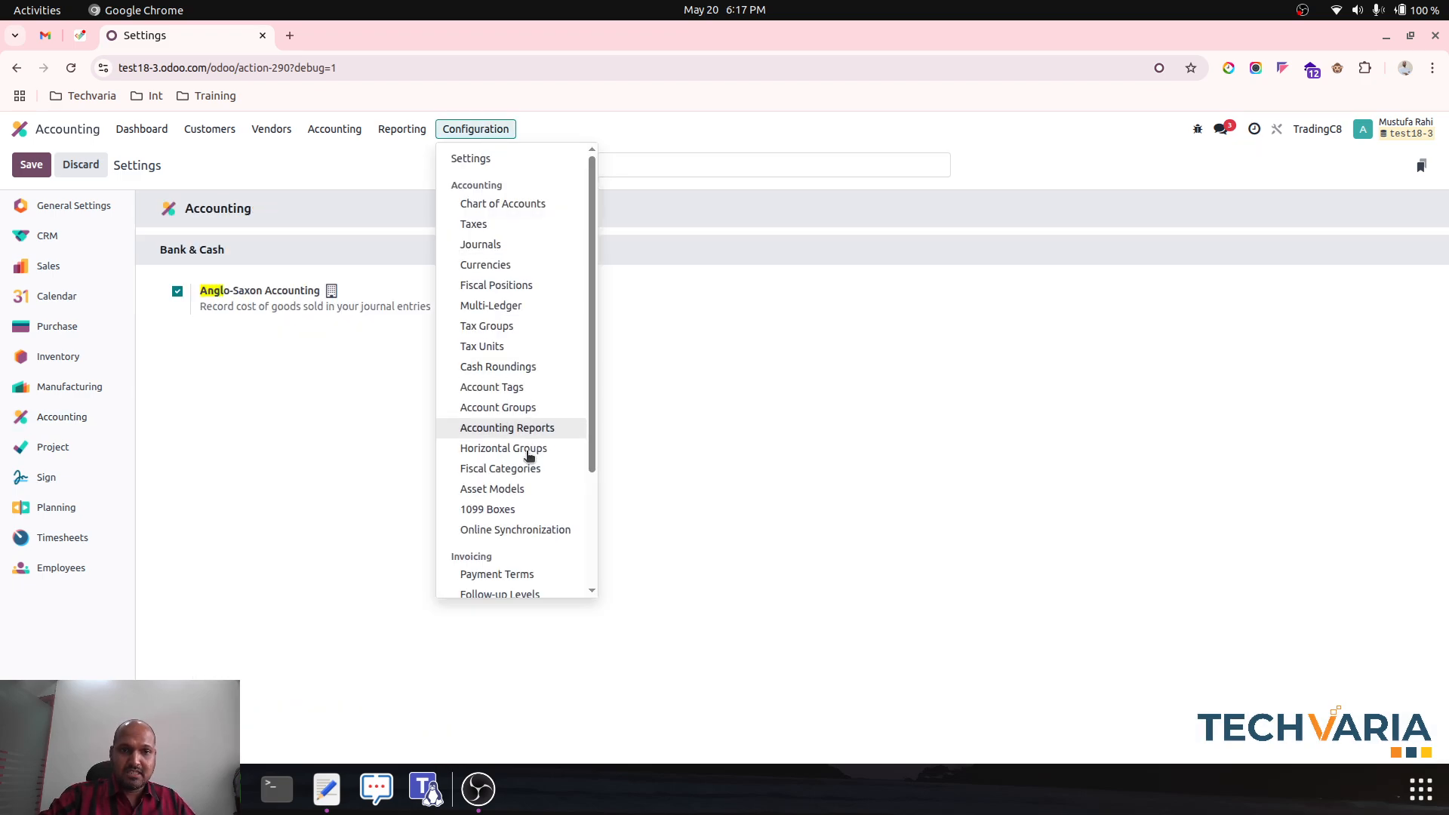
pyautogui.scroll(-3, 536, 461)
pyautogui.click(537, 477)
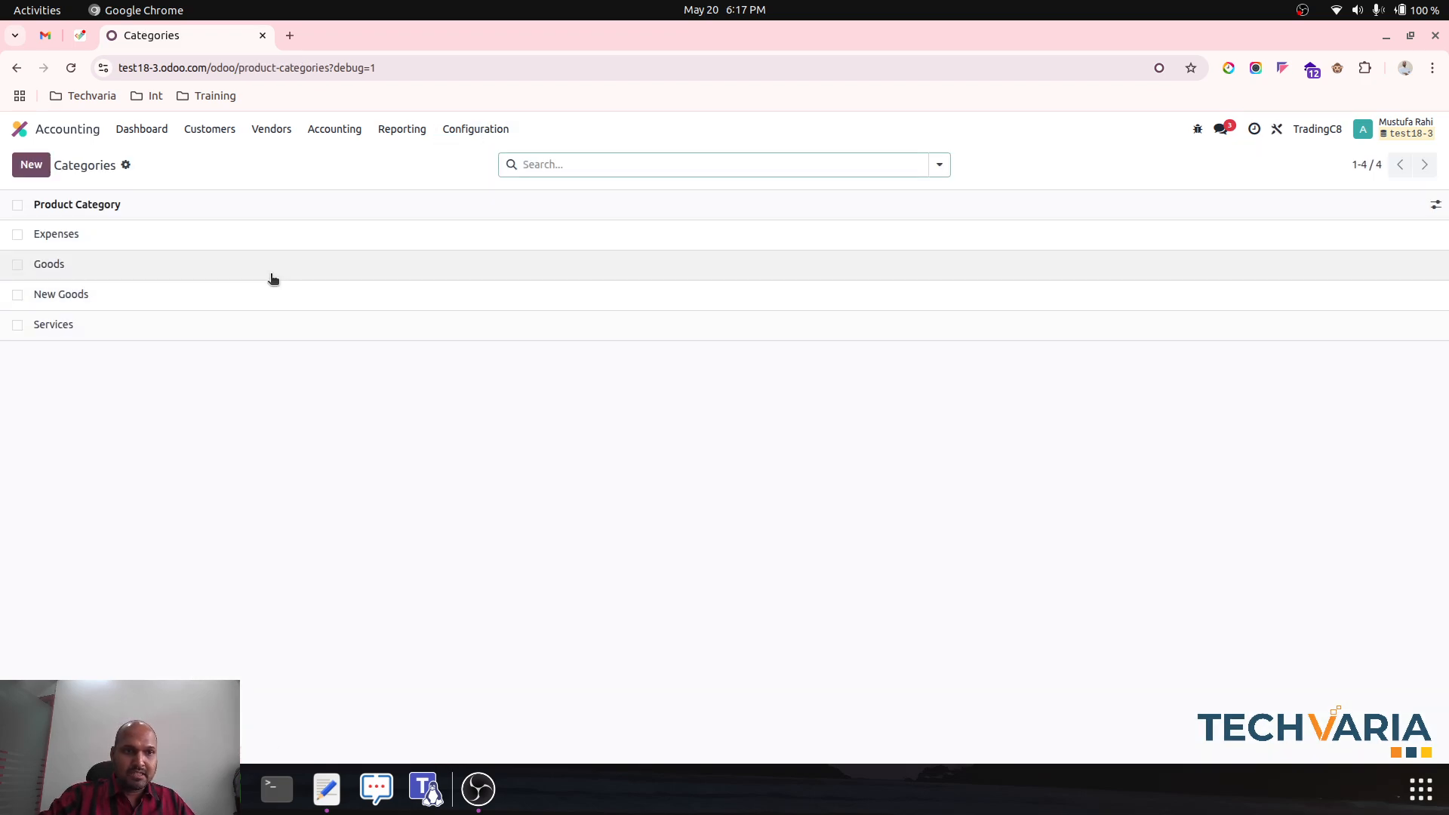
pyautogui.click(304, 299)
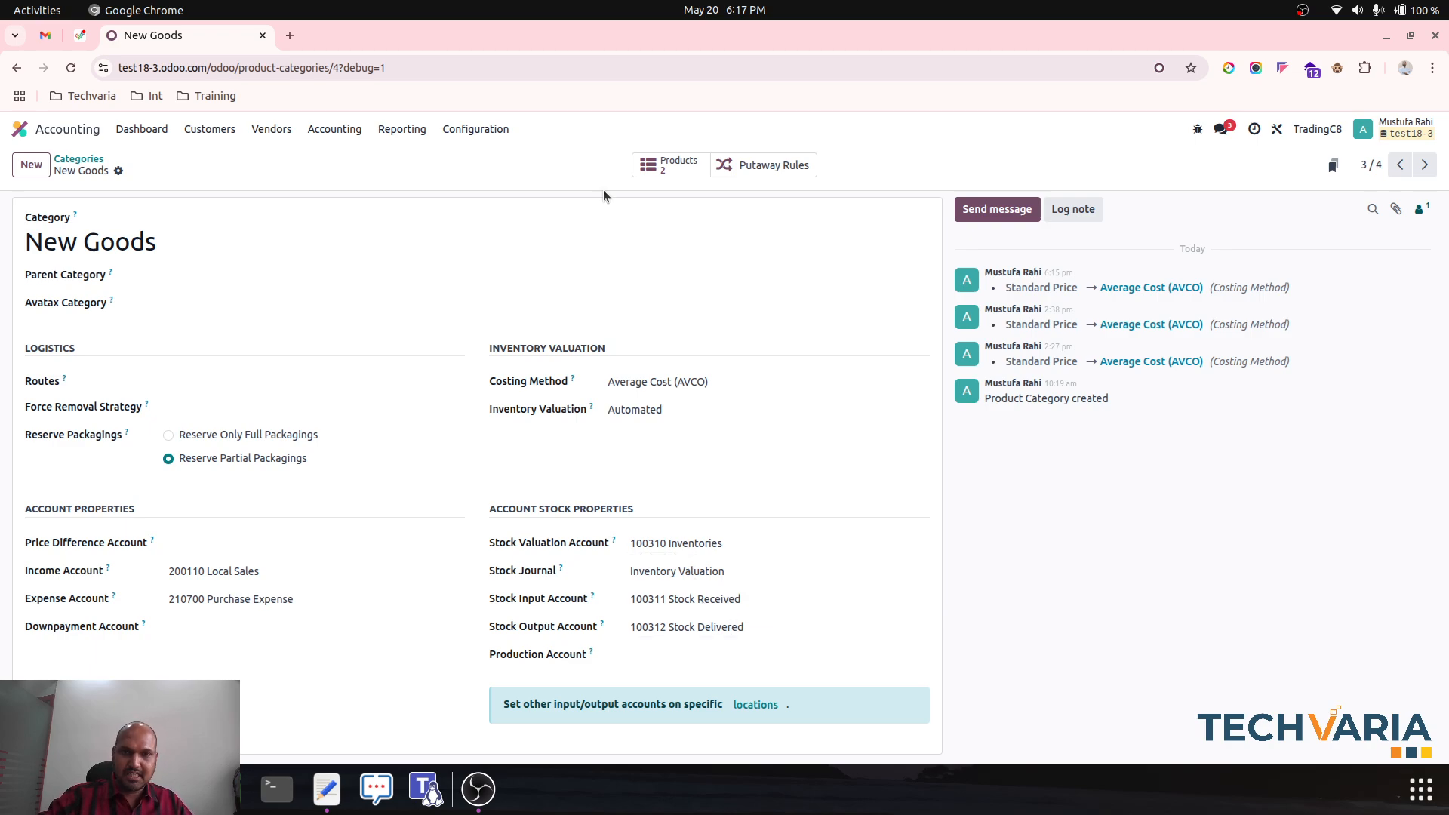
pyautogui.click(664, 163)
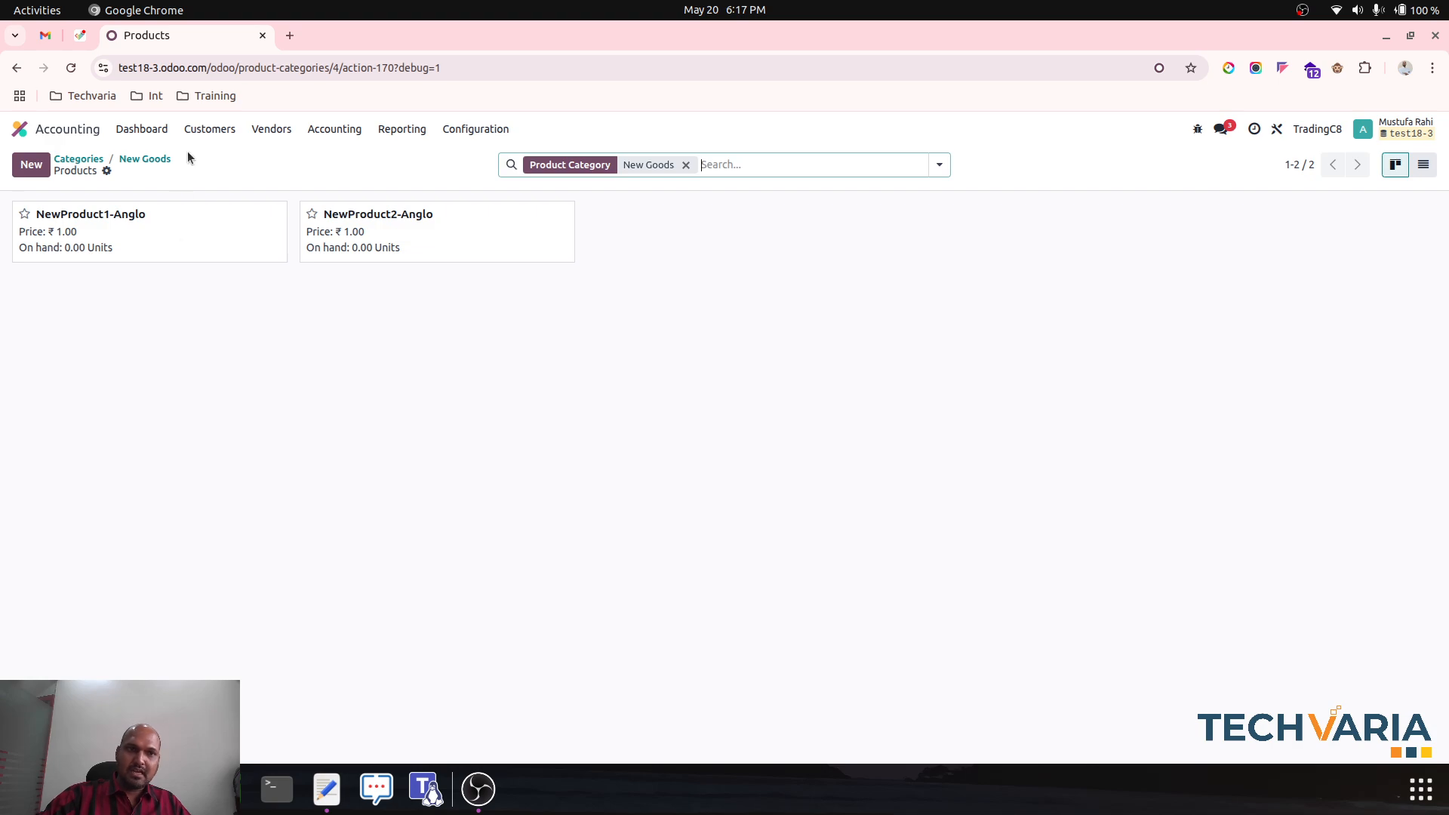
# Step: View the Balance Sheet report, then return to the overview of all apps
pyautogui.click(402, 129)
pyautogui.click(415, 181)
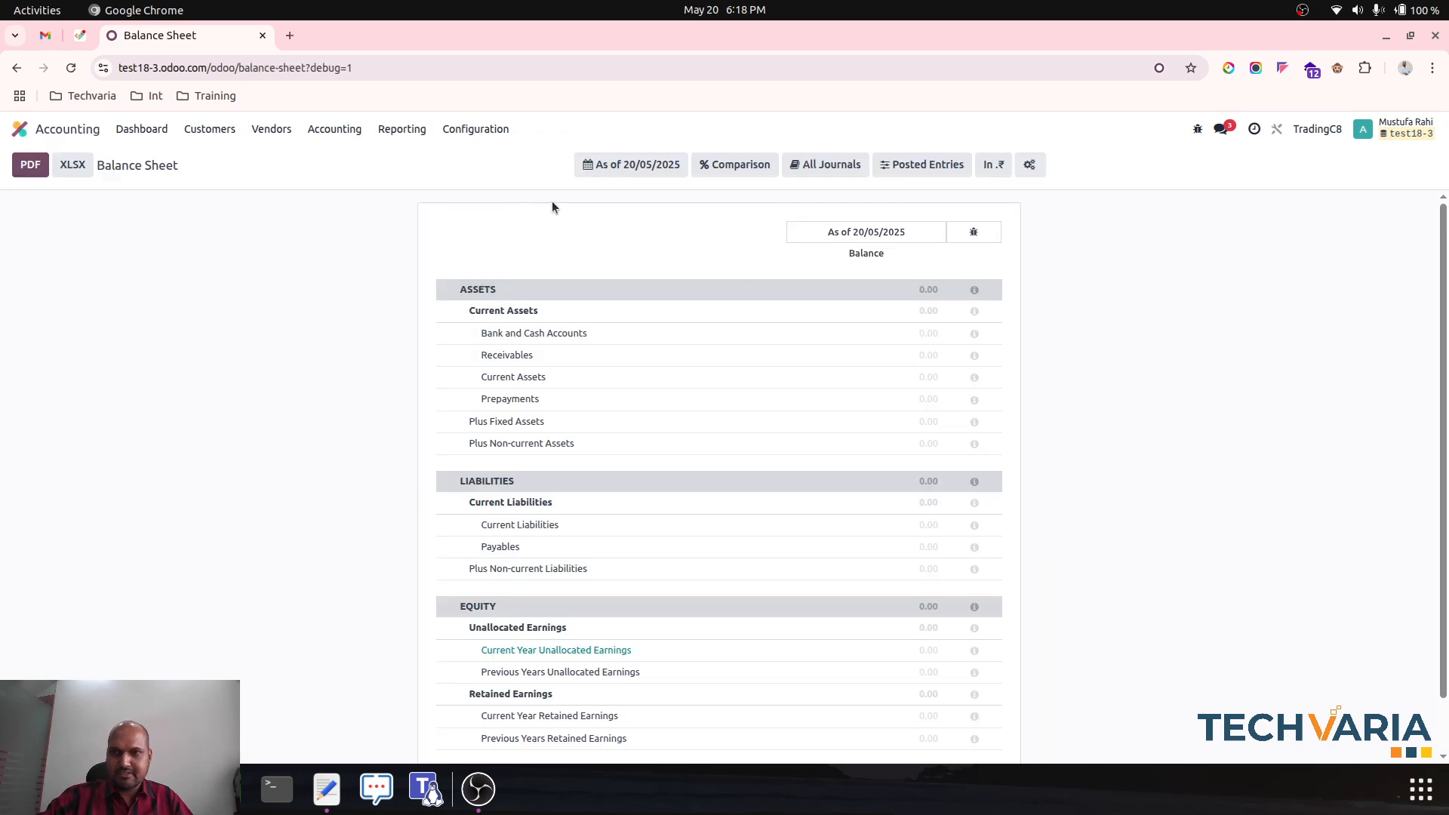
pyautogui.click(20, 129)
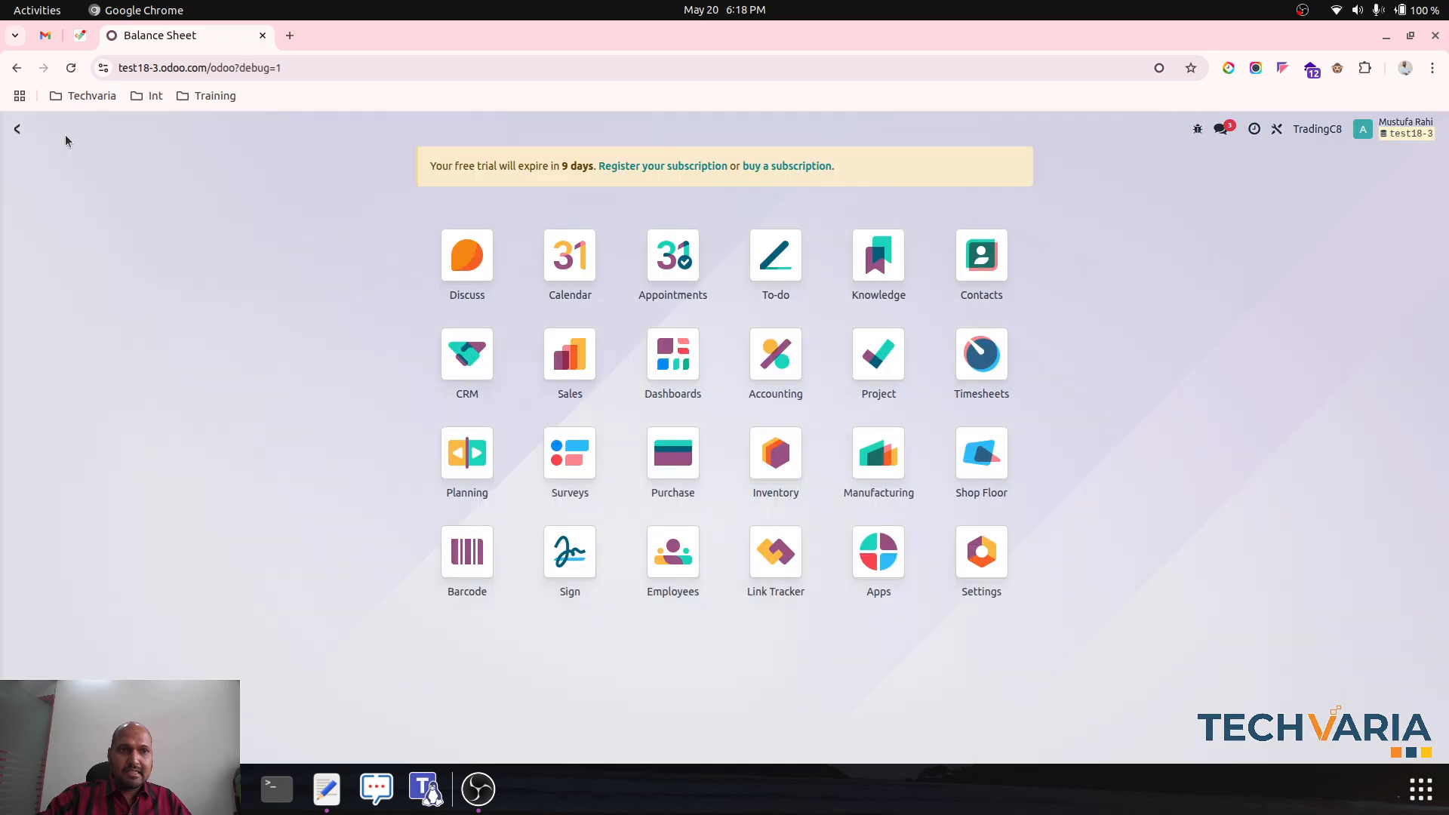
# Step: Create and save a warehouse for company TradingC8 with the short name TC8, starting from the Purchase app
pyautogui.click(673, 453)
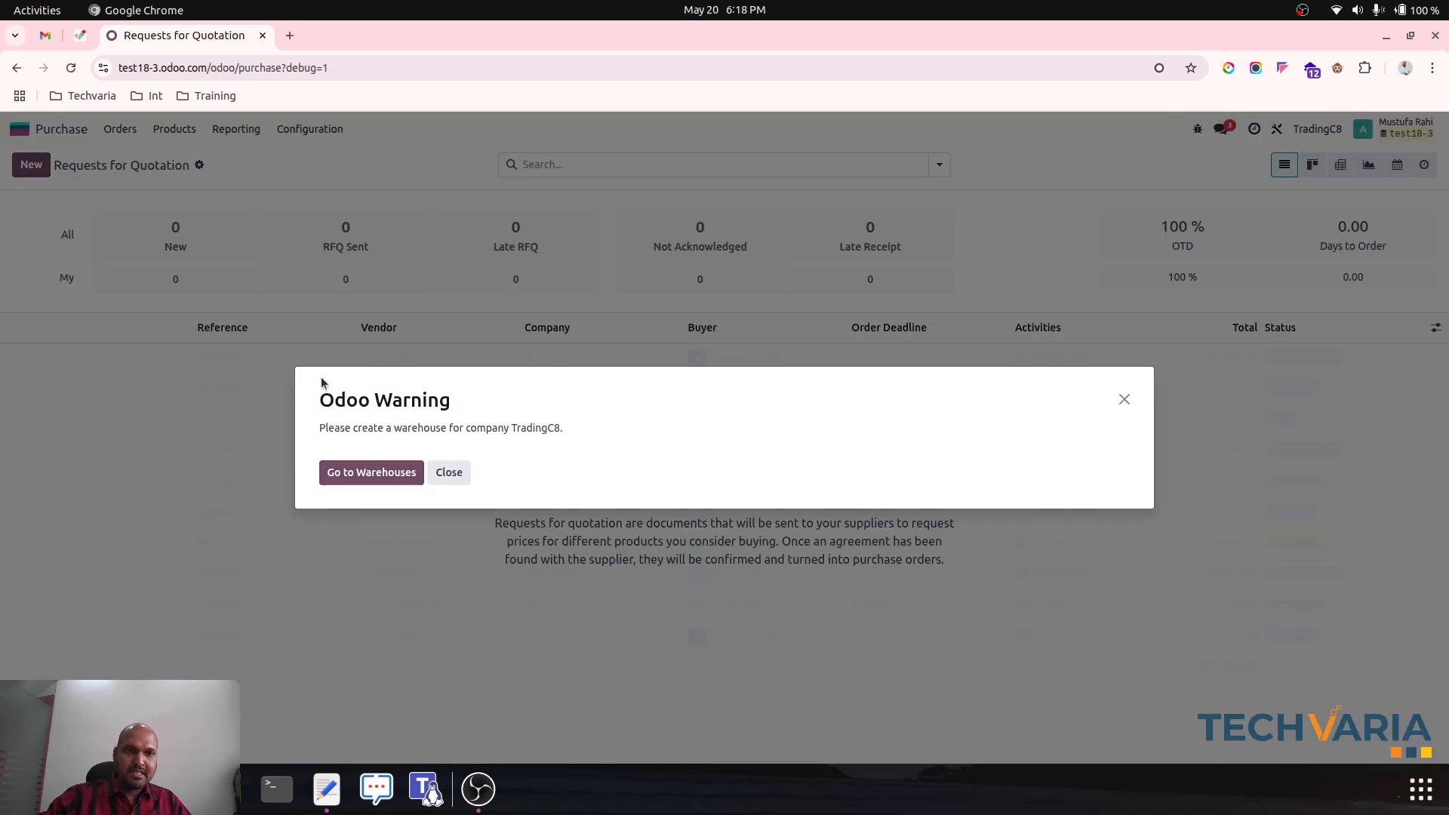
pyautogui.click(378, 477)
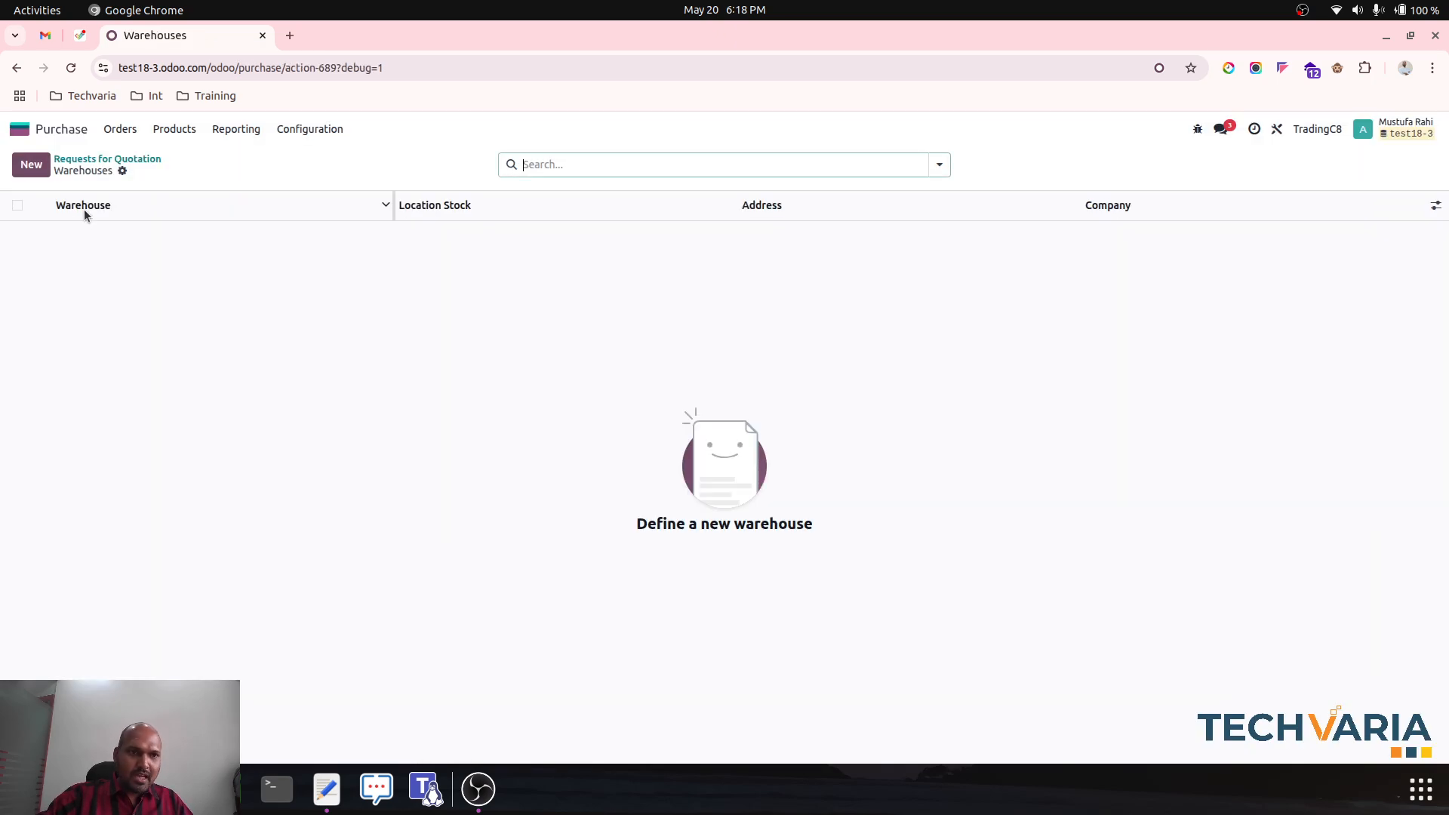
pyautogui.click(27, 165)
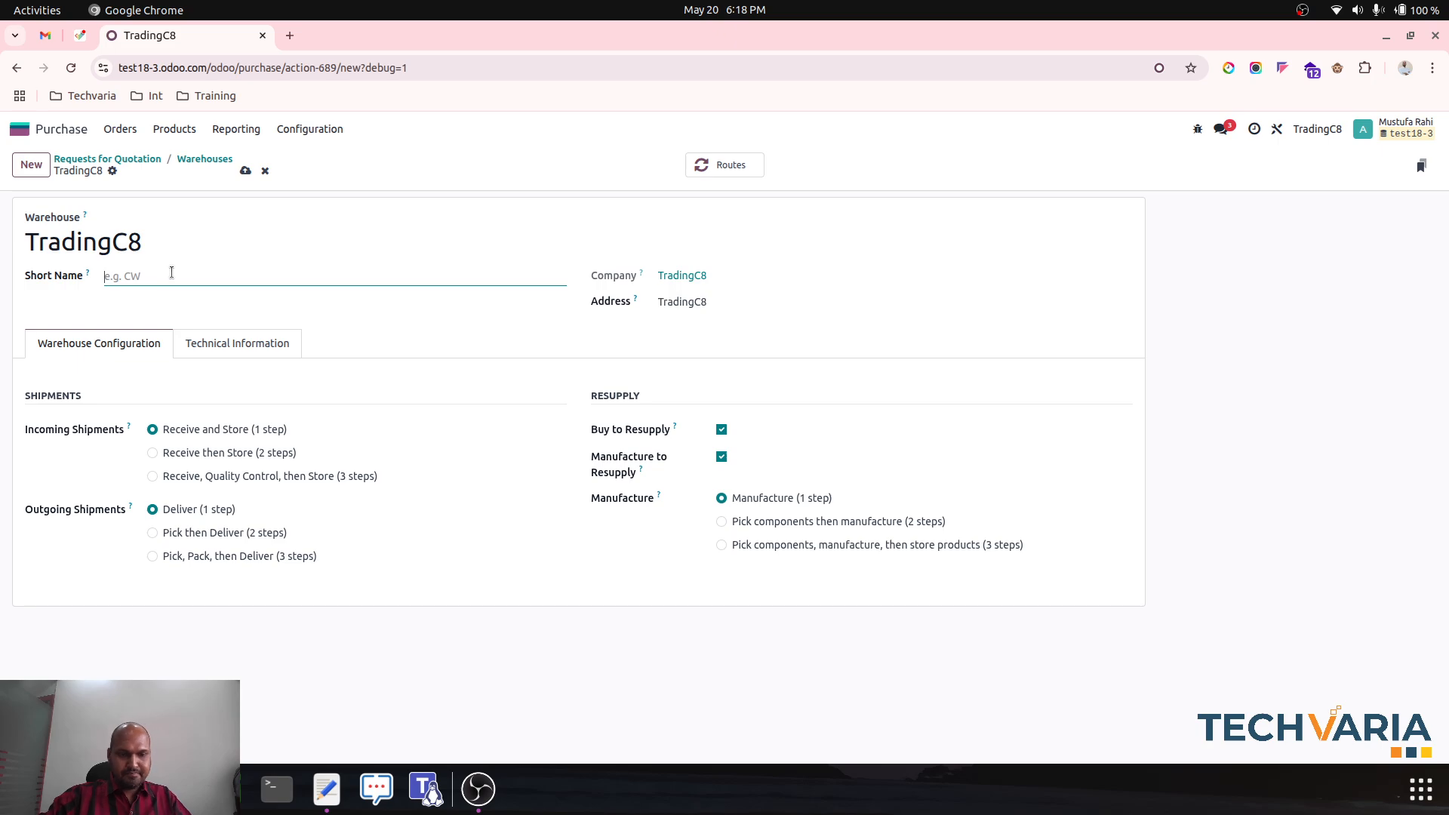
pyautogui.write('TC8')
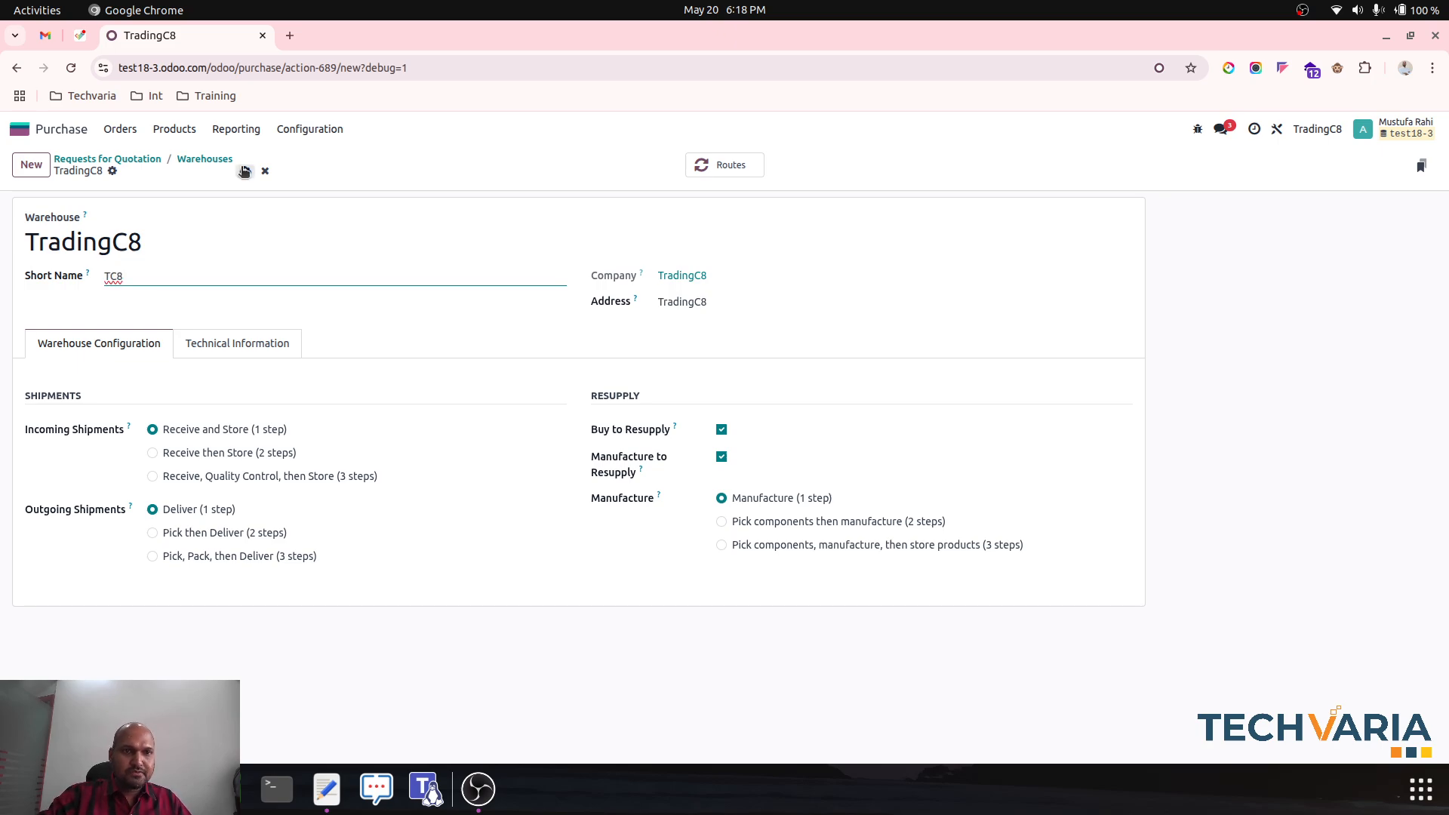
pyautogui.click(244, 171)
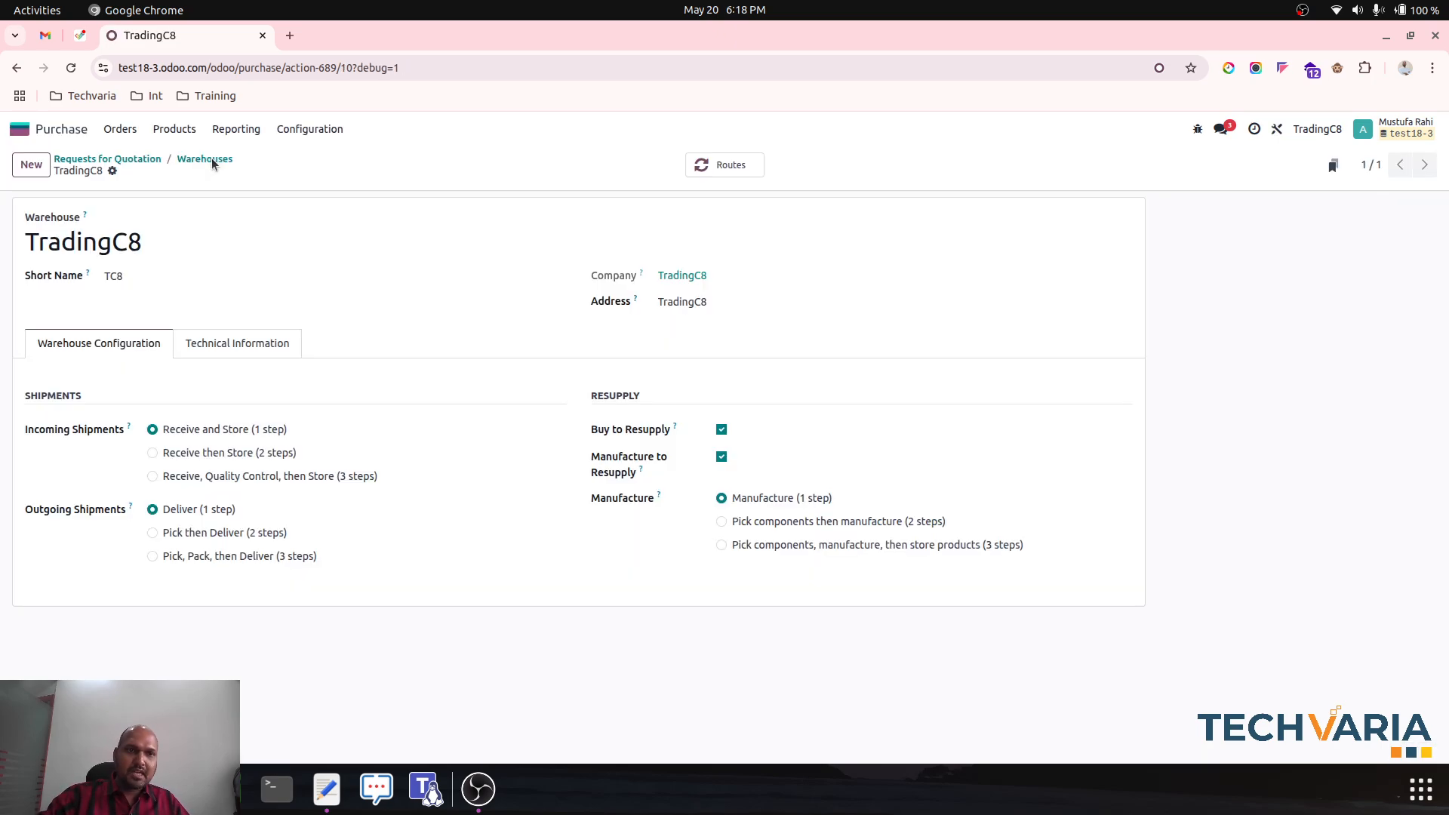
# Step: Start a new request for quotation with Vendor1 as the vendor
pyautogui.click(132, 160)
pyautogui.click(31, 164)
pyautogui.click(202, 307)
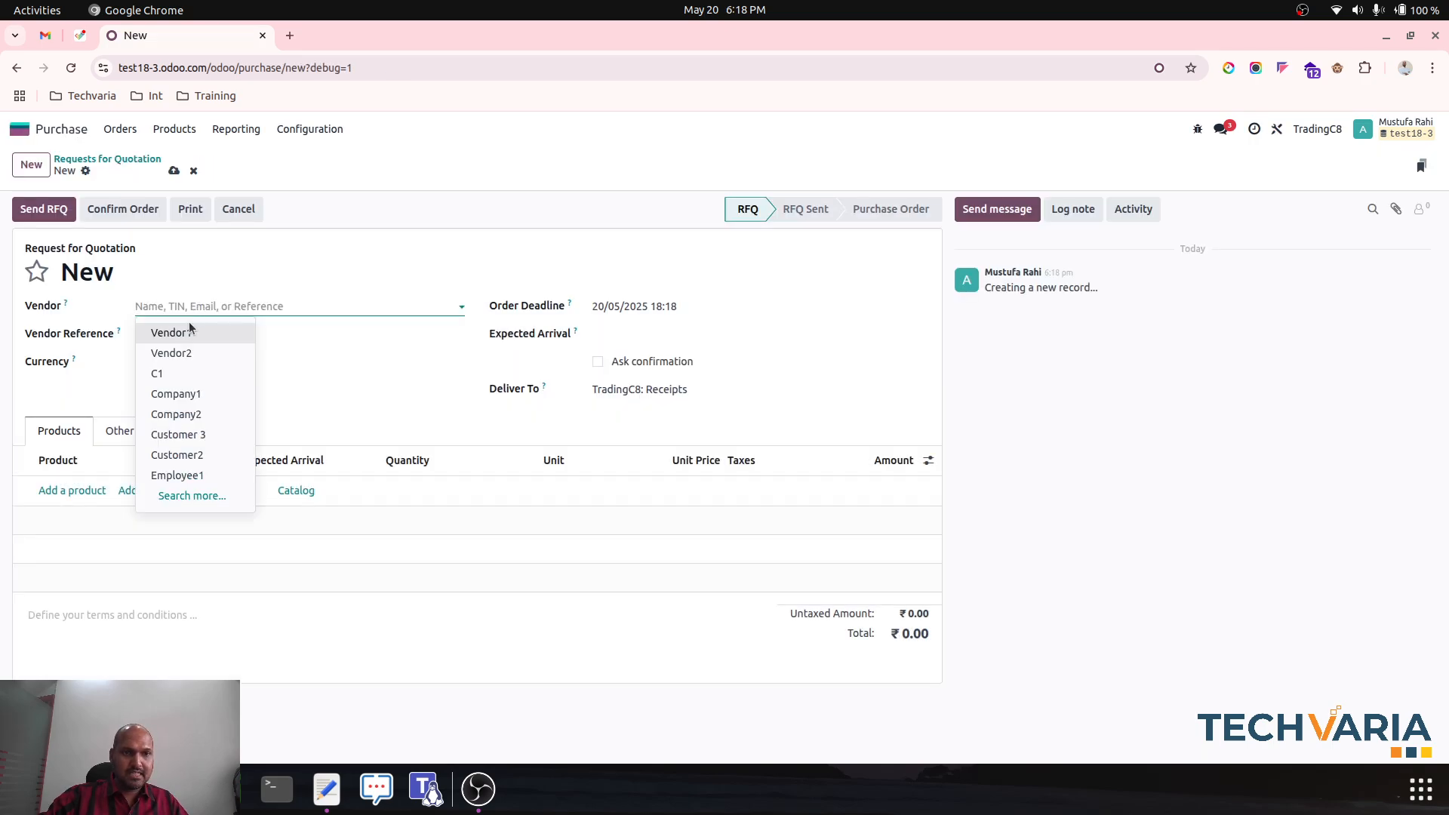
pyautogui.click(189, 328)
# Step: Add NewProduct1-Anglo to the request for quotation with quantity 10 and unit price 10
pyautogui.click(78, 492)
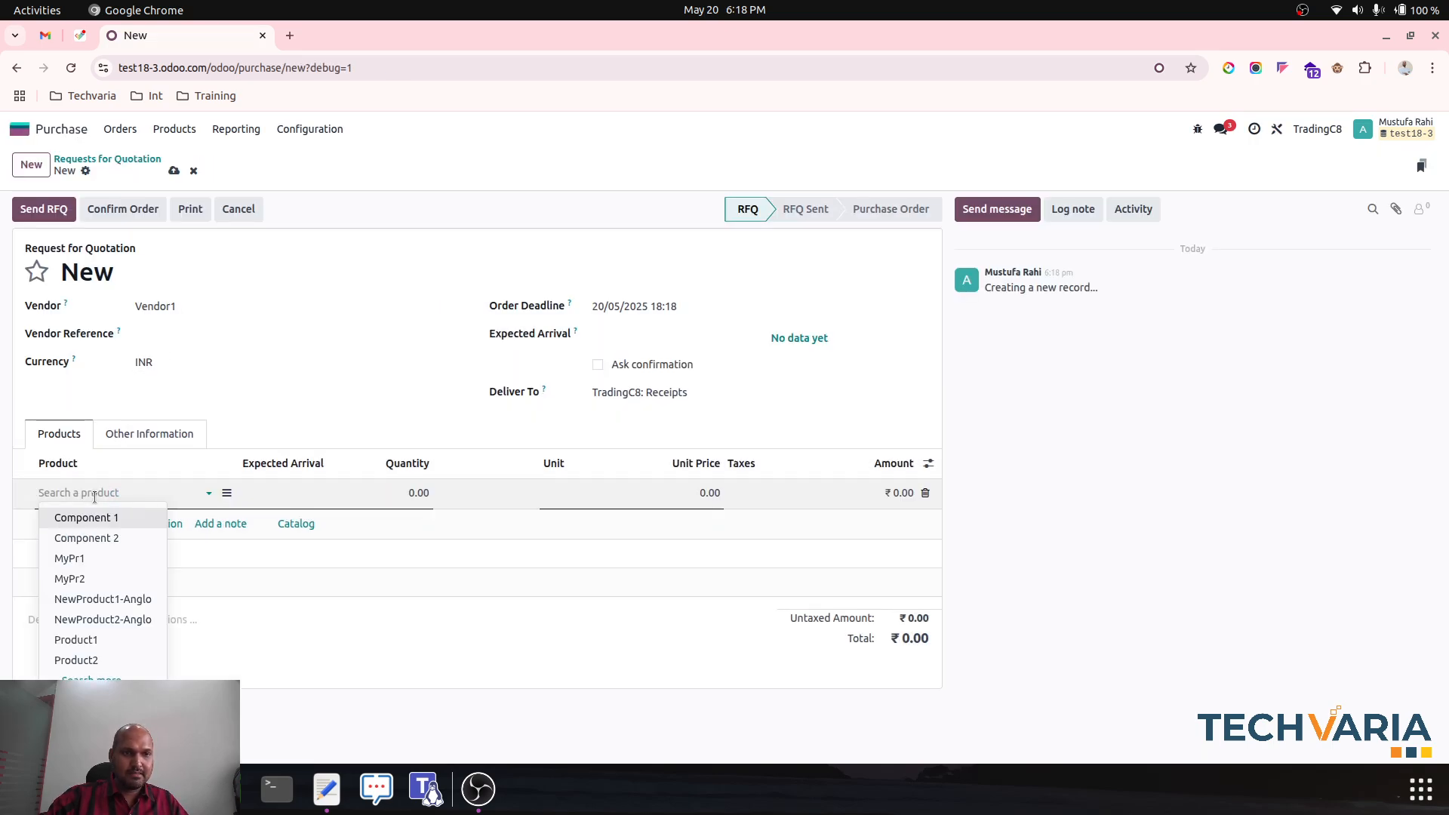
pyautogui.click(117, 598)
pyautogui.click(410, 492)
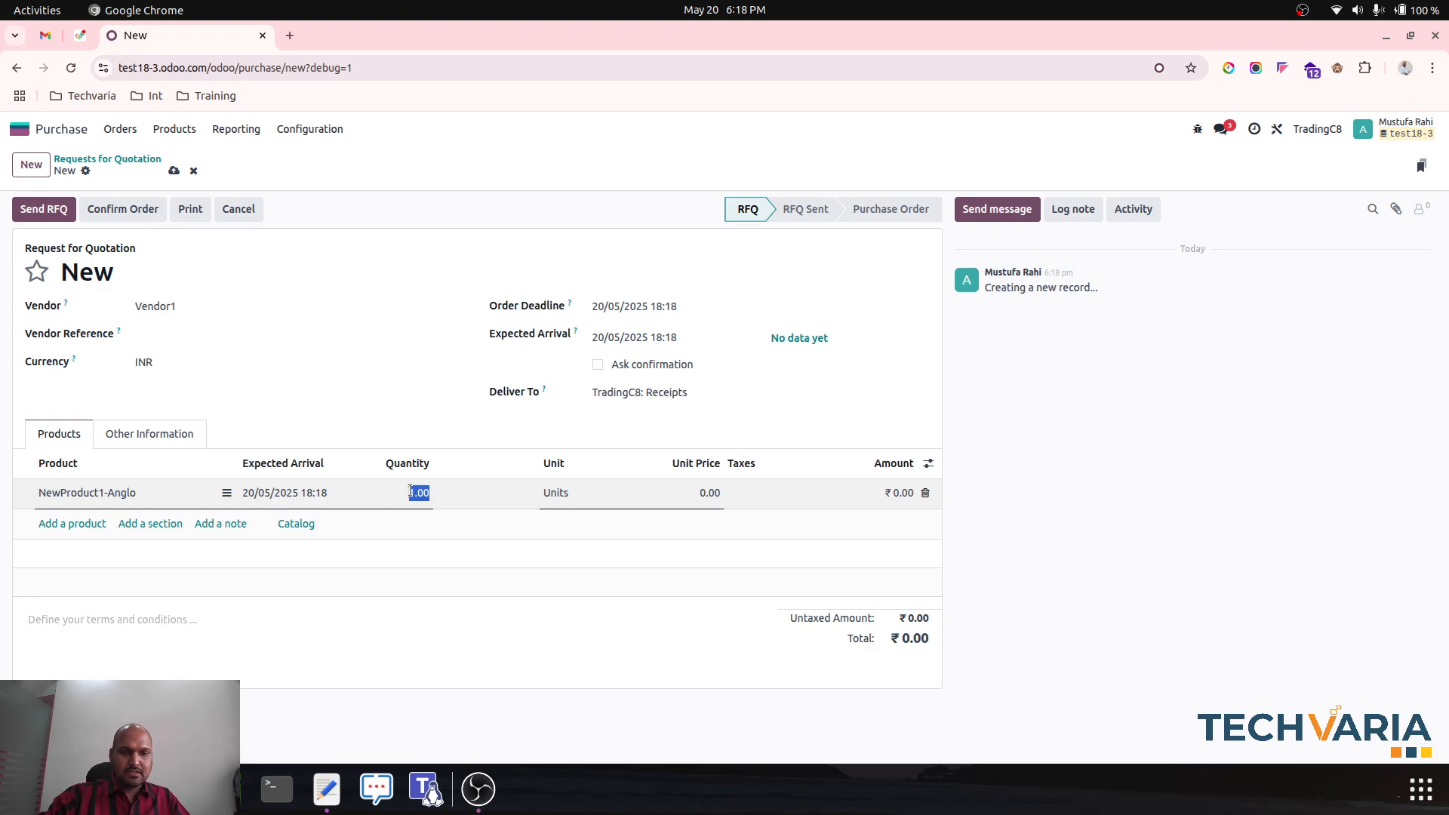
pyautogui.write('10')
pyautogui.press('Tab')
pyautogui.press('Tab')
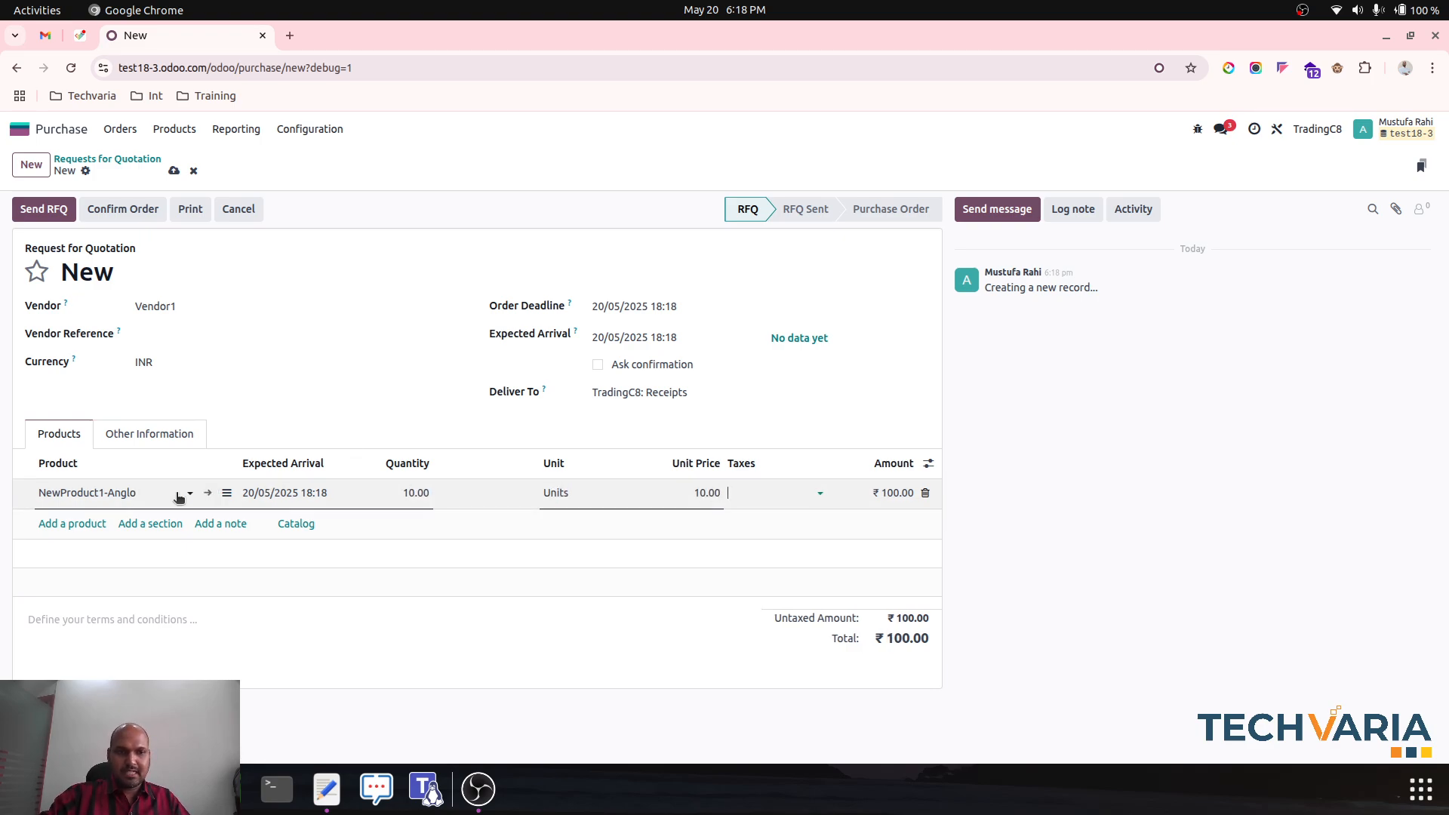
# Step: Add a second line for NewProduct2-Anglo with quantity 10 and unit price 20
pyautogui.click(71, 524)
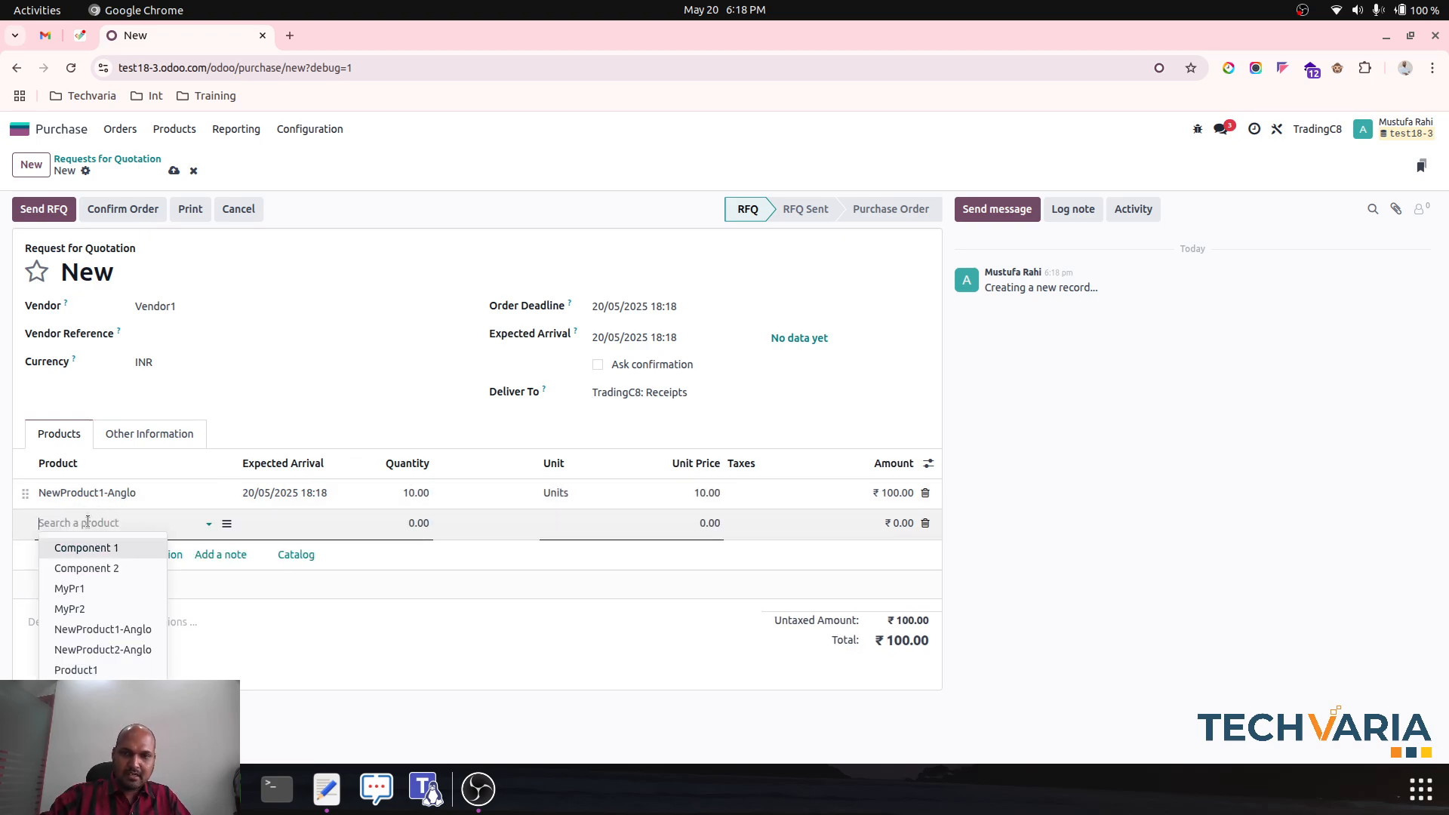
pyautogui.write('new')
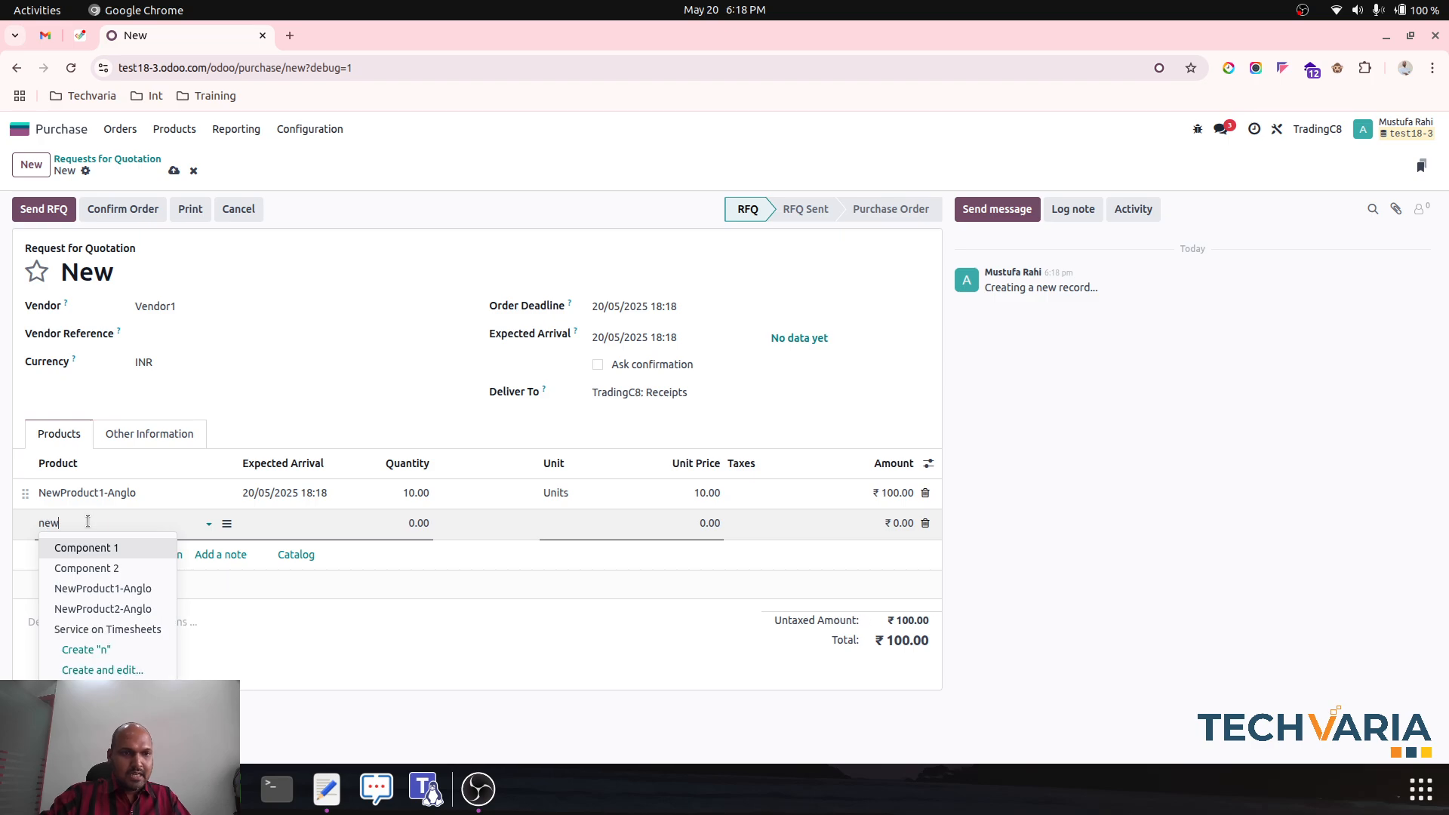
pyautogui.click(117, 569)
pyautogui.click(411, 523)
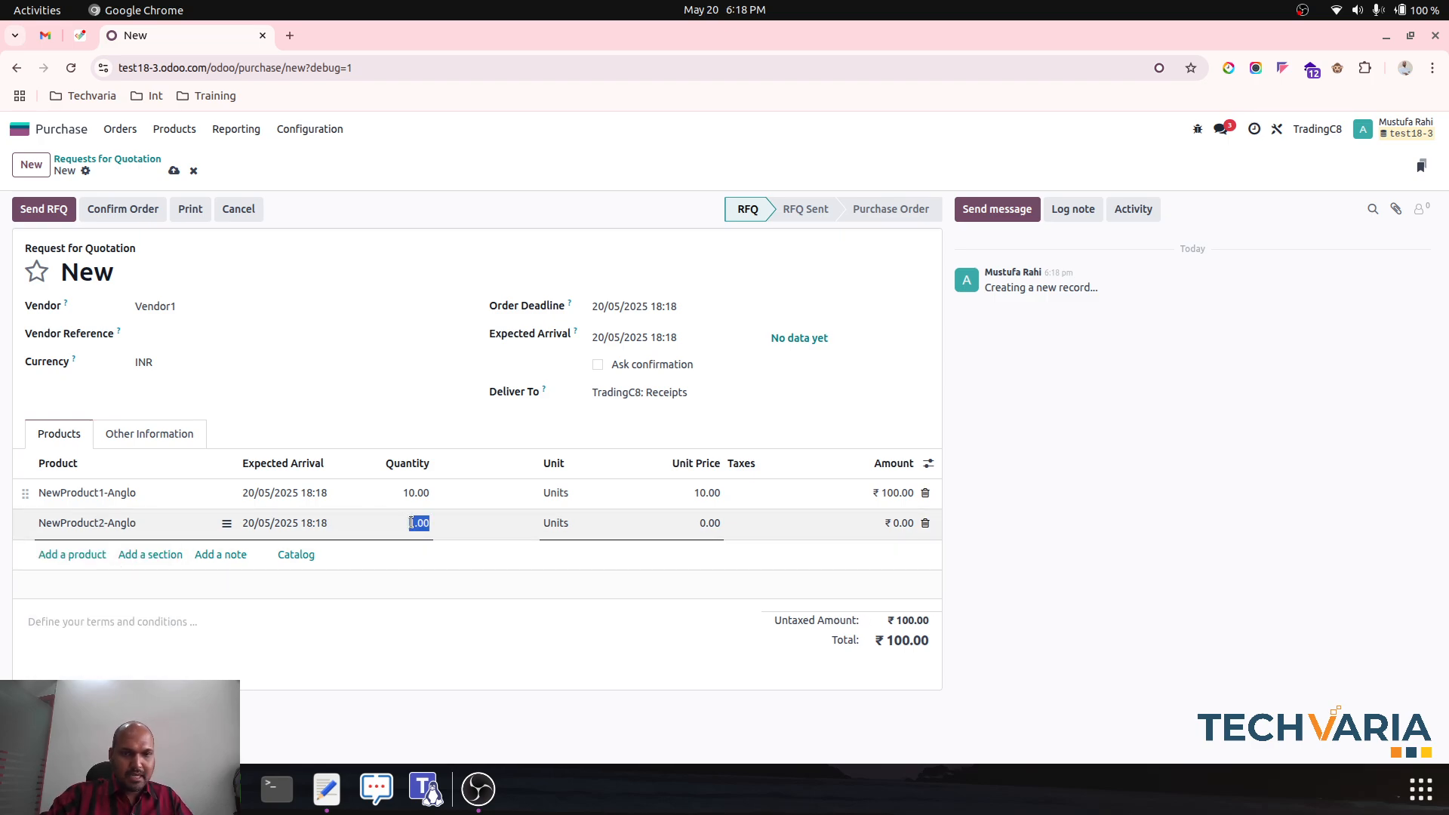
pyautogui.write('10')
pyautogui.press('Tab')
pyautogui.press('Tab')
pyautogui.write('20')
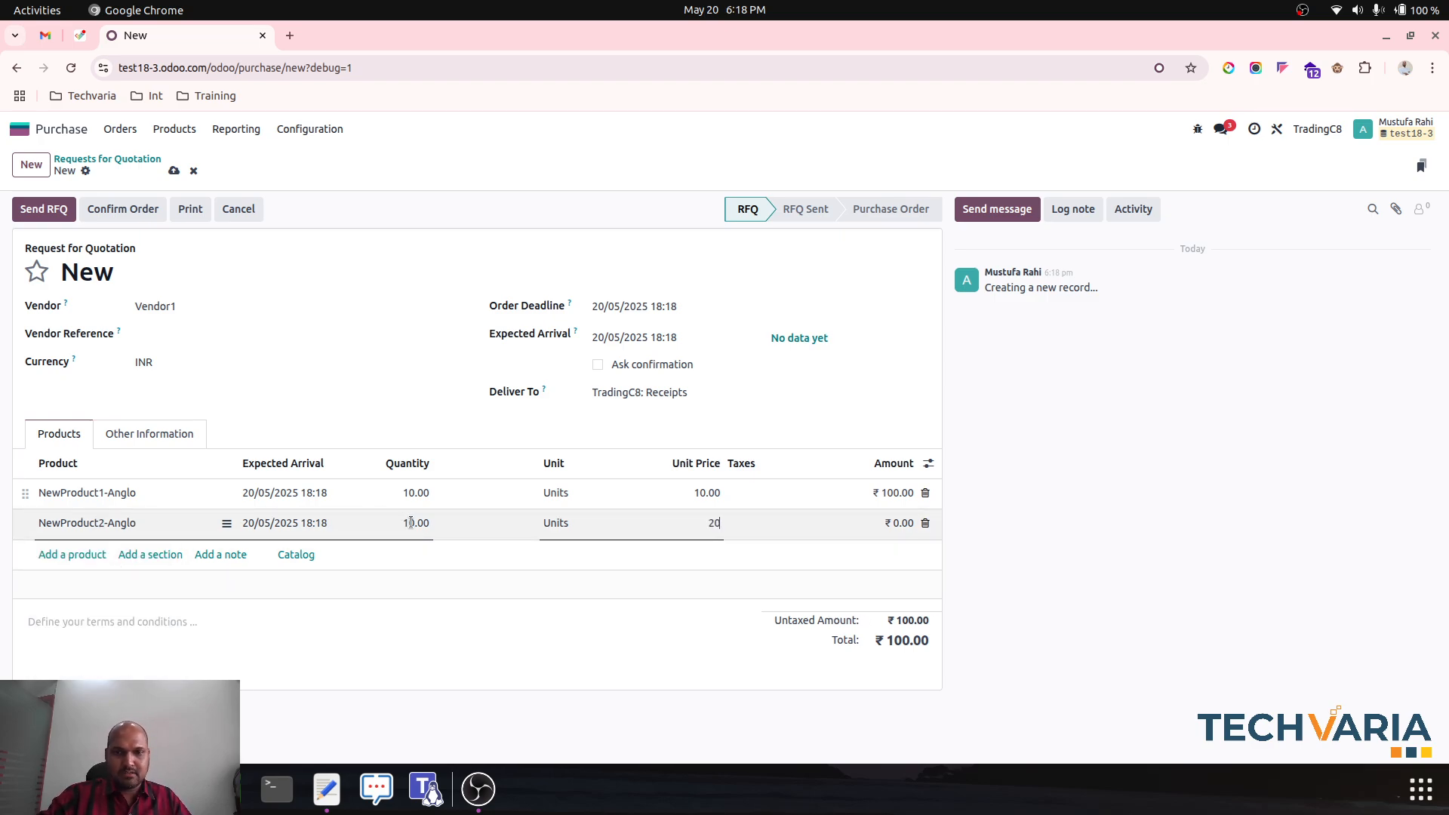
# Step: Save and confirm the order, validate its receipt, and return to the purchase order
pyautogui.click(174, 171)
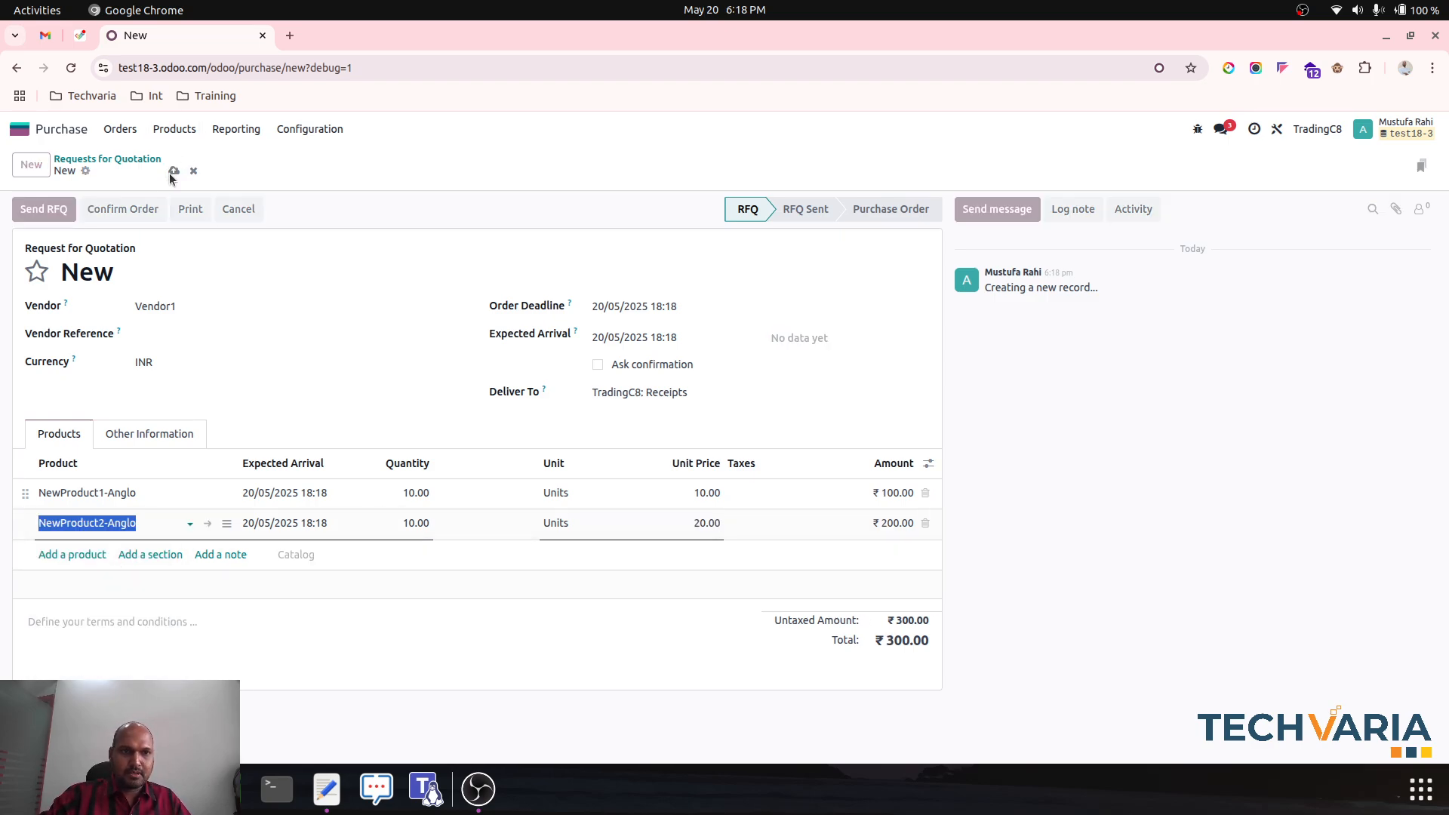
pyautogui.click(119, 211)
pyautogui.click(711, 168)
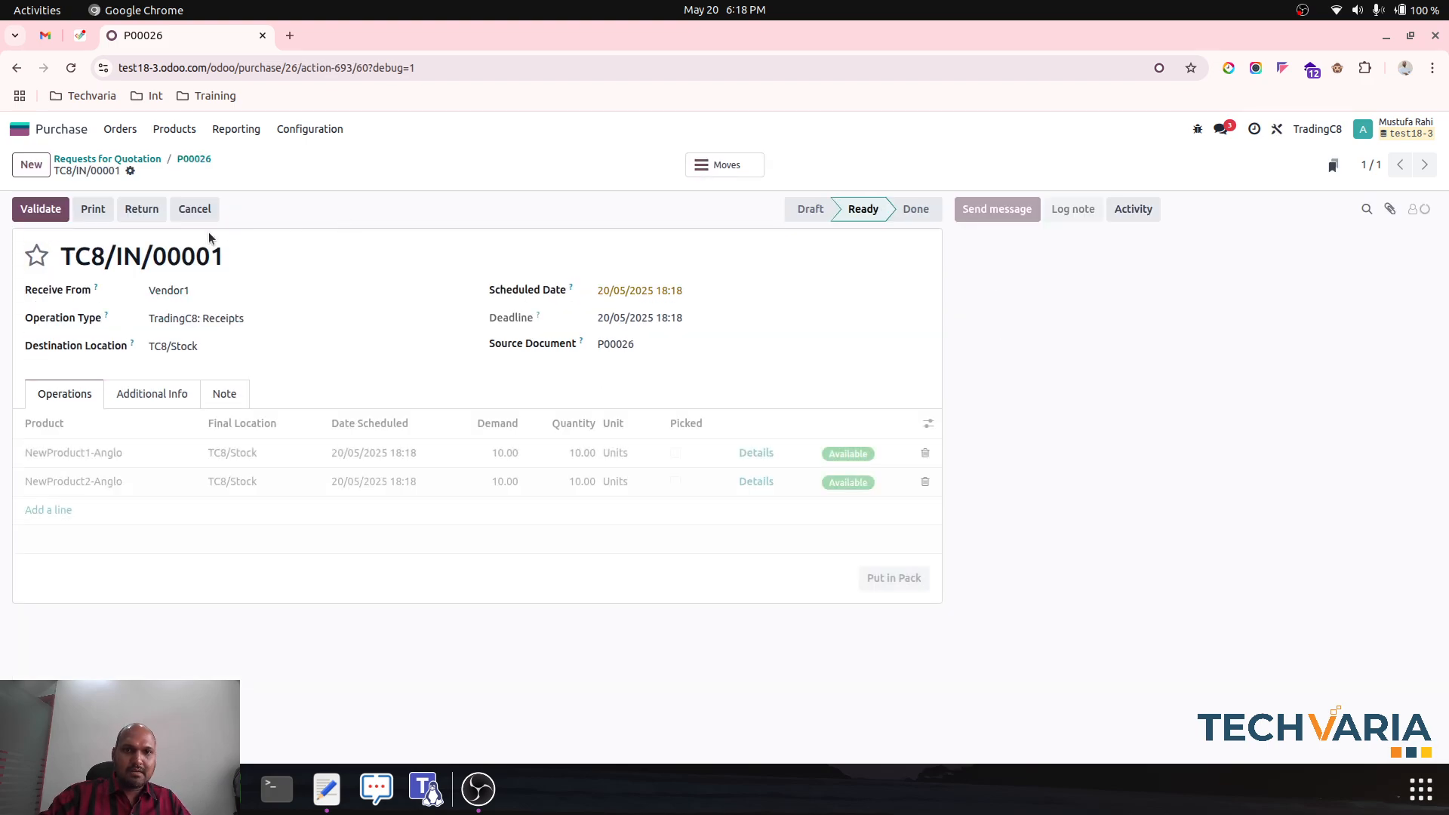
pyautogui.click(39, 209)
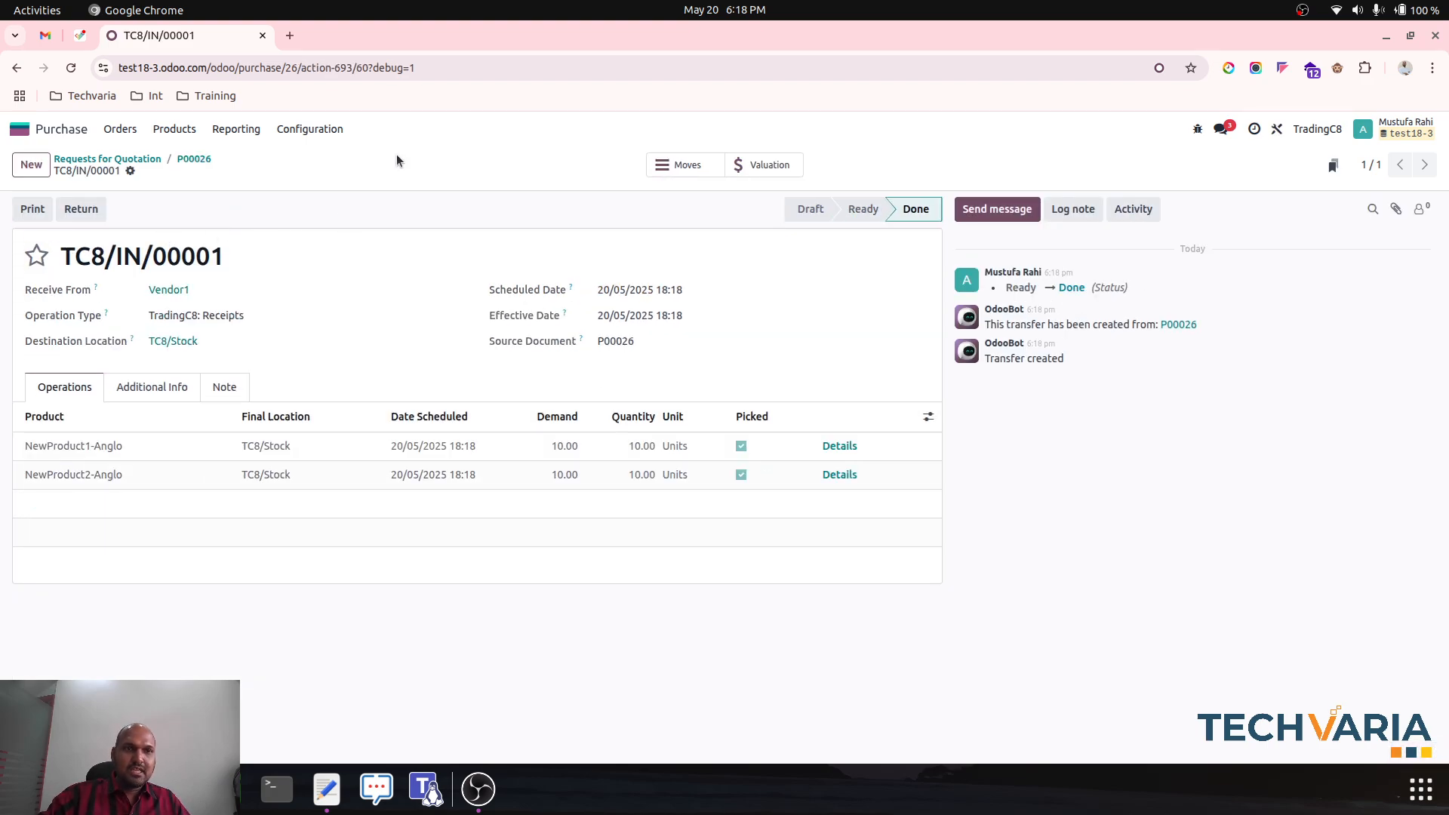
pyautogui.click(208, 160)
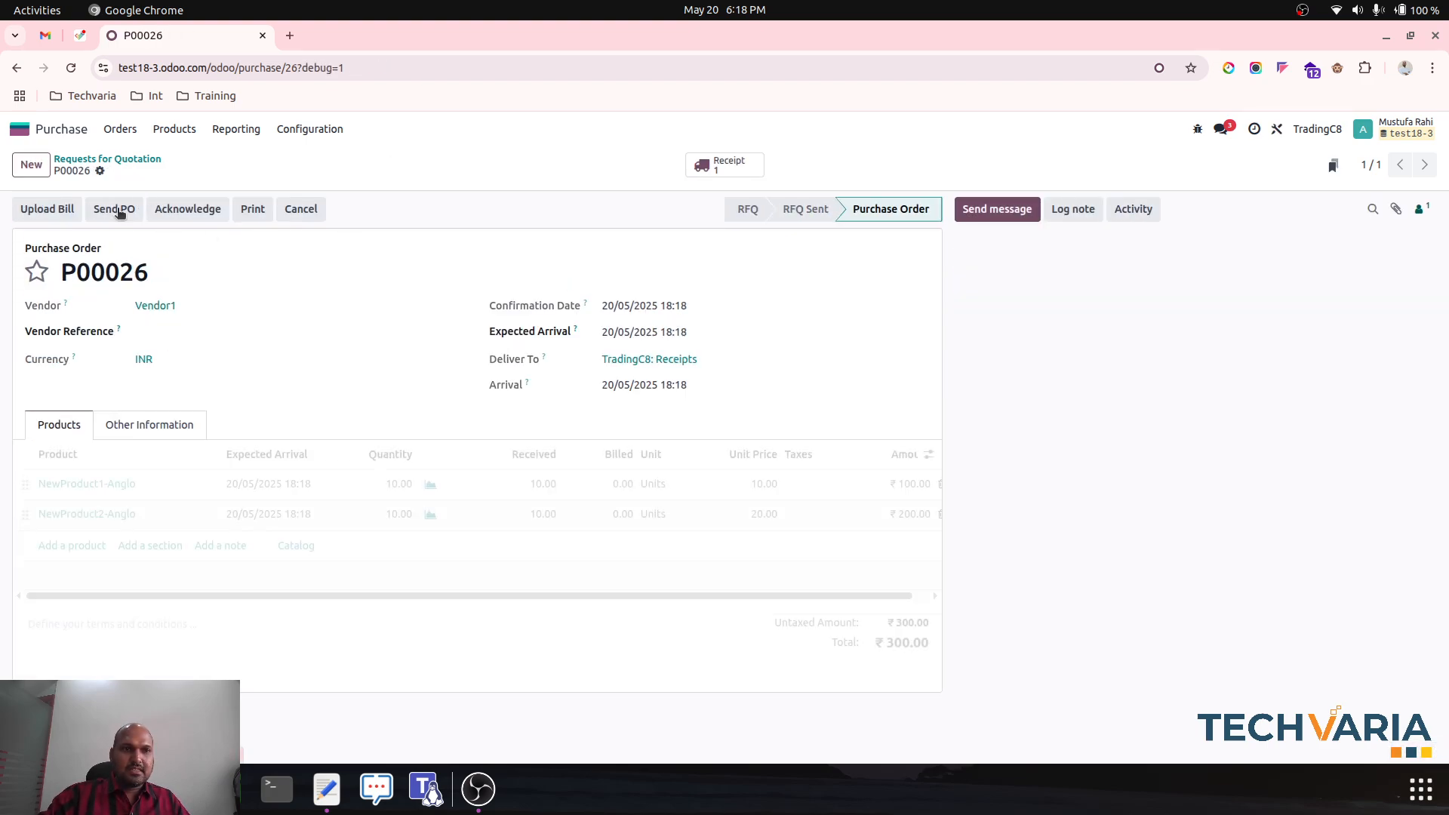
# Step: Duplicate the purchase order's browser tab and examine the Balance Sheet's current asset accounts in the copy
pyautogui.rightClick(219, 28)
pyautogui.click(301, 179)
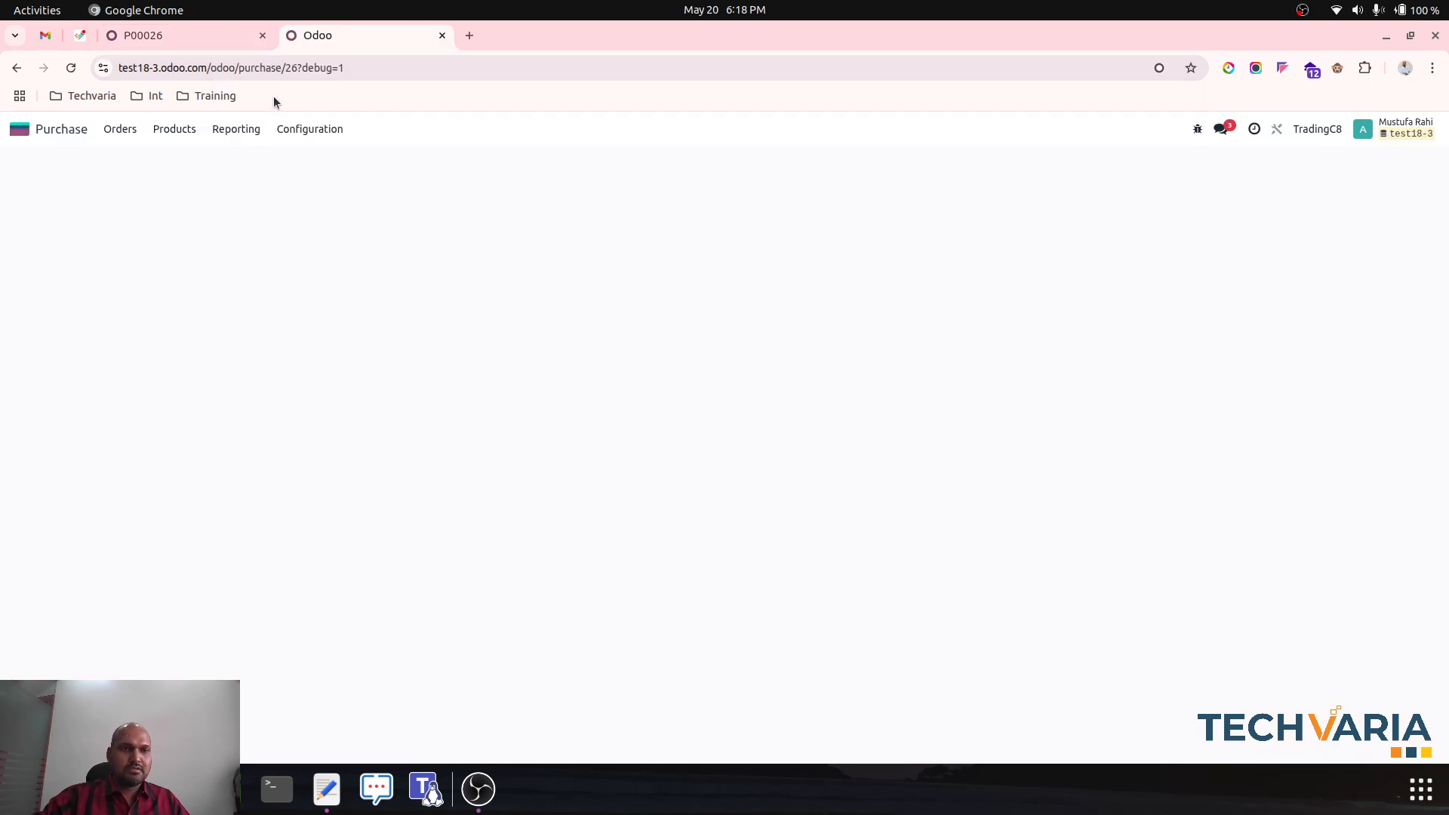
pyautogui.click(21, 129)
pyautogui.click(757, 392)
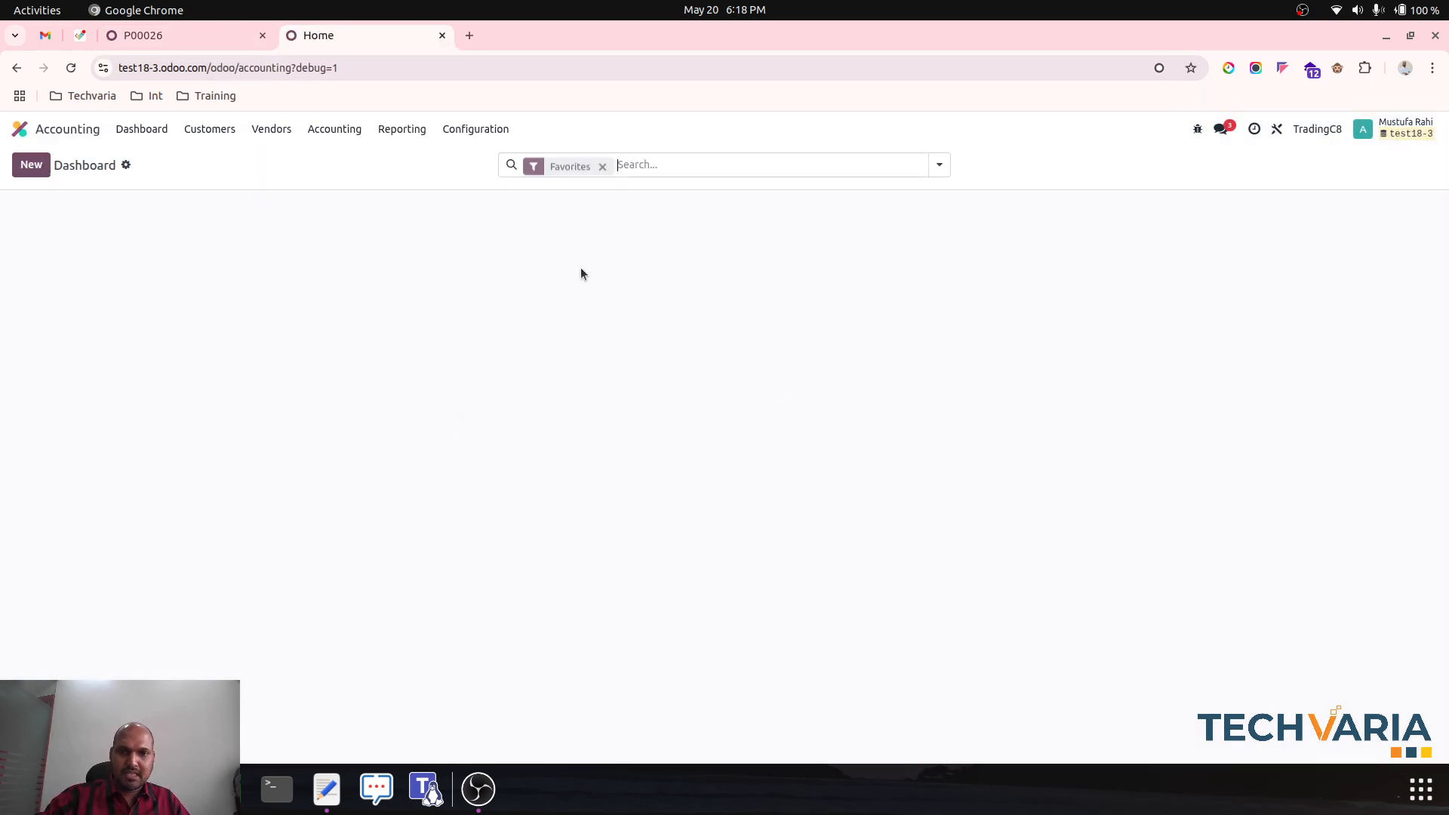
pyautogui.click(401, 129)
pyautogui.click(427, 181)
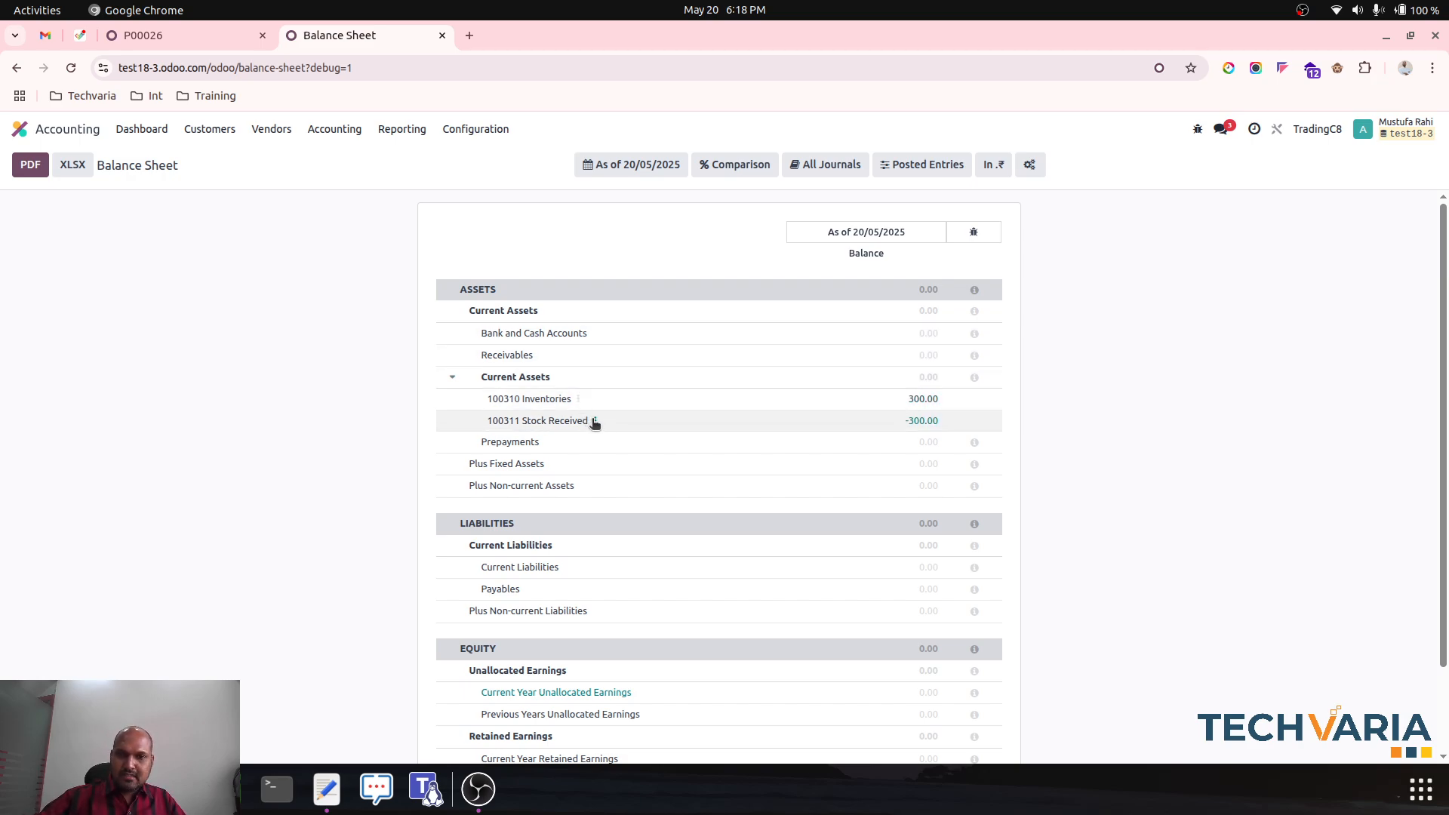
# Step: Open the General Ledger and expand the entries of the 100310 Inventories and 100311 Stock Received accounts
pyautogui.click(401, 129)
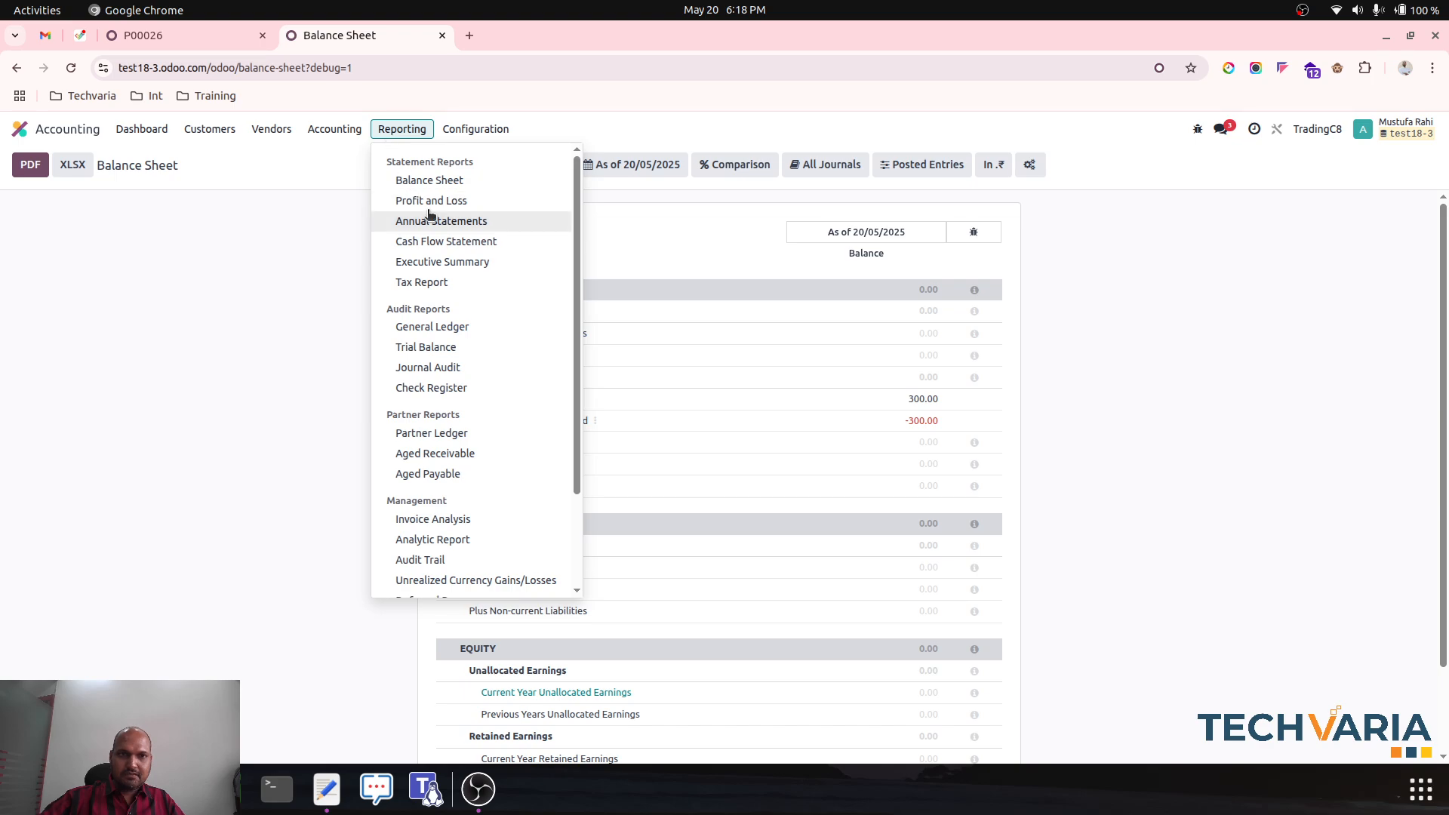
pyautogui.click(434, 327)
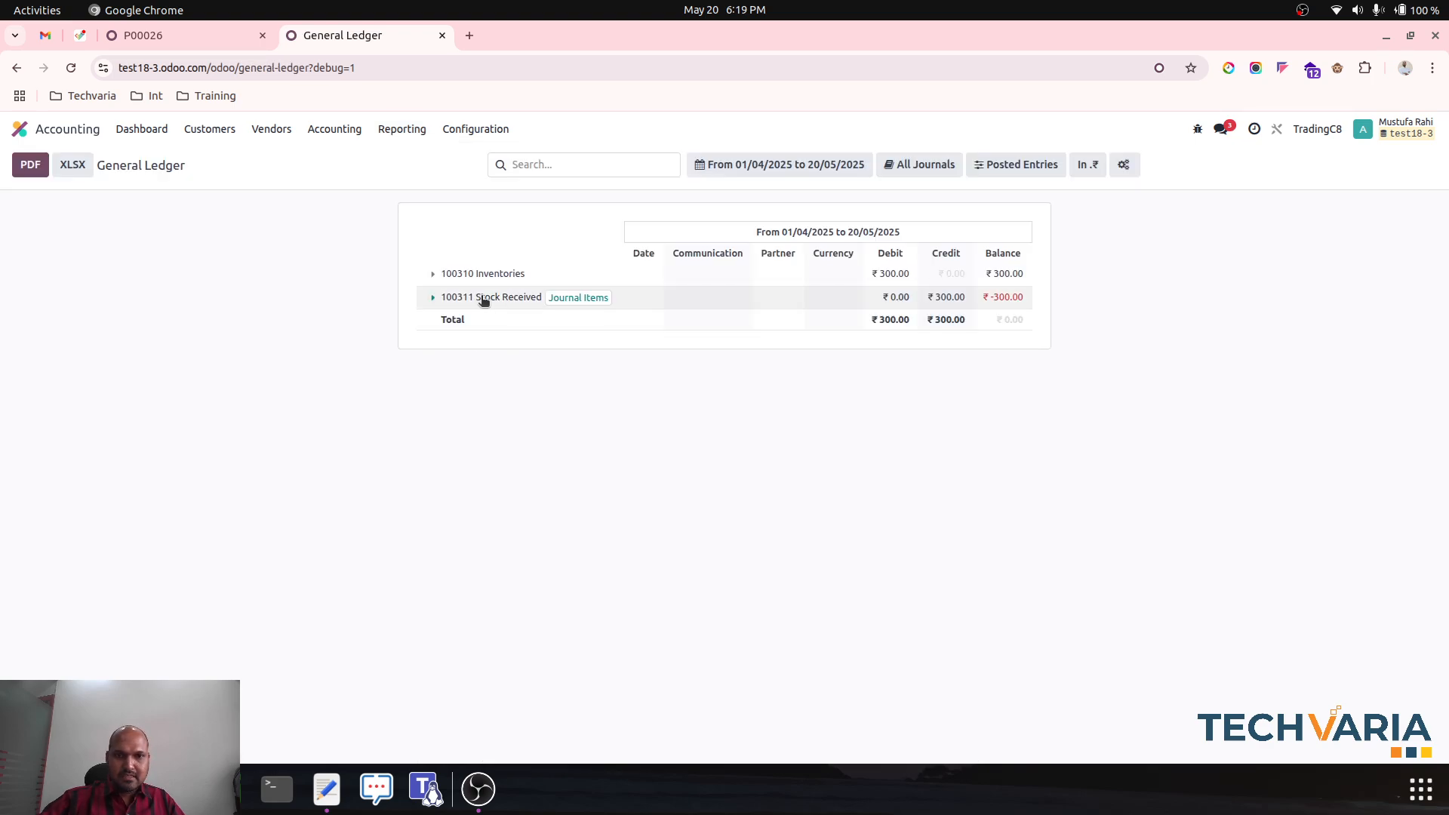
pyautogui.click(445, 297)
pyautogui.click(341, 273)
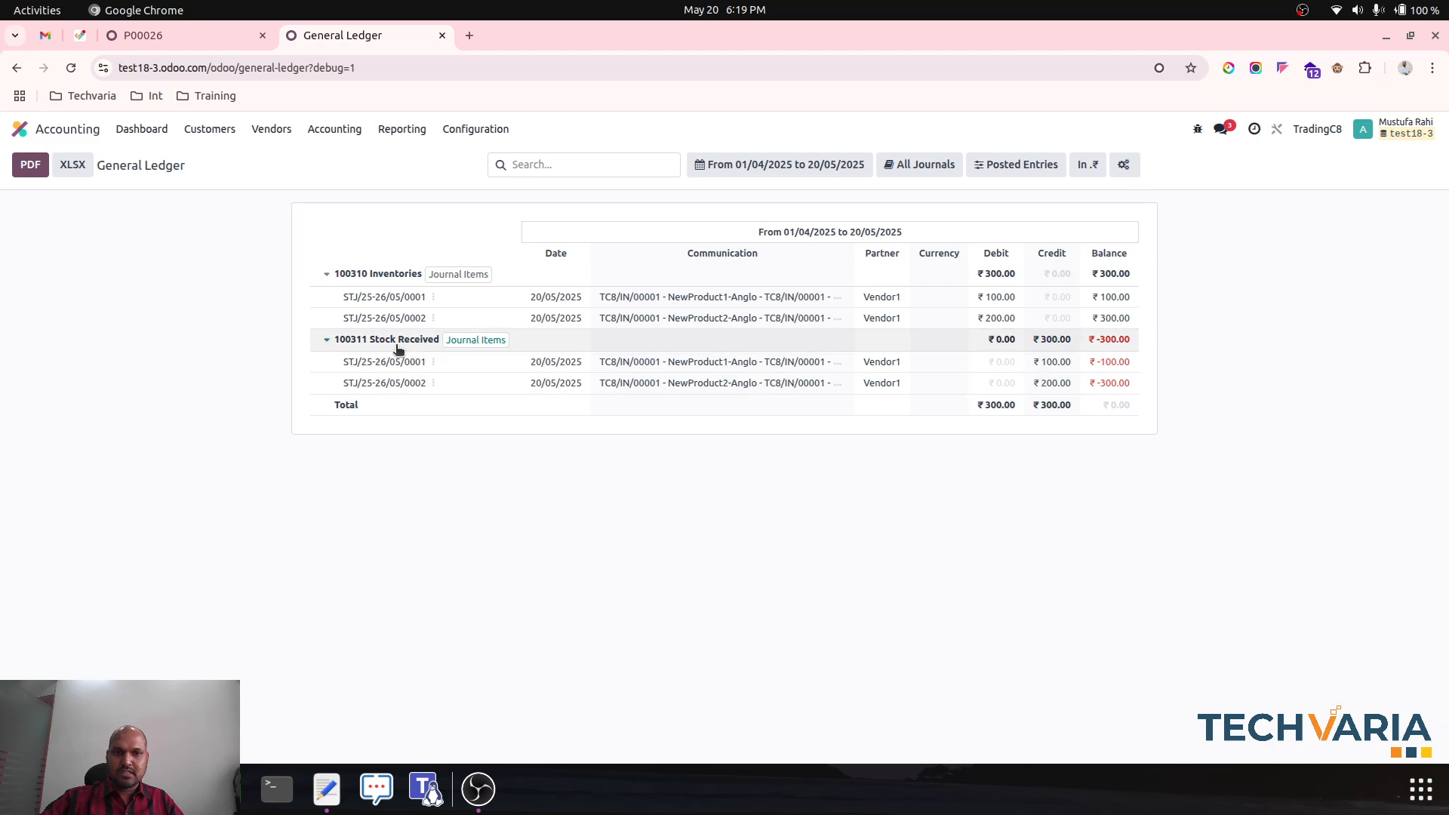
# Step: Create a vendor bill for the received purchase order by uploading image.png, confirm it and display its journal items
pyautogui.click(204, 36)
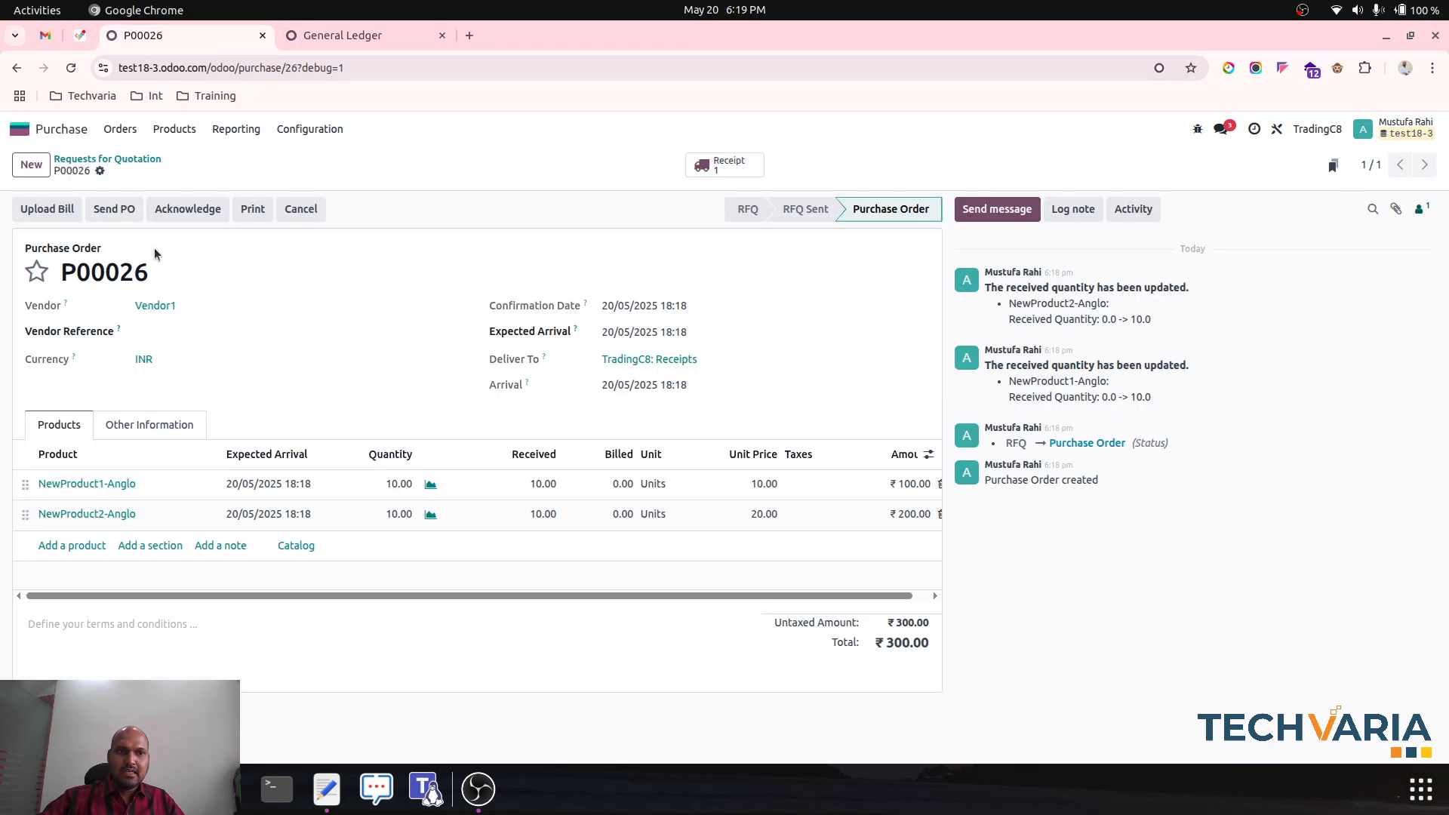
pyautogui.click(47, 209)
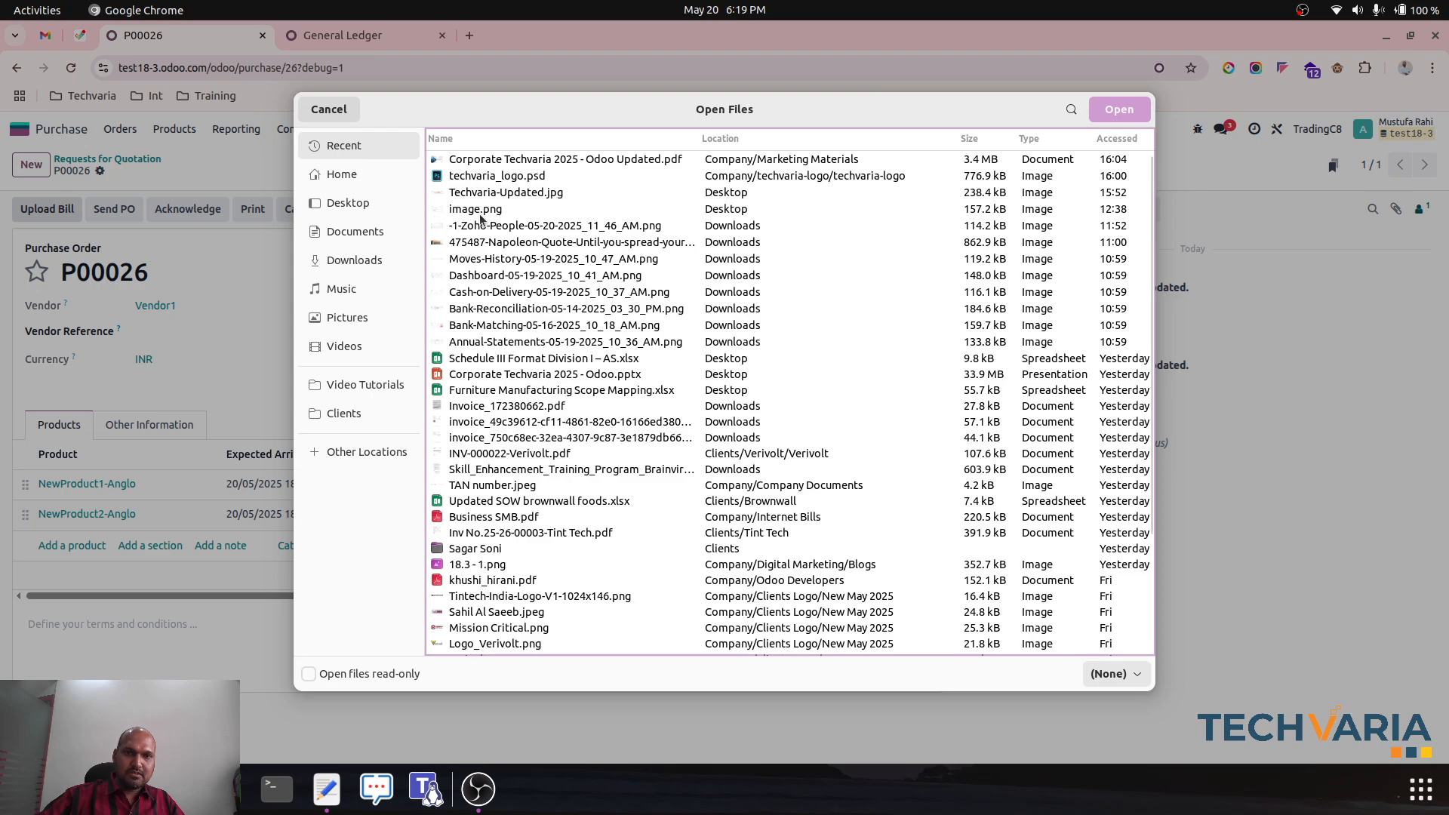
pyautogui.doubleClick(480, 215)
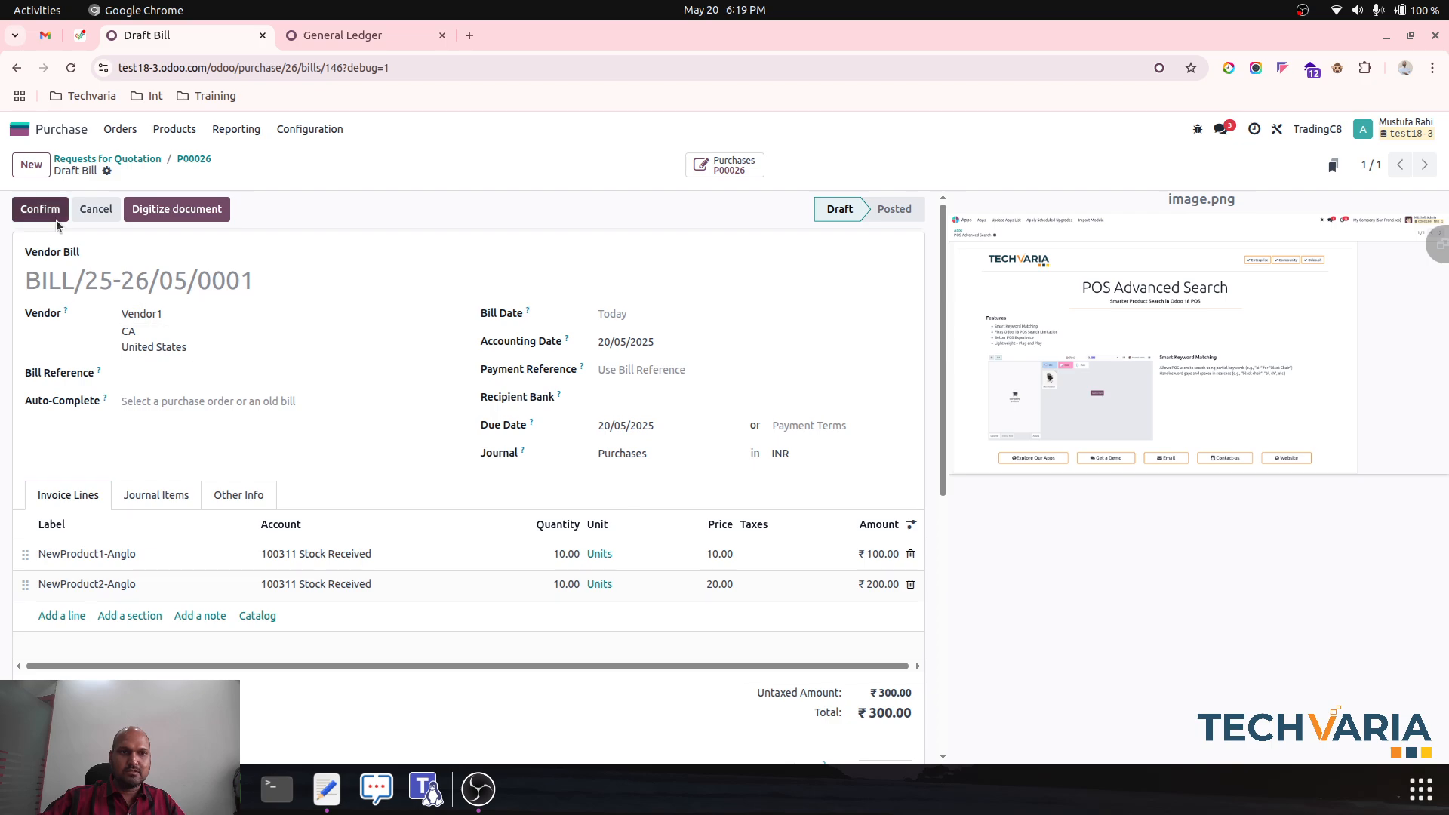
pyautogui.click(39, 210)
pyautogui.click(172, 493)
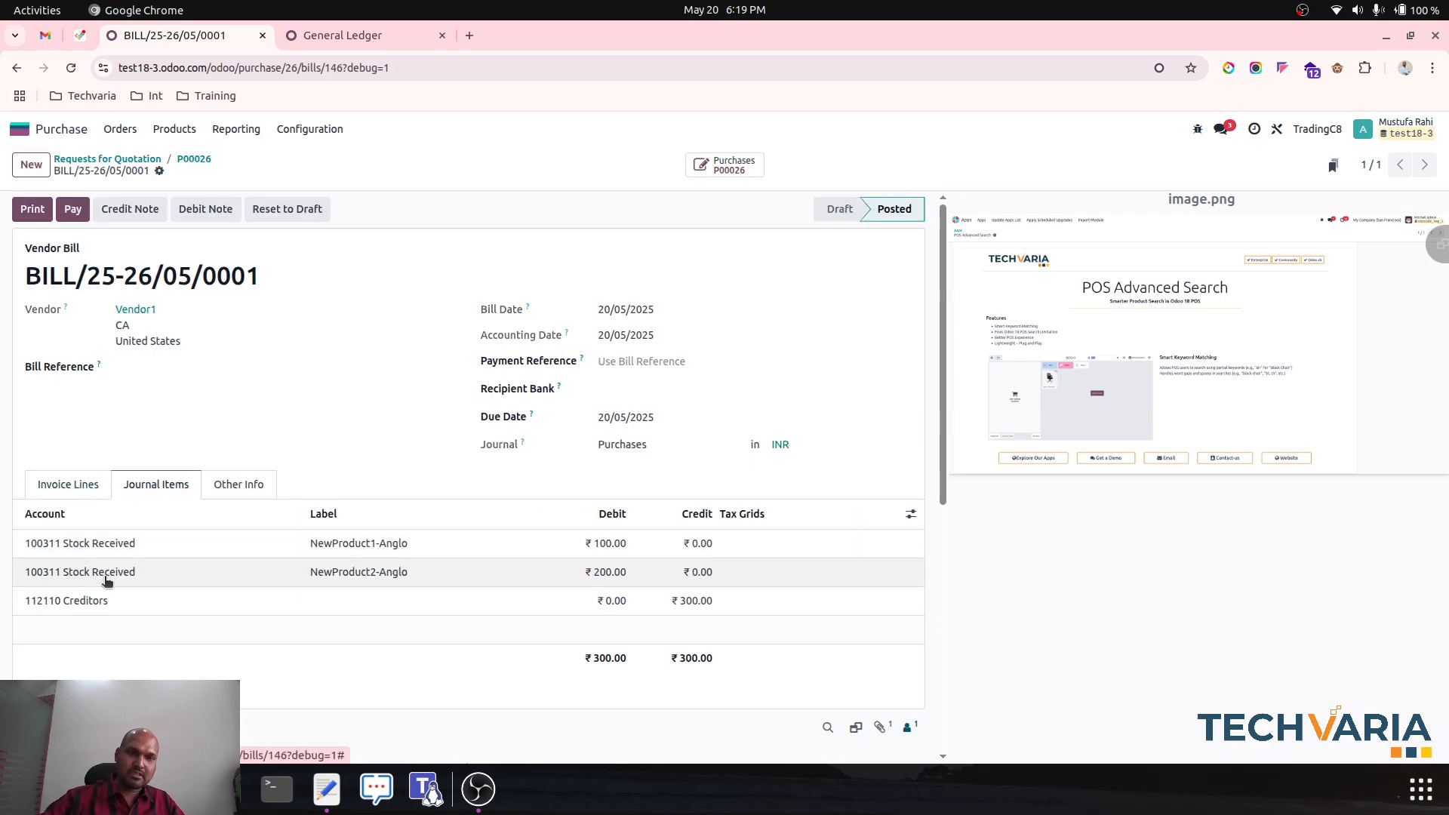
# Step: Refresh the General Ledger and expand the entries of the 112110 Creditors account
pyautogui.click(345, 36)
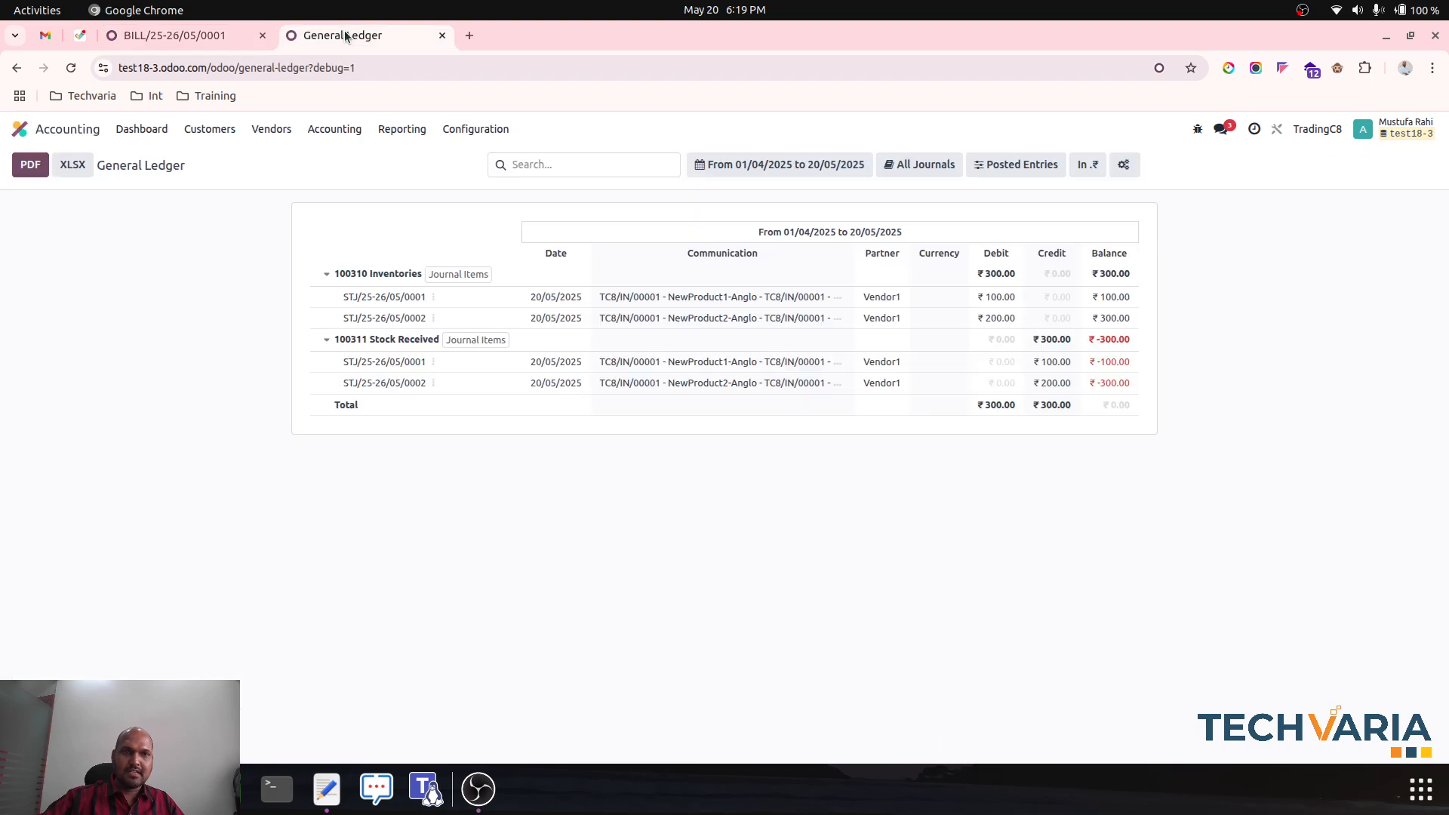
pyautogui.click(71, 68)
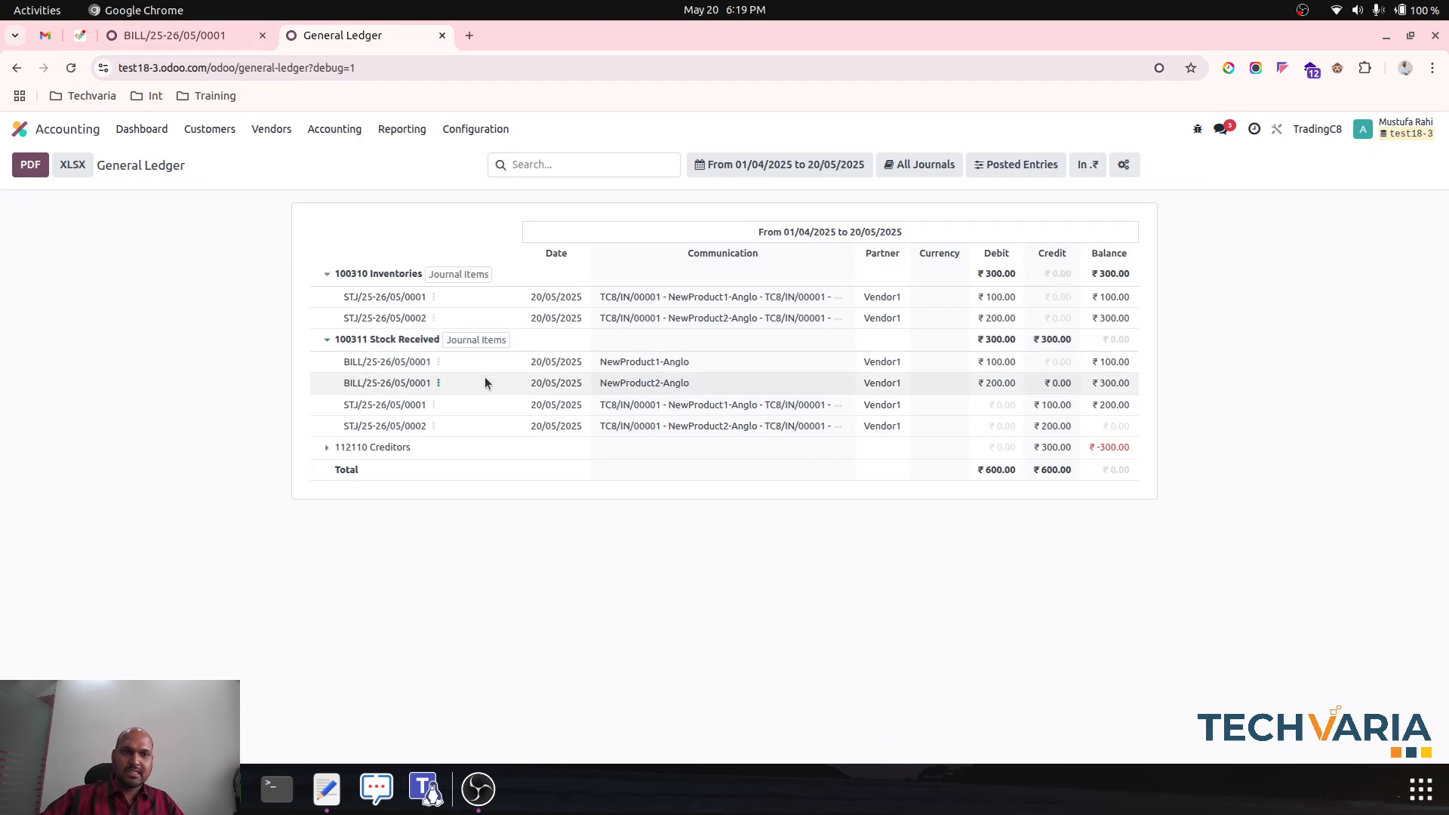
pyautogui.click(325, 450)
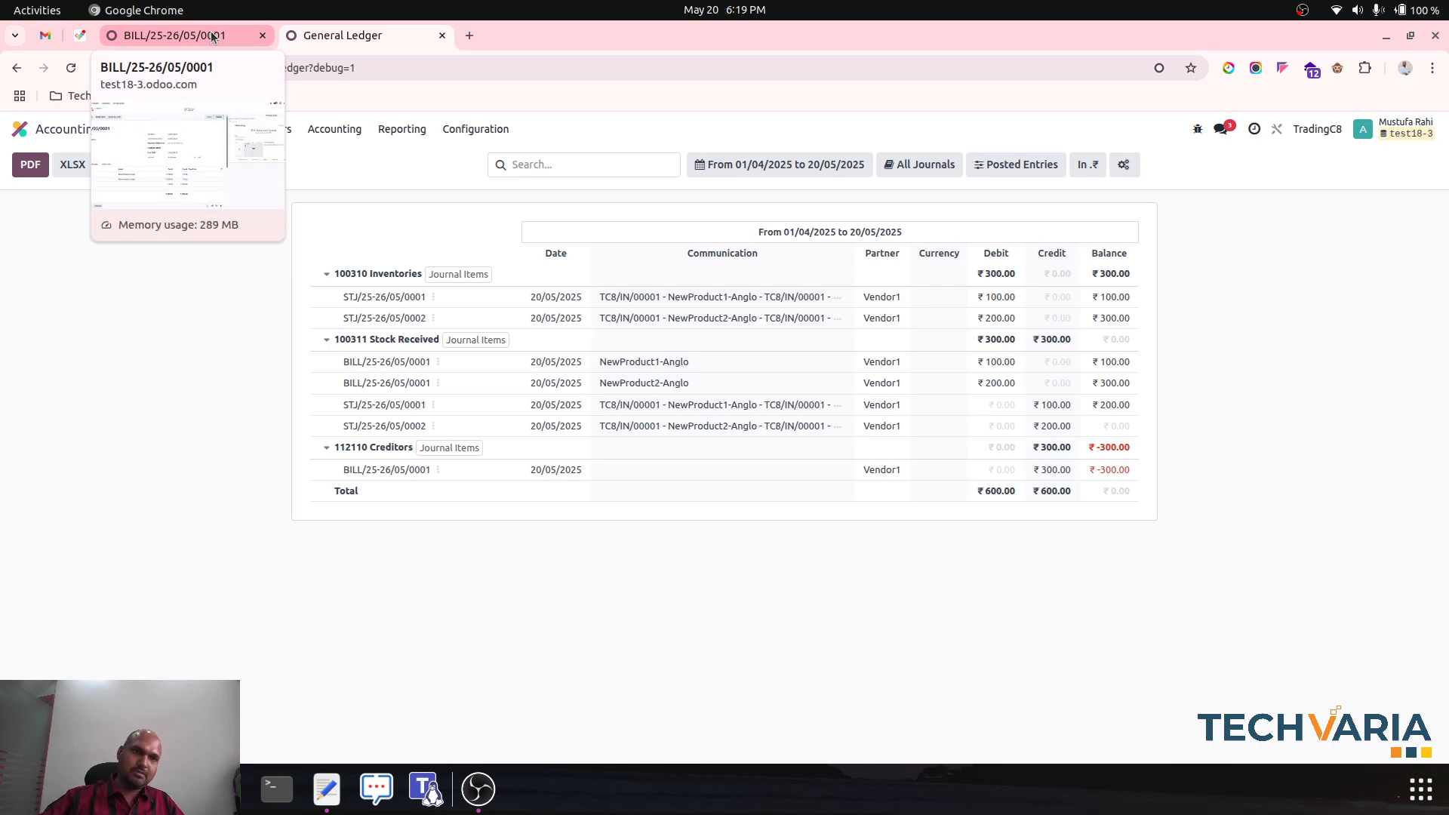
# Step: Leave the vendor bill and start a new sales quotation for Customer2
pyautogui.click(212, 37)
pyautogui.click(19, 129)
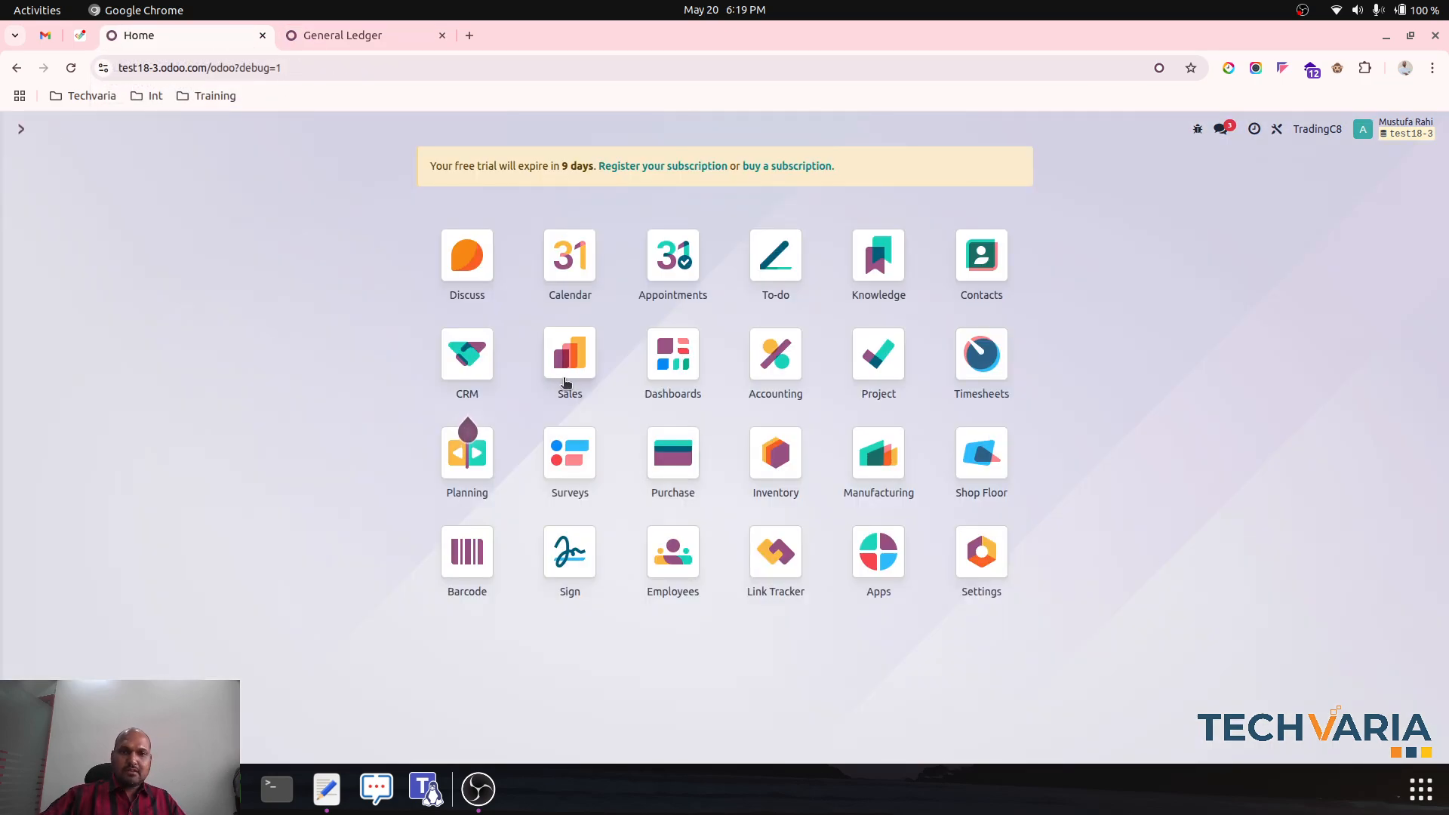
pyautogui.click(566, 382)
pyautogui.click(42, 174)
pyautogui.click(207, 287)
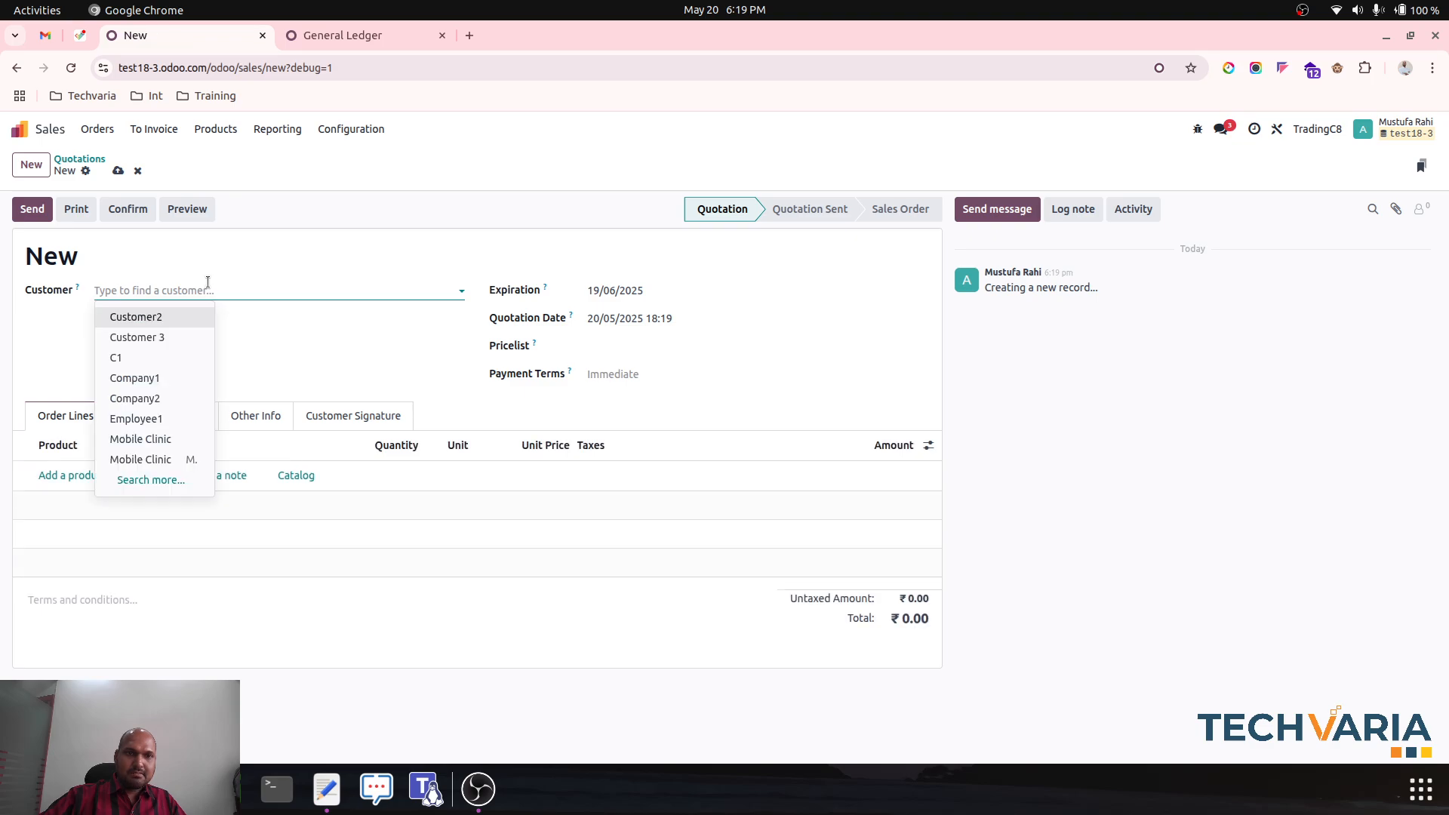
pyautogui.click(178, 314)
# Step: Add a quotation line for NewProduct1-Anglo with a unit price of 100
pyautogui.click(80, 475)
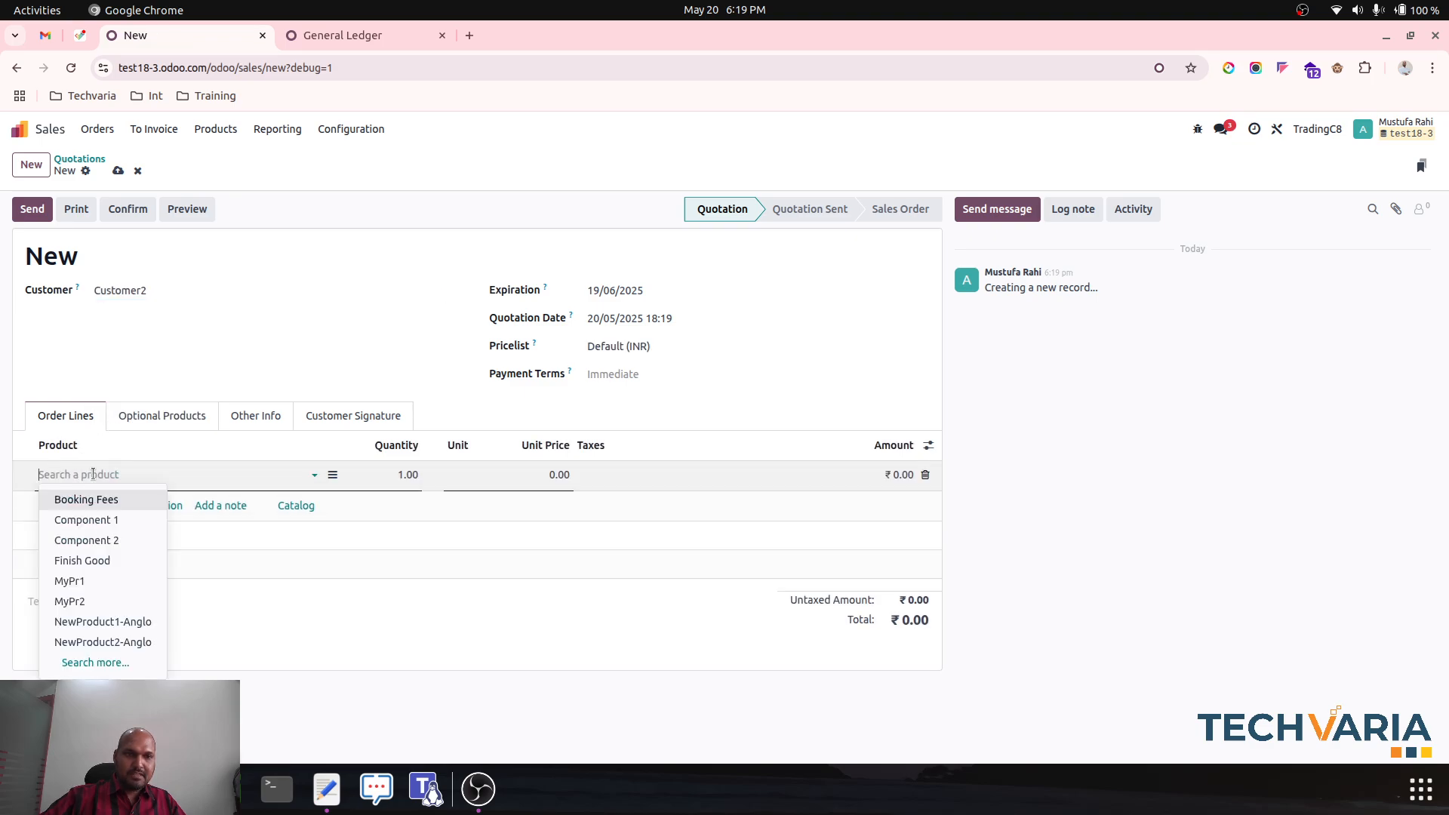
pyautogui.click(121, 619)
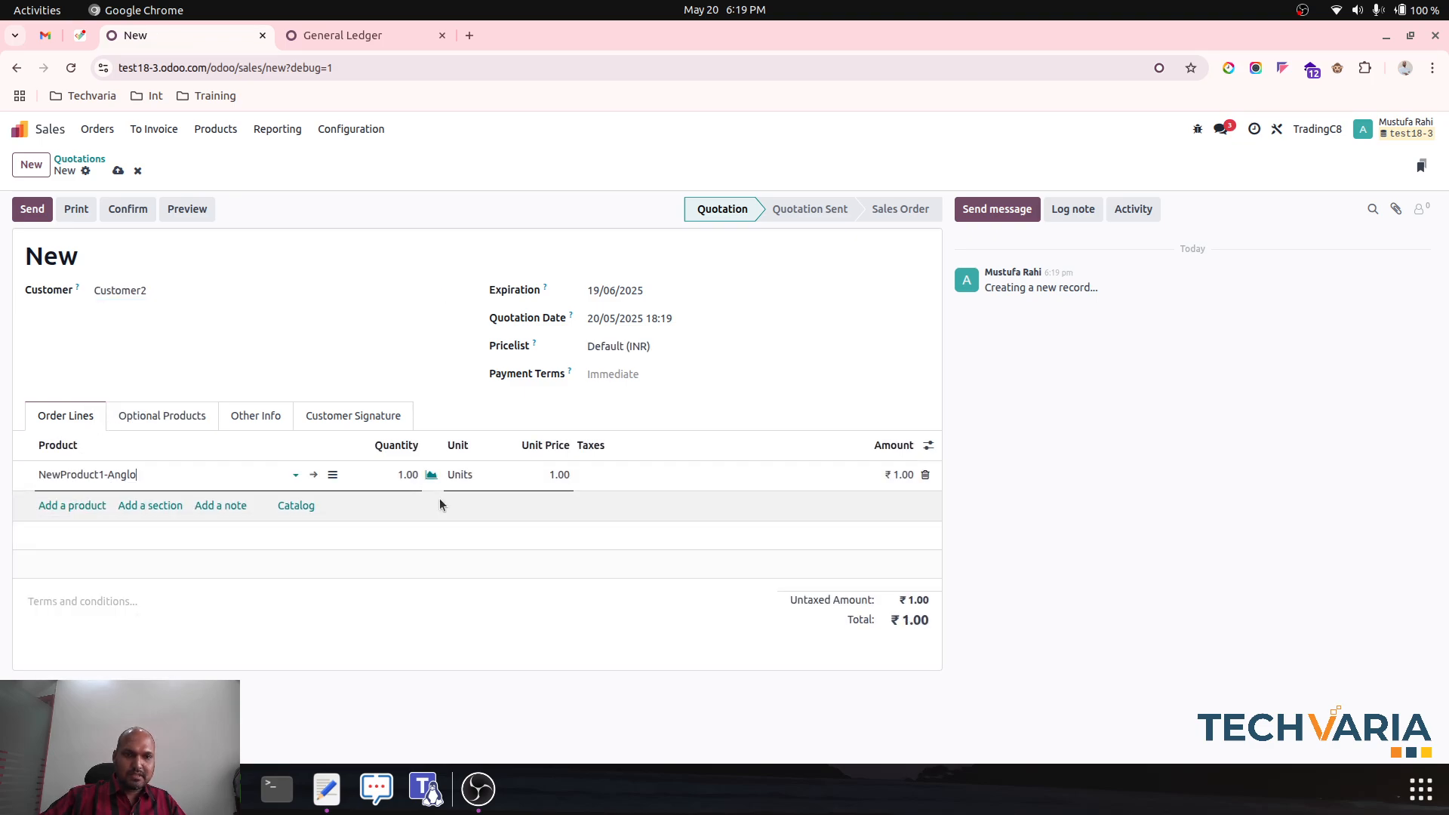
pyautogui.click(541, 475)
pyautogui.write('100')
pyautogui.press('Tab')
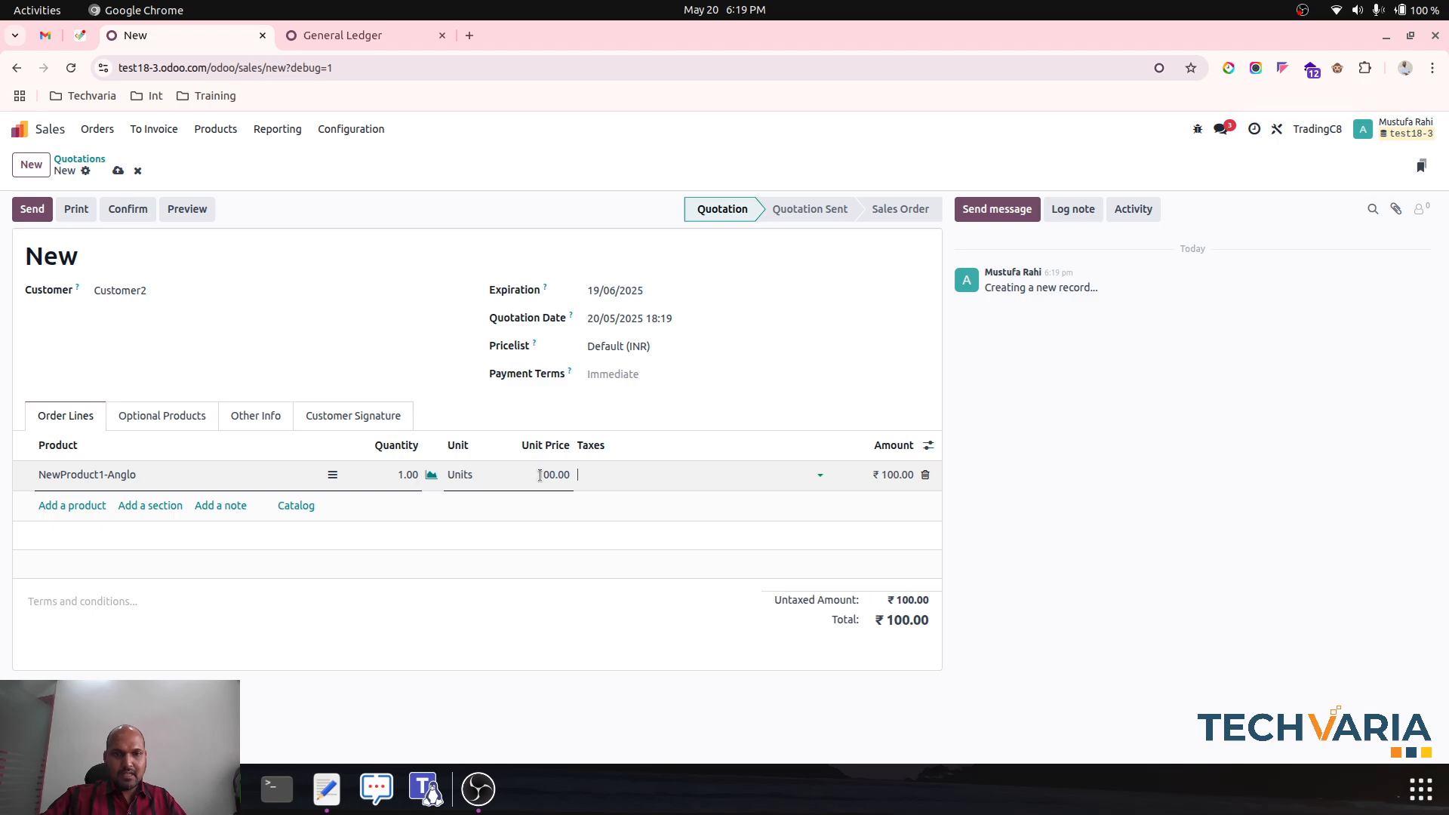
# Step: Add a second quotation line for NewProduct2-Anglo with a unit price of 200
pyautogui.click(72, 506)
pyautogui.click(113, 671)
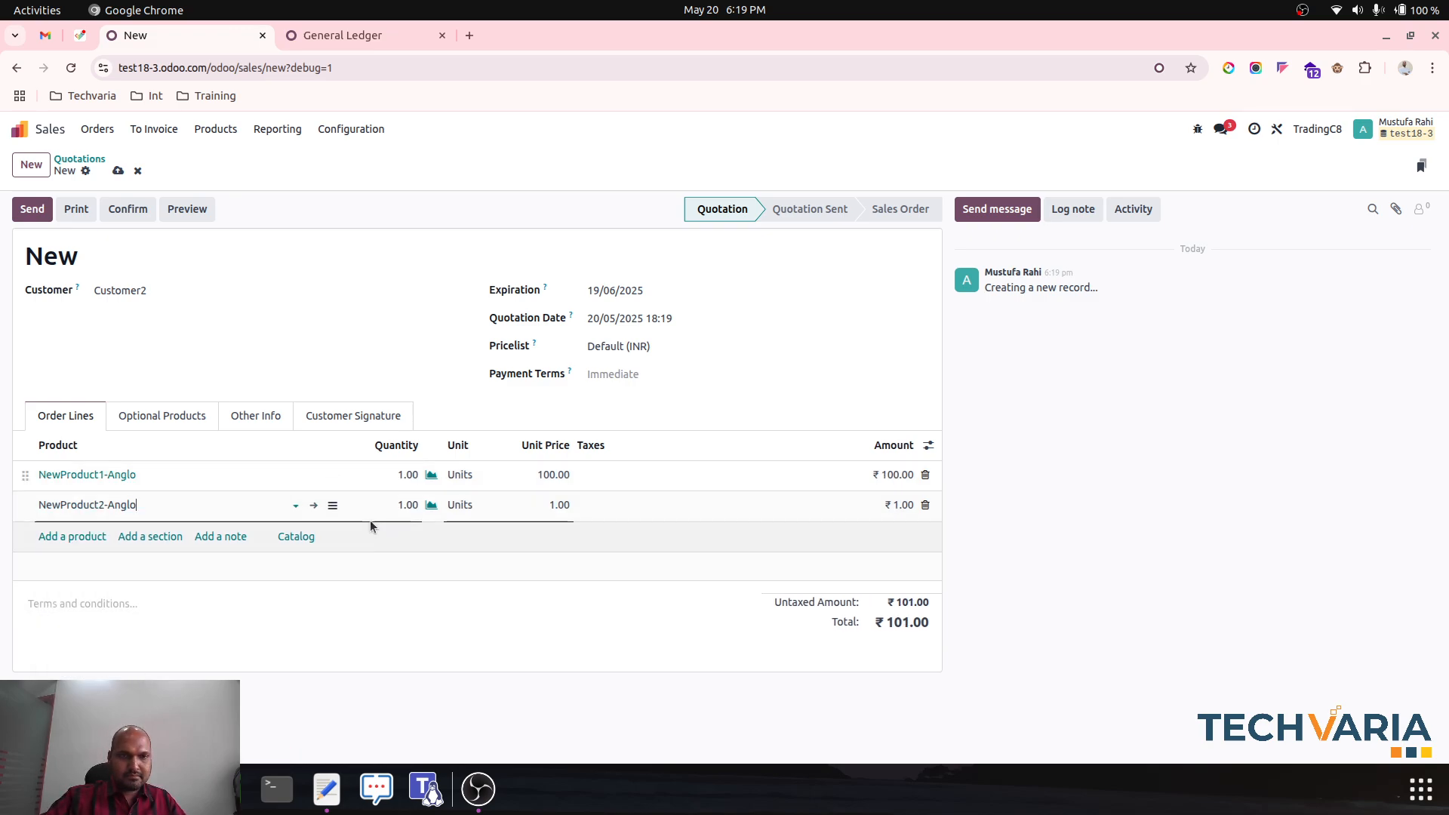
pyautogui.click(533, 506)
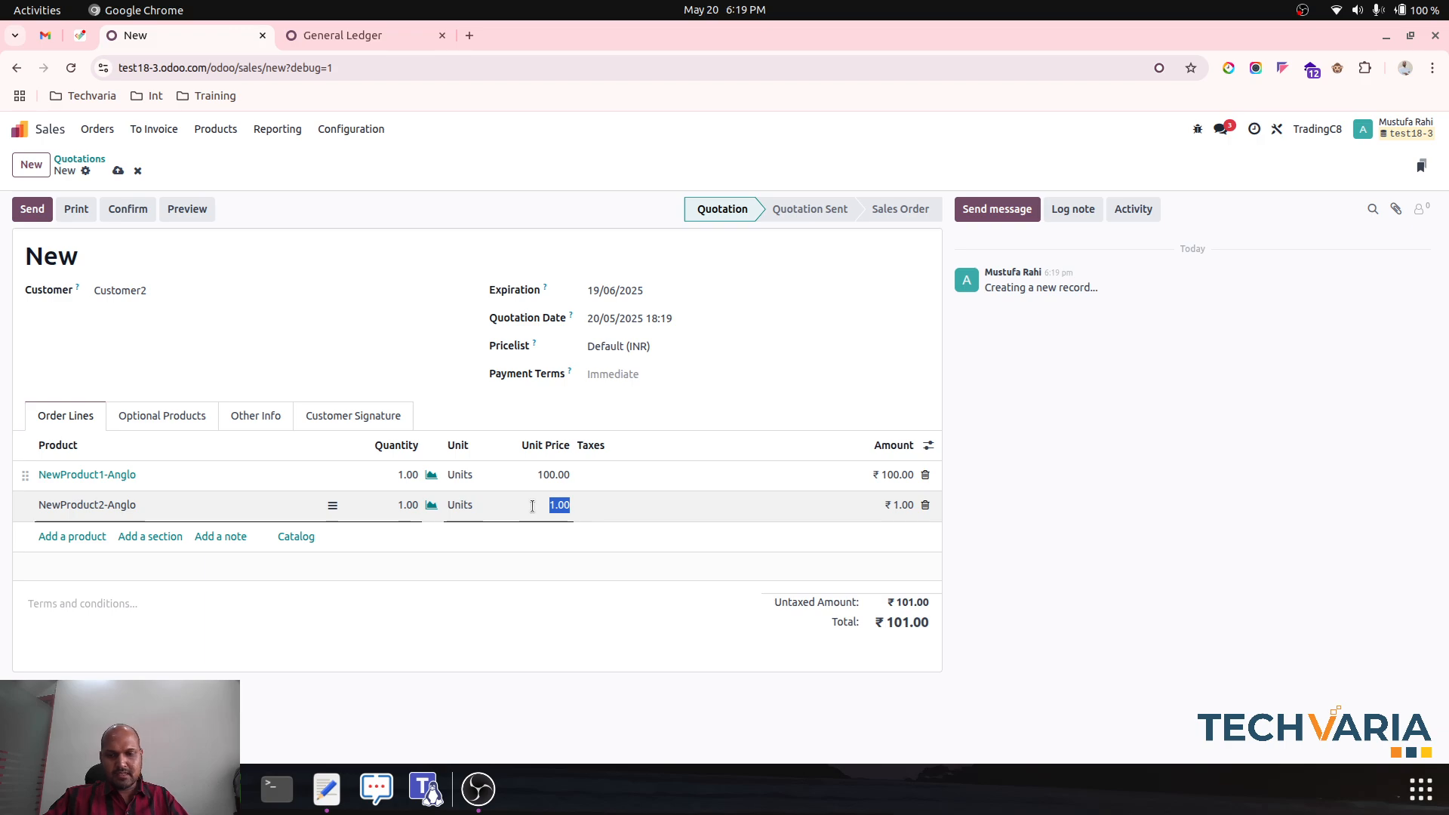
# Step: Save and confirm the quotation, and validate its delivery order
pyautogui.click(118, 170)
pyautogui.click(132, 214)
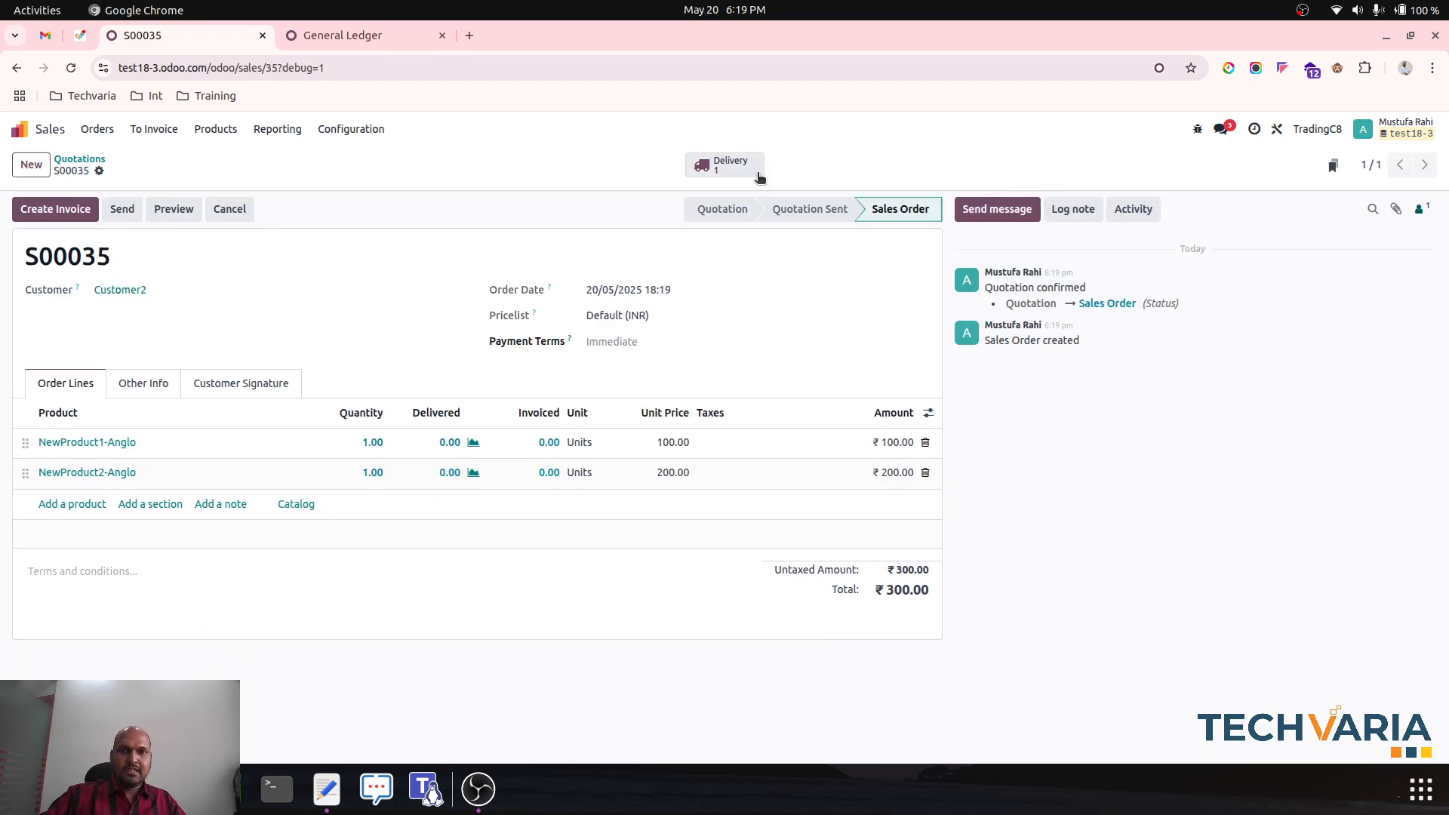
pyautogui.click(759, 177)
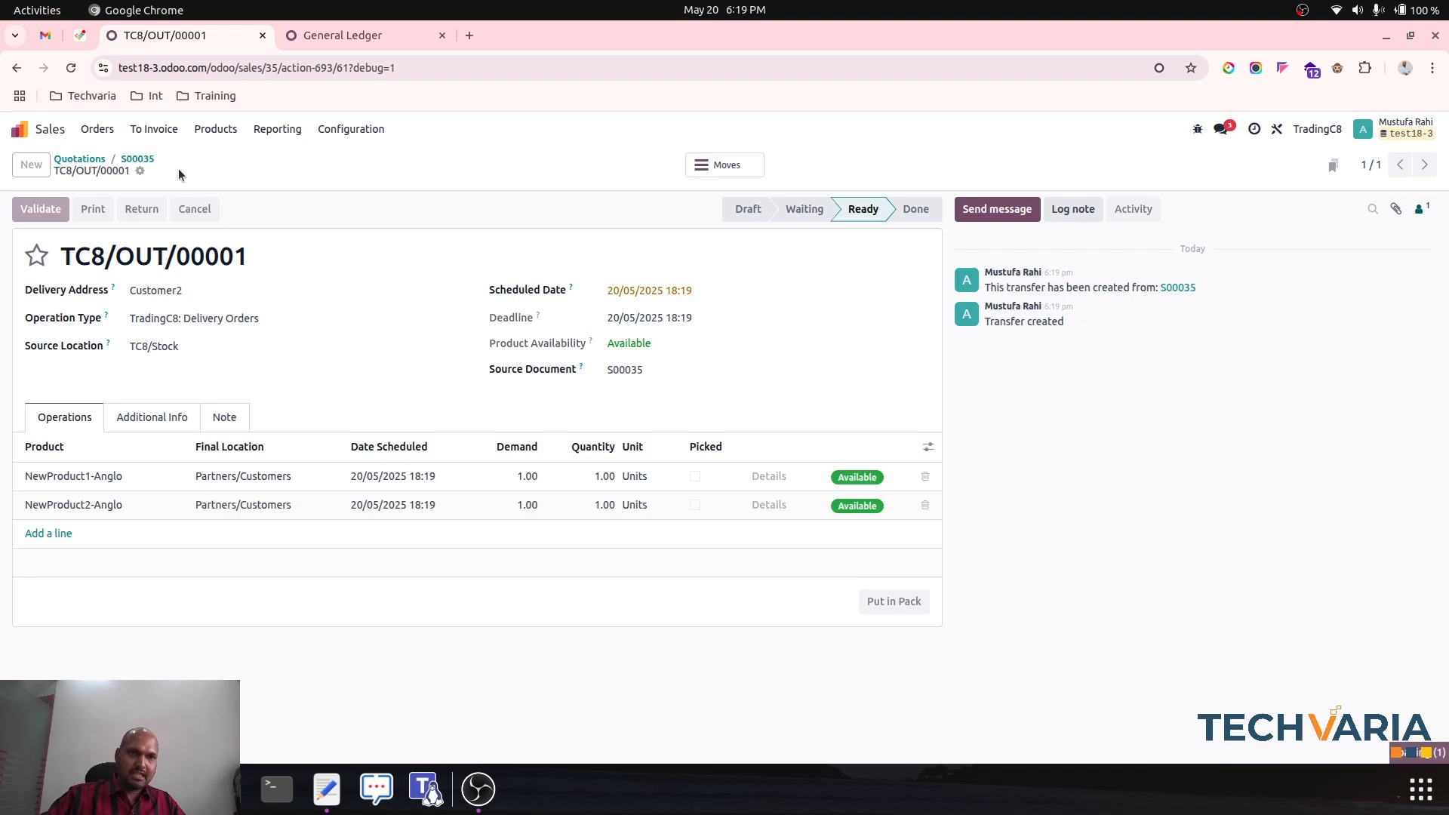
# Step: Refresh the General Ledger and expand the entries of the 100312 Stock Delivered account
pyautogui.click(343, 36)
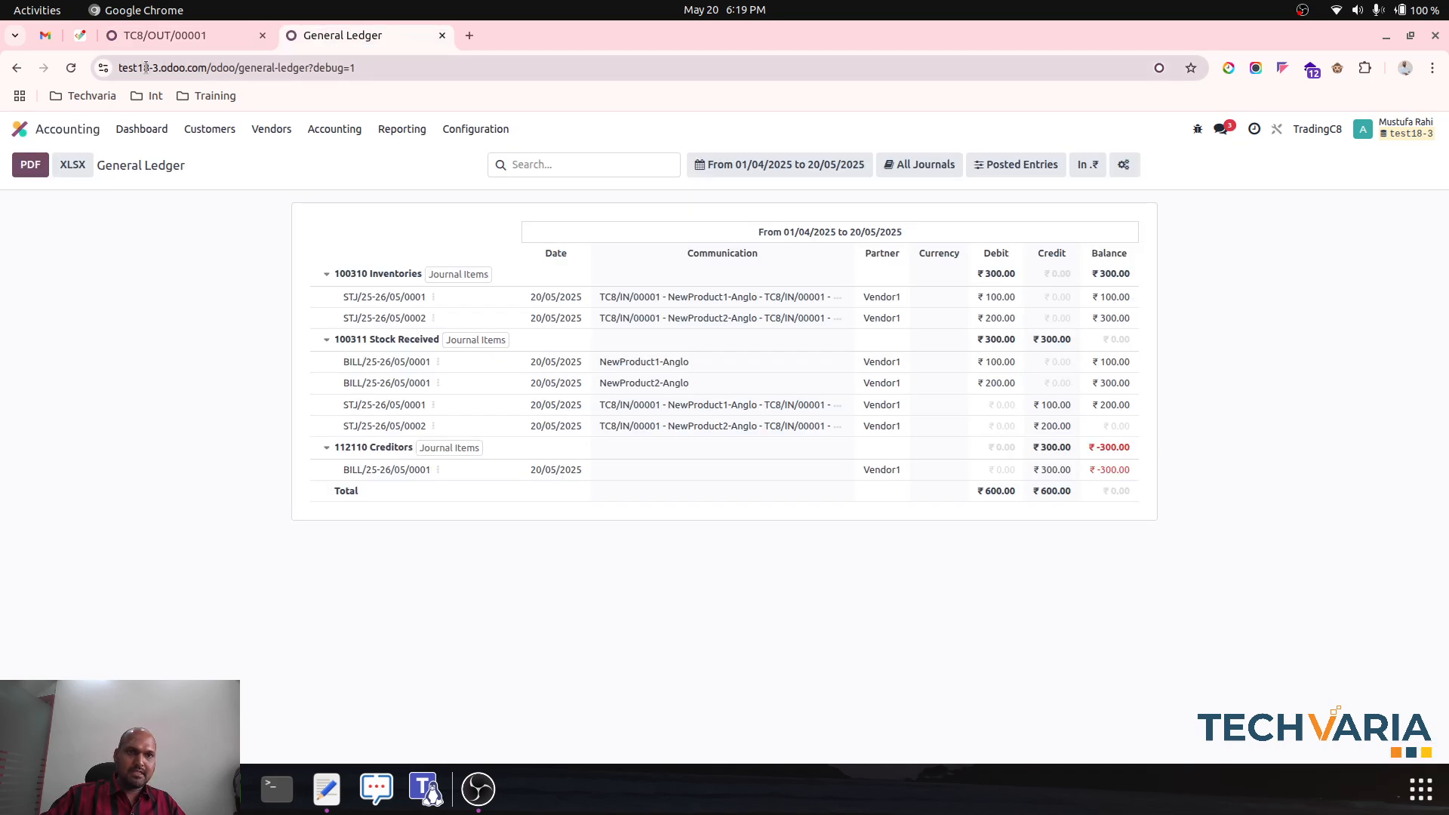
pyautogui.click(398, 132)
pyautogui.click(72, 68)
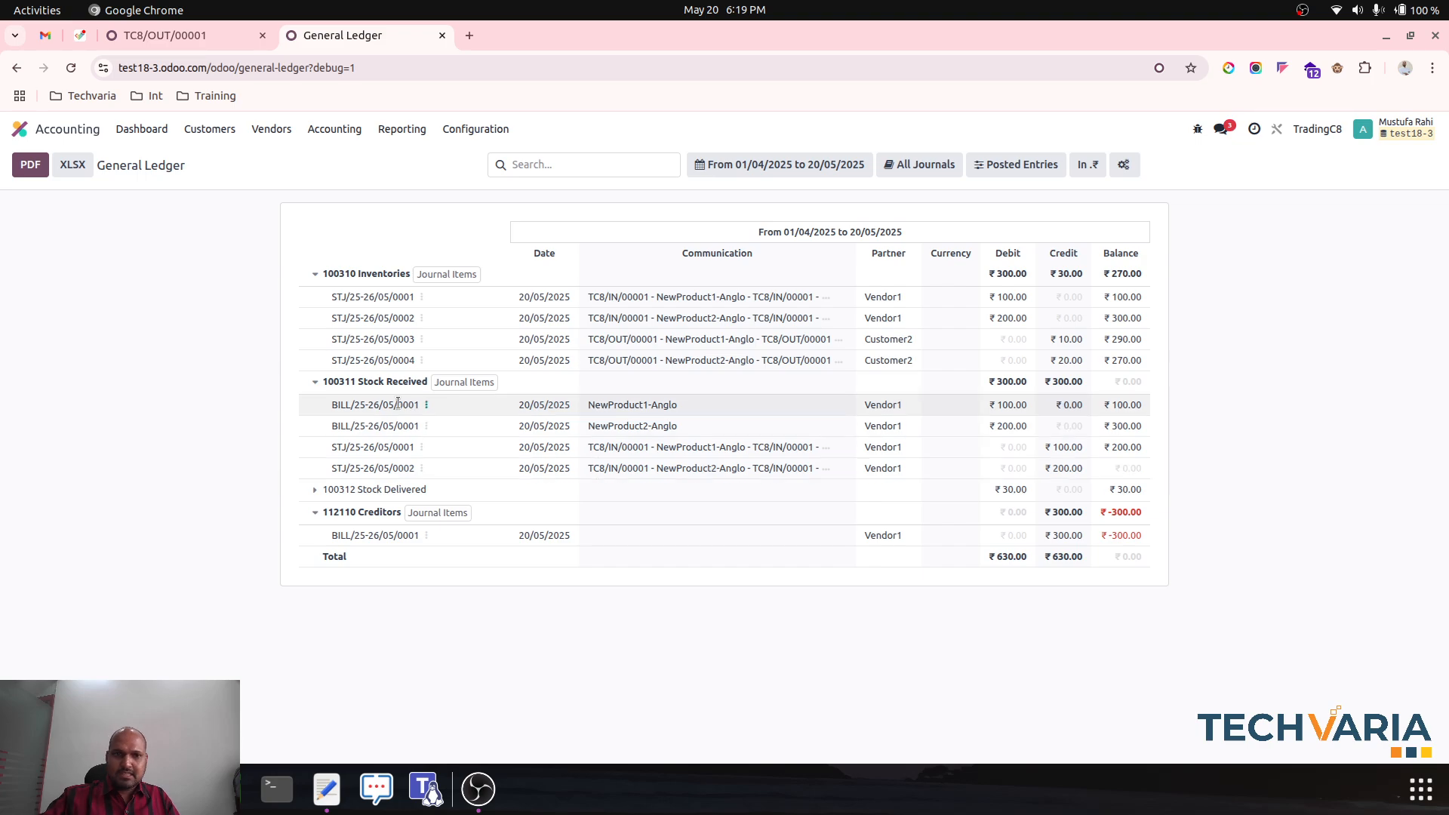
pyautogui.click(316, 491)
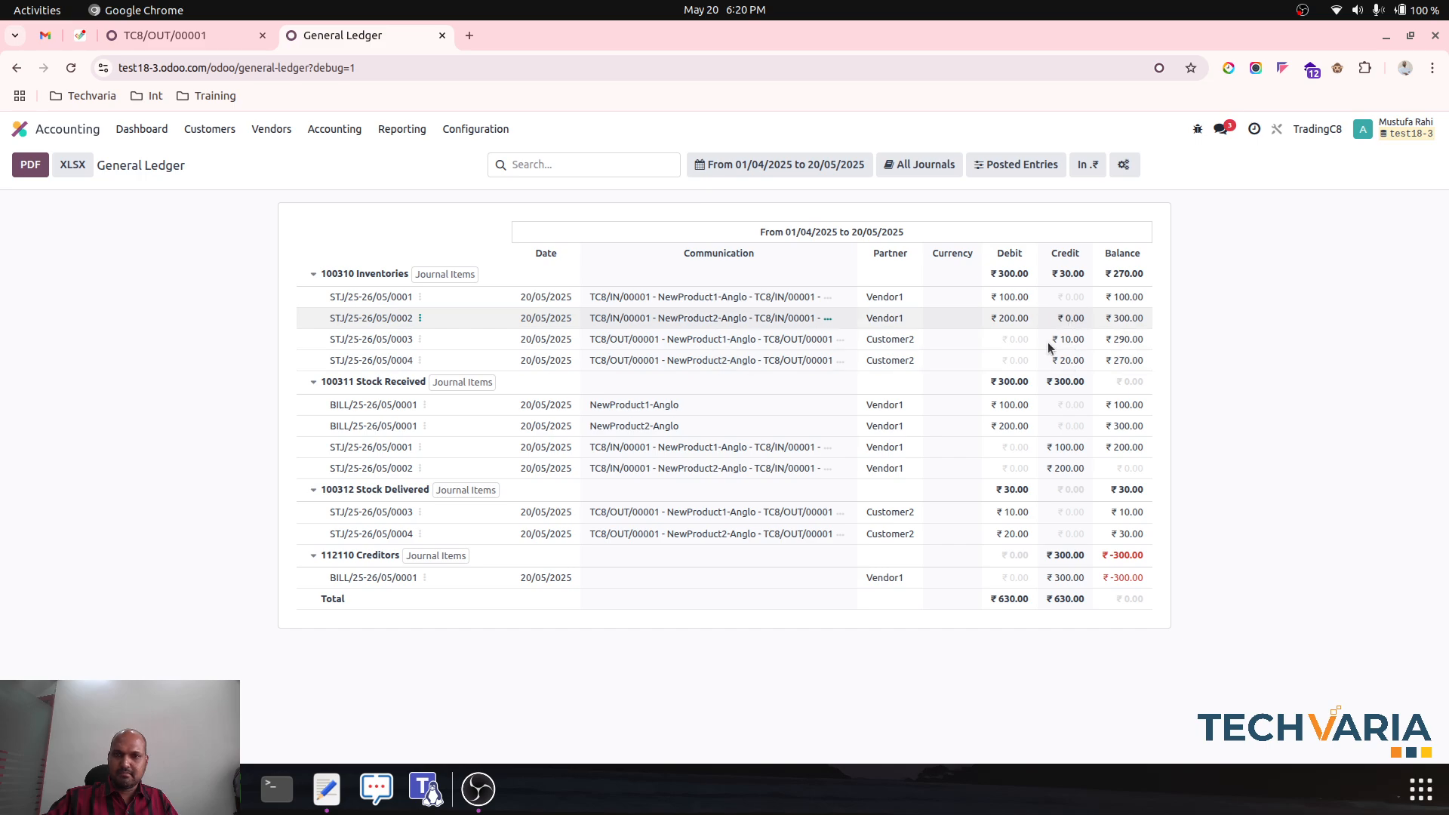
# Step: Create a regular invoice from the delivered sales order, confirm it and display its journal items
pyautogui.click(219, 40)
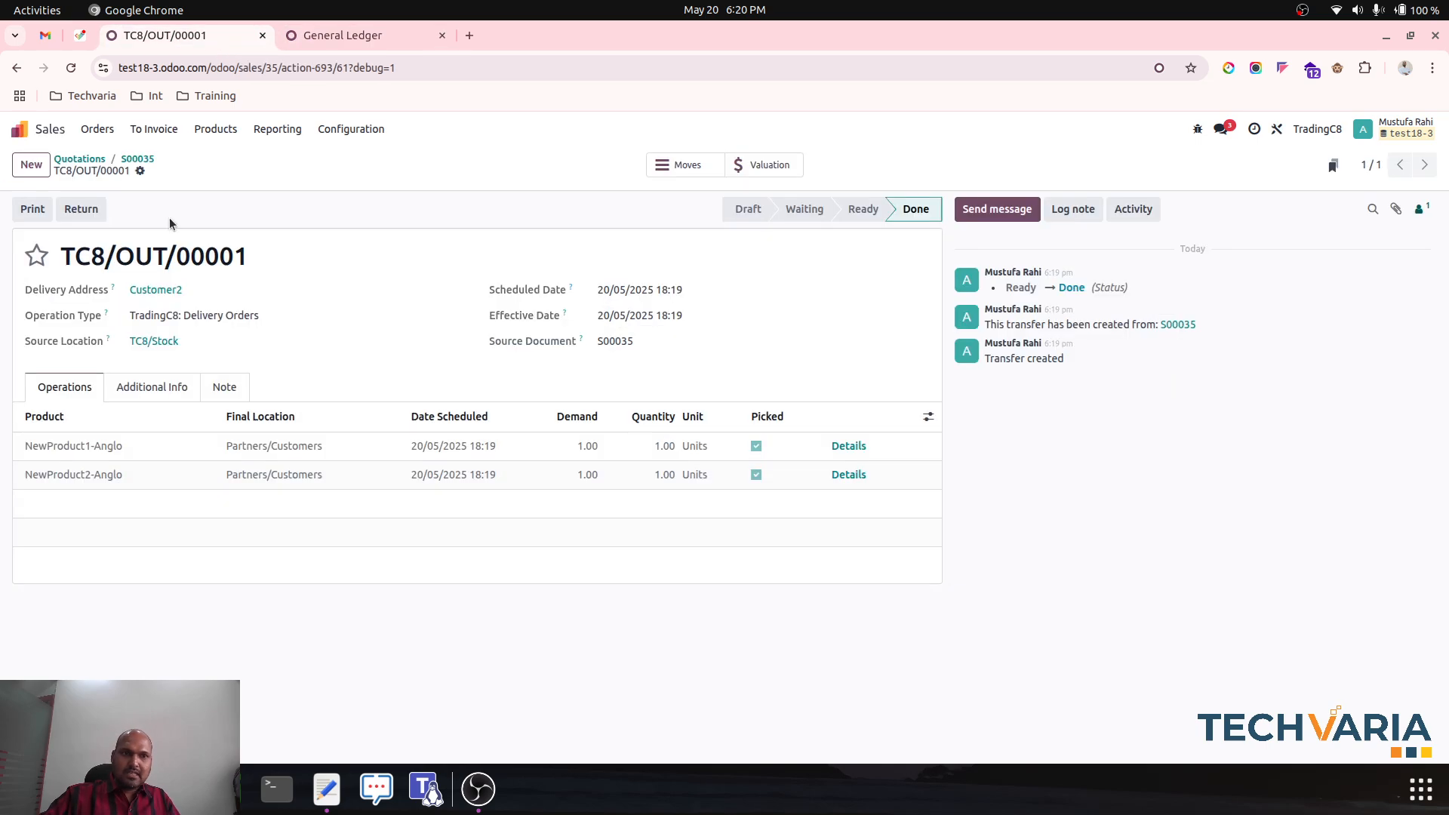
pyautogui.click(135, 158)
pyautogui.click(60, 208)
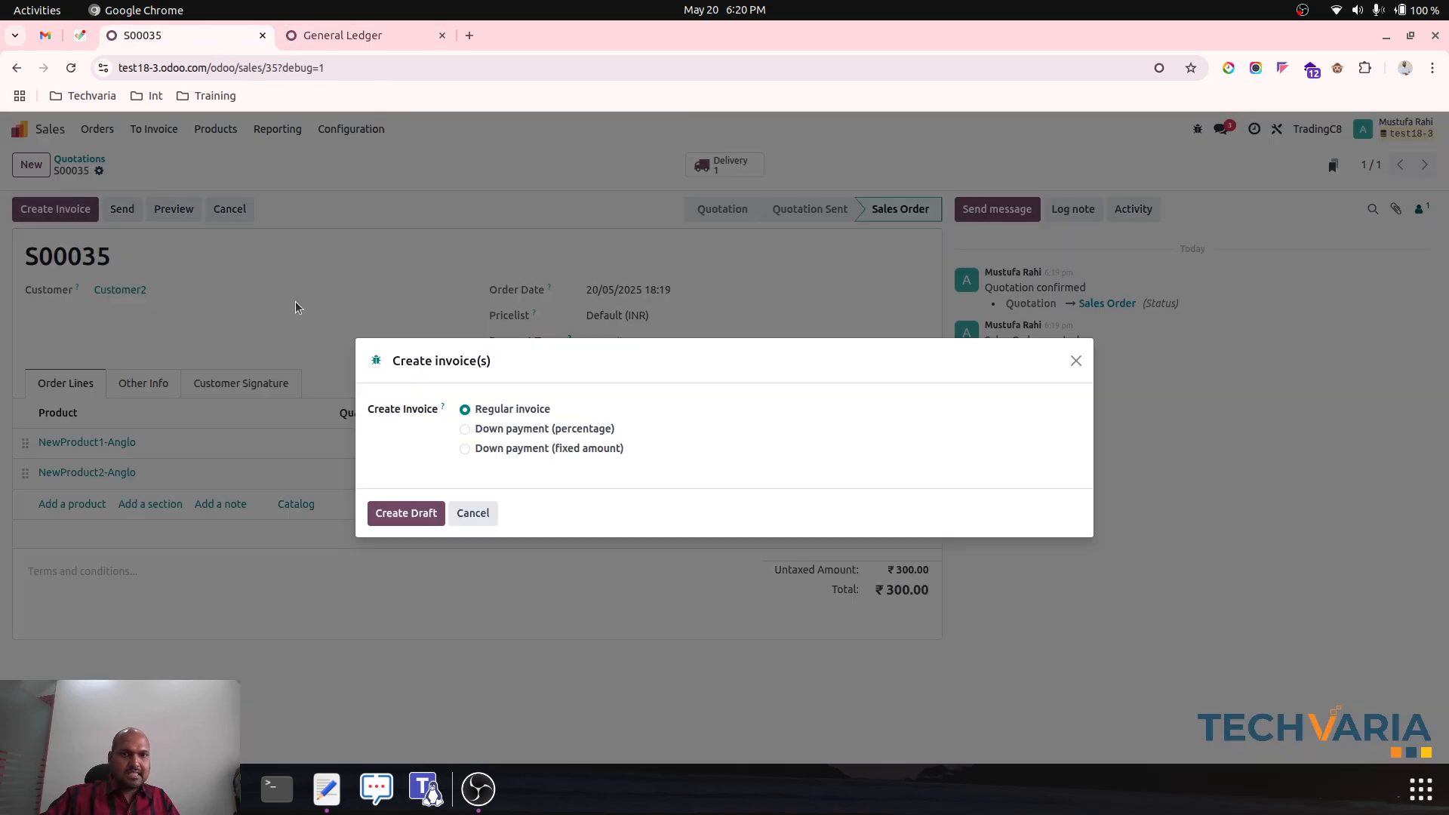
pyautogui.click(412, 507)
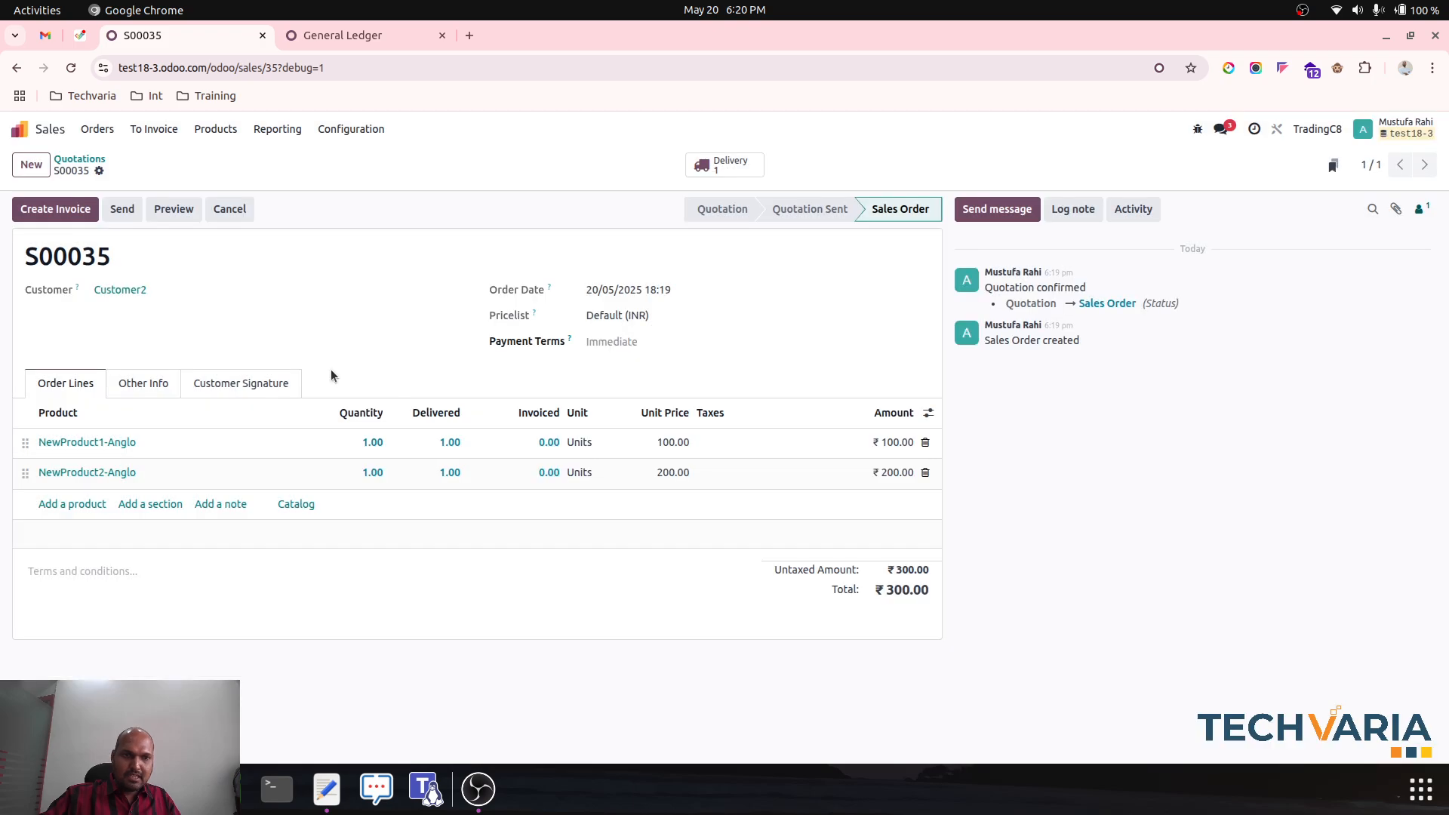
pyautogui.click(40, 209)
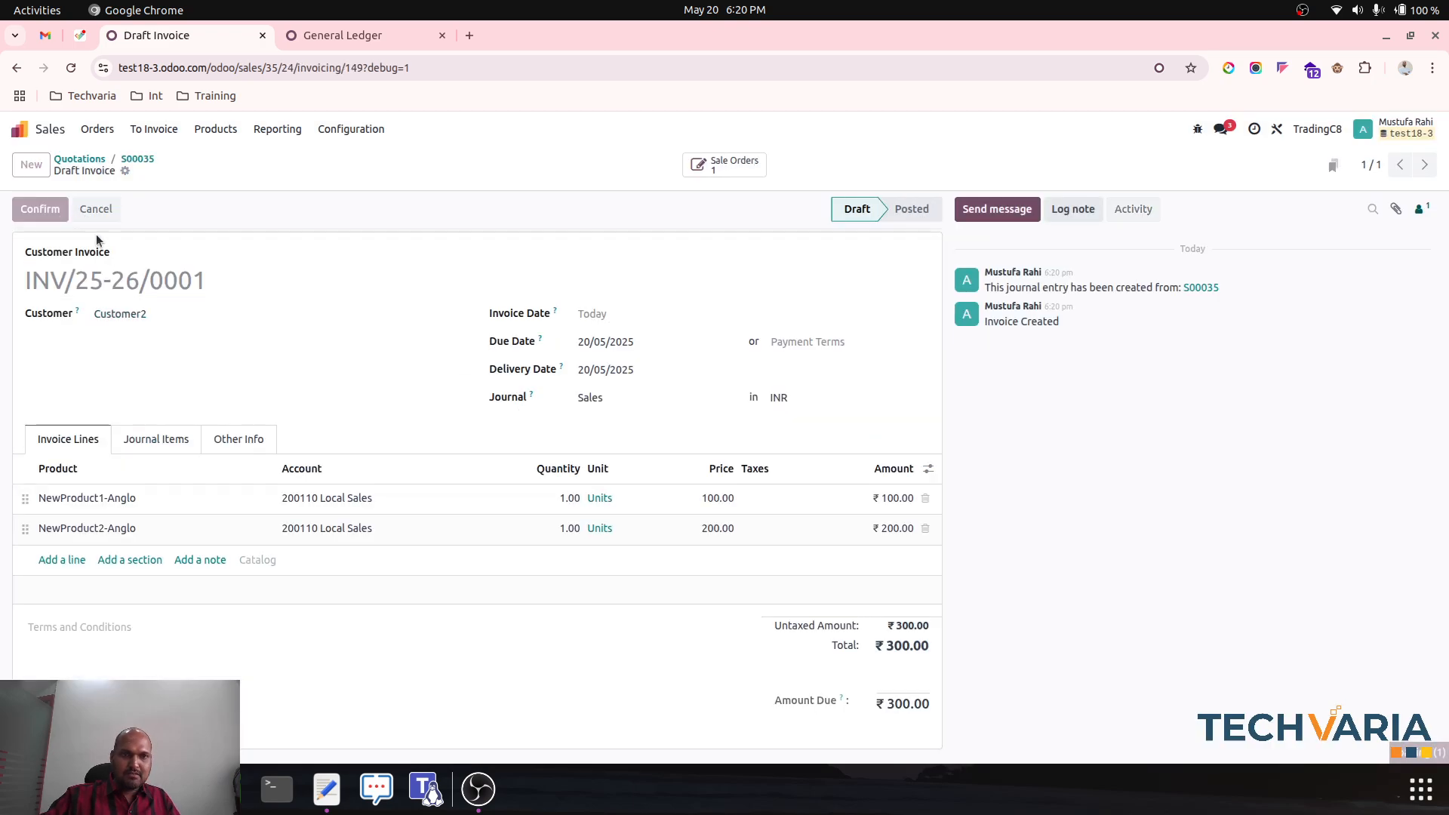
pyautogui.click(156, 429)
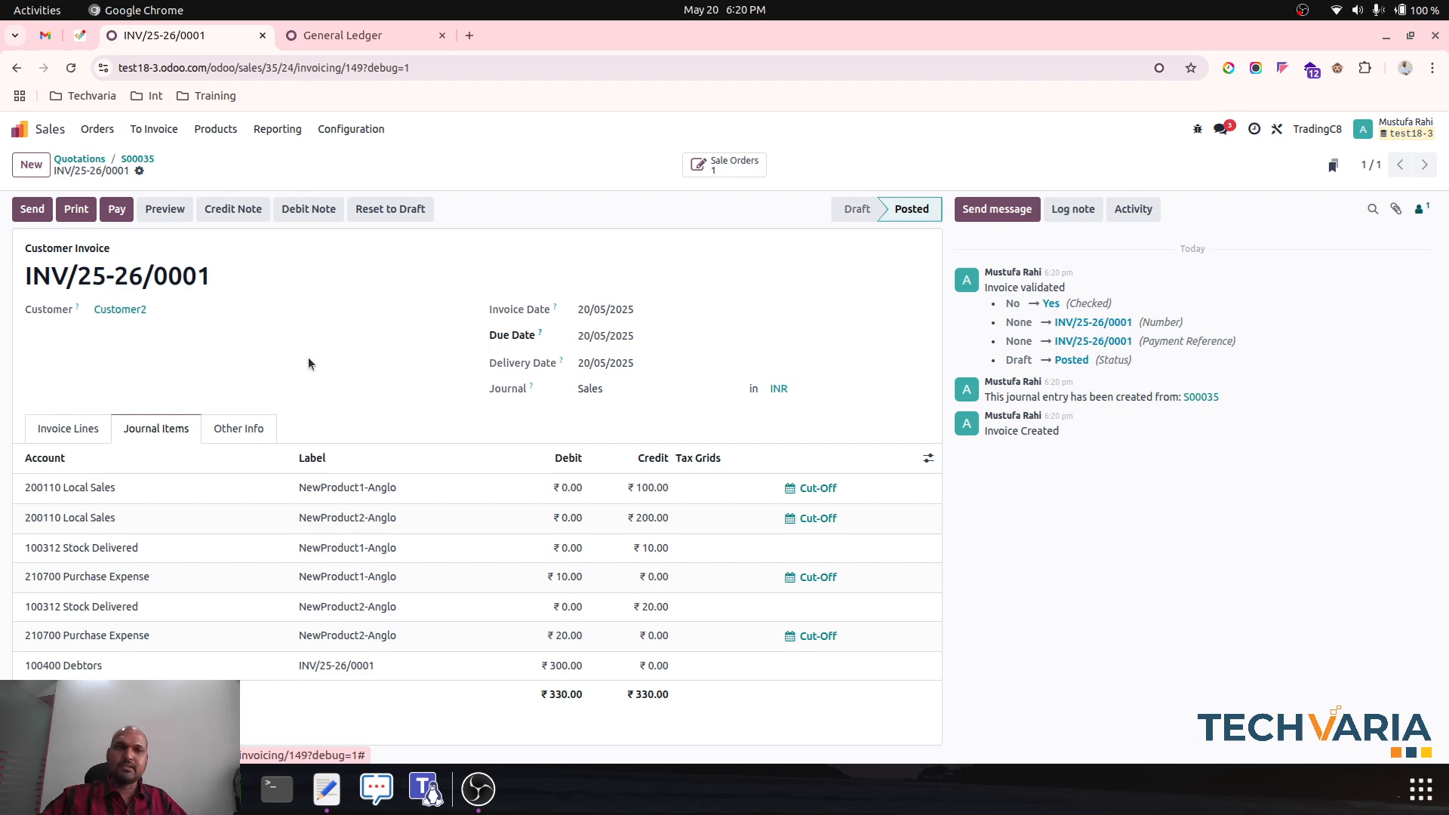
# Step: Refresh the General Ledger, examine the invoice's entries, and collapse the 100311 Stock Received and 100312 Stock Delivered accounts
pyautogui.click(360, 38)
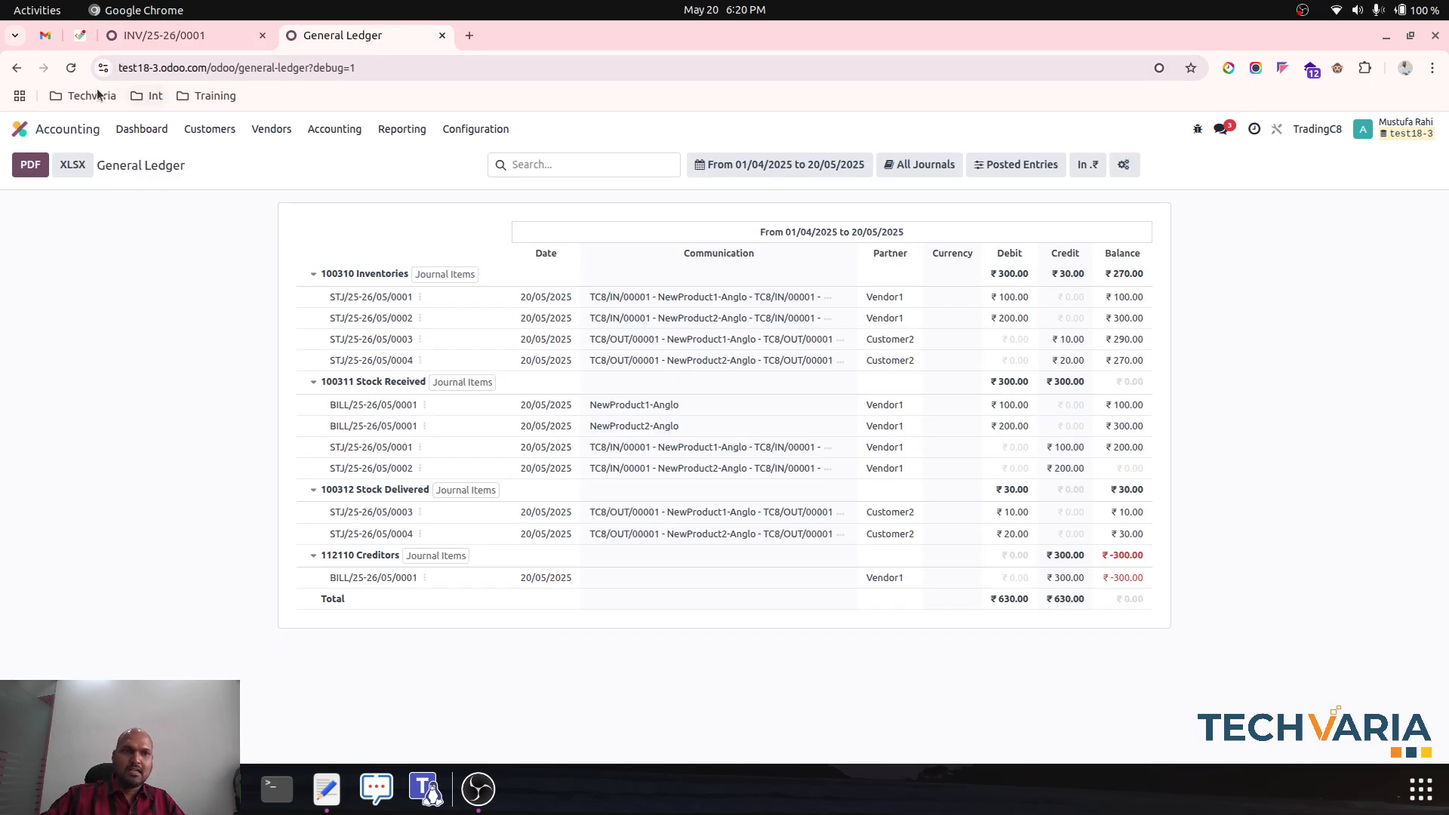
pyautogui.click(71, 67)
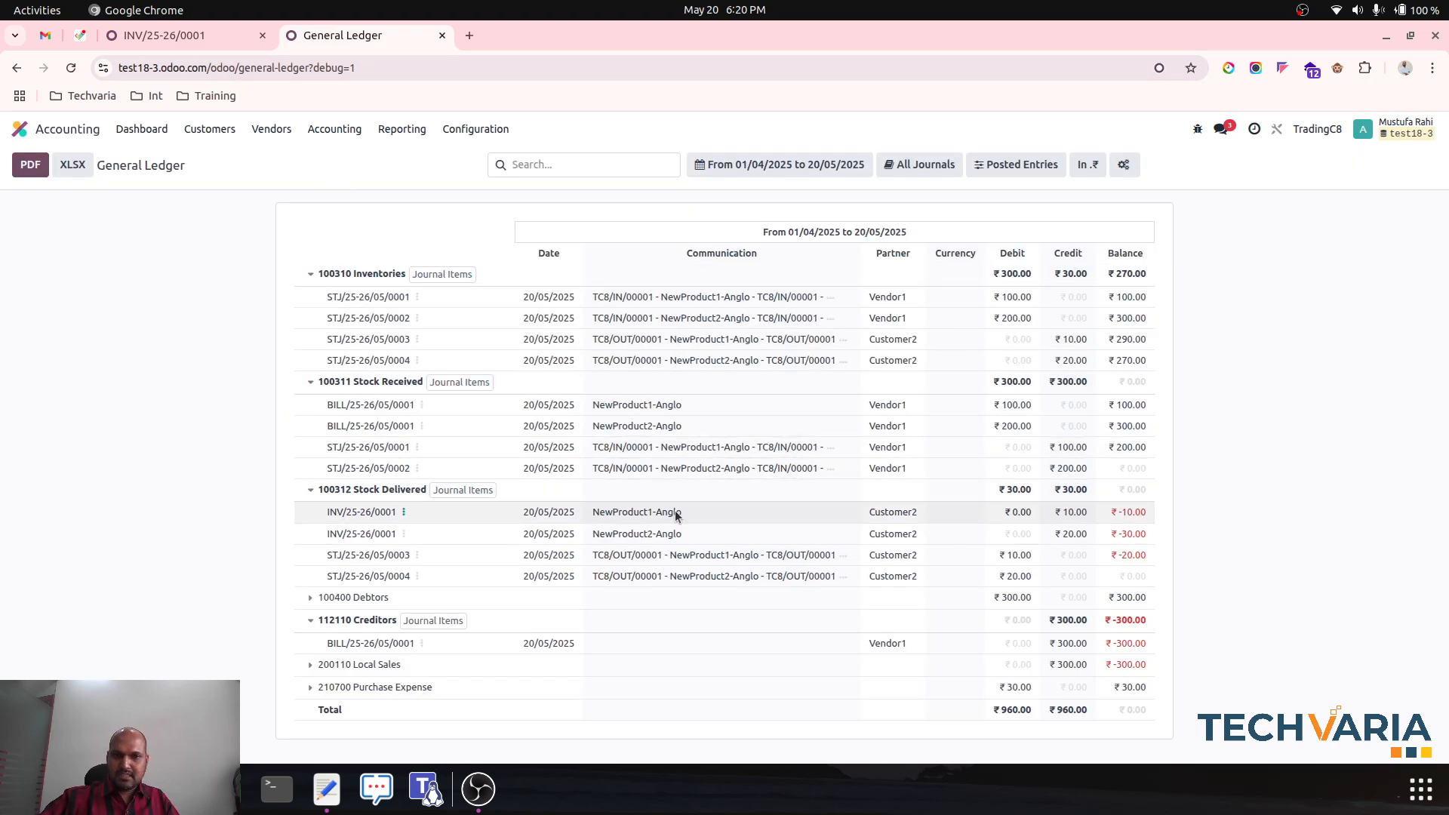
pyautogui.click(370, 383)
pyautogui.click(370, 406)
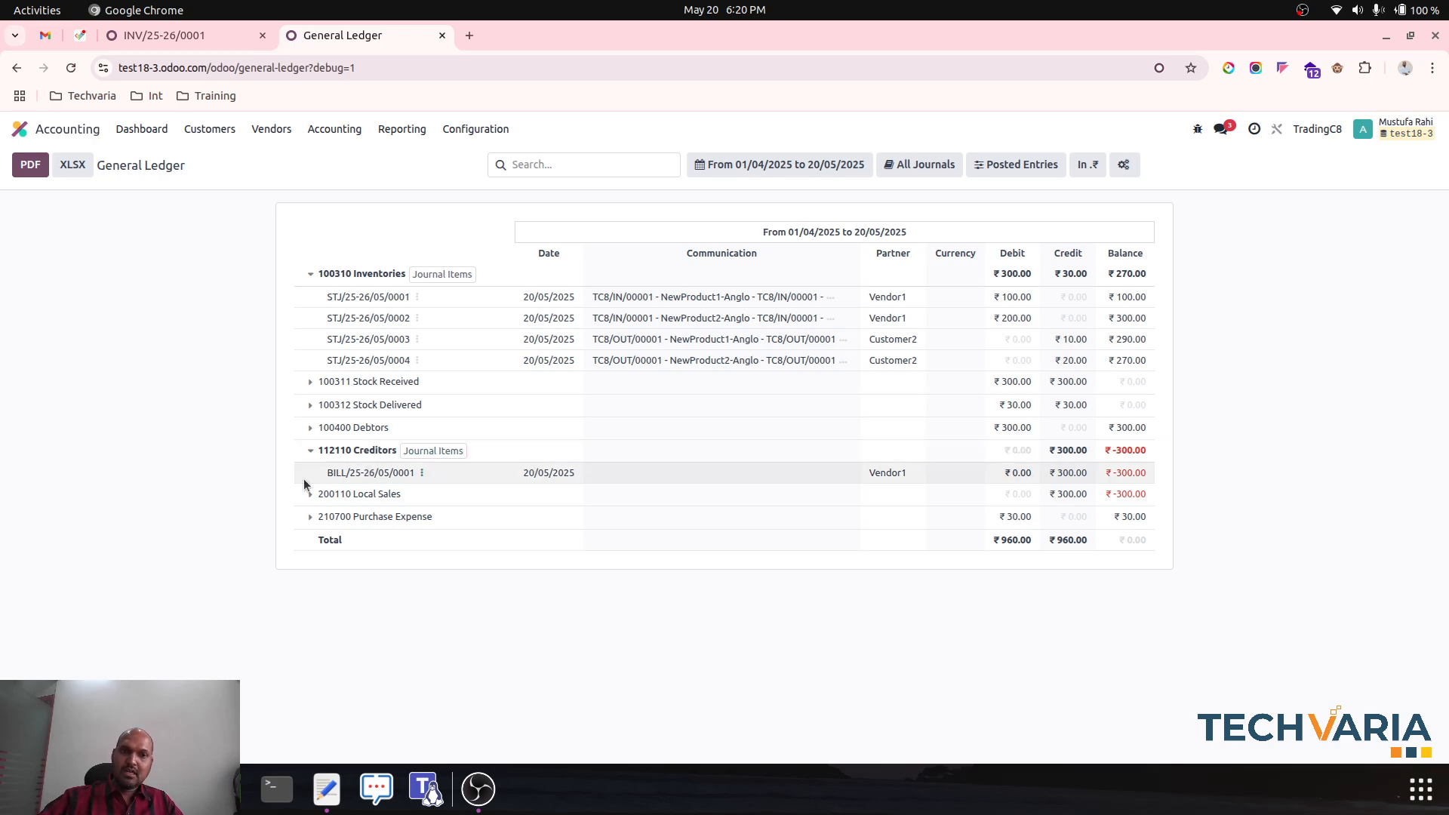
# Step: Open the existing Vendor1 purchase order from the Purchase app and duplicate it
pyautogui.click(189, 38)
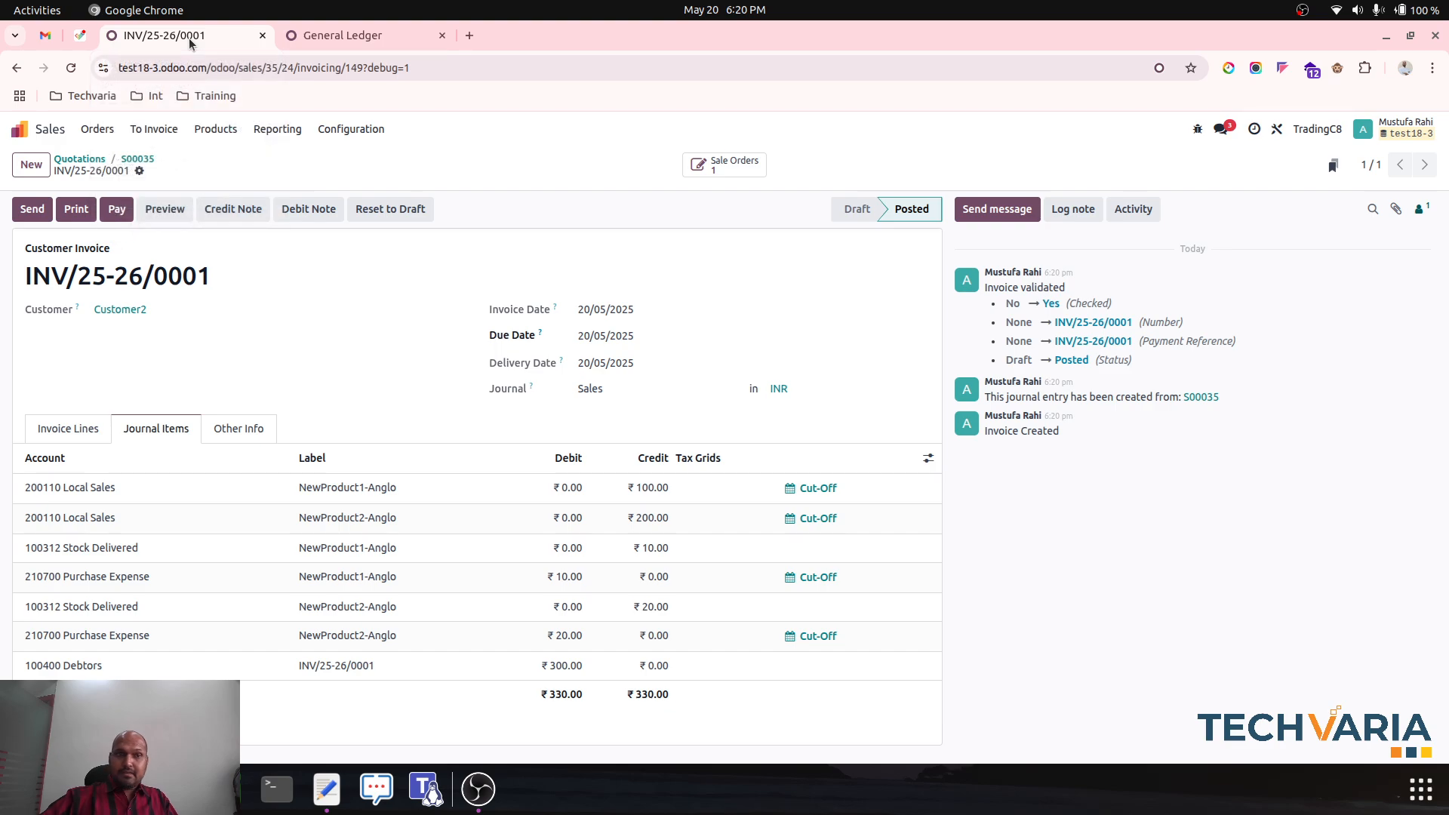
pyautogui.click(51, 133)
pyautogui.click(670, 465)
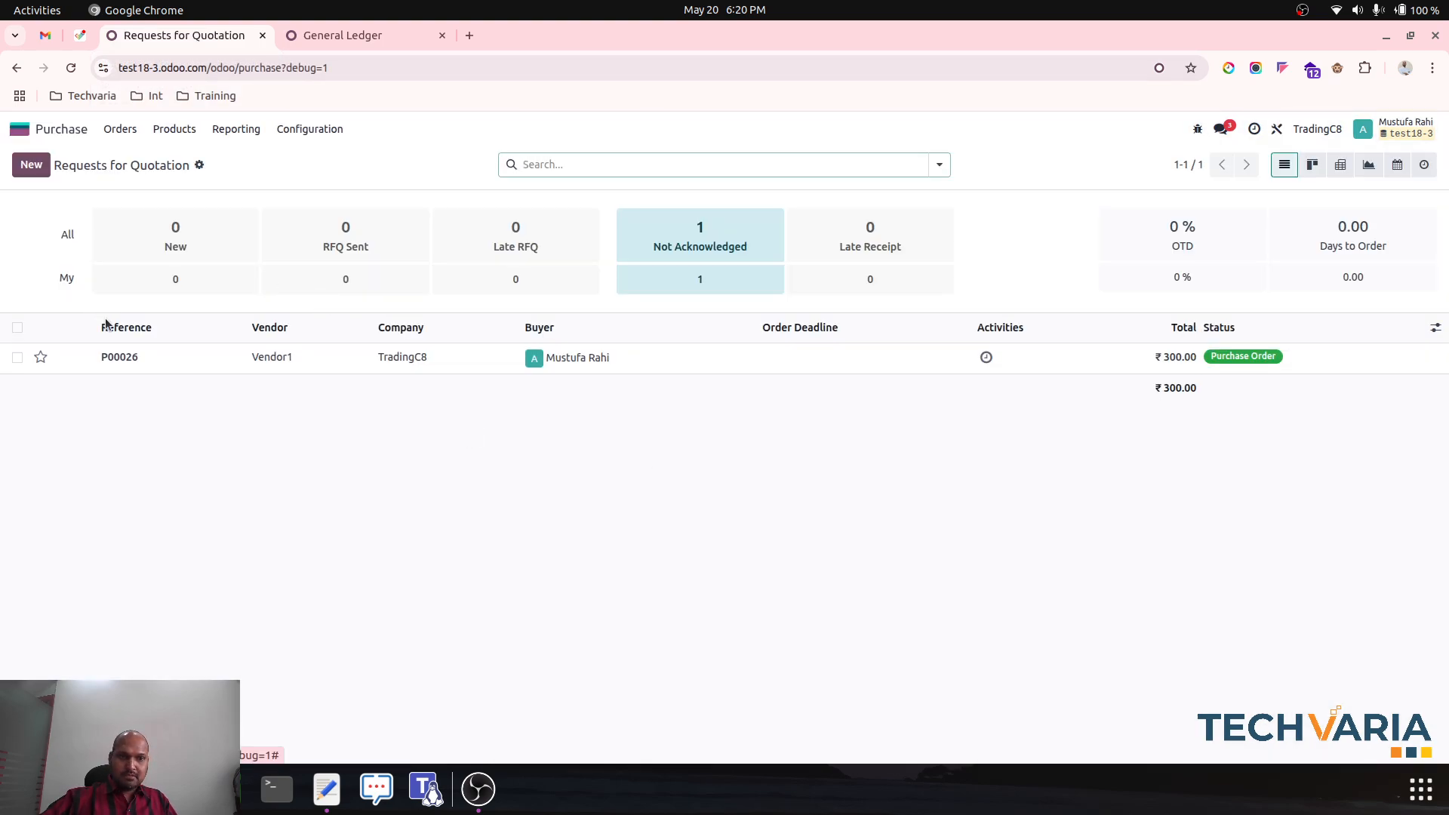
pyautogui.click(155, 355)
pyautogui.click(99, 171)
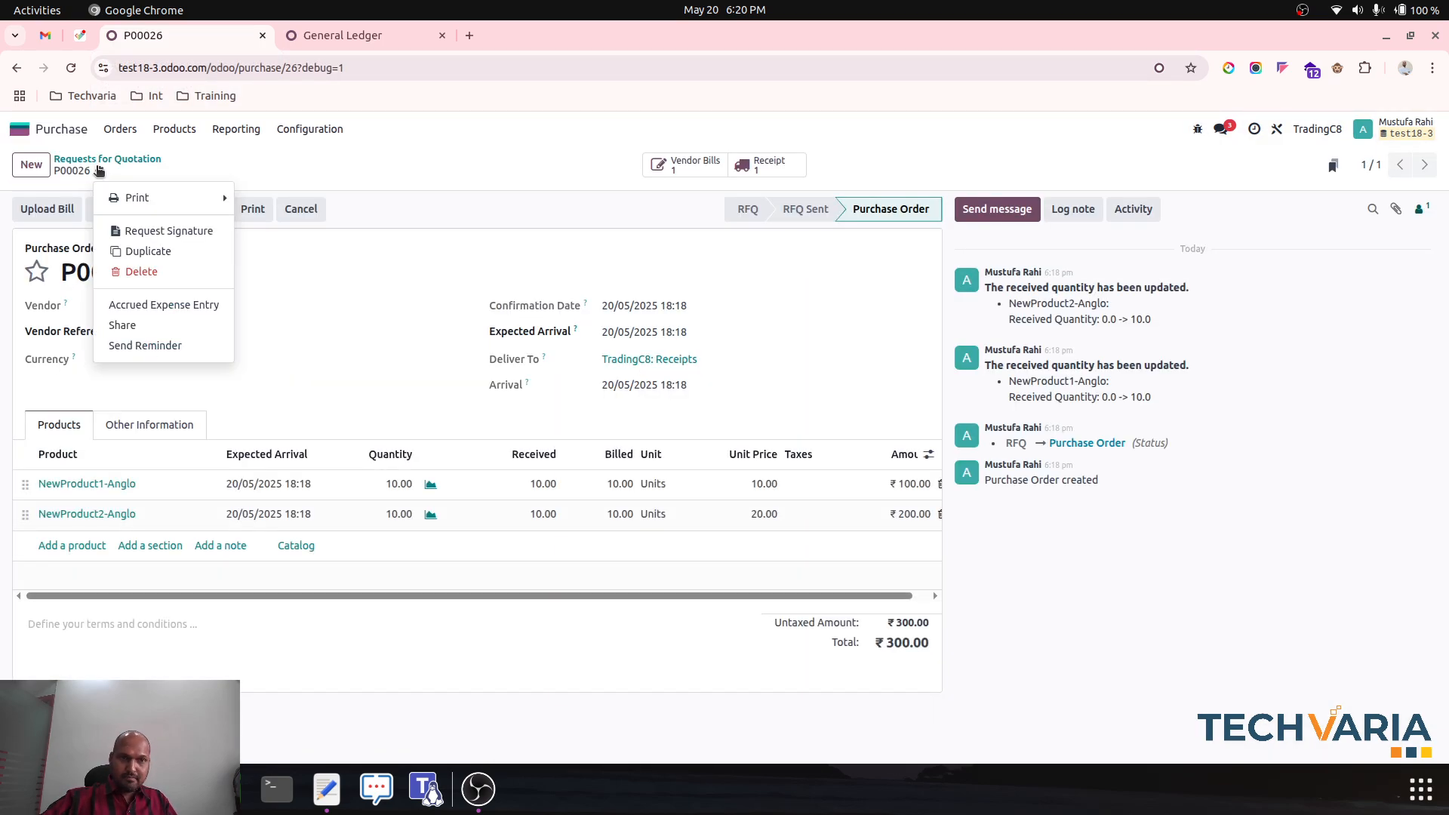
pyautogui.click(151, 250)
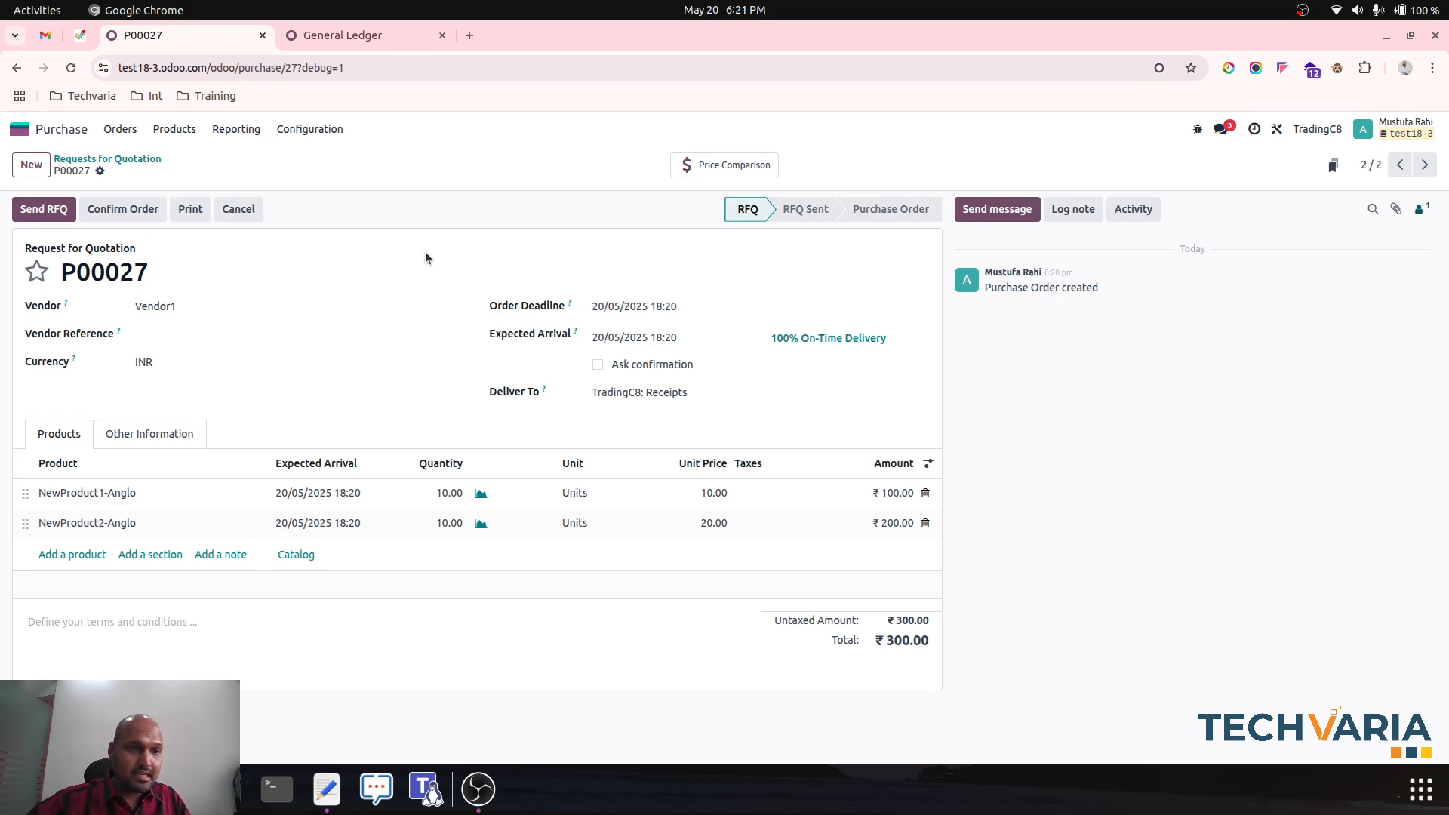
# Step: Set the unit prices to 11 for NewProduct1-Anglo and 22 for NewProduct2-Anglo, then save and confirm the duplicated order
pyautogui.click(714, 493)
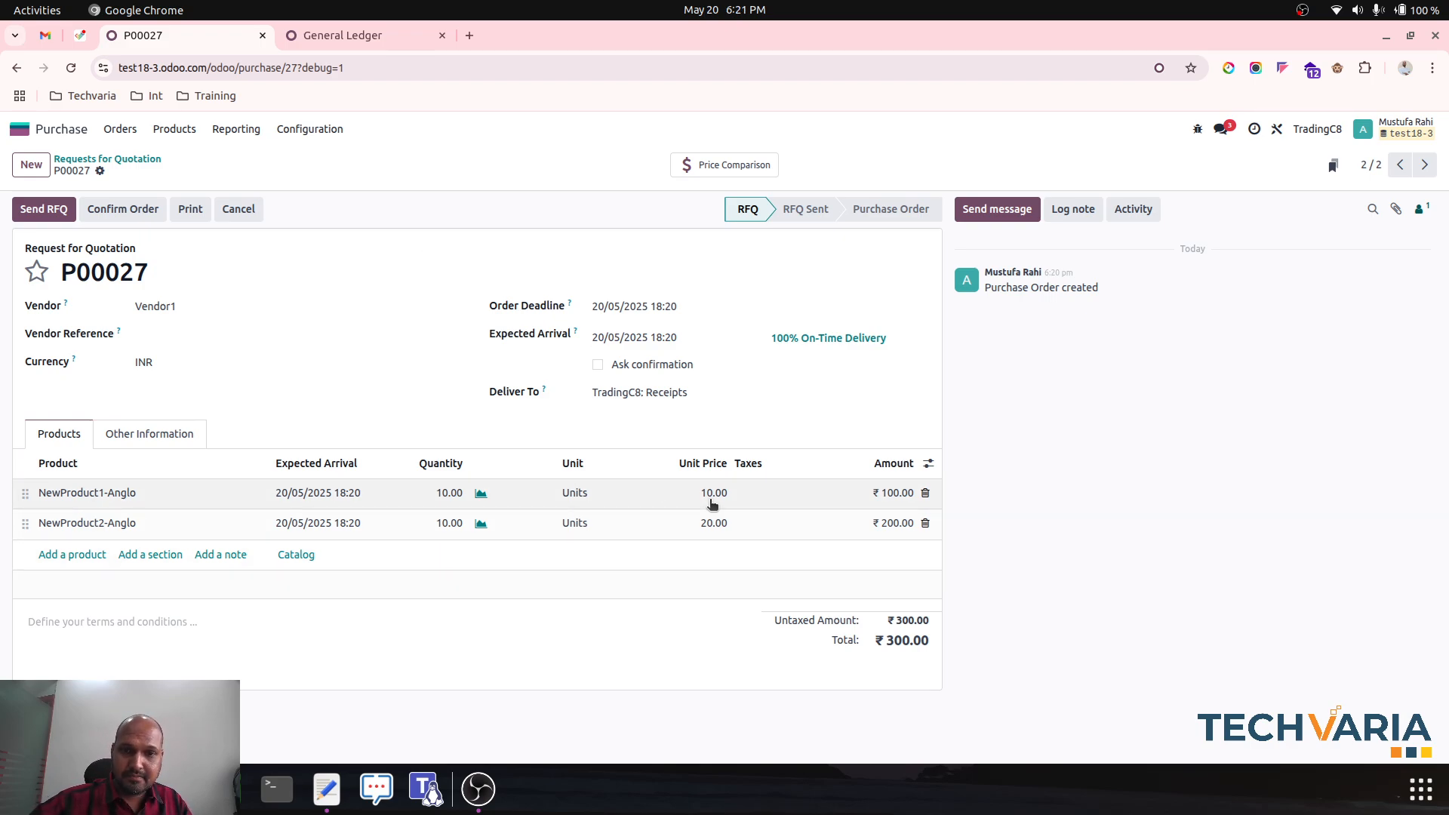
pyautogui.write('11')
pyautogui.click(714, 523)
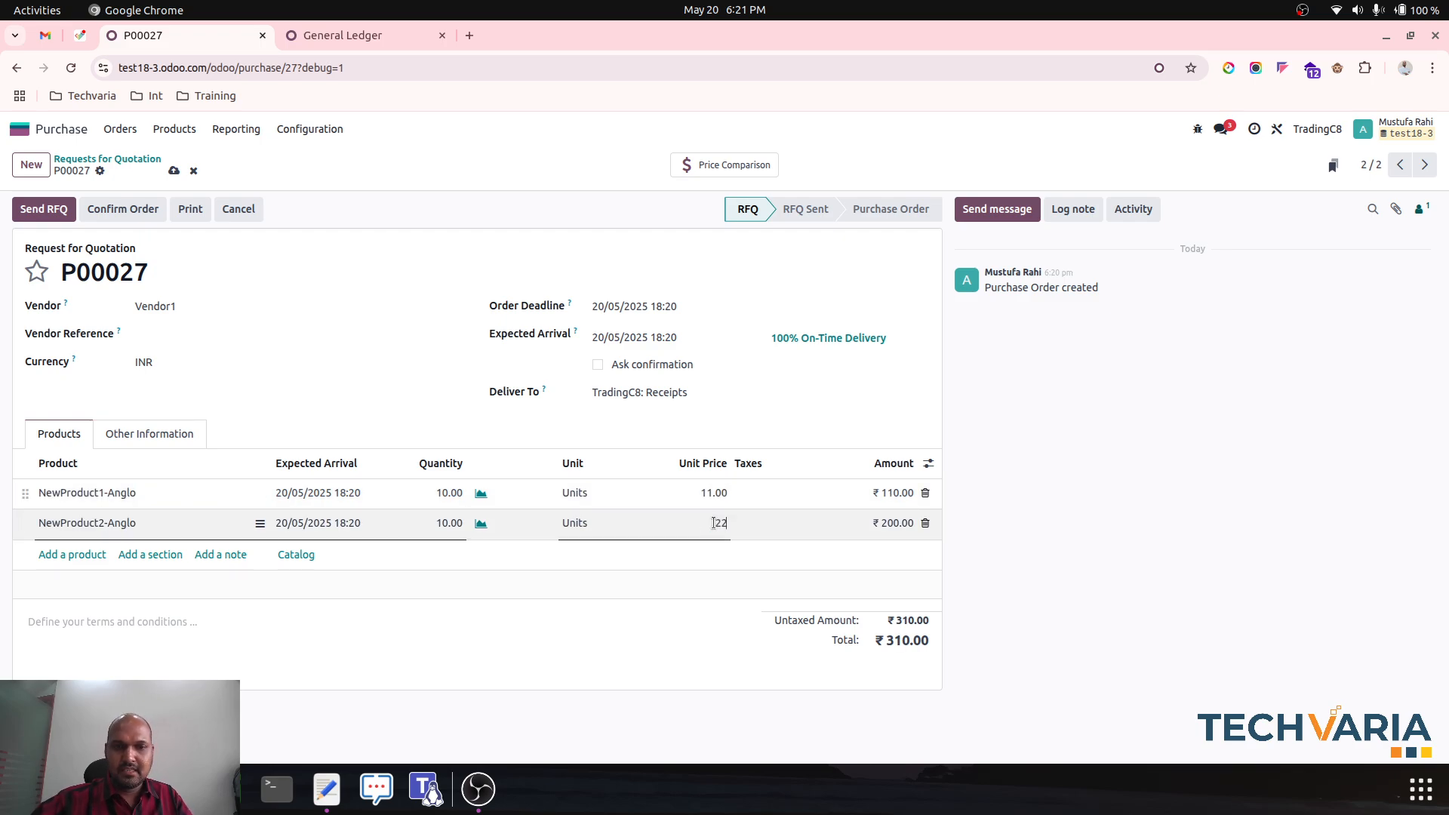
pyautogui.write('22')
pyautogui.click(173, 171)
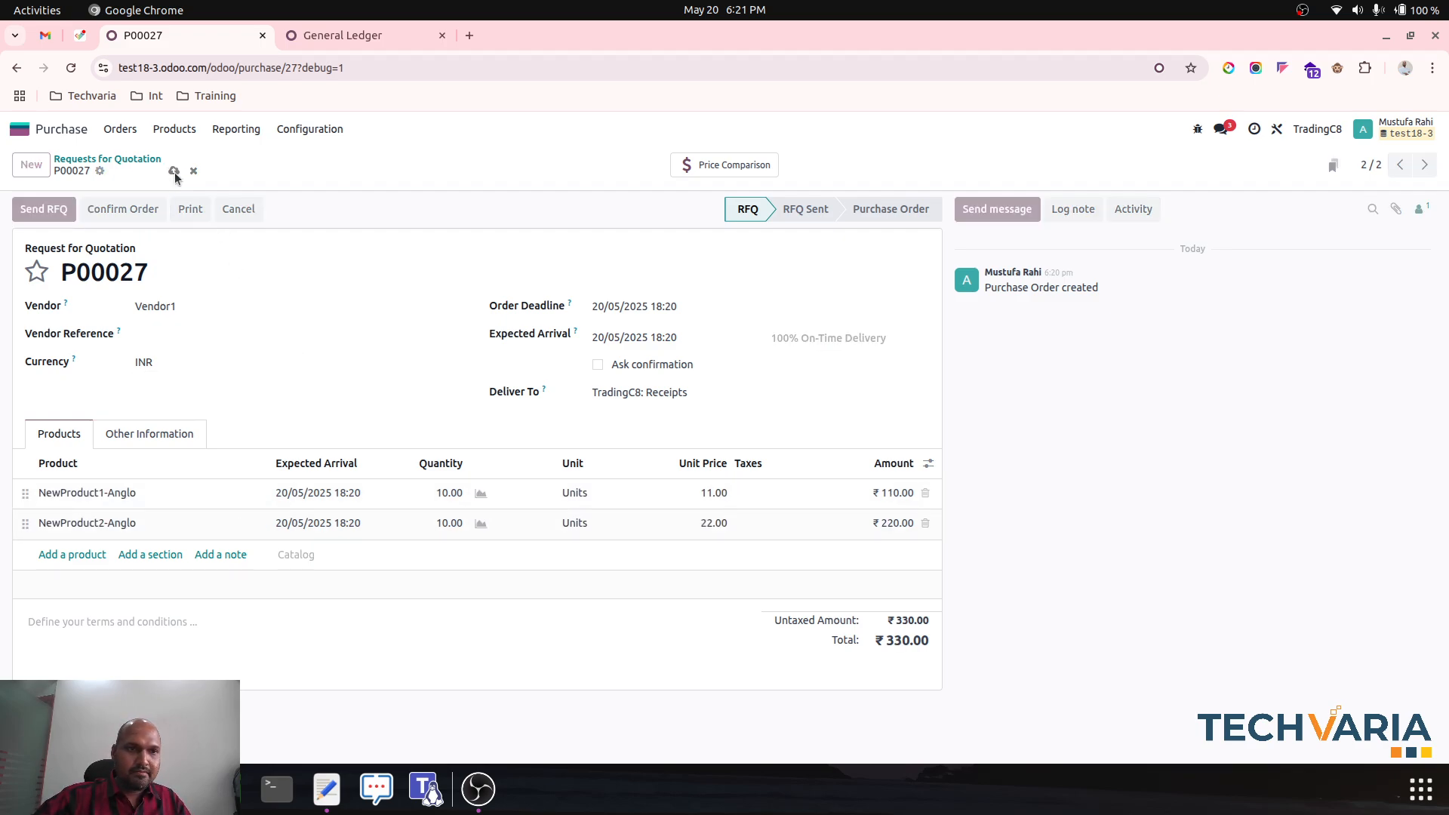
pyautogui.click(123, 209)
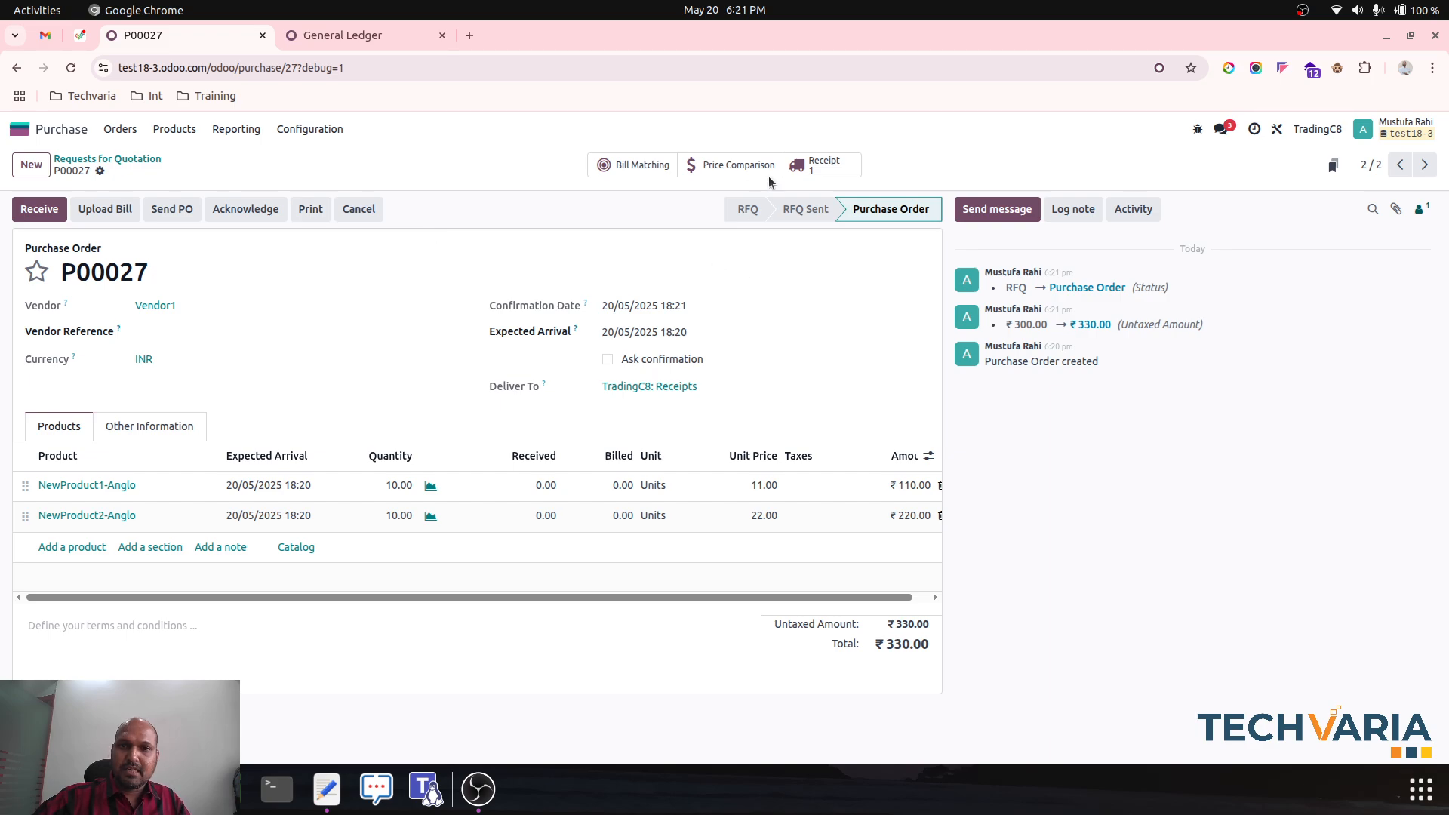
# Step: Open the confirmed purchase order's receipt, validate it and return to the purchase order list
pyautogui.click(813, 165)
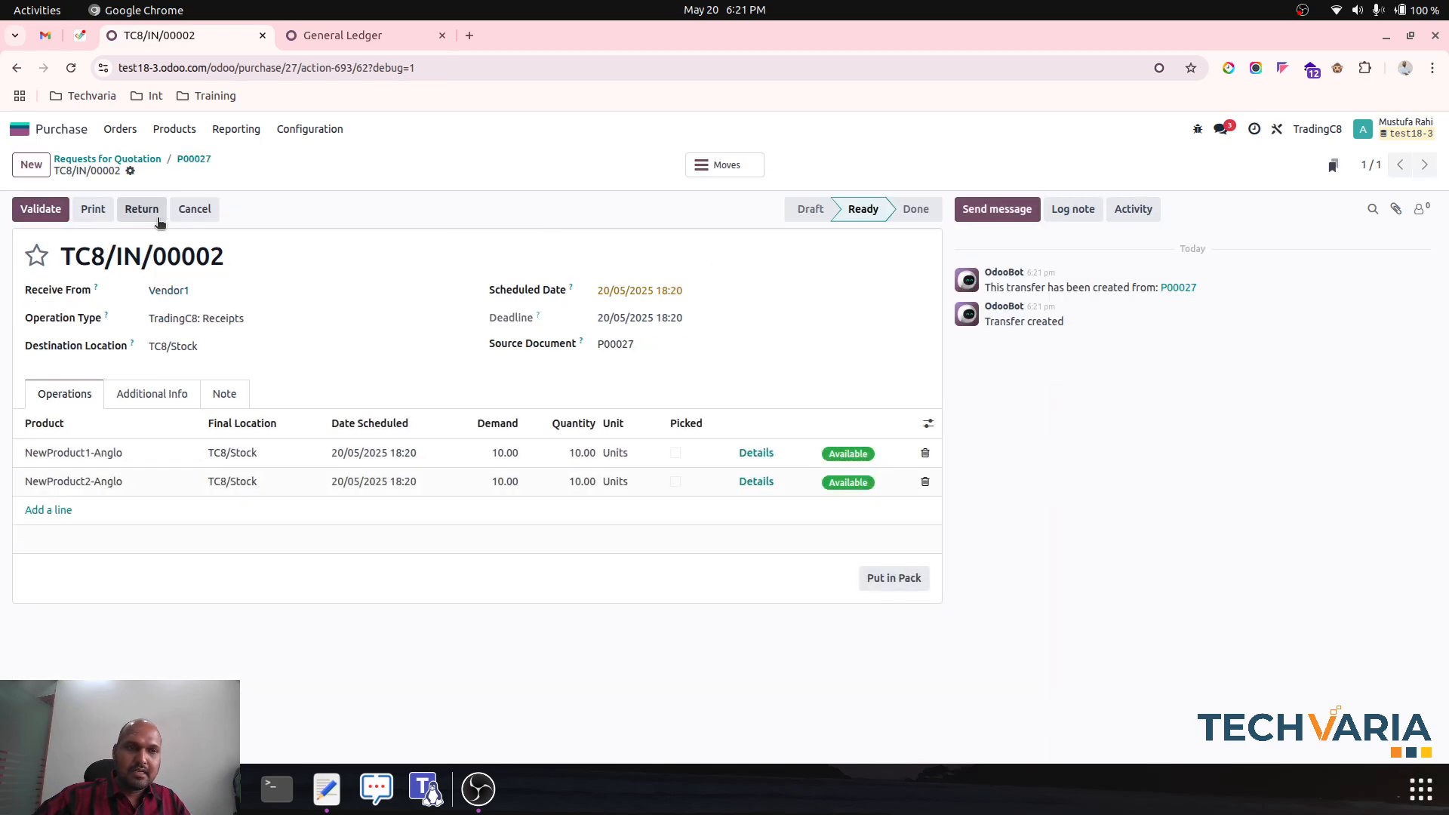
pyautogui.click(37, 210)
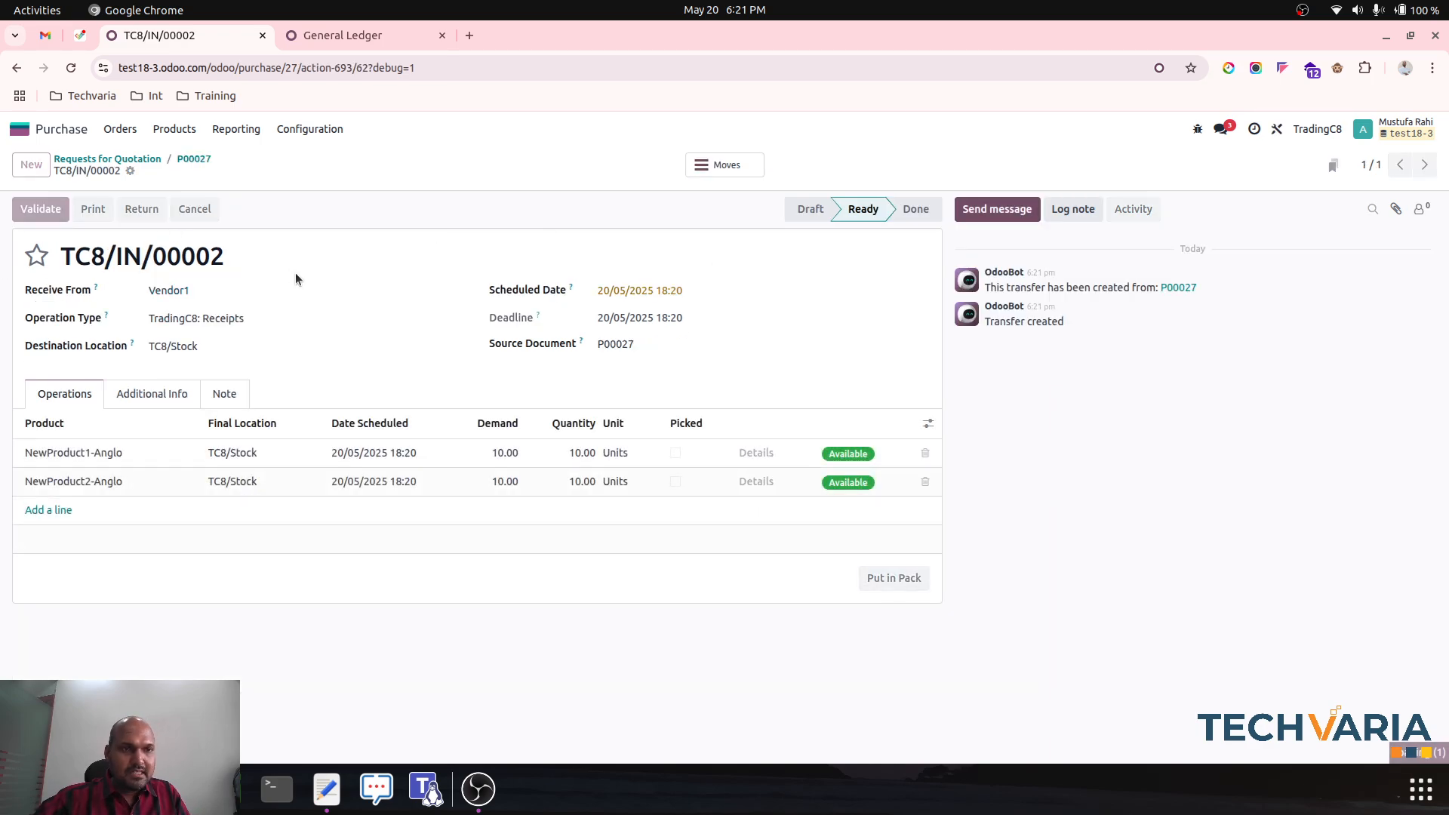
pyautogui.click(195, 160)
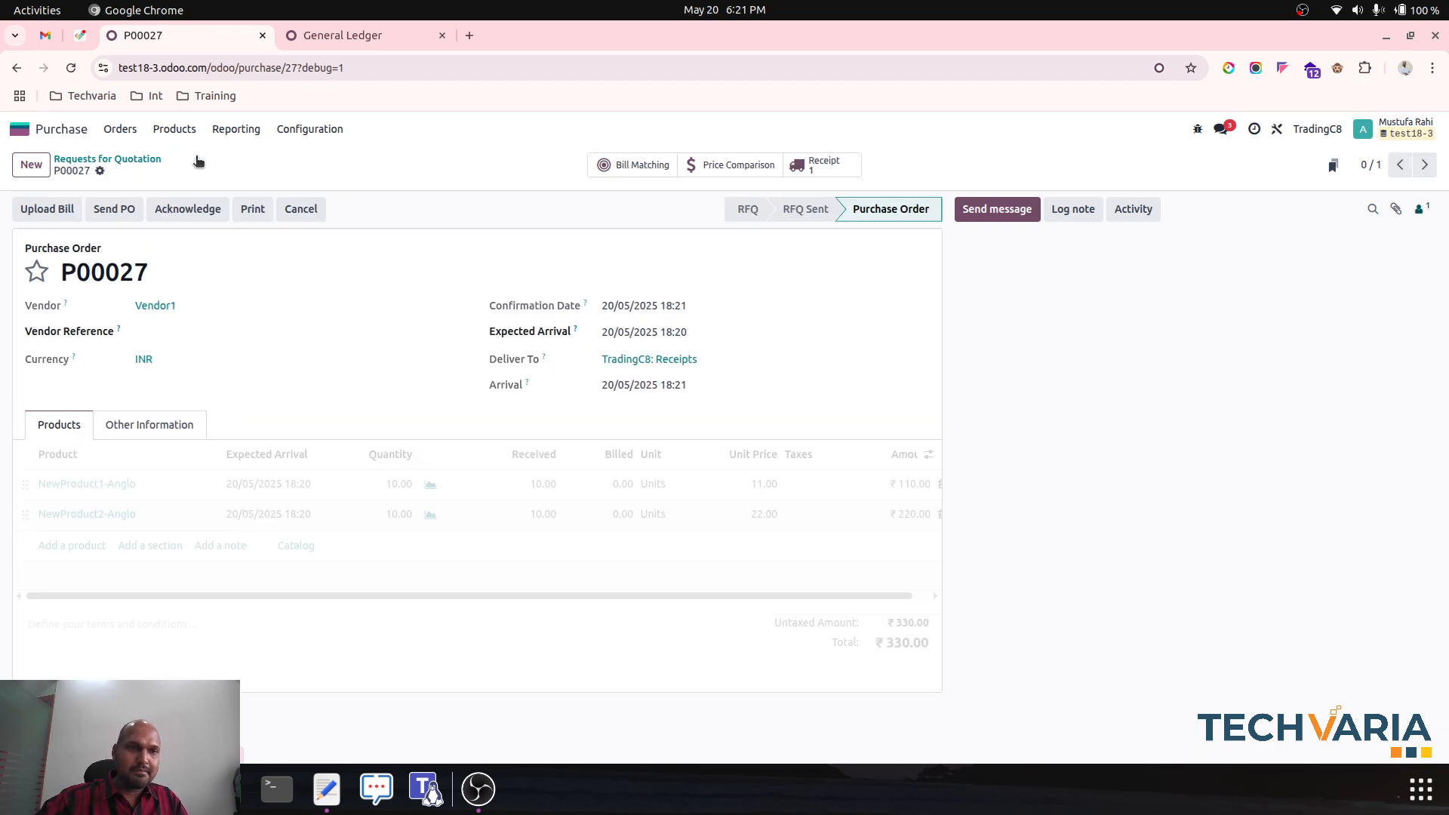
pyautogui.click(141, 159)
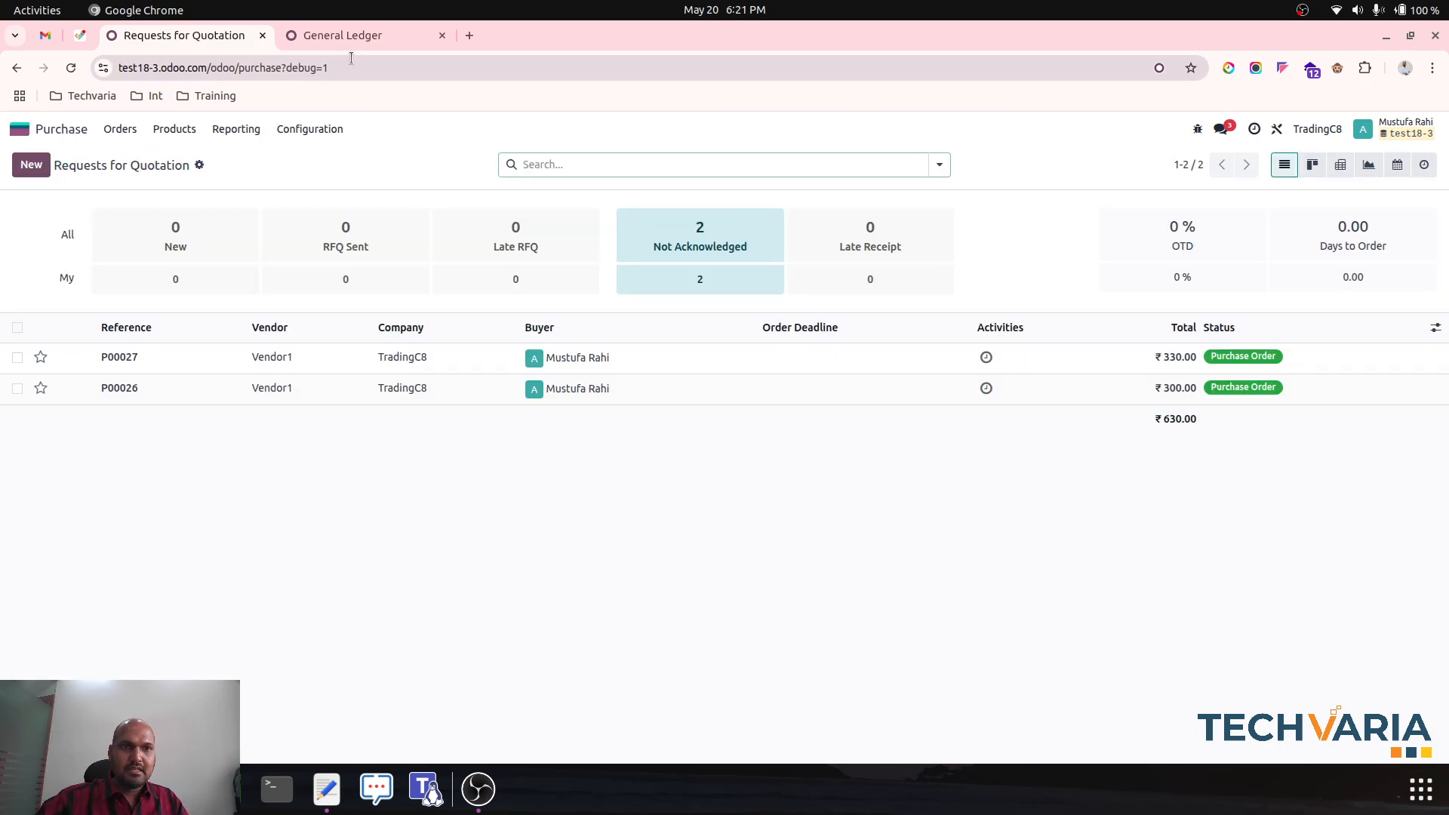
# Step: Refresh the General Ledger and expand the 100311 Stock Received and 100312 Stock Delivered accounts to examine the receipt's entries
pyautogui.click(343, 35)
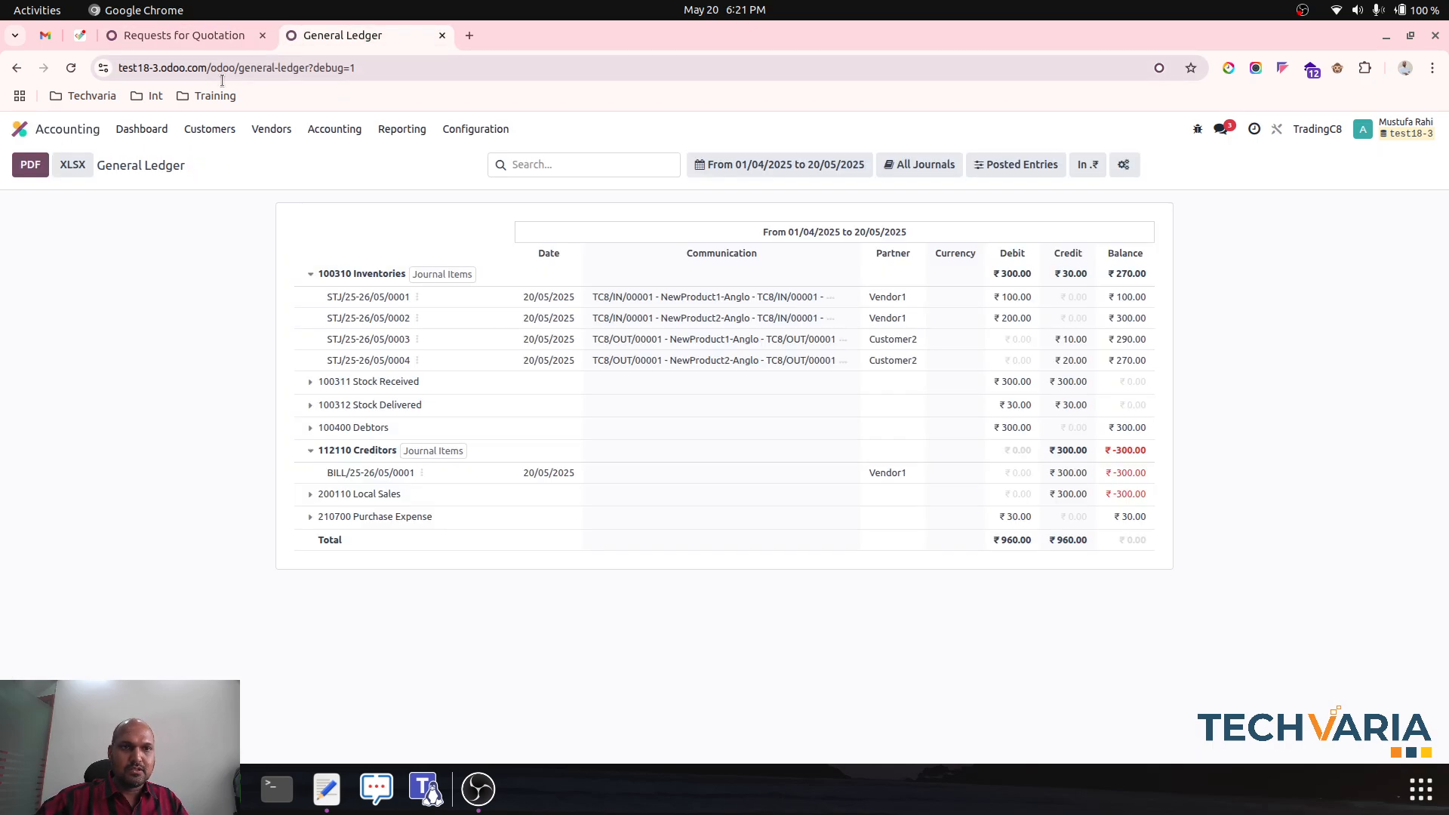
pyautogui.click(414, 138)
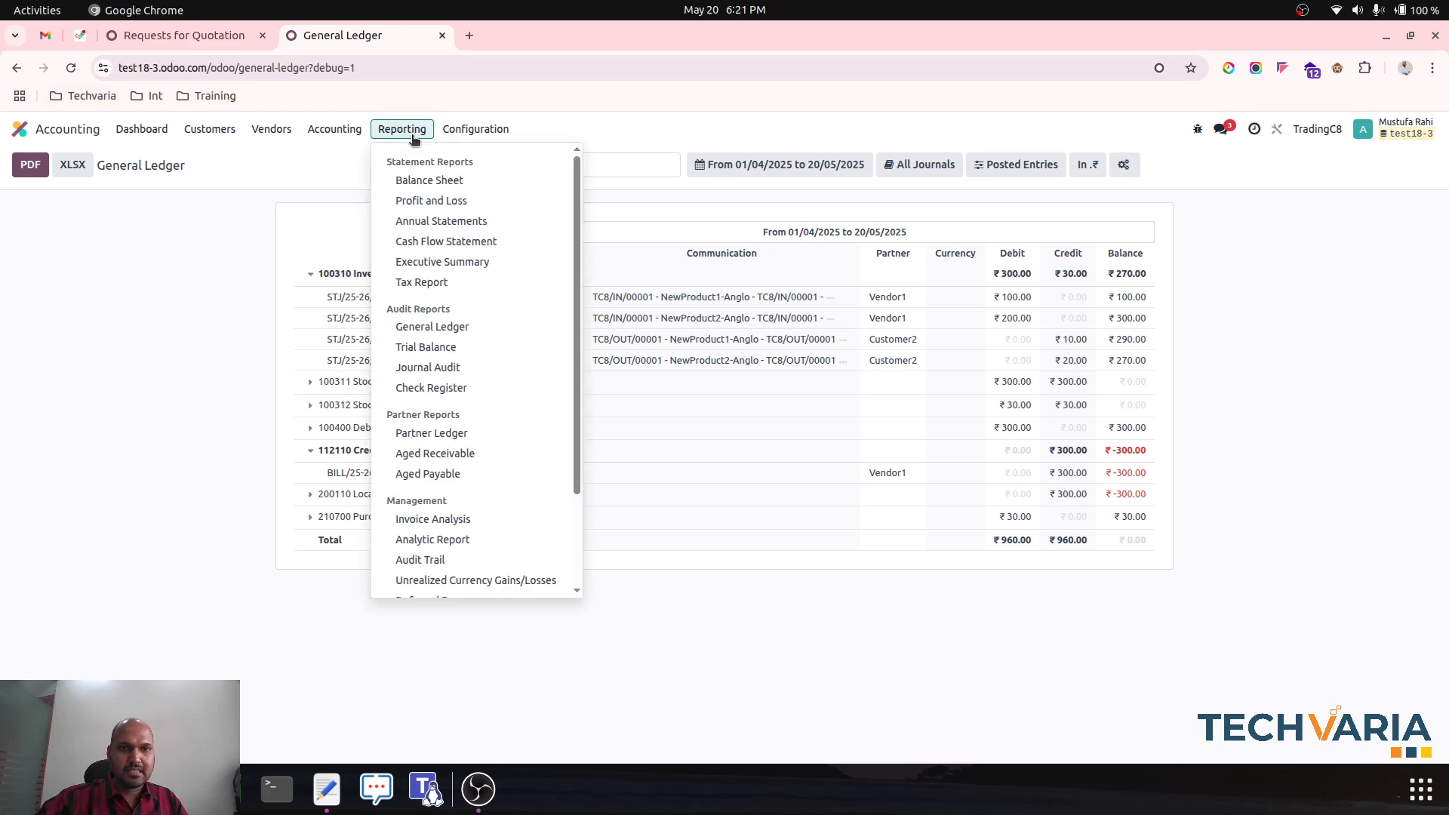
pyautogui.click(453, 326)
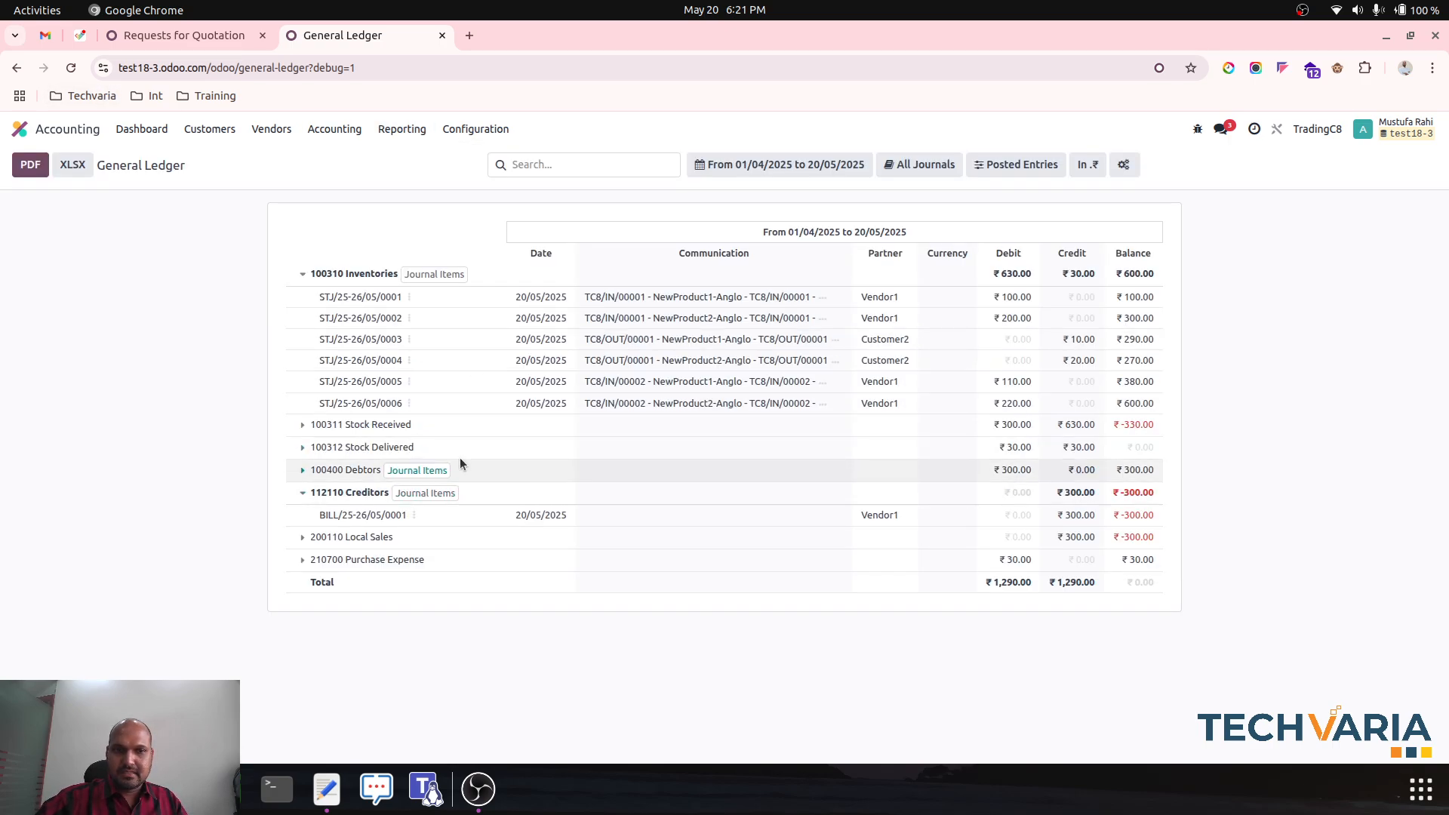
pyautogui.click(365, 425)
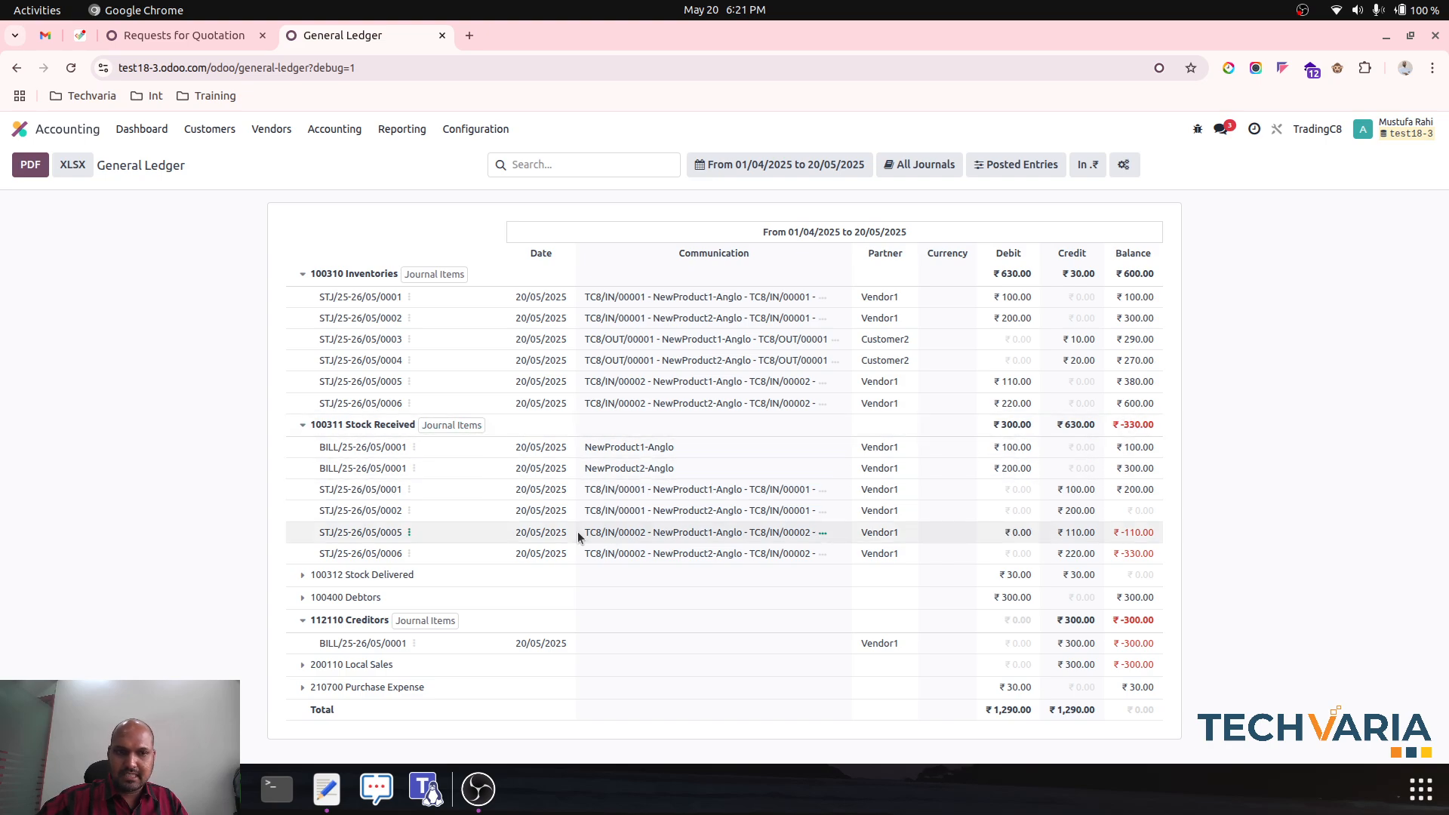
pyautogui.click(375, 574)
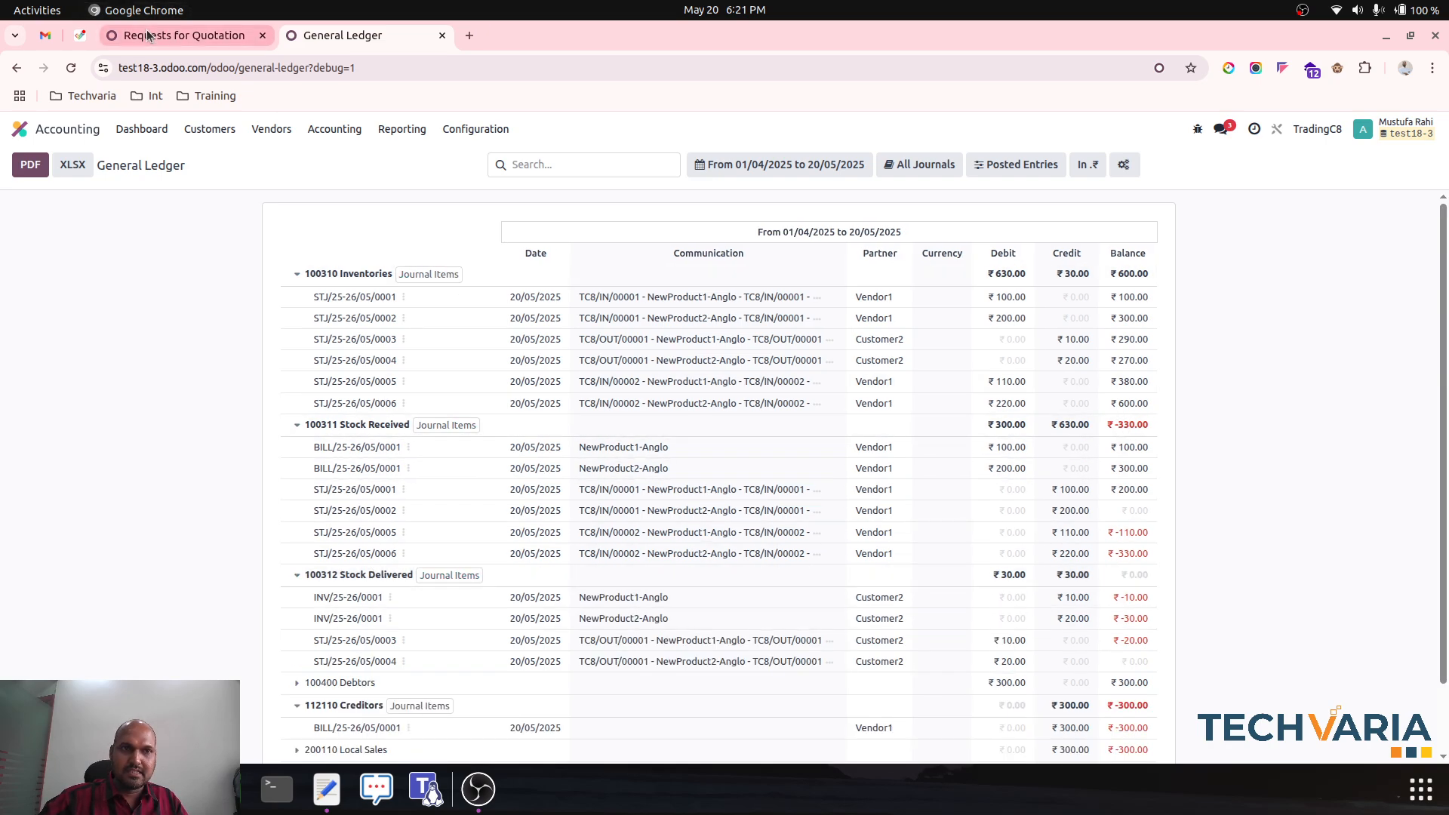
# Step: Open the existing Customer2 sales order from the Sales app and duplicate it
pyautogui.click(189, 35)
pyautogui.click(47, 136)
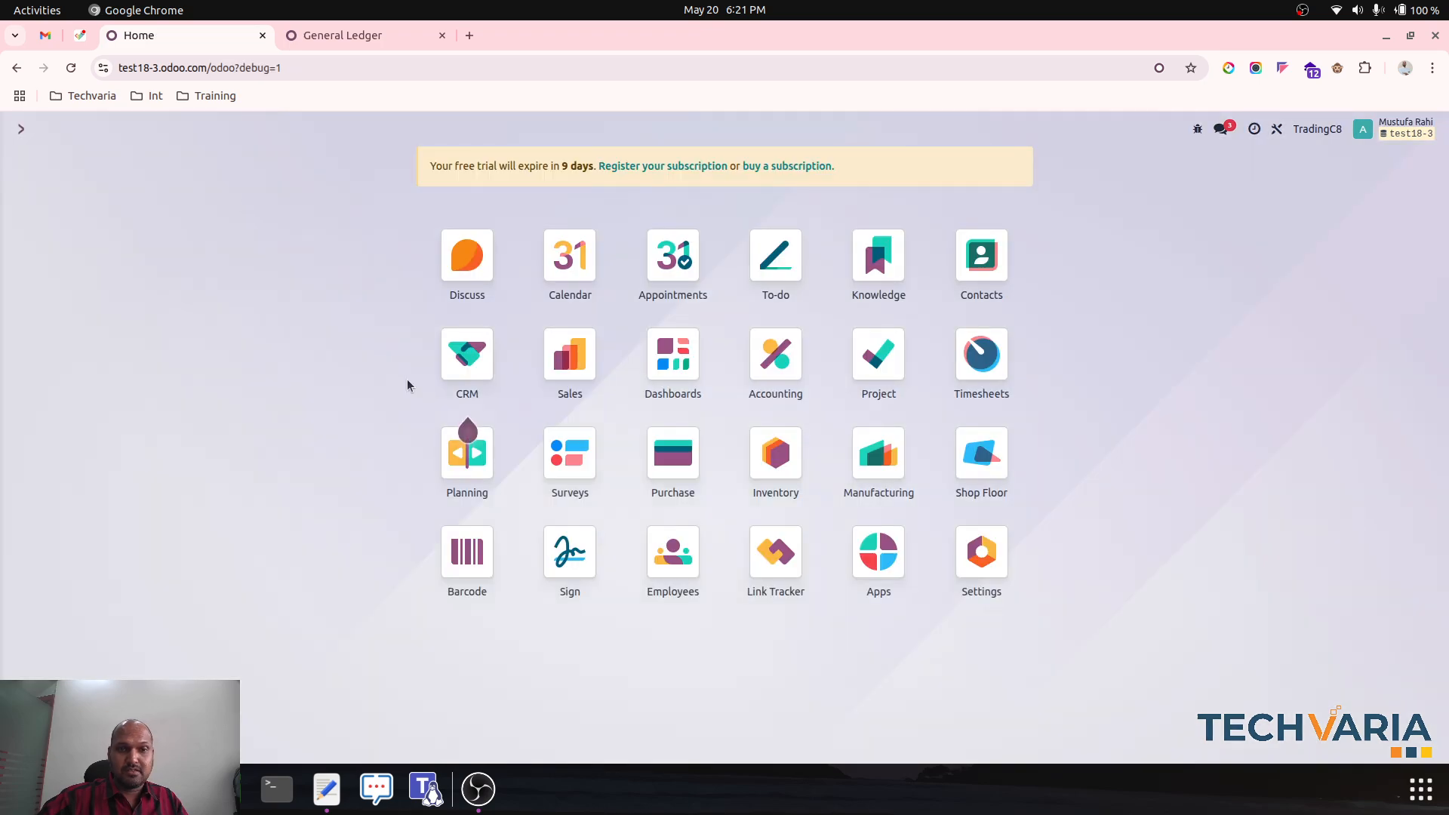
pyautogui.click(570, 354)
pyautogui.click(181, 236)
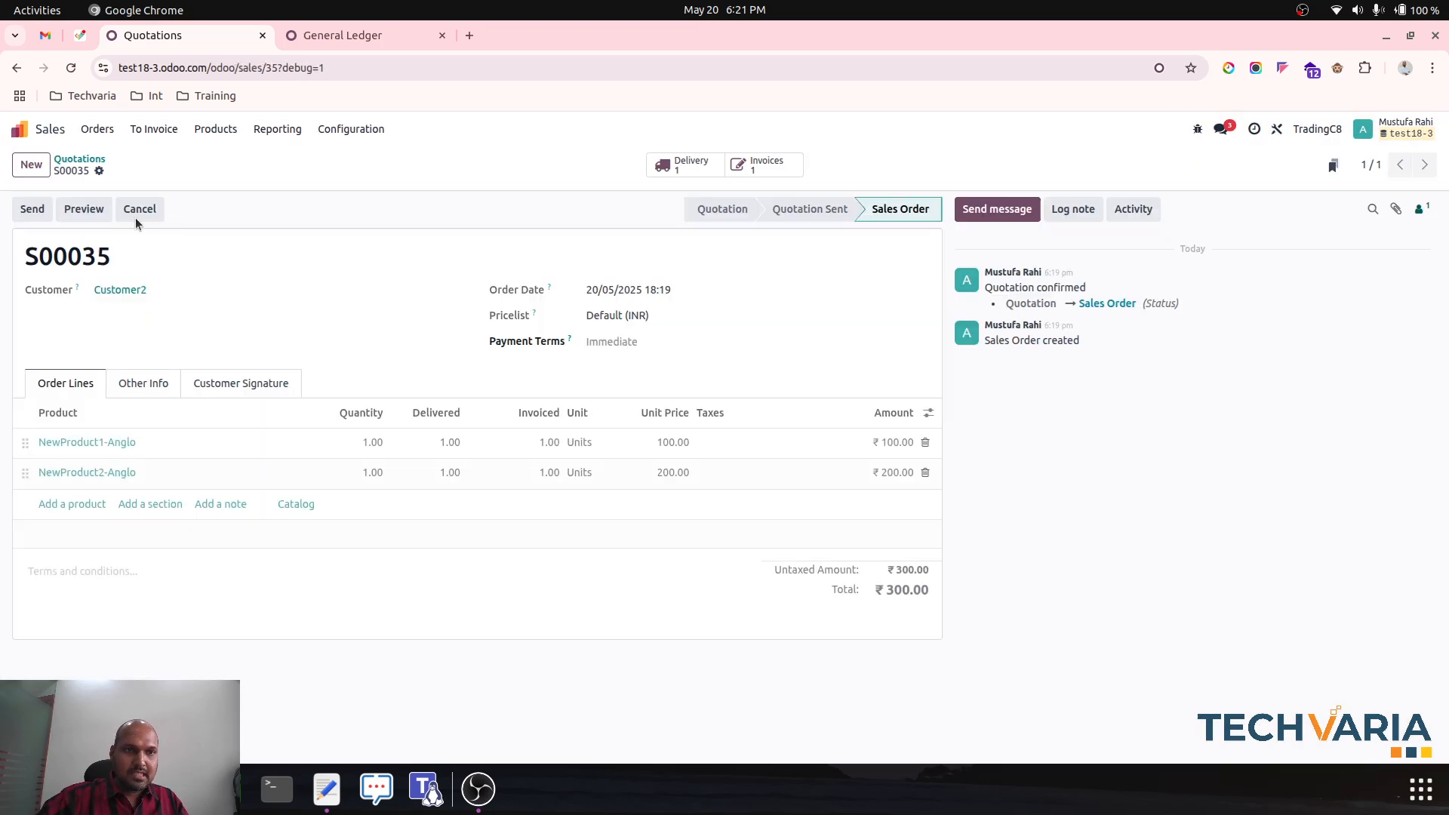
pyautogui.click(99, 170)
pyautogui.click(144, 251)
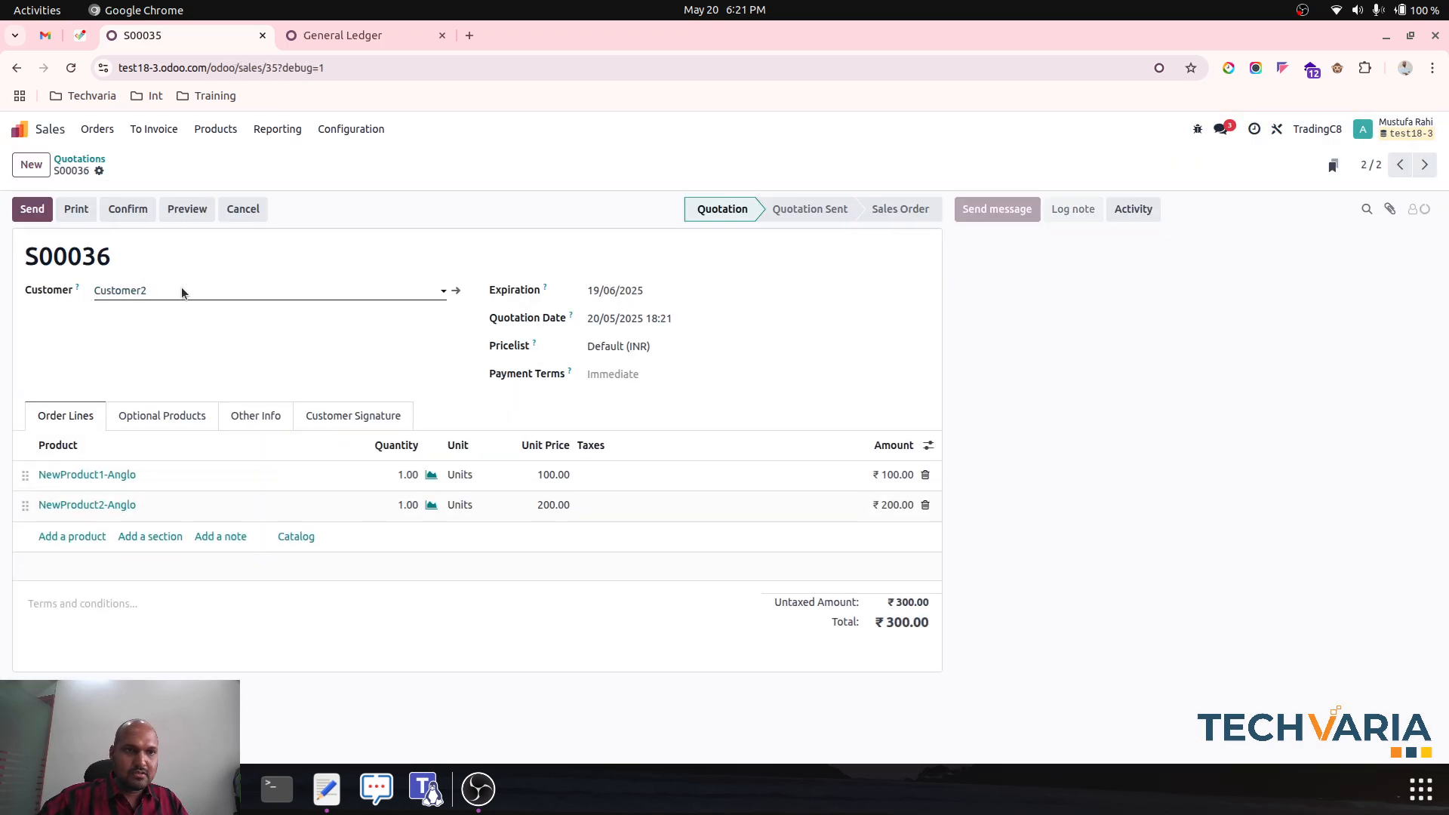
# Step: Change the duplicated quotation's customer to Customer 3 and set the quantity to 3 for both NewProduct1-Anglo and NewProduct2-Anglo
pyautogui.click(203, 298)
pyautogui.click(189, 336)
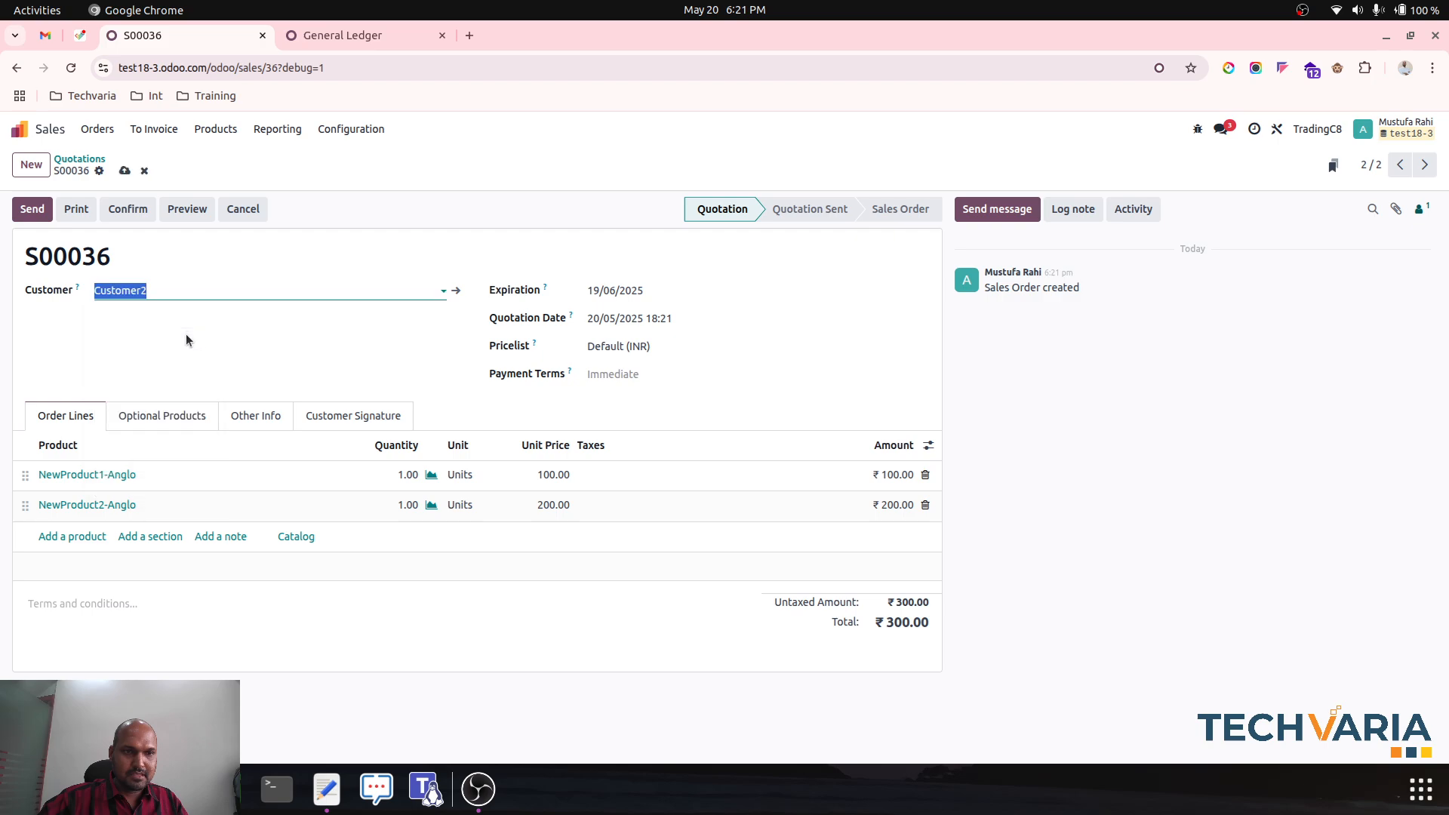
pyautogui.click(403, 475)
pyautogui.click(401, 507)
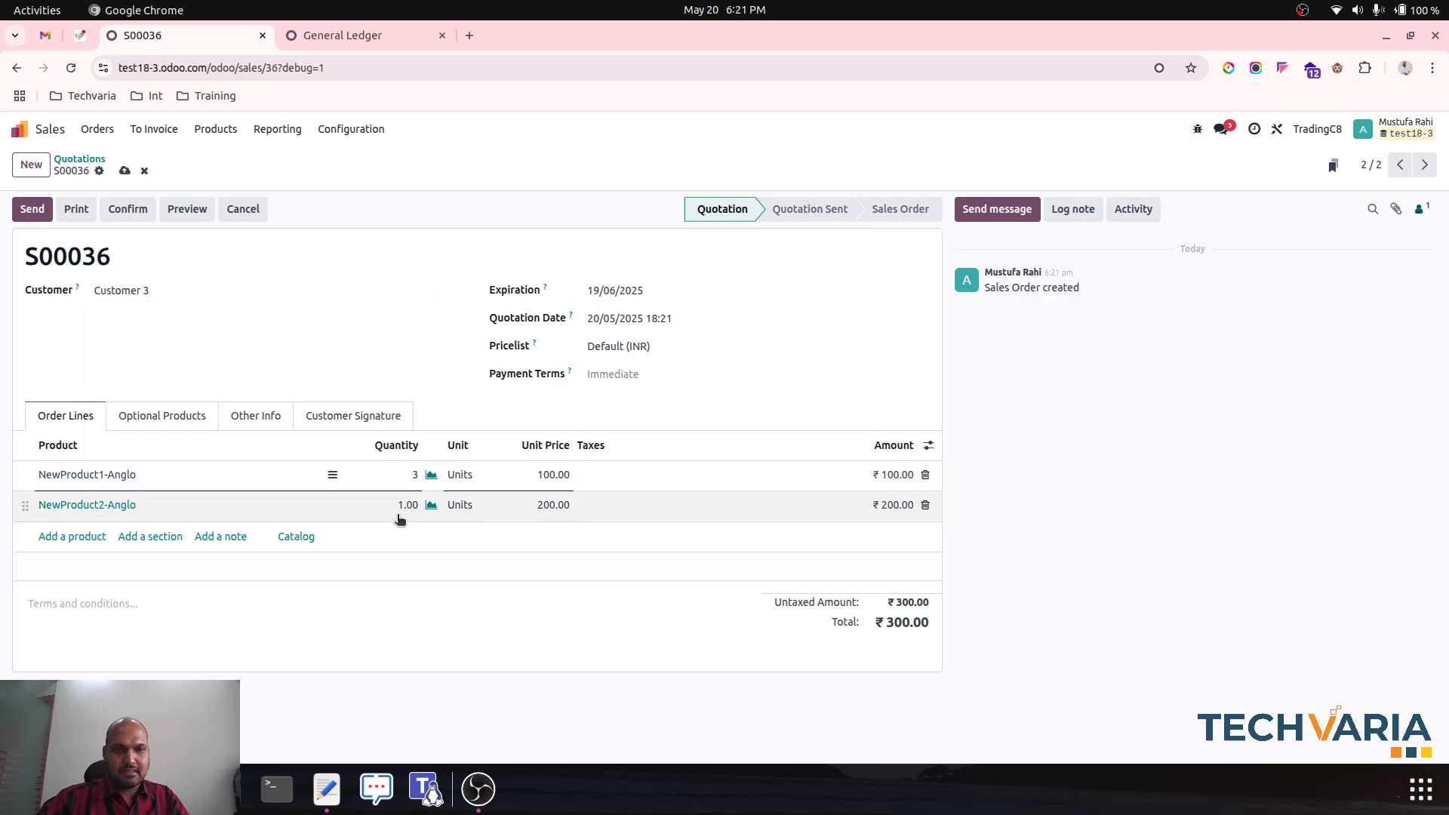
pyautogui.click(273, 348)
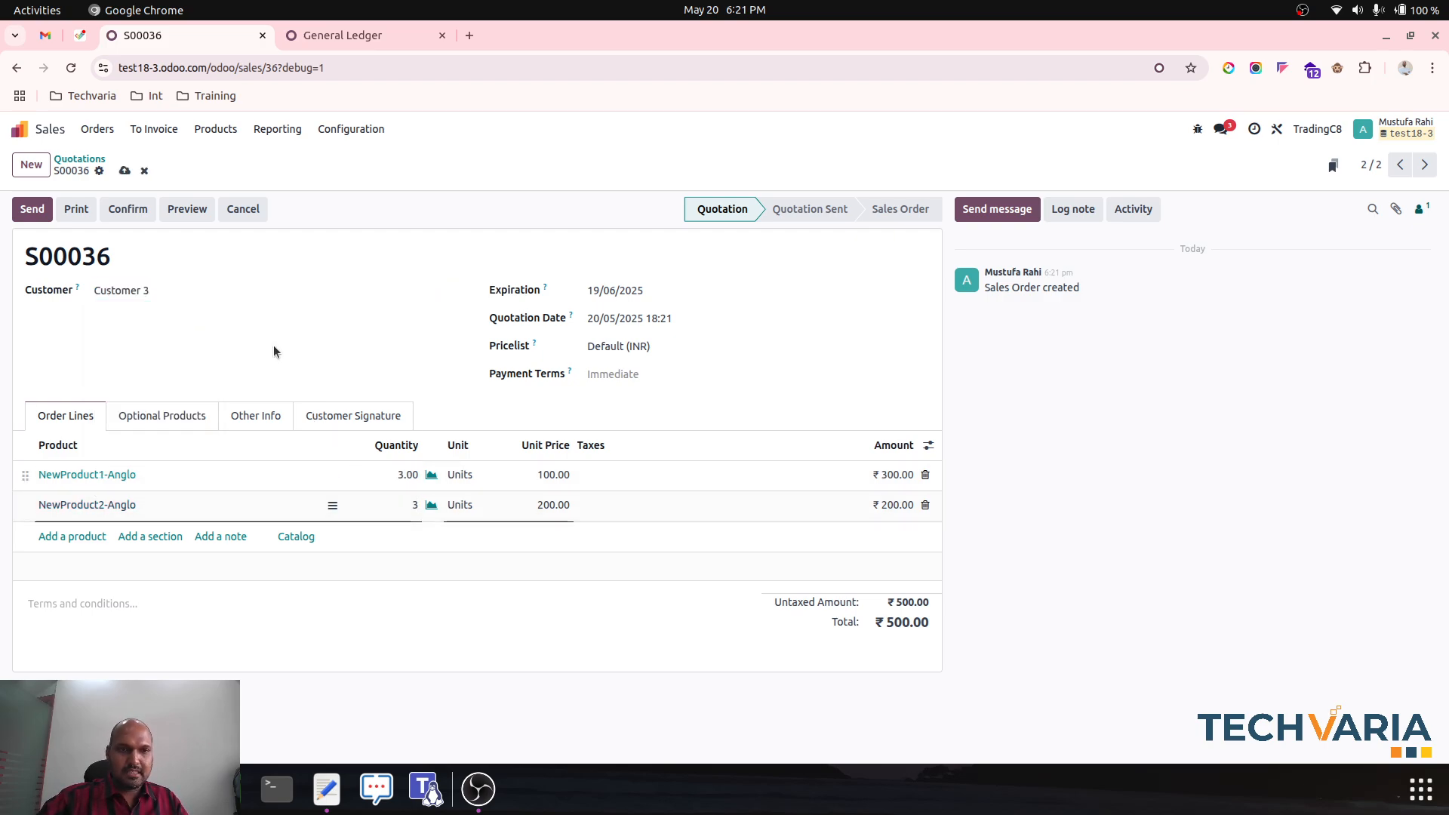
# Step: Confirm the Customer 3 sales order and validate its delivery
pyautogui.click(128, 209)
pyautogui.click(723, 166)
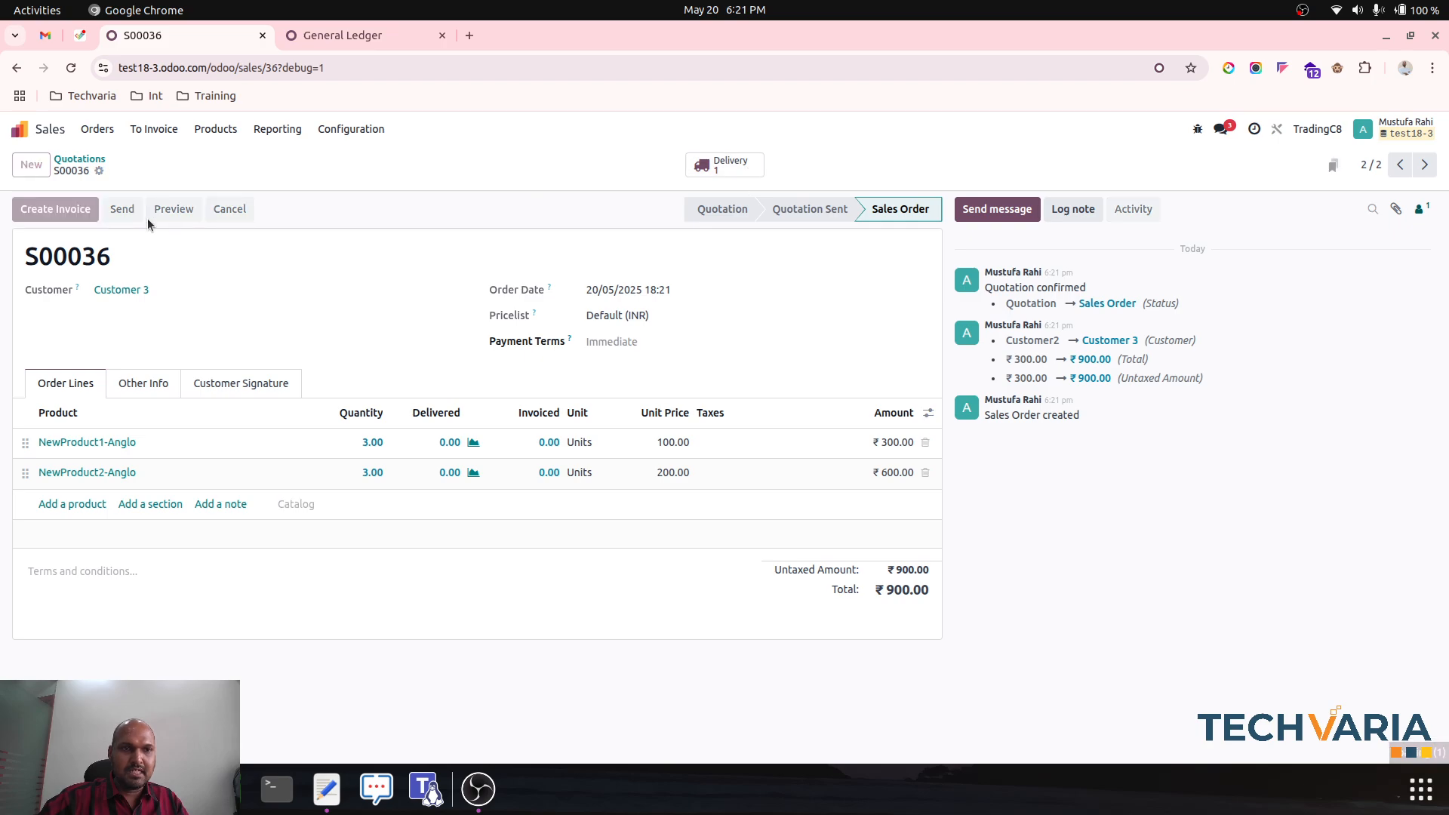
# Step: Refresh the General Ledger to examine the delivery's entries, collapse Stock Received and Stock Delivered, and expand 100400 Debtors
pyautogui.click(331, 36)
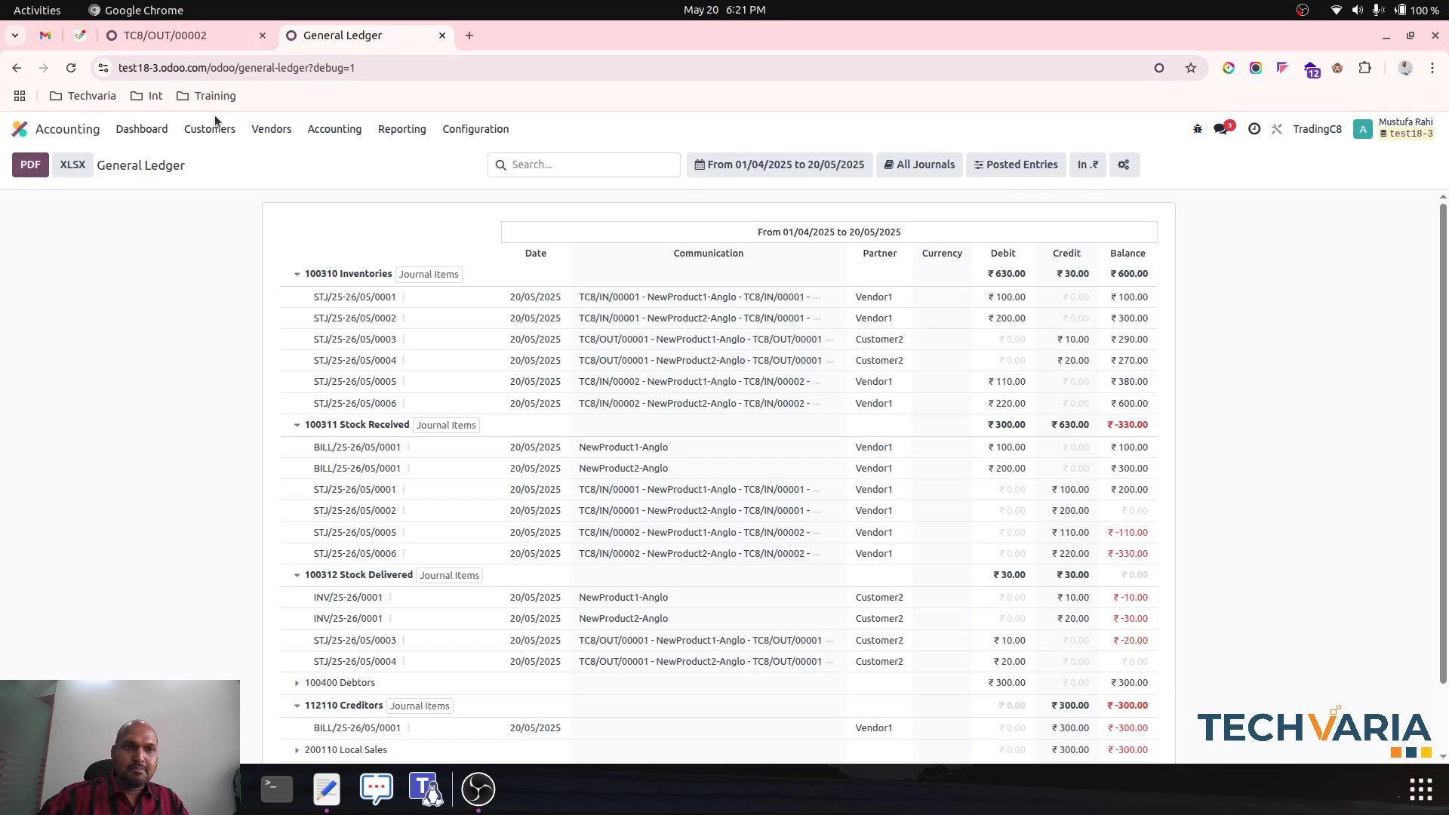
pyautogui.click(69, 75)
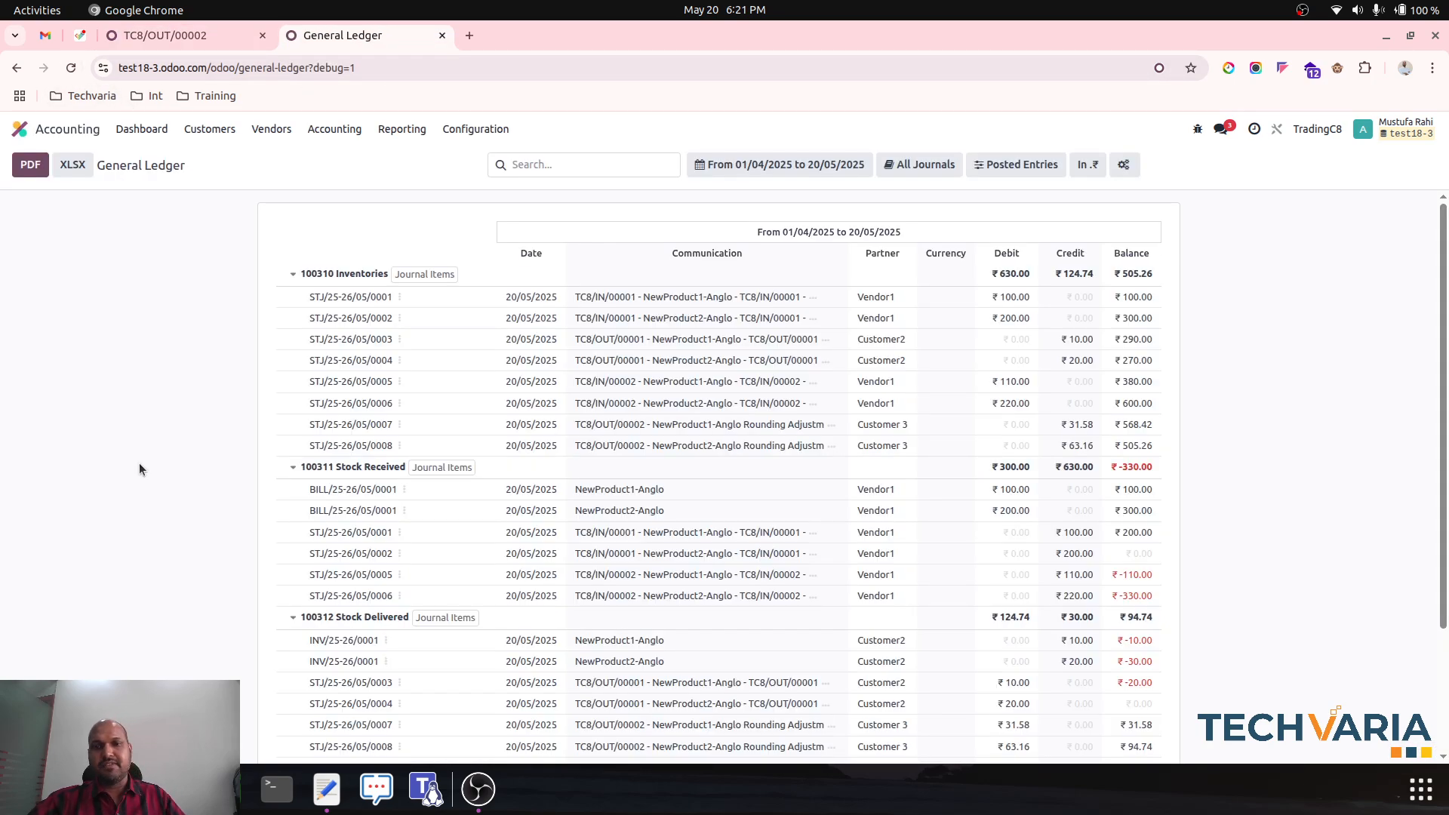
pyautogui.click(352, 470)
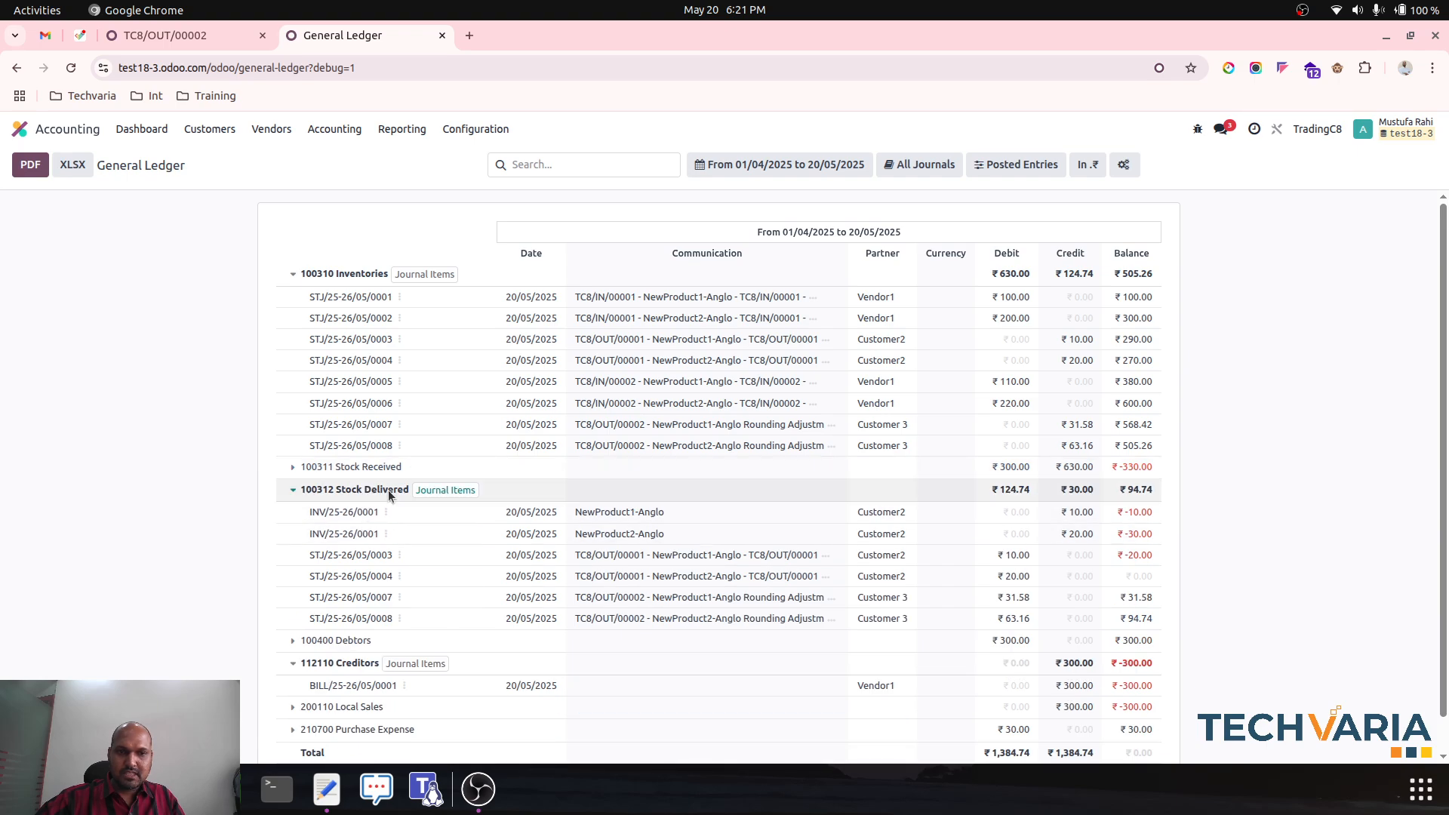
pyautogui.click(390, 489)
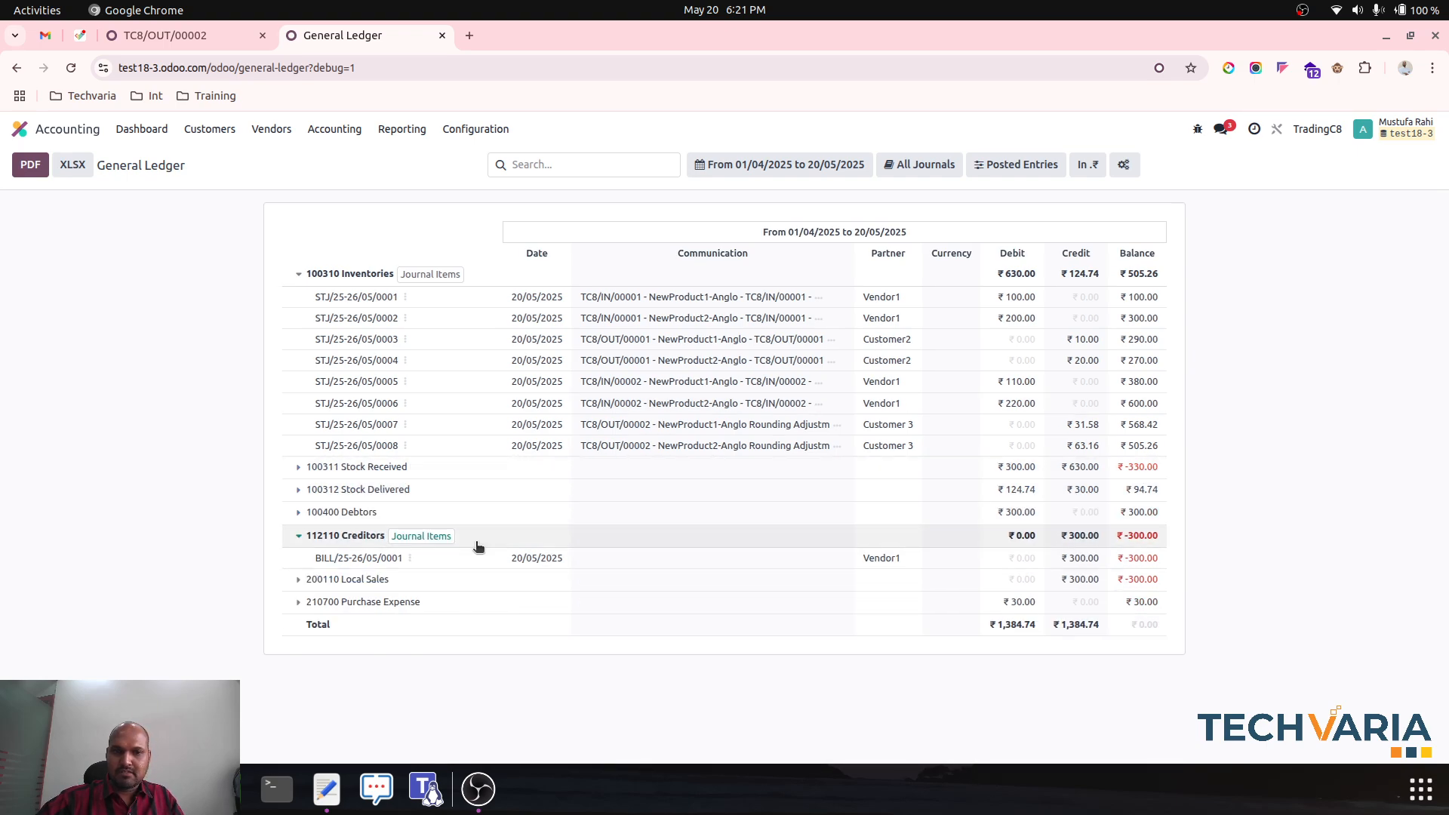
pyautogui.click(341, 512)
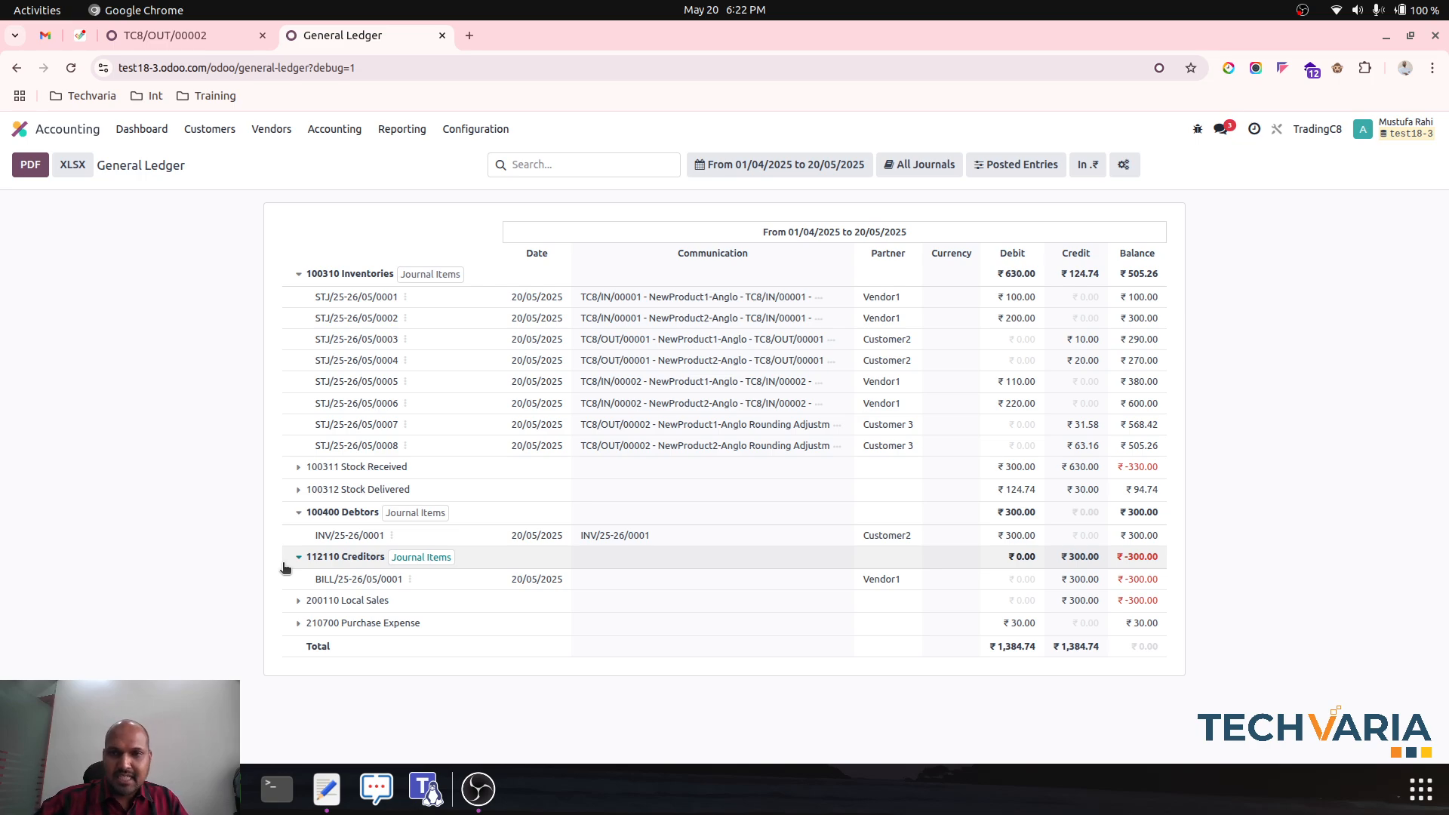
# Step: Find the Anglo-Saxon Accounting option in the accounting settings, disable it and save
pyautogui.click(475, 129)
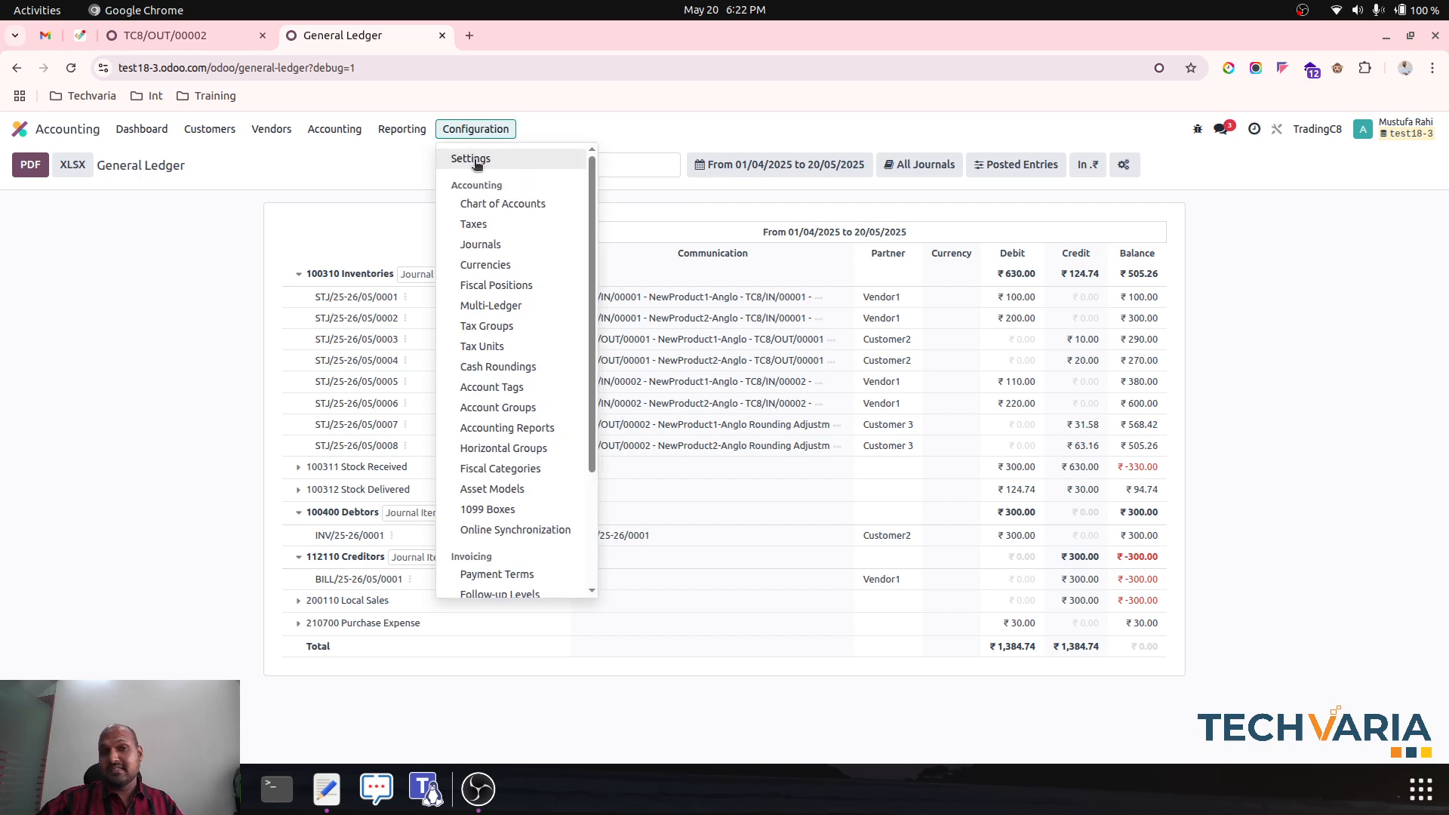
pyautogui.click(471, 159)
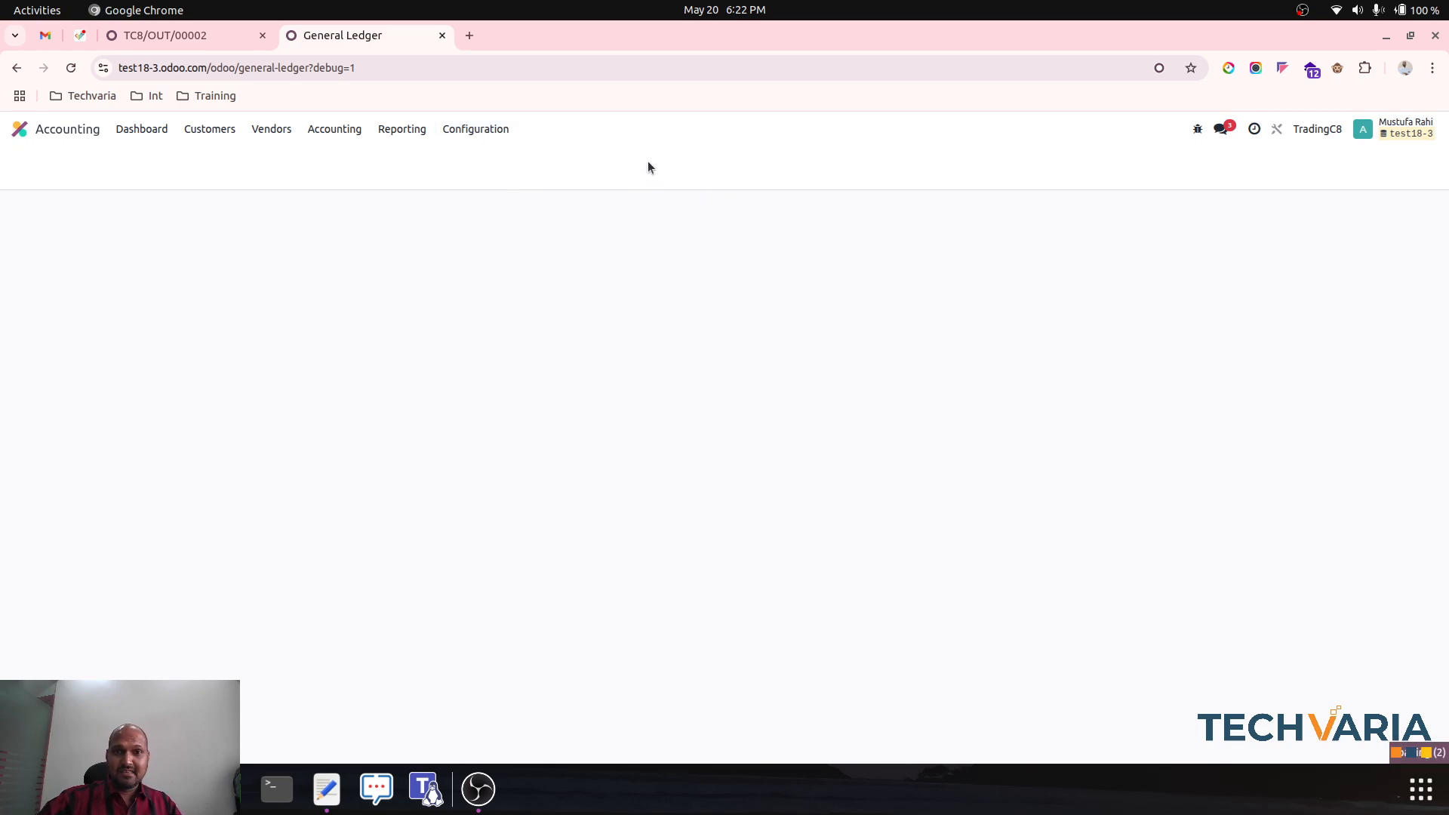
pyautogui.write('angl')
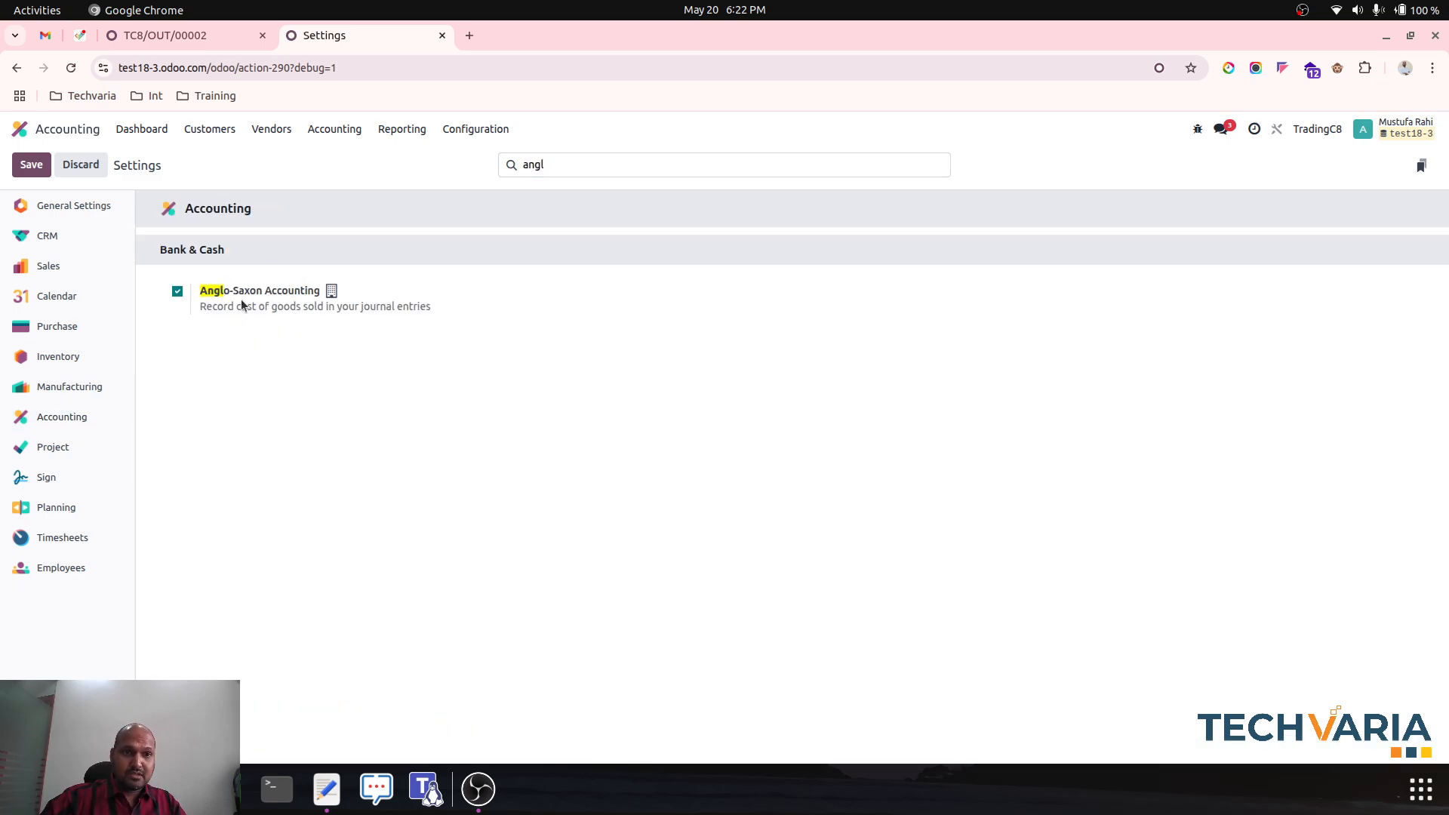
pyautogui.click(178, 291)
pyautogui.click(36, 172)
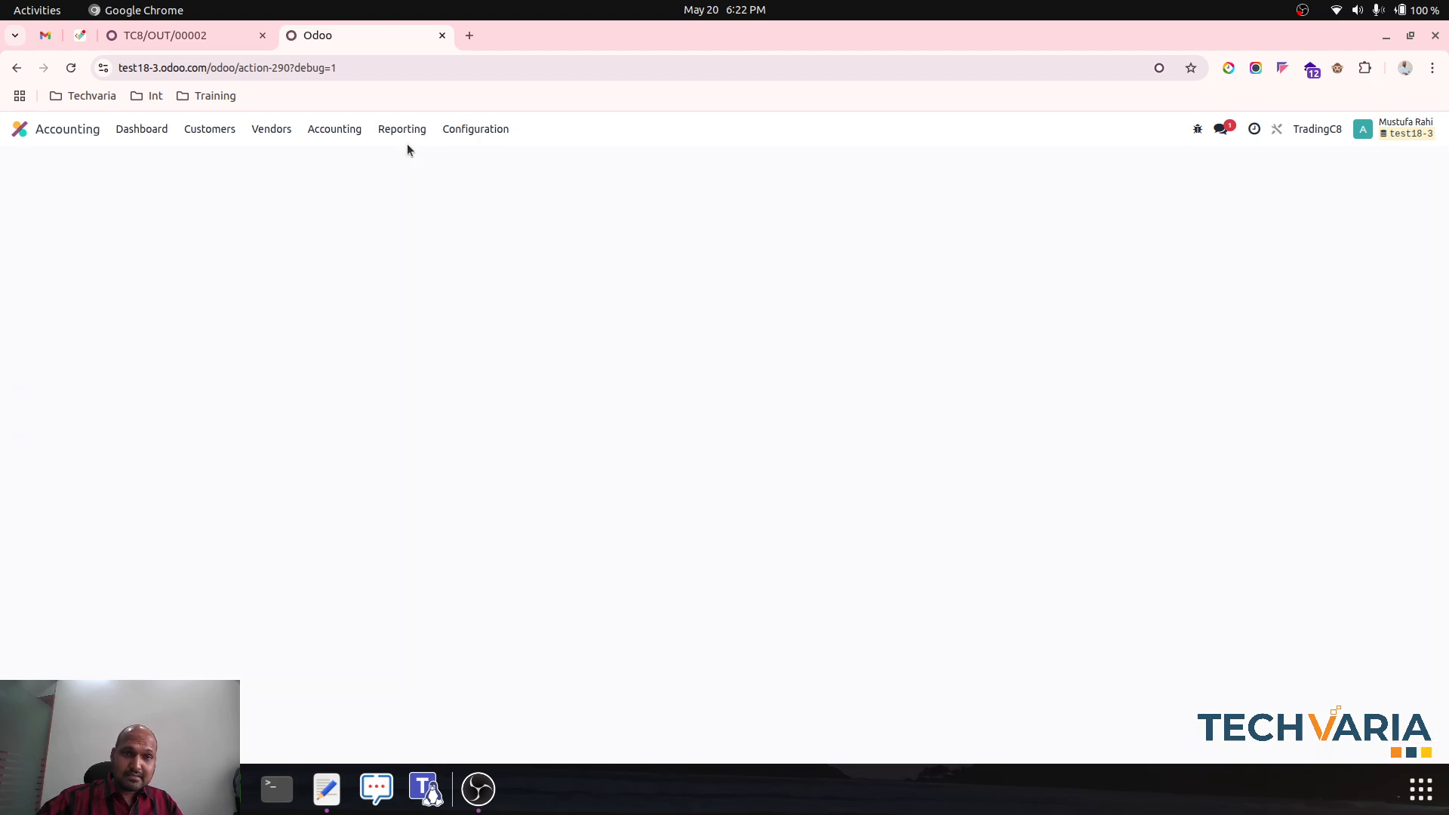
# Step: Open the Chart of Accounts, group it by Account Type and expand the Current Assets group
pyautogui.click(465, 130)
pyautogui.click(505, 200)
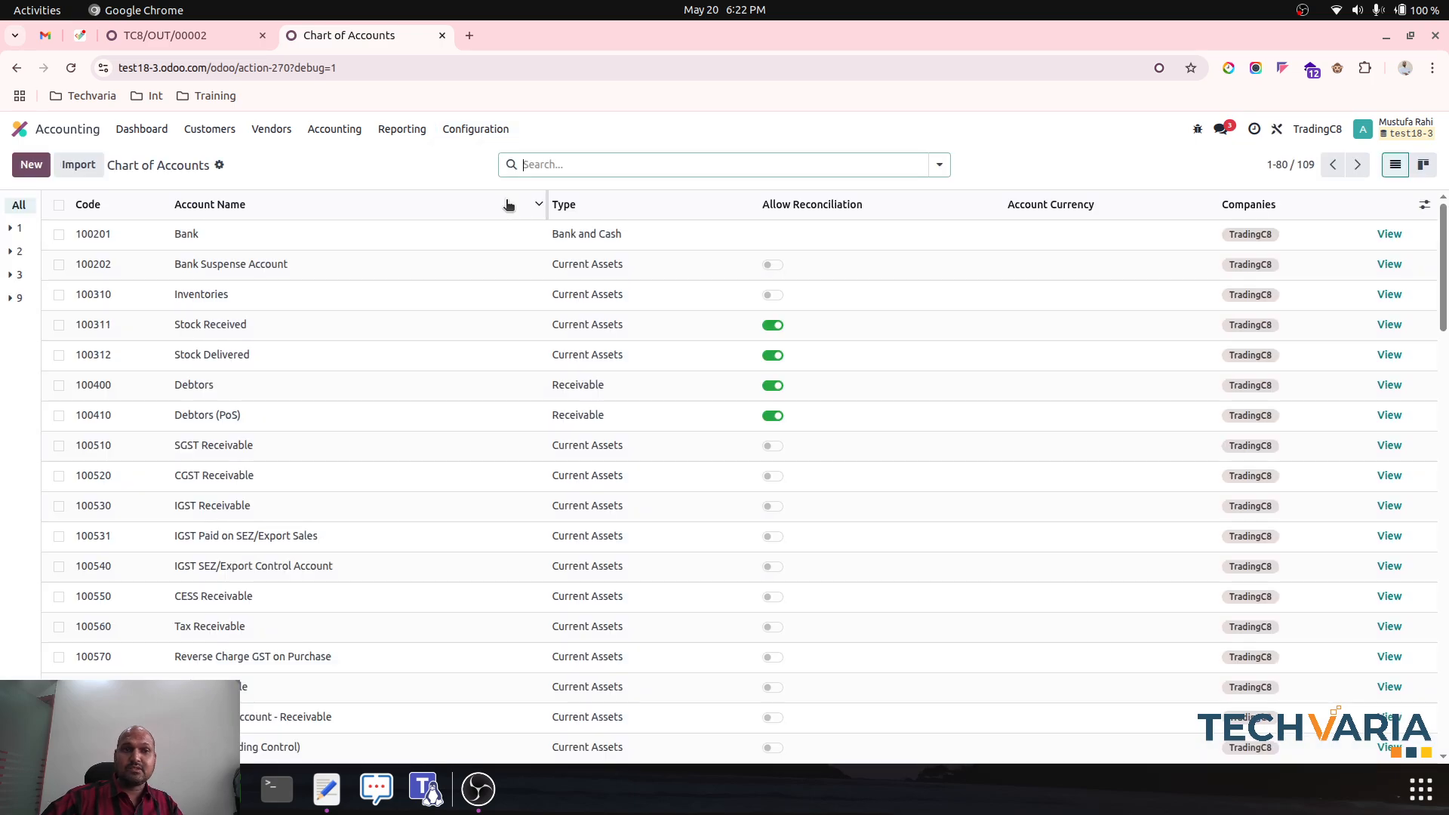
pyautogui.click(940, 165)
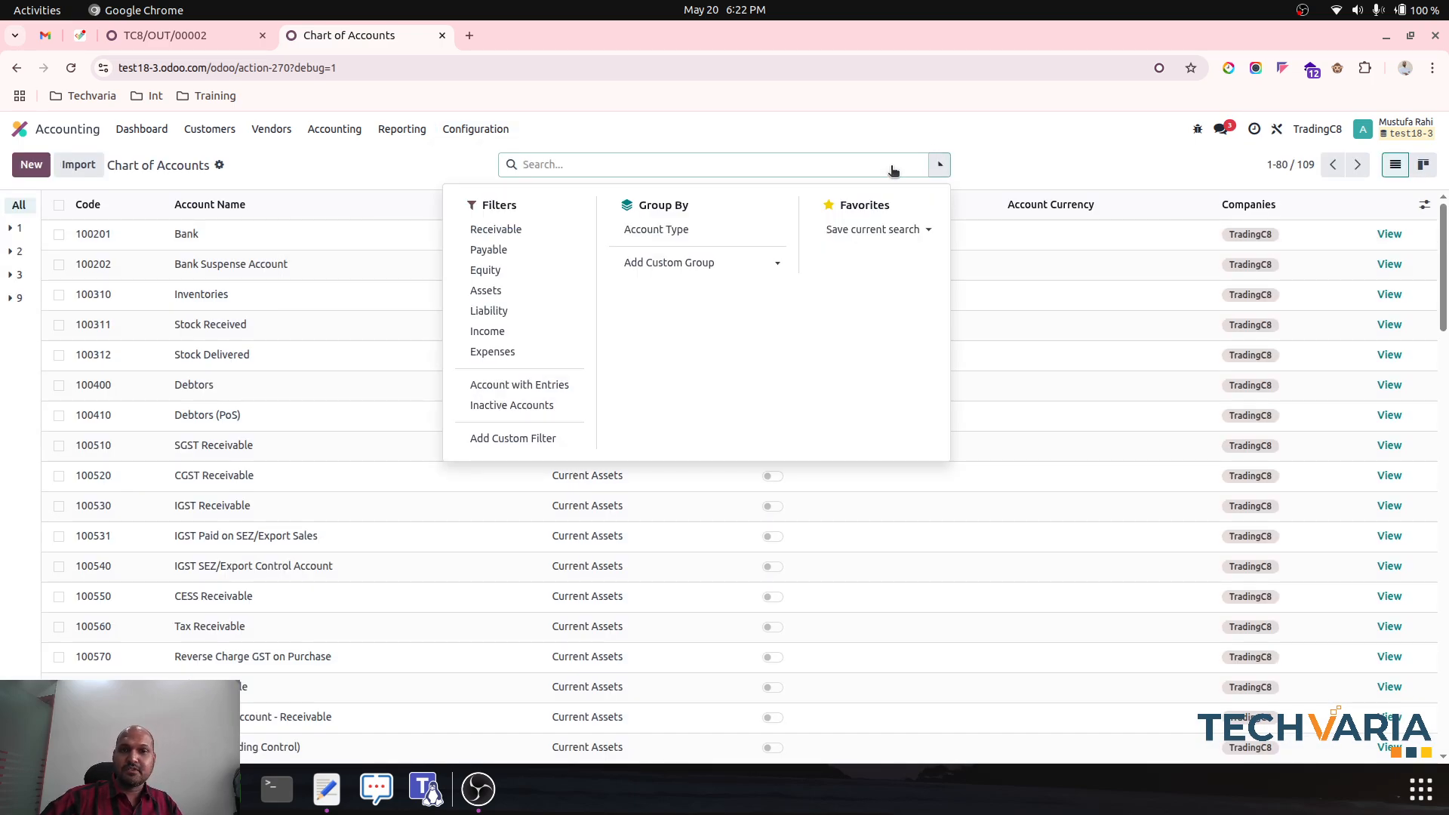
pyautogui.click(654, 230)
pyautogui.click(332, 161)
pyautogui.click(146, 261)
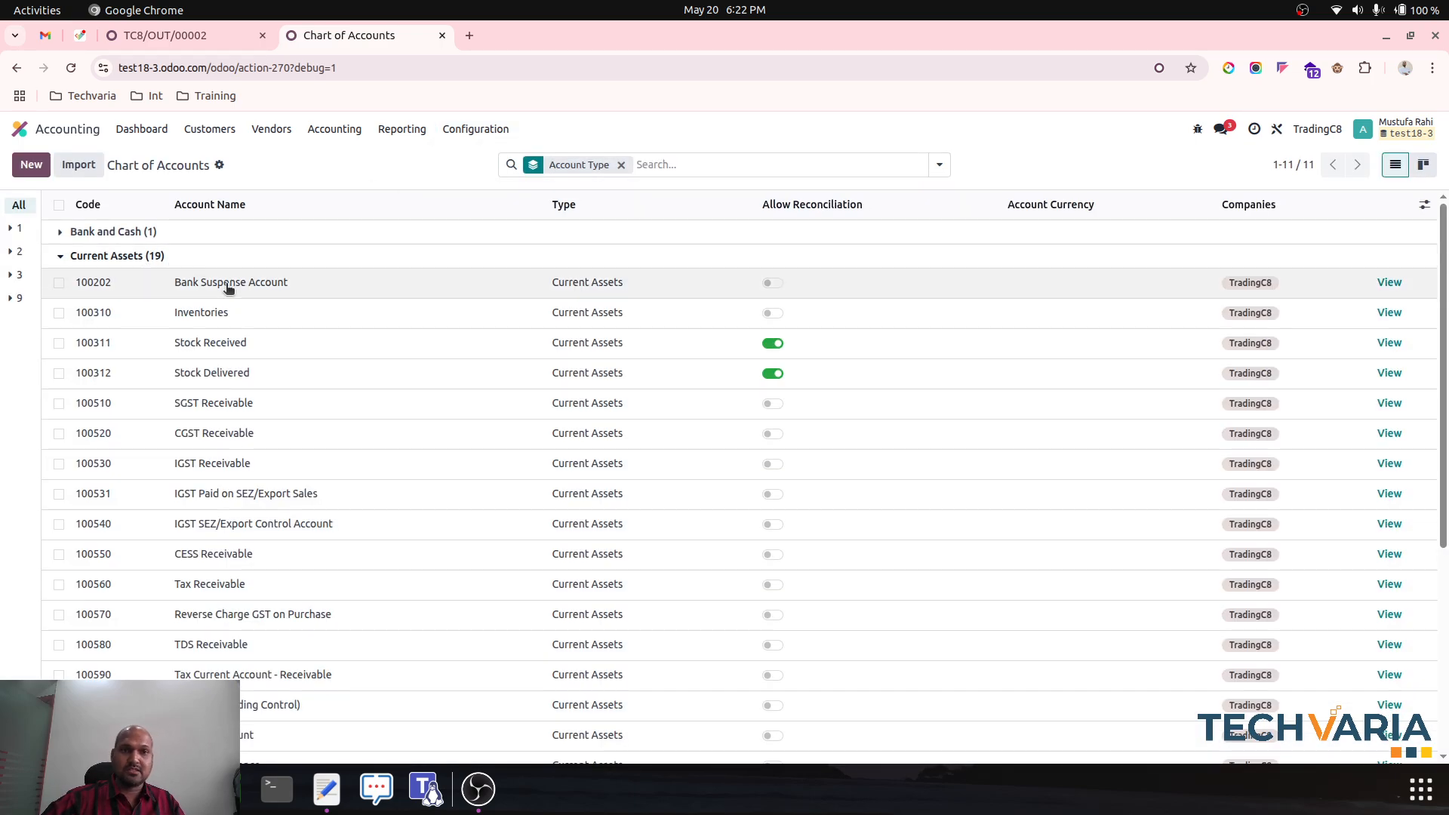
# Step: Add a Current Assets account with code 100313 named Stock Interim New and save it
pyautogui.click(119, 370)
pyautogui.hotkey('ctrl', 'c')
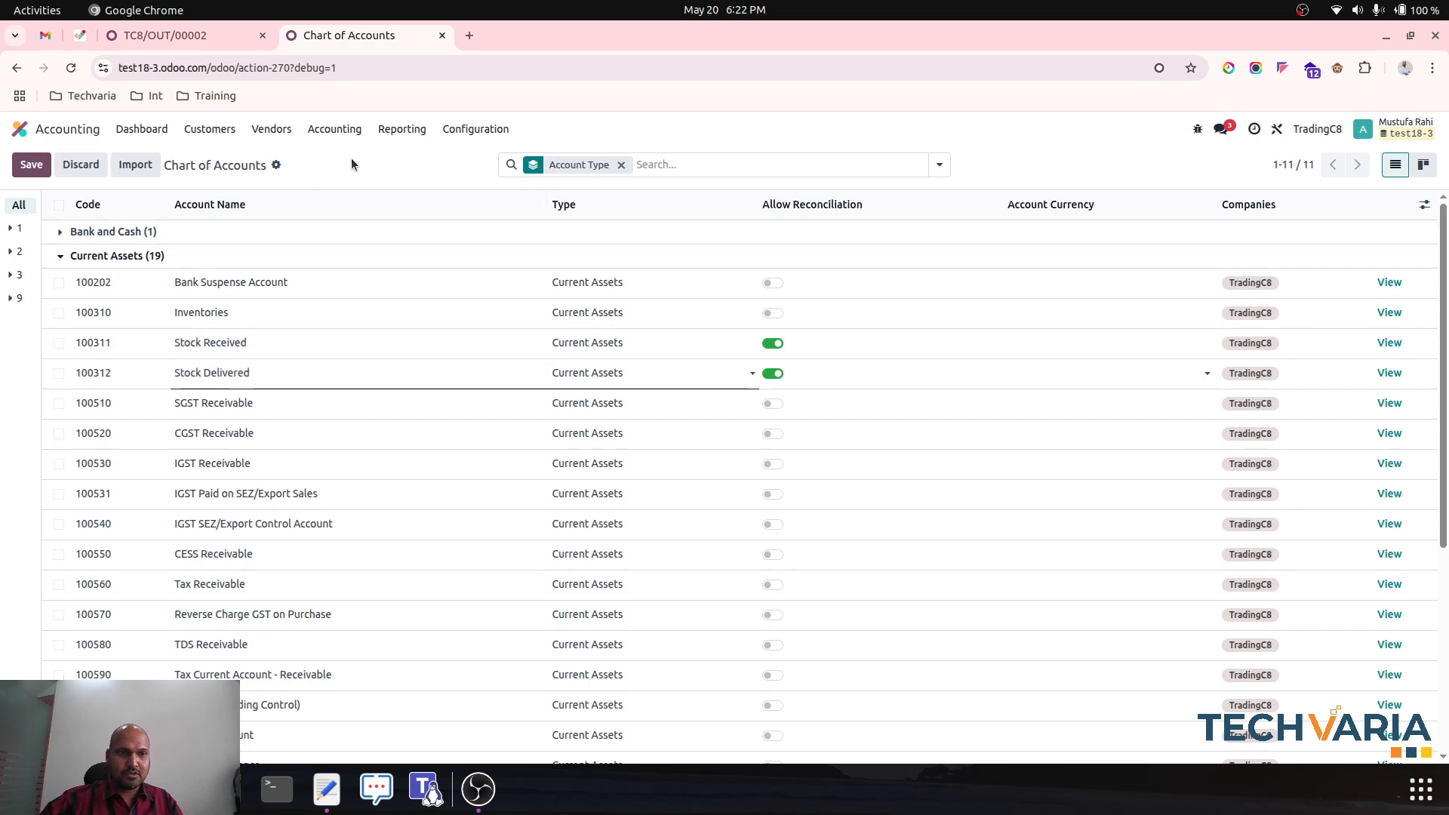
pyautogui.click(351, 159)
pyautogui.scroll(-5, 259, 430)
pyautogui.click(106, 518)
pyautogui.hotkey('ctrl', 'v')
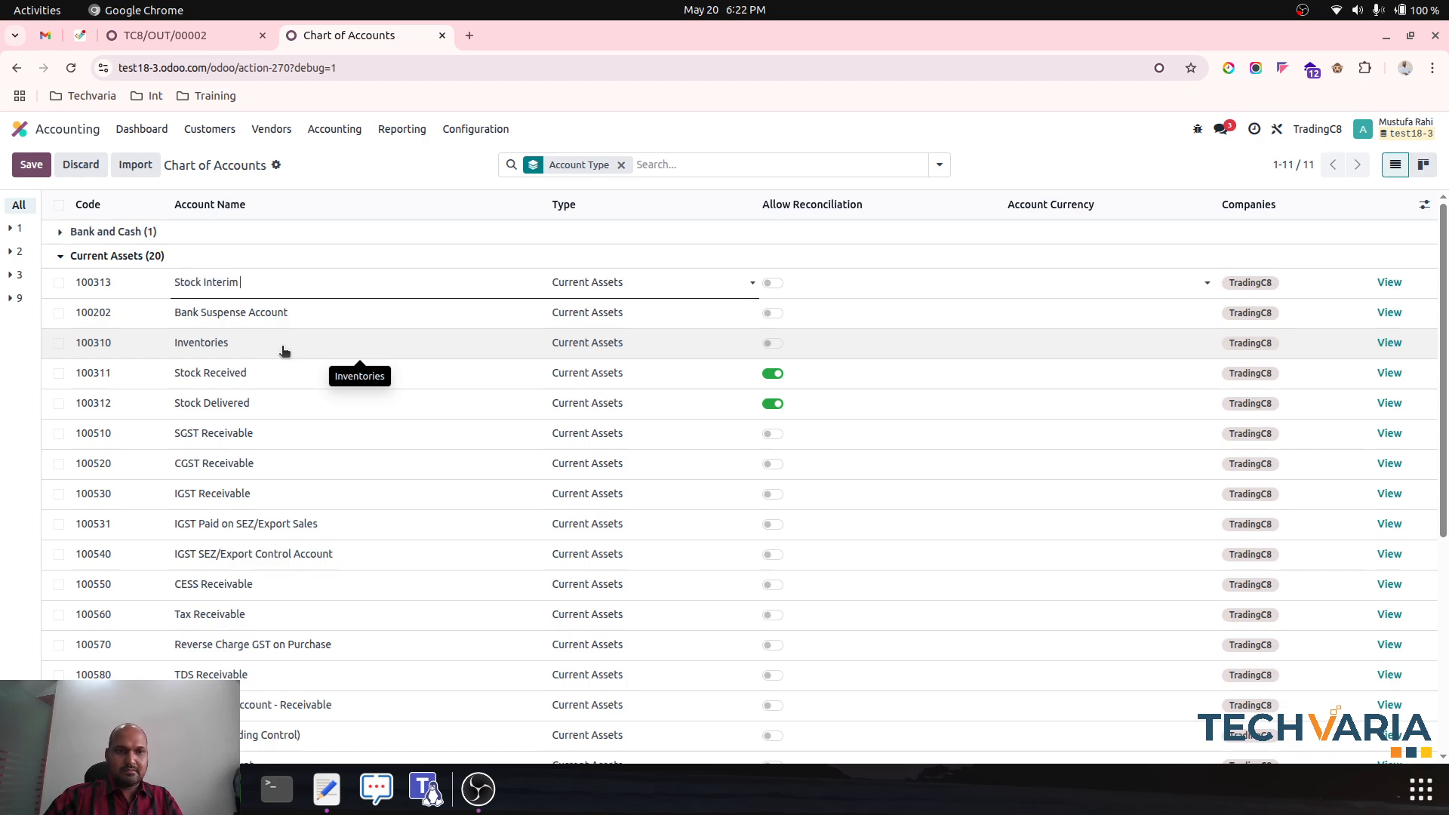
pyautogui.click(400, 154)
# Step: Open the New Goods product category from the accounting configuration
pyautogui.click(475, 129)
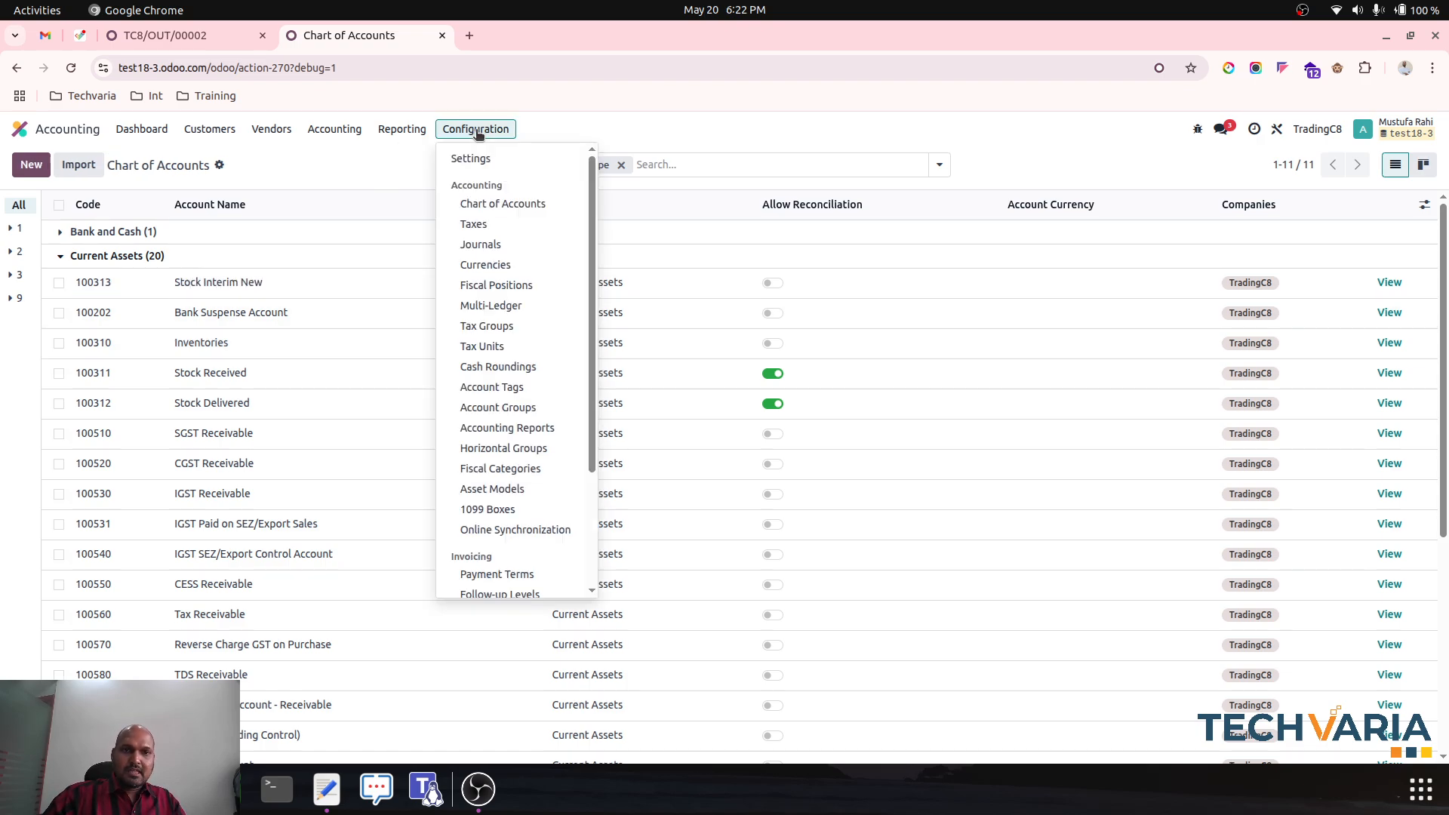
pyautogui.scroll(-3, 521, 392)
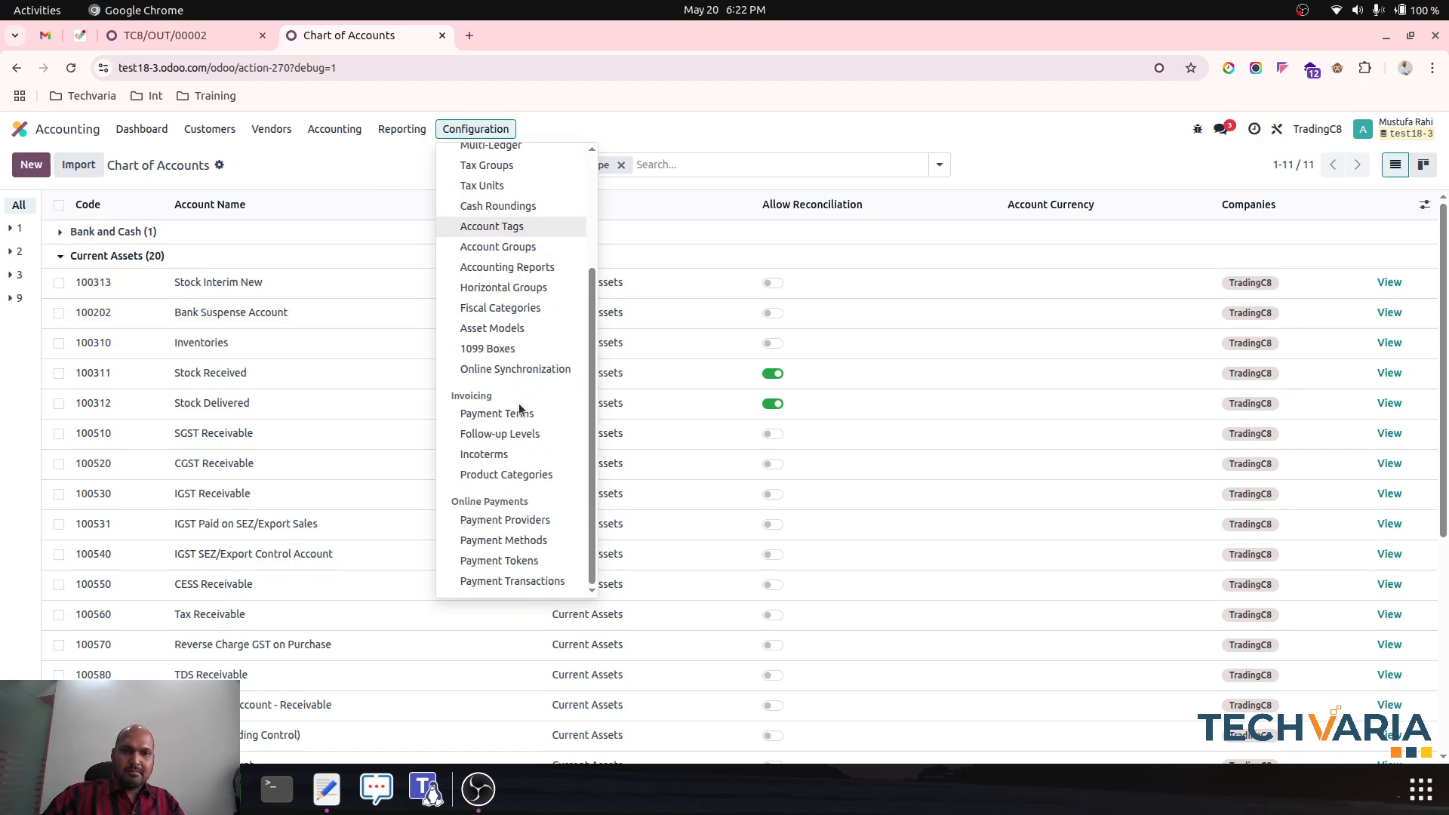
pyautogui.click(536, 477)
pyautogui.click(237, 302)
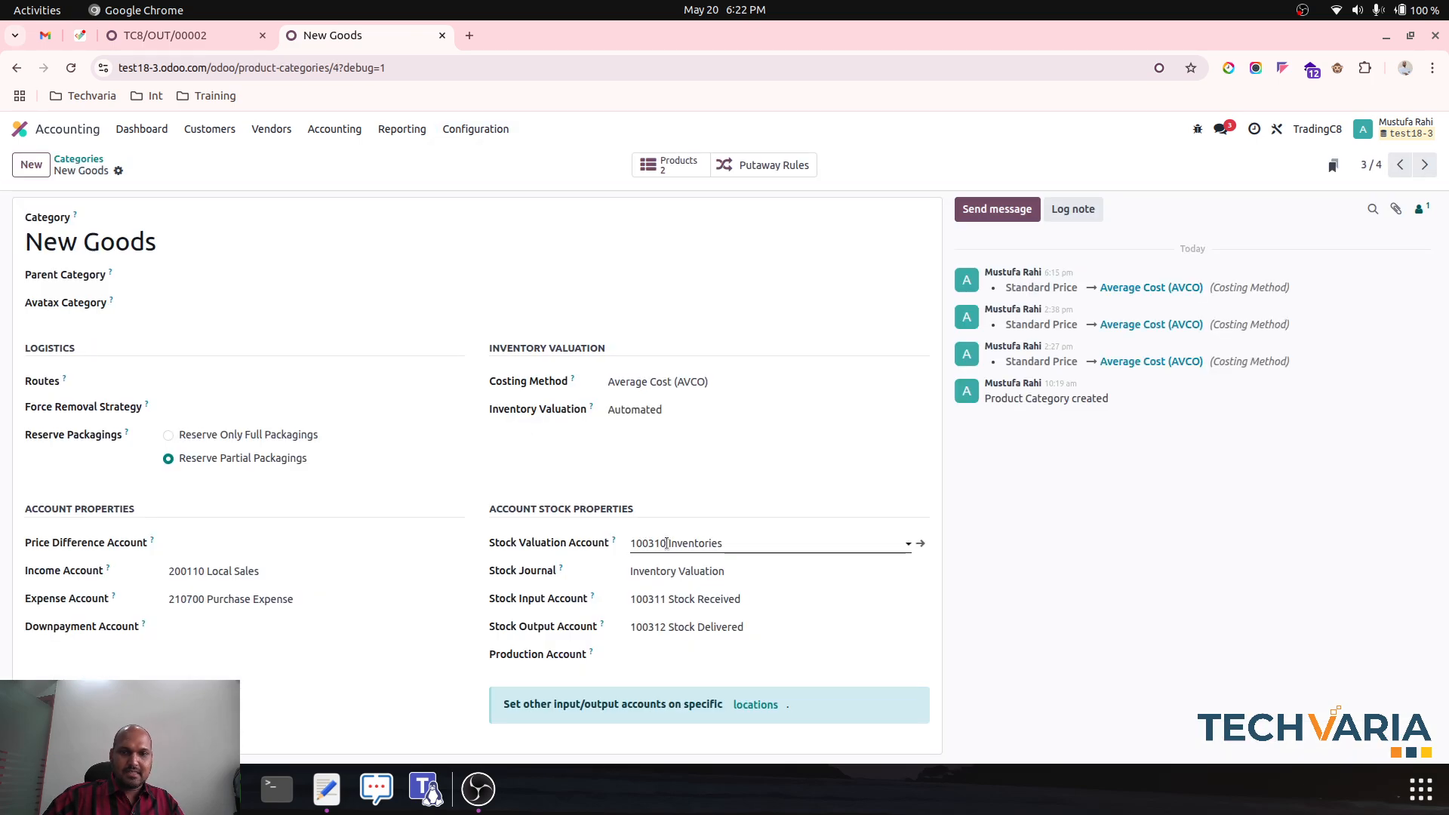
# Step: Set the New Goods category's Stock Input Account and Stock Output Account to 100313 Stock Interim New, save, and return to the category list
pyautogui.click(710, 600)
pyautogui.write('new')
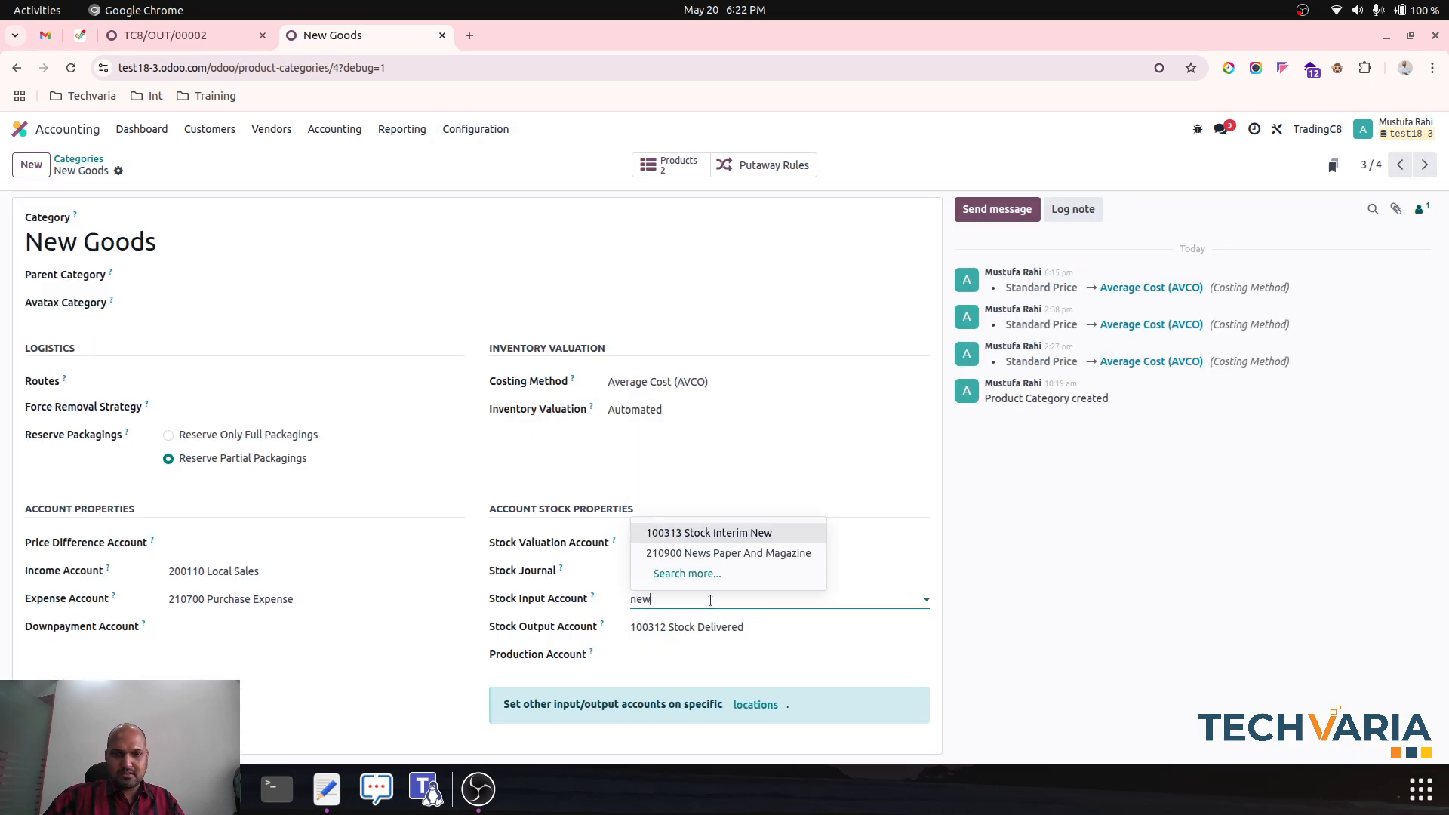
pyautogui.click(729, 533)
pyautogui.click(731, 627)
pyautogui.press('BackSpace')
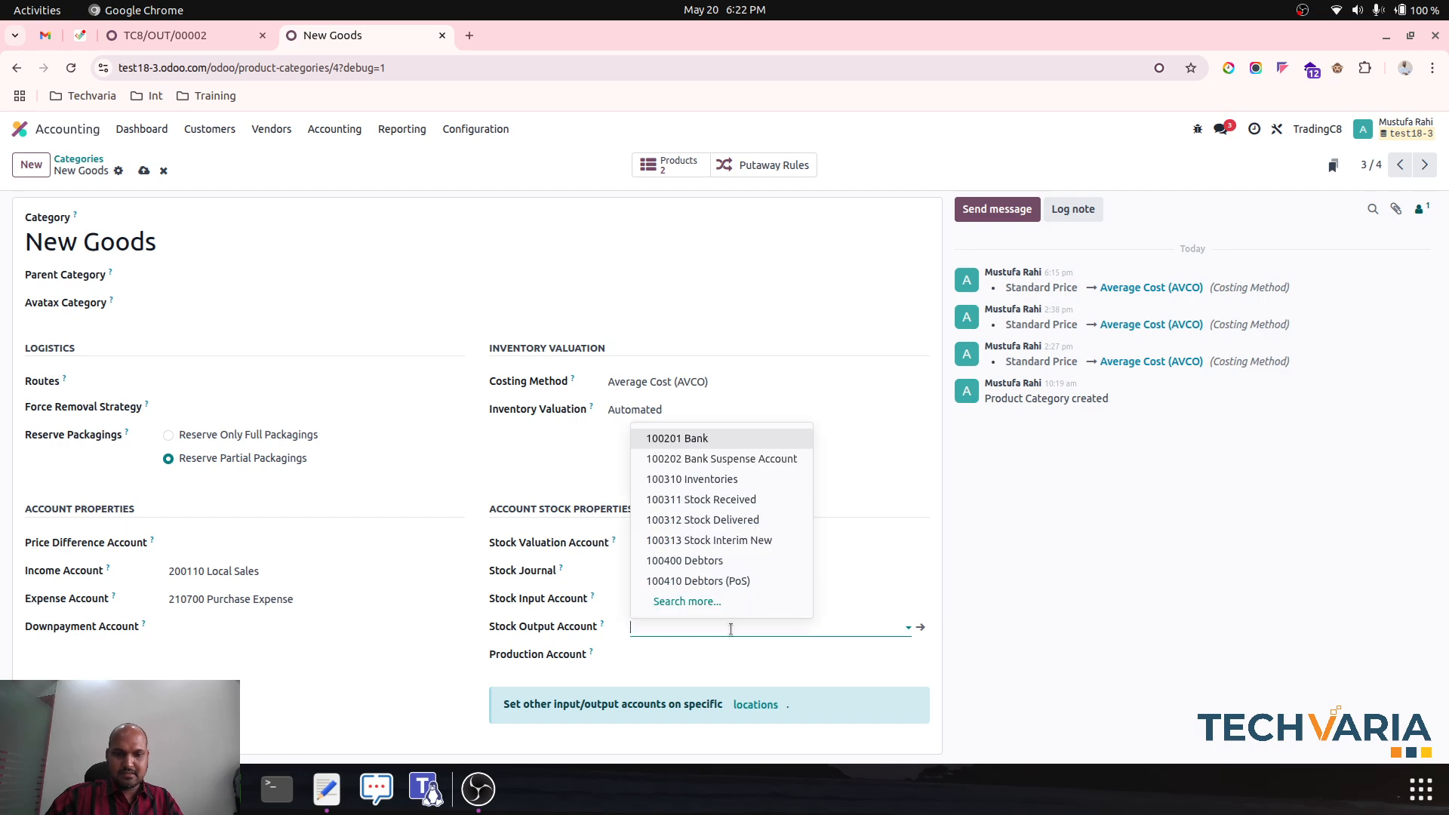
pyautogui.click(752, 563)
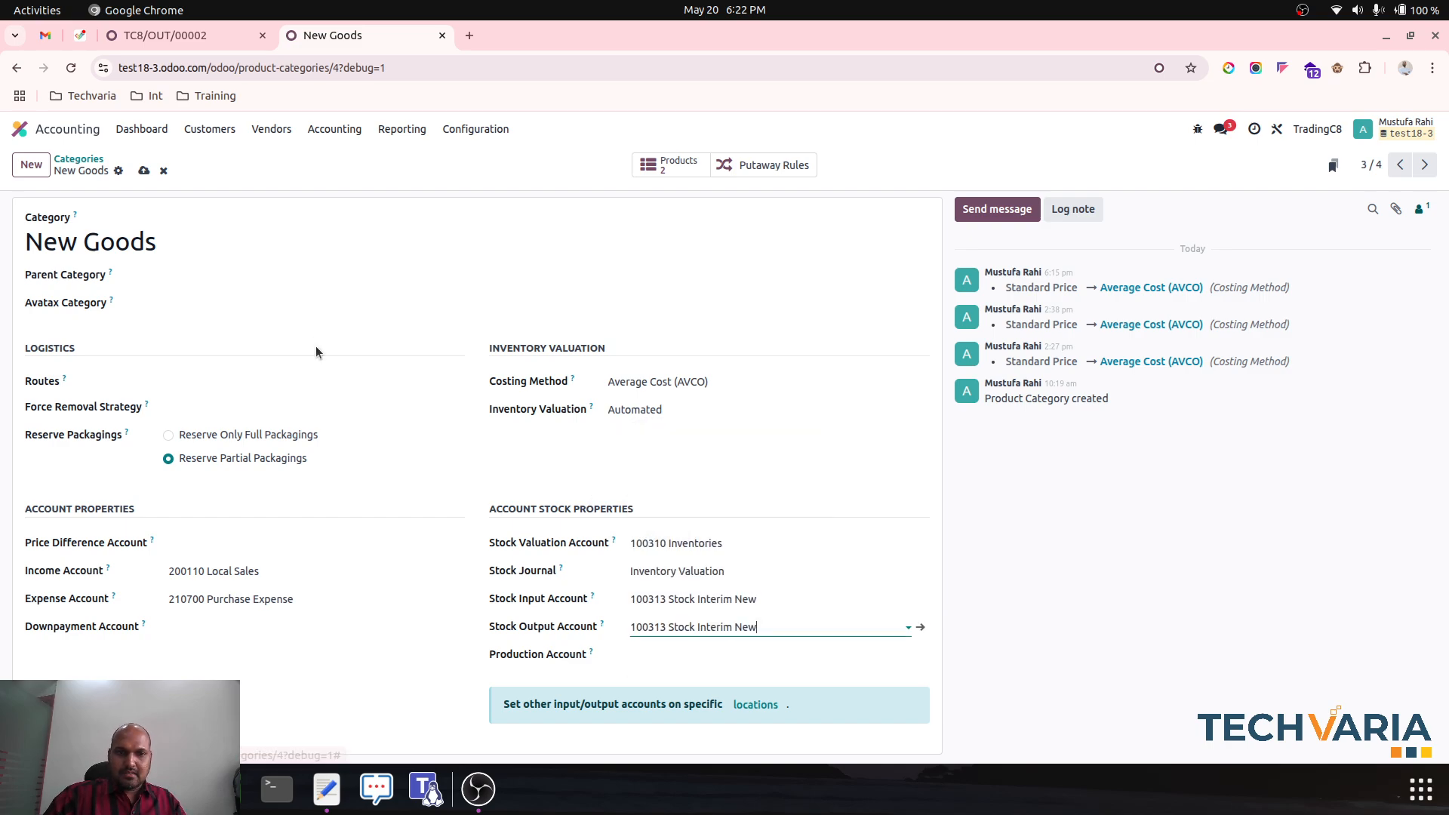
pyautogui.click(144, 172)
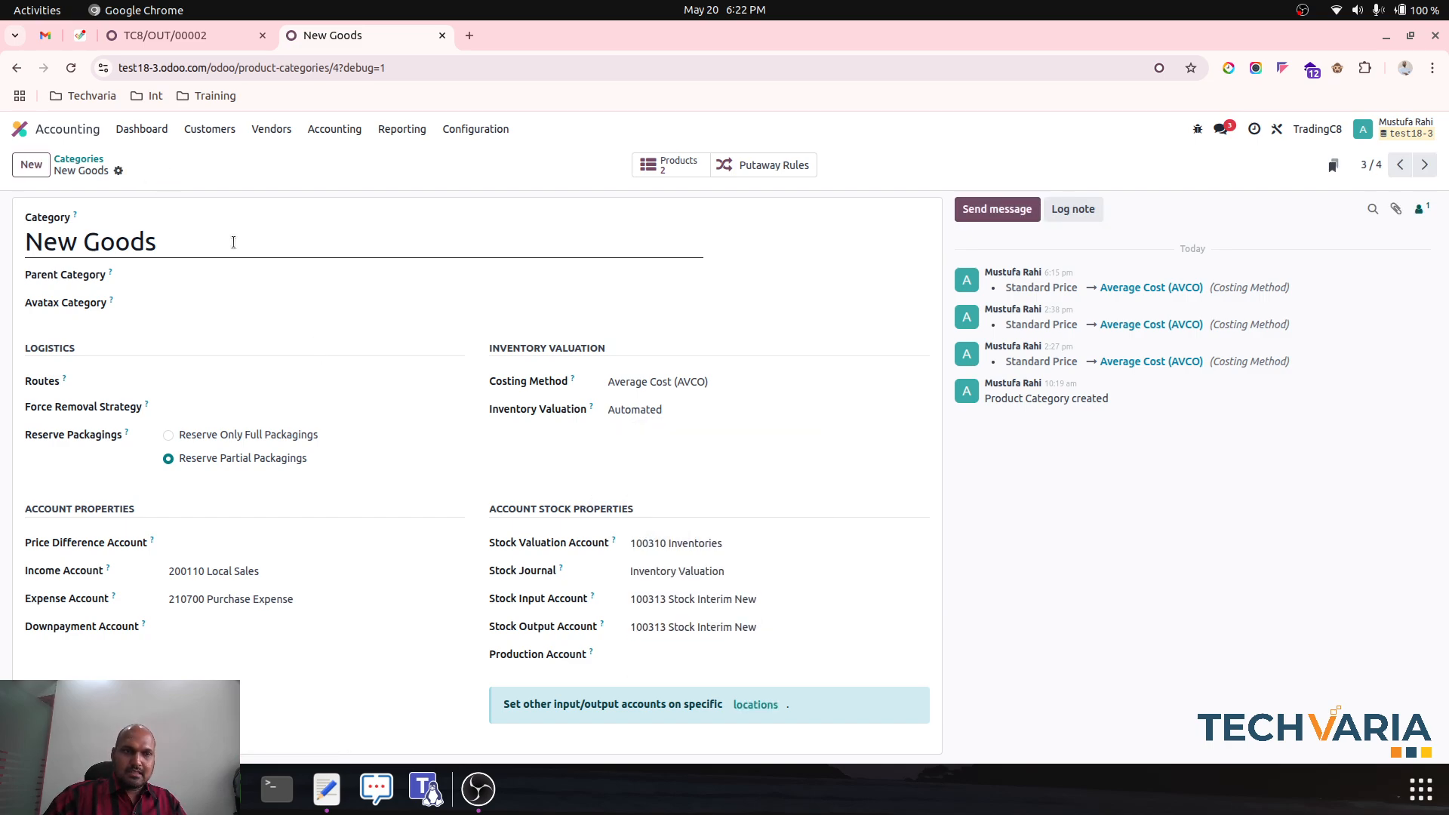
pyautogui.click(78, 159)
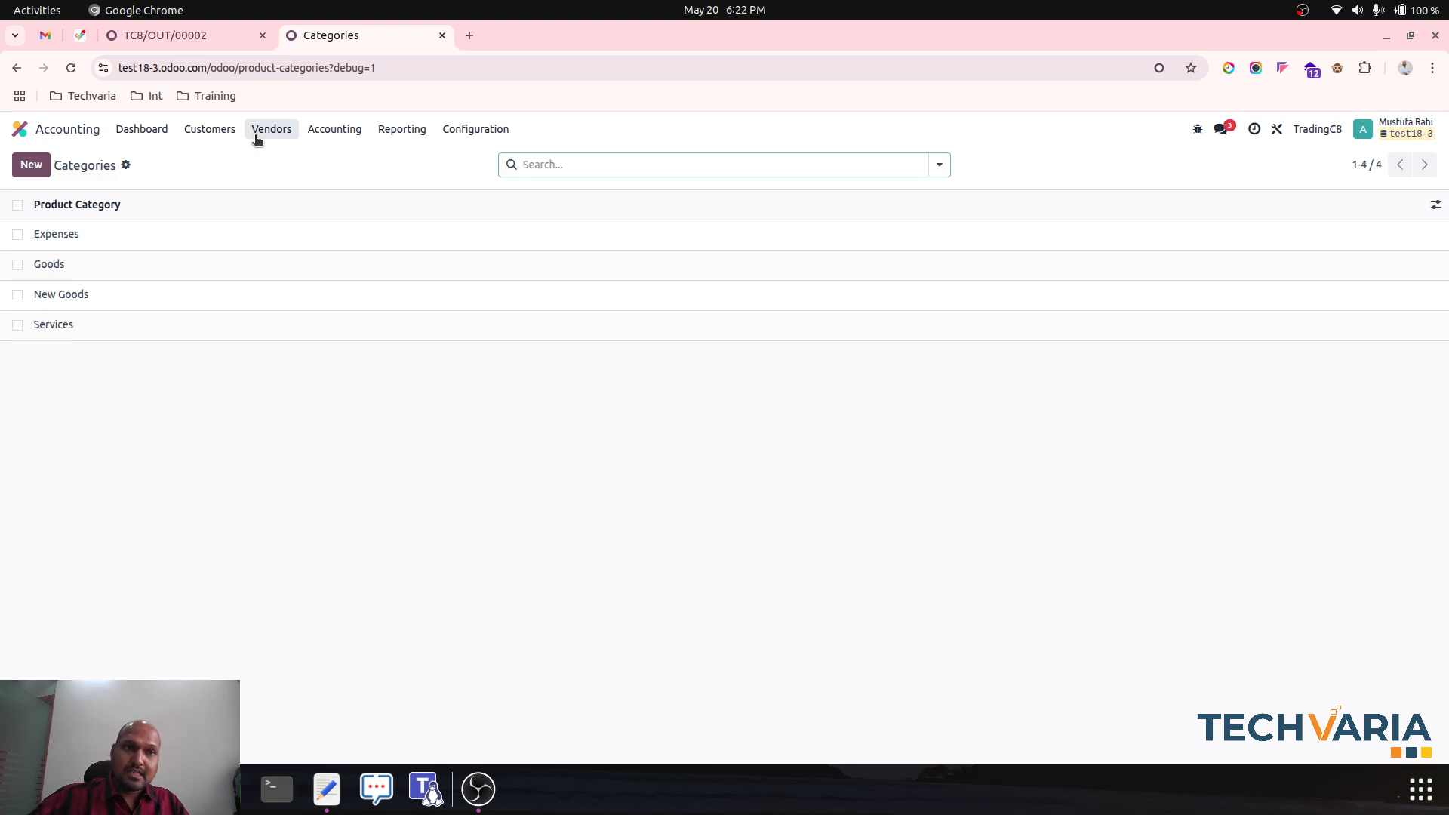
pyautogui.click(194, 32)
pyautogui.click(142, 157)
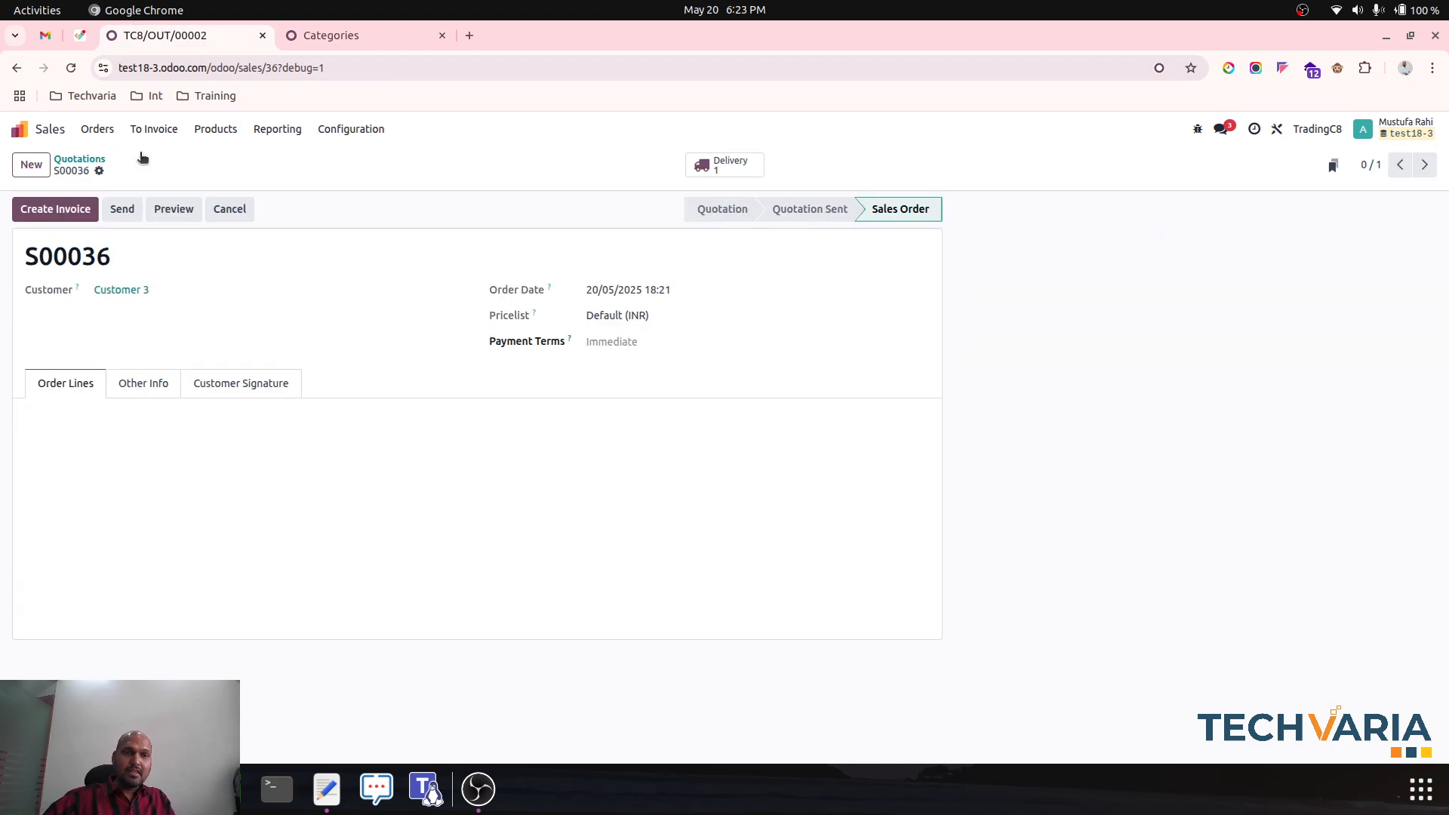
pyautogui.click(84, 162)
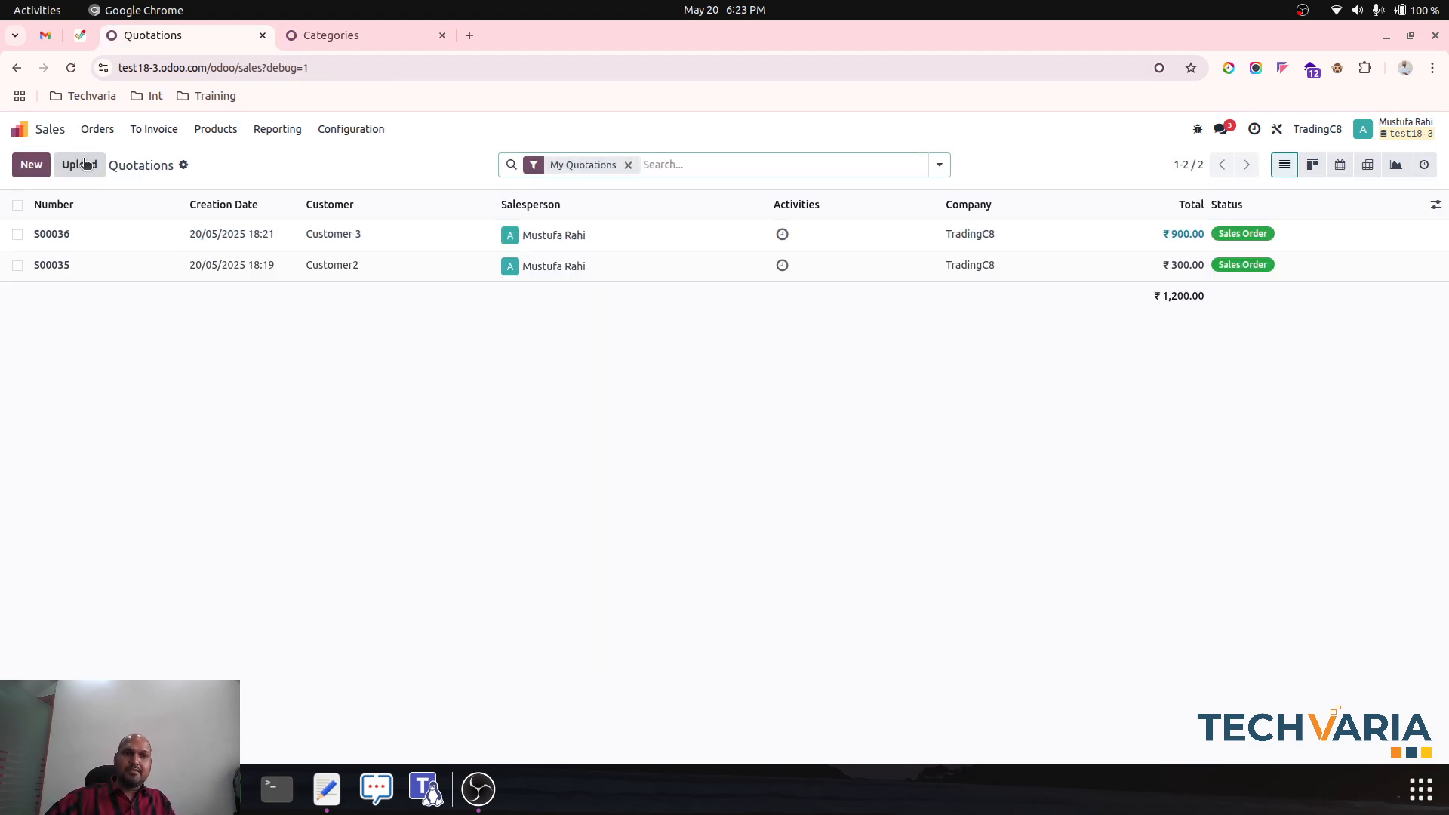
pyautogui.click(402, 35)
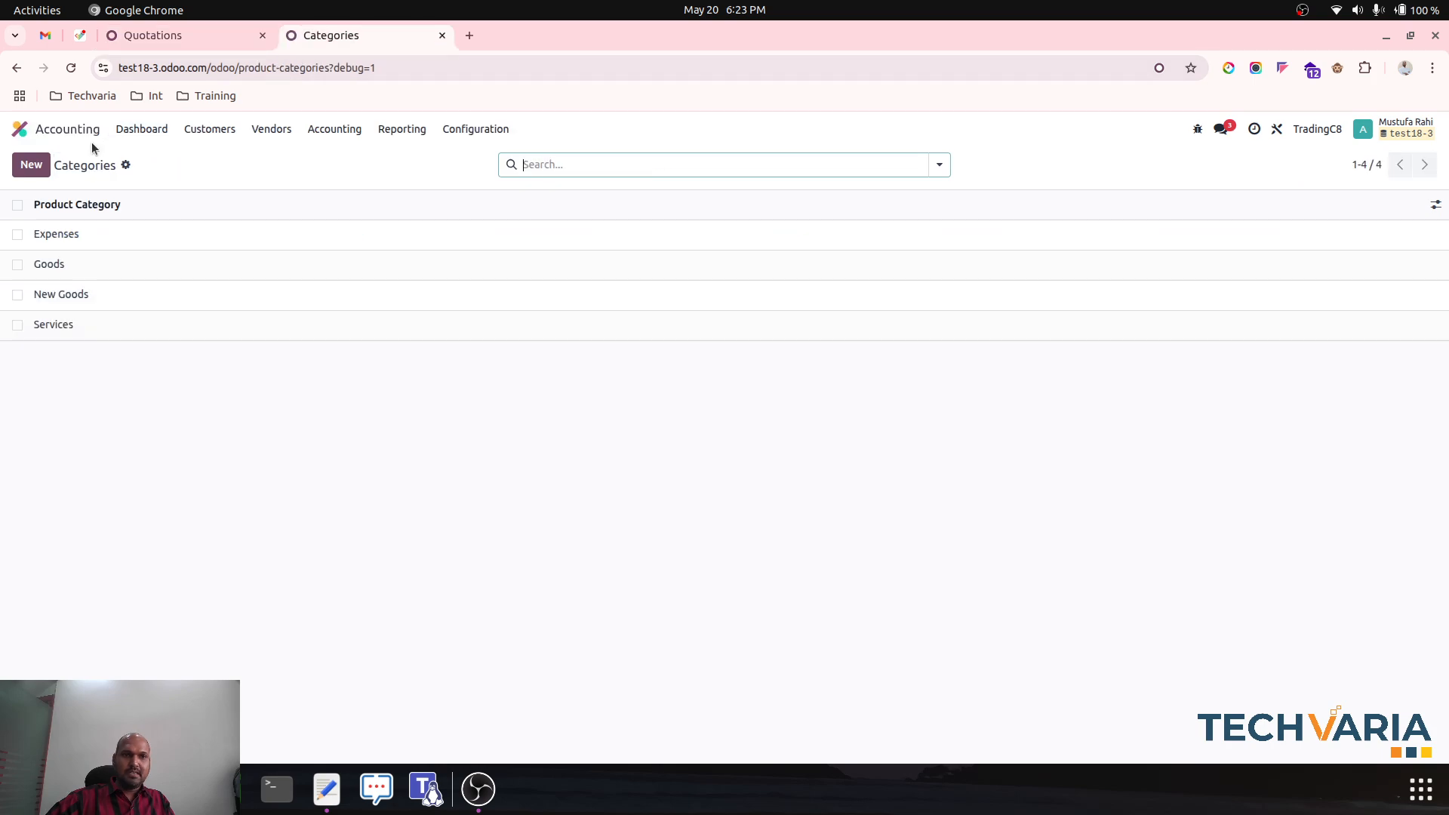
# Step: Open the Balance Sheet report in Accounting to review the inventory and stock interim account balances
pyautogui.click(20, 129)
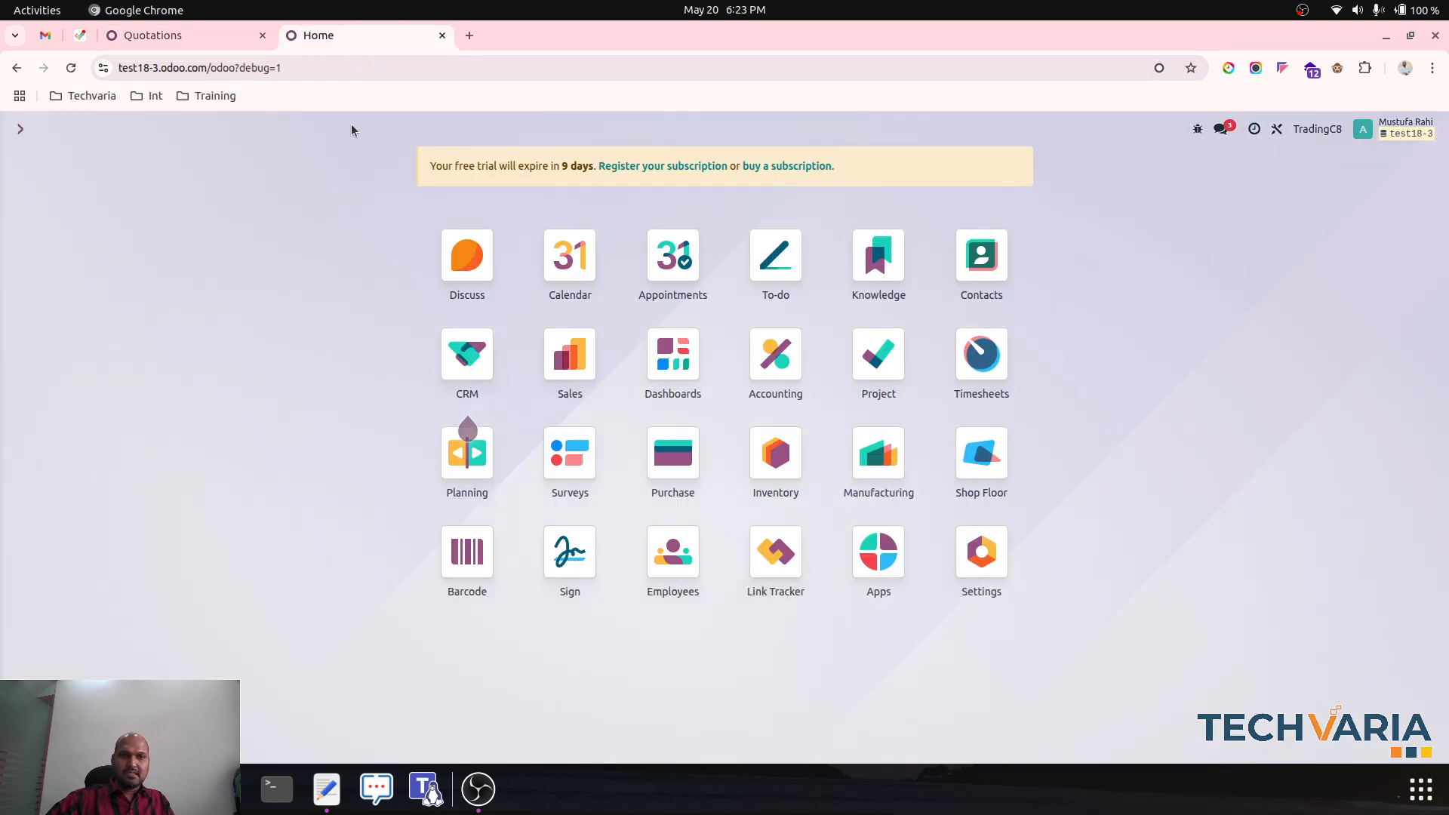
pyautogui.click(764, 374)
pyautogui.click(399, 126)
pyautogui.click(426, 180)
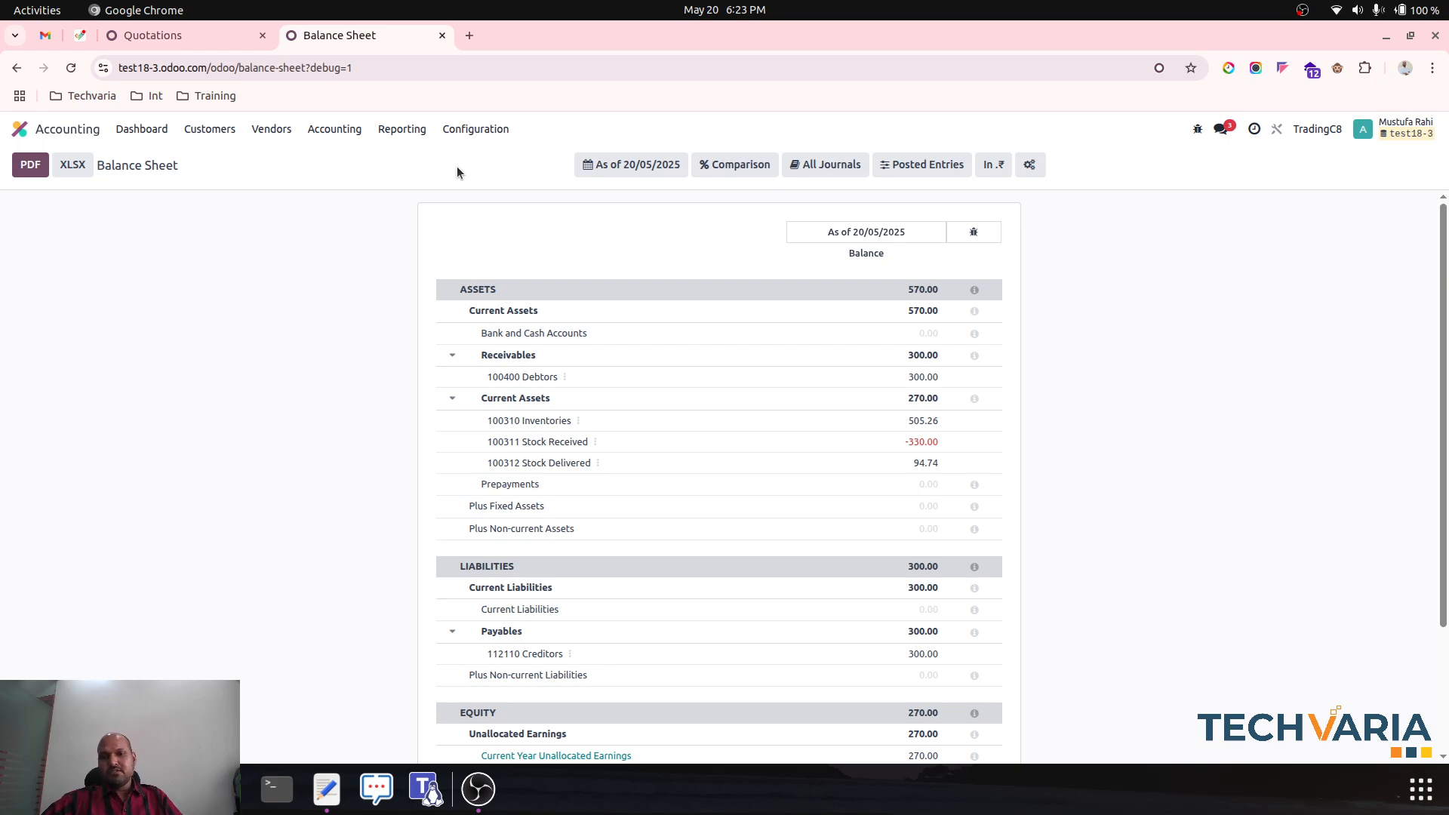
# Step: Open the Journal Items list, group it by Account, and expand the 100311 Stock Received and 100312 Stock Delivered groups
pyautogui.click(402, 131)
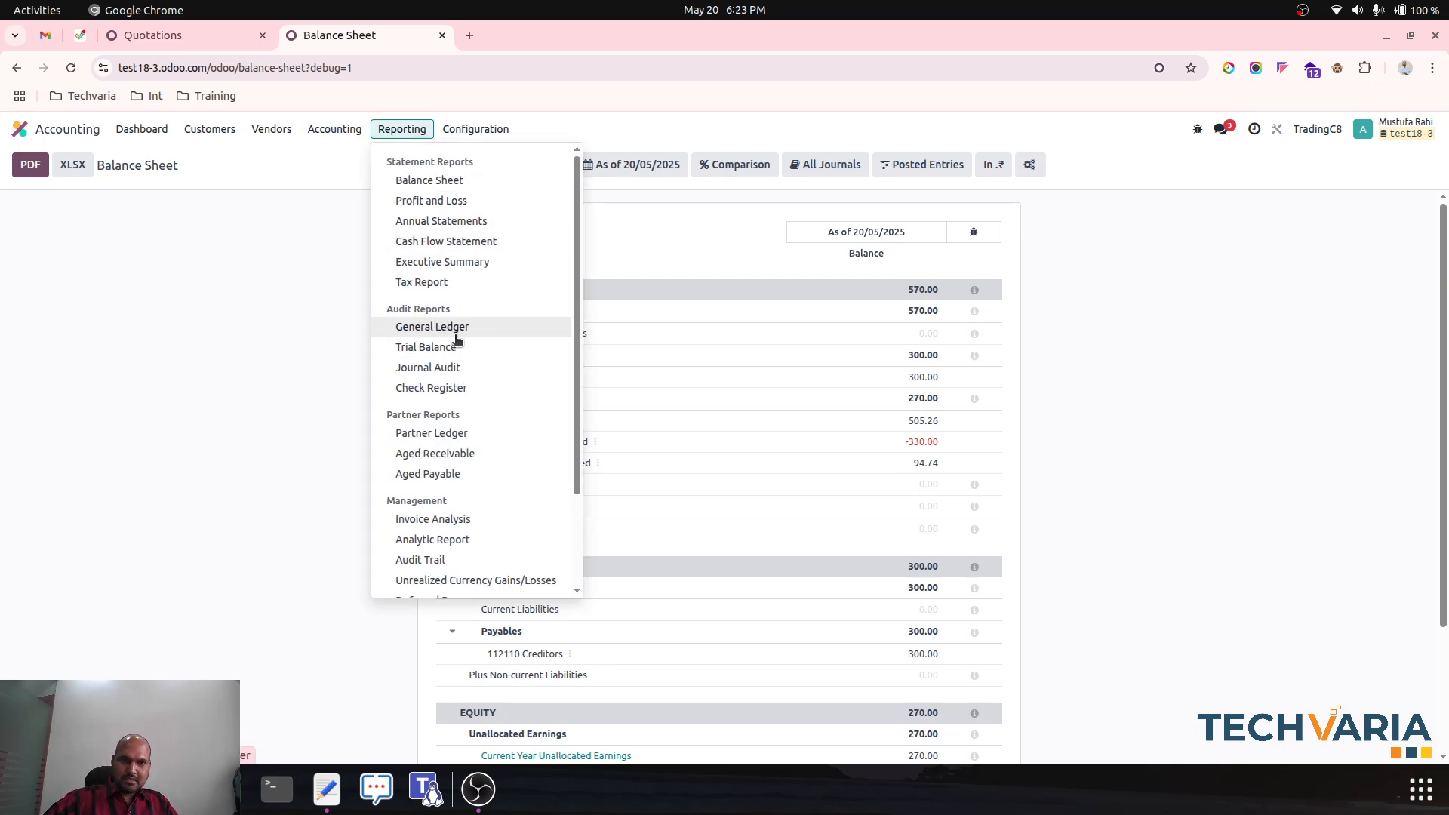
pyautogui.click(335, 136)
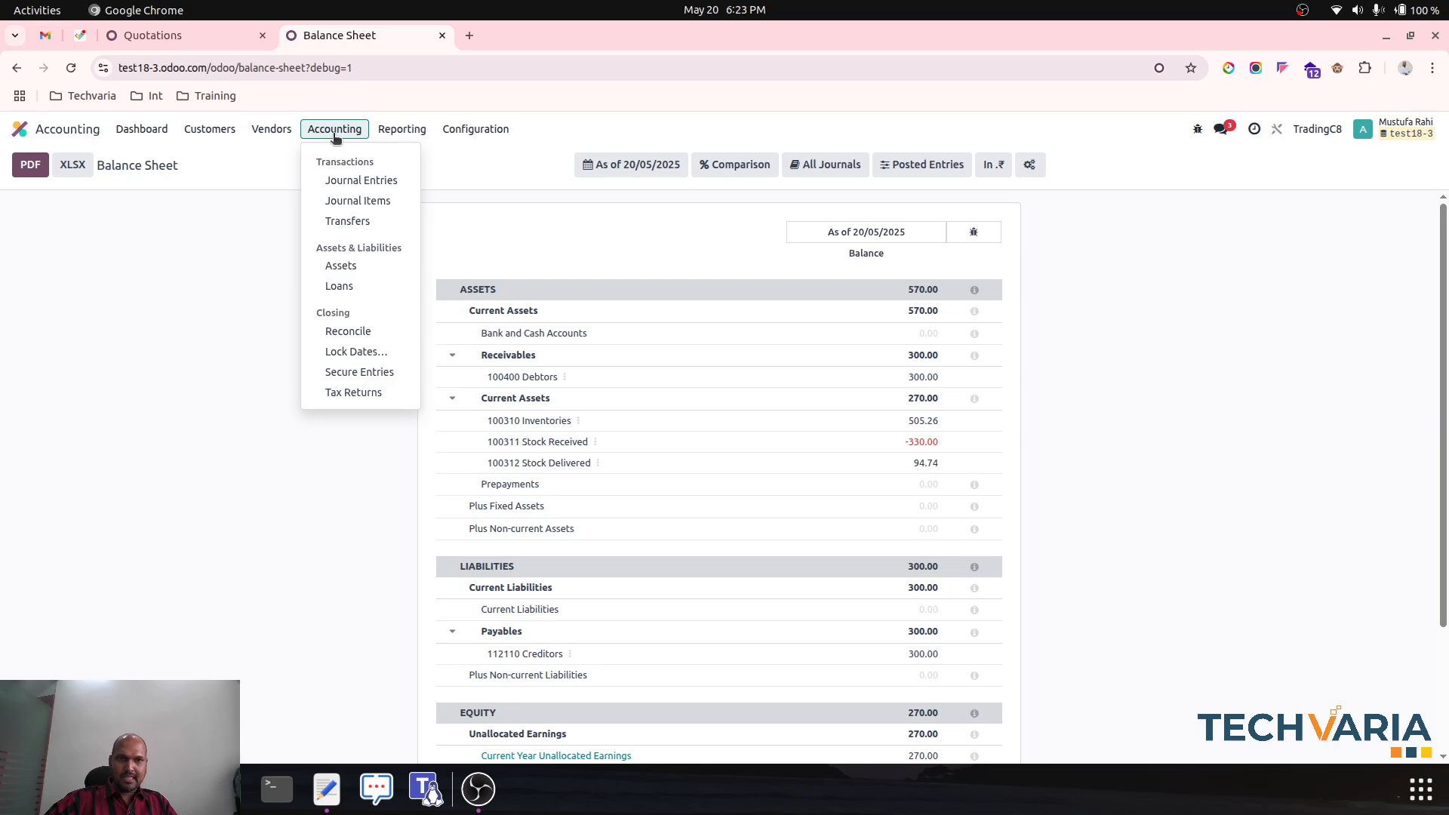
pyautogui.click(365, 201)
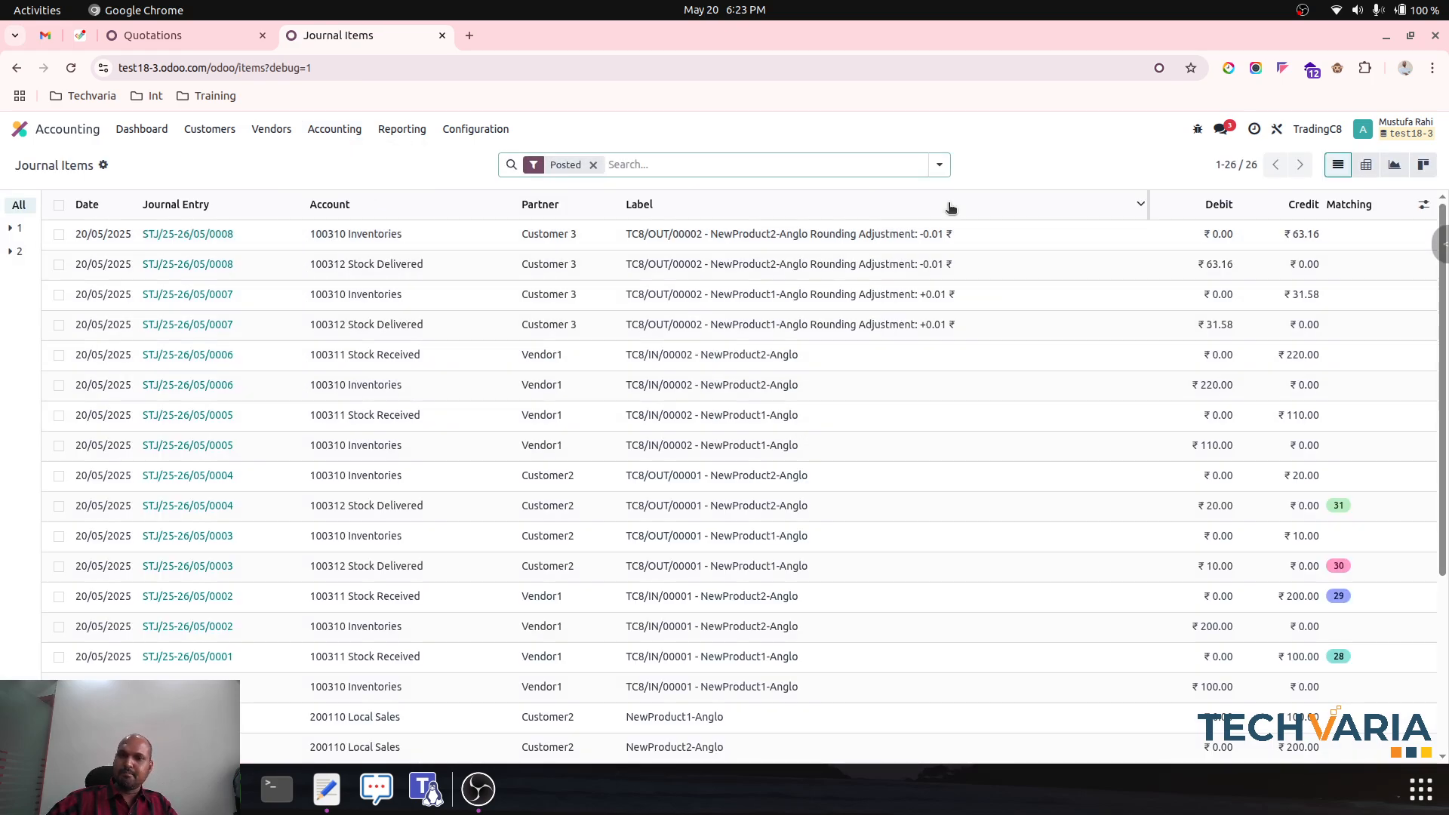
pyautogui.click(940, 165)
pyautogui.click(671, 249)
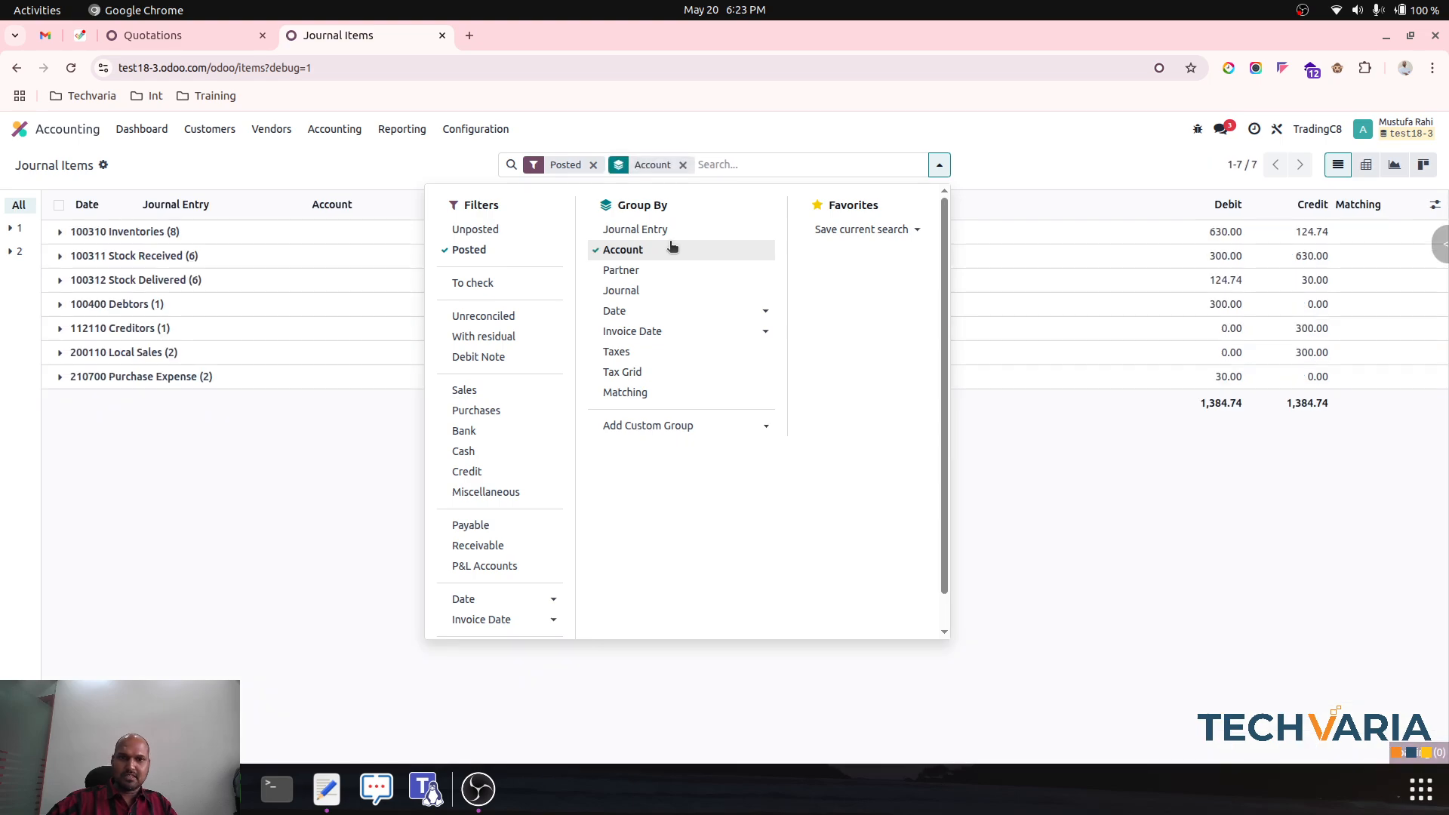
pyautogui.click(181, 236)
pyautogui.click(180, 233)
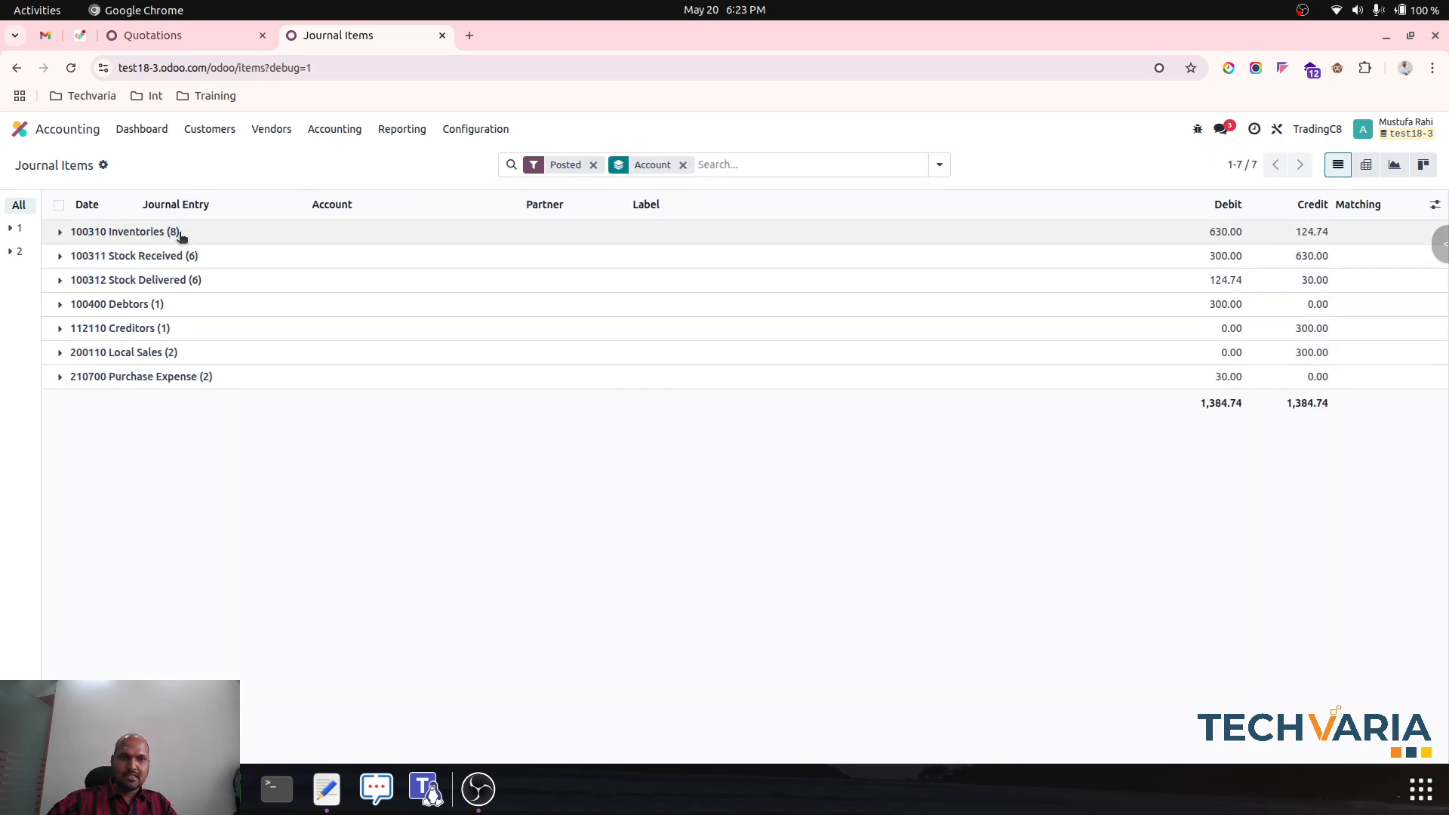
pyautogui.click(178, 255)
pyautogui.click(166, 462)
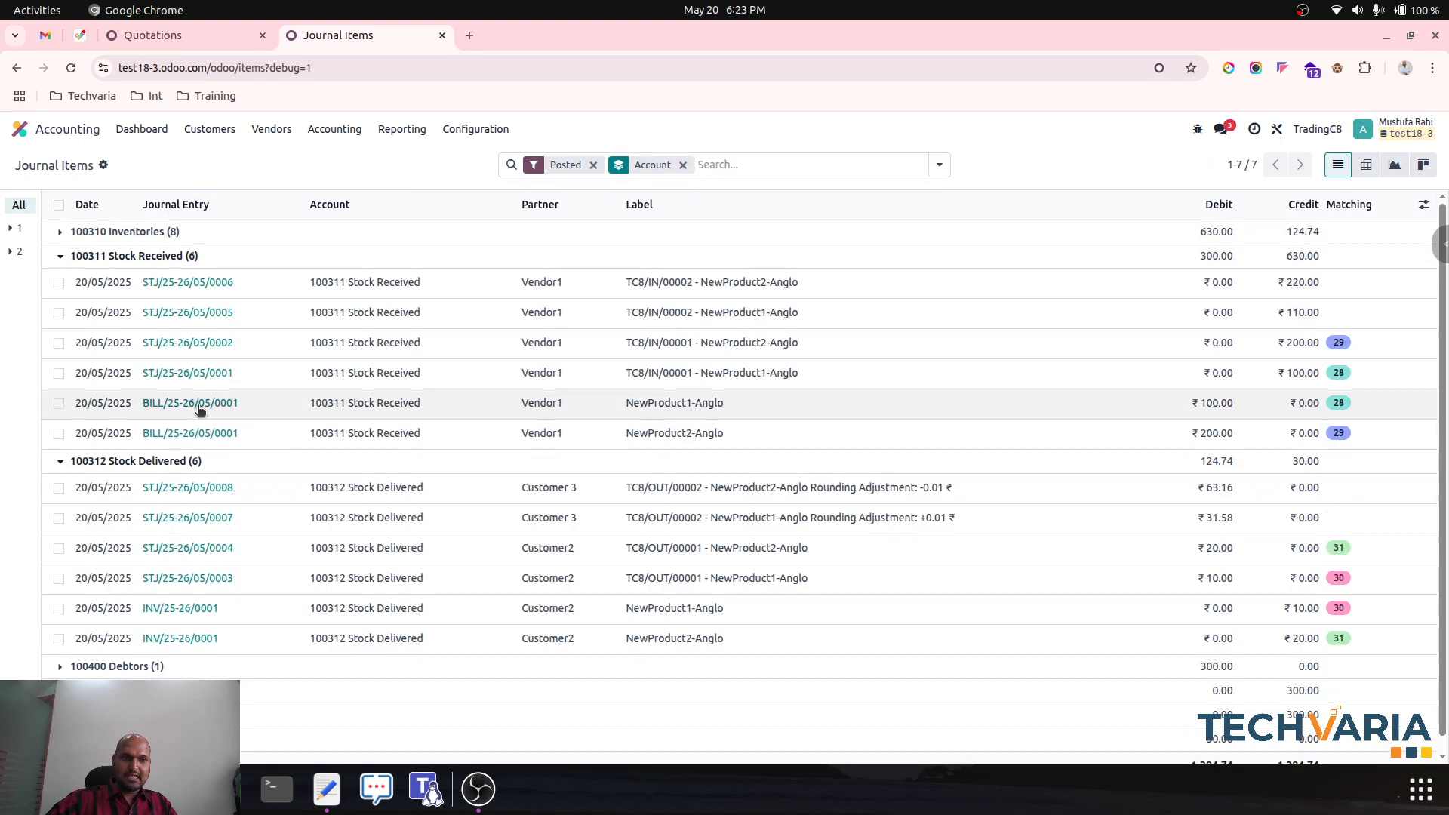
# Step: Select all listed Stock Received and Stock Delivered journal items and change their account to 100313 Stock Interim New
pyautogui.click(59, 204)
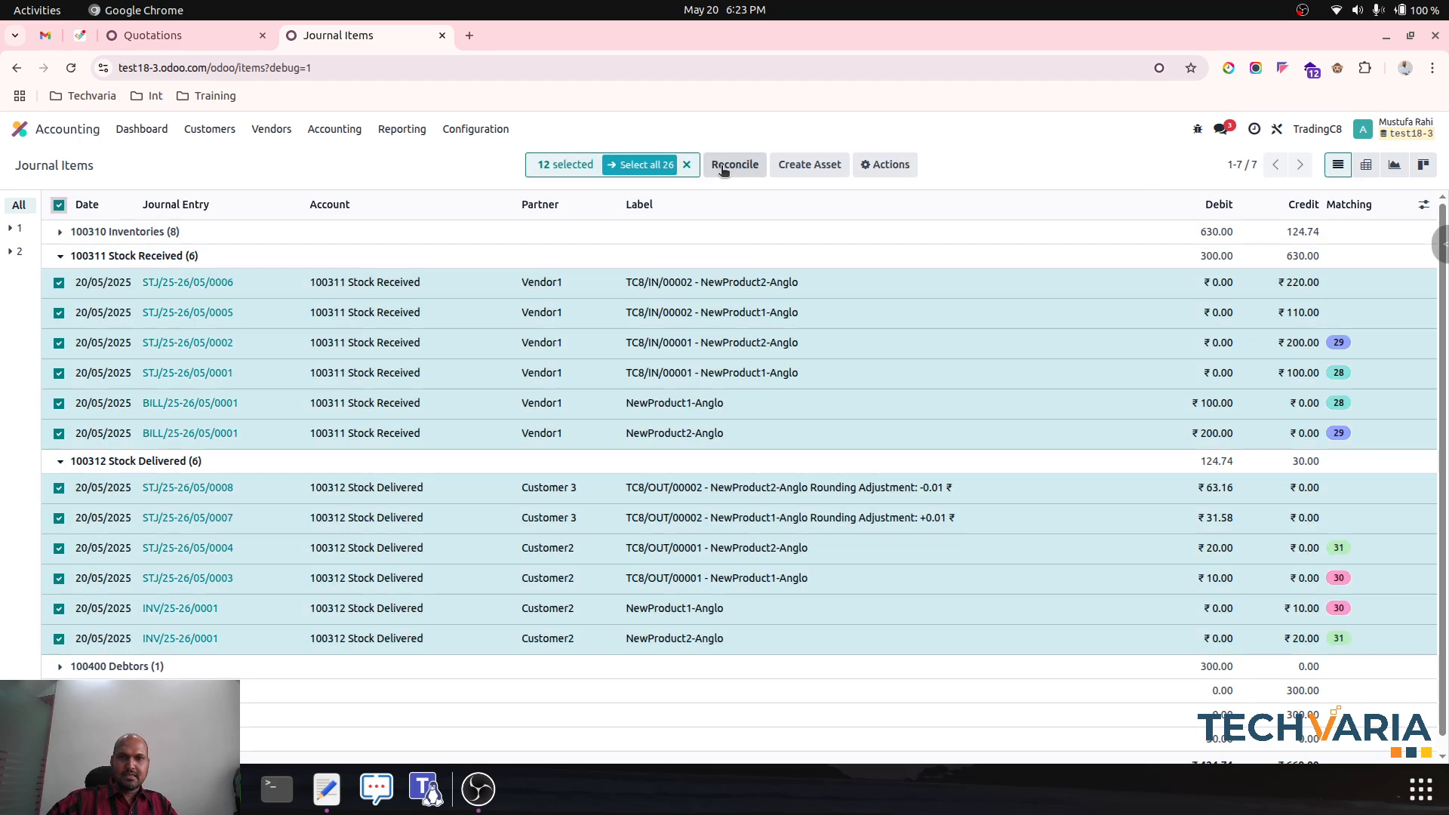
pyautogui.click(371, 285)
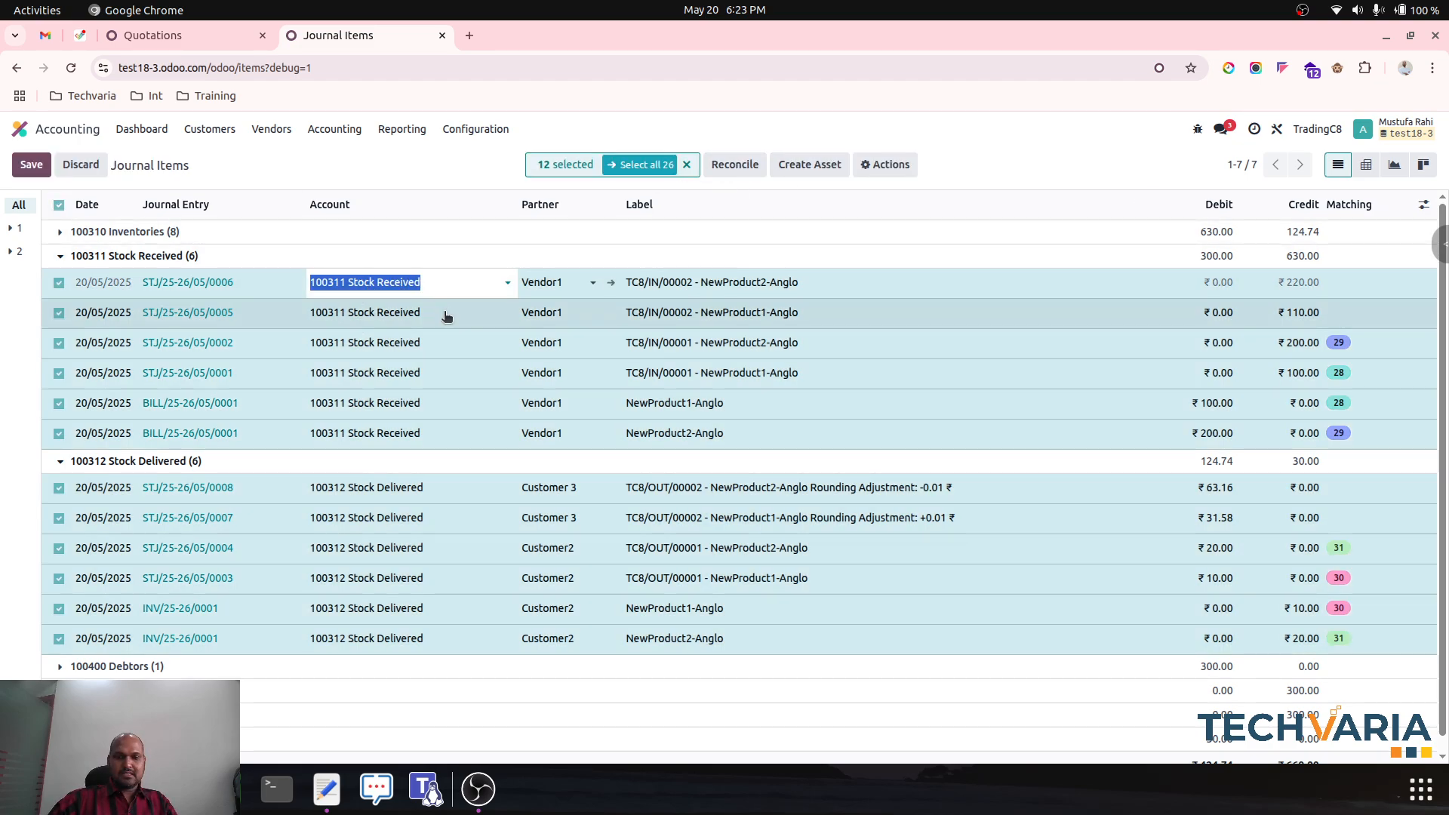
pyautogui.write('new')
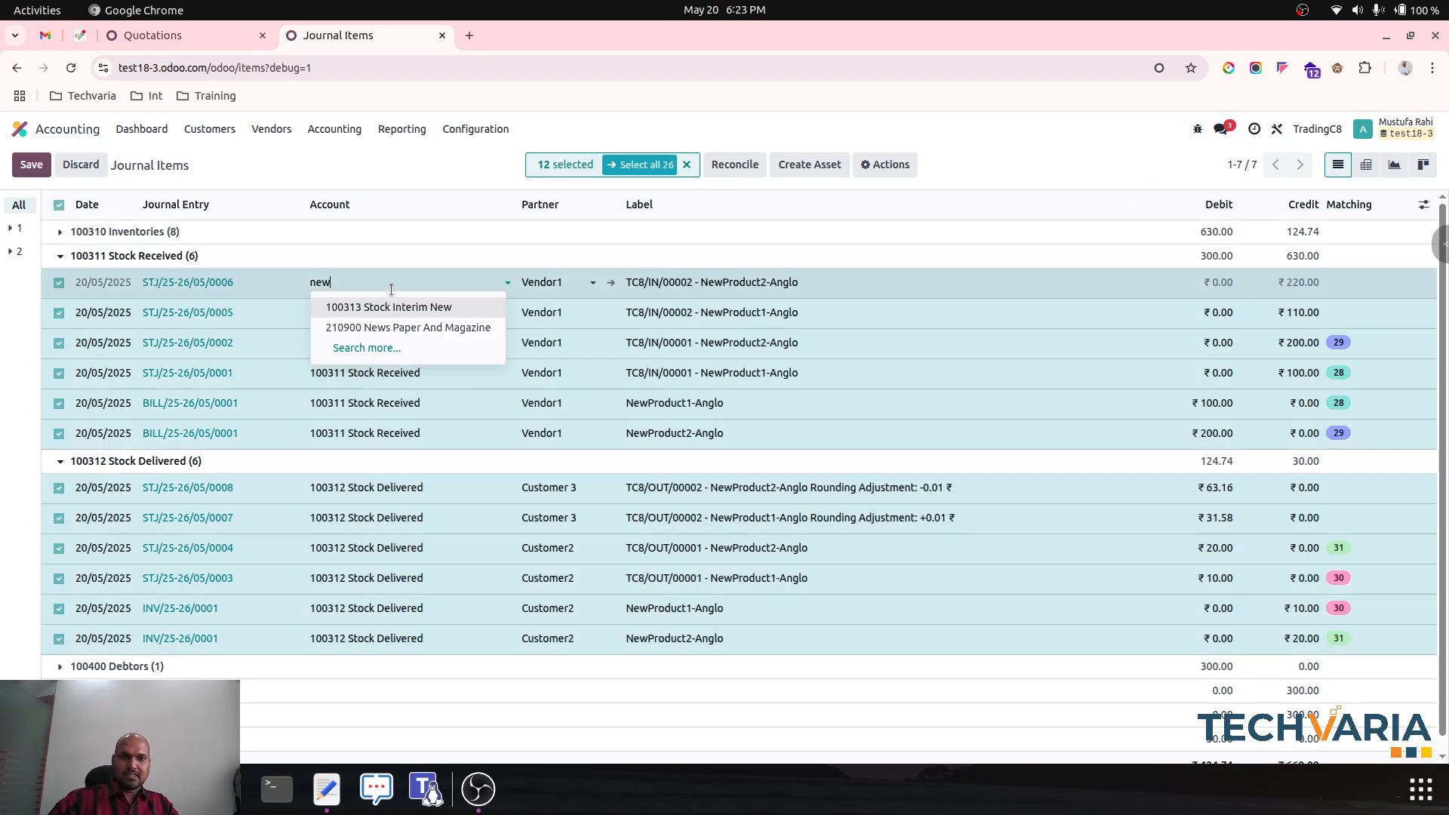
pyautogui.click(389, 307)
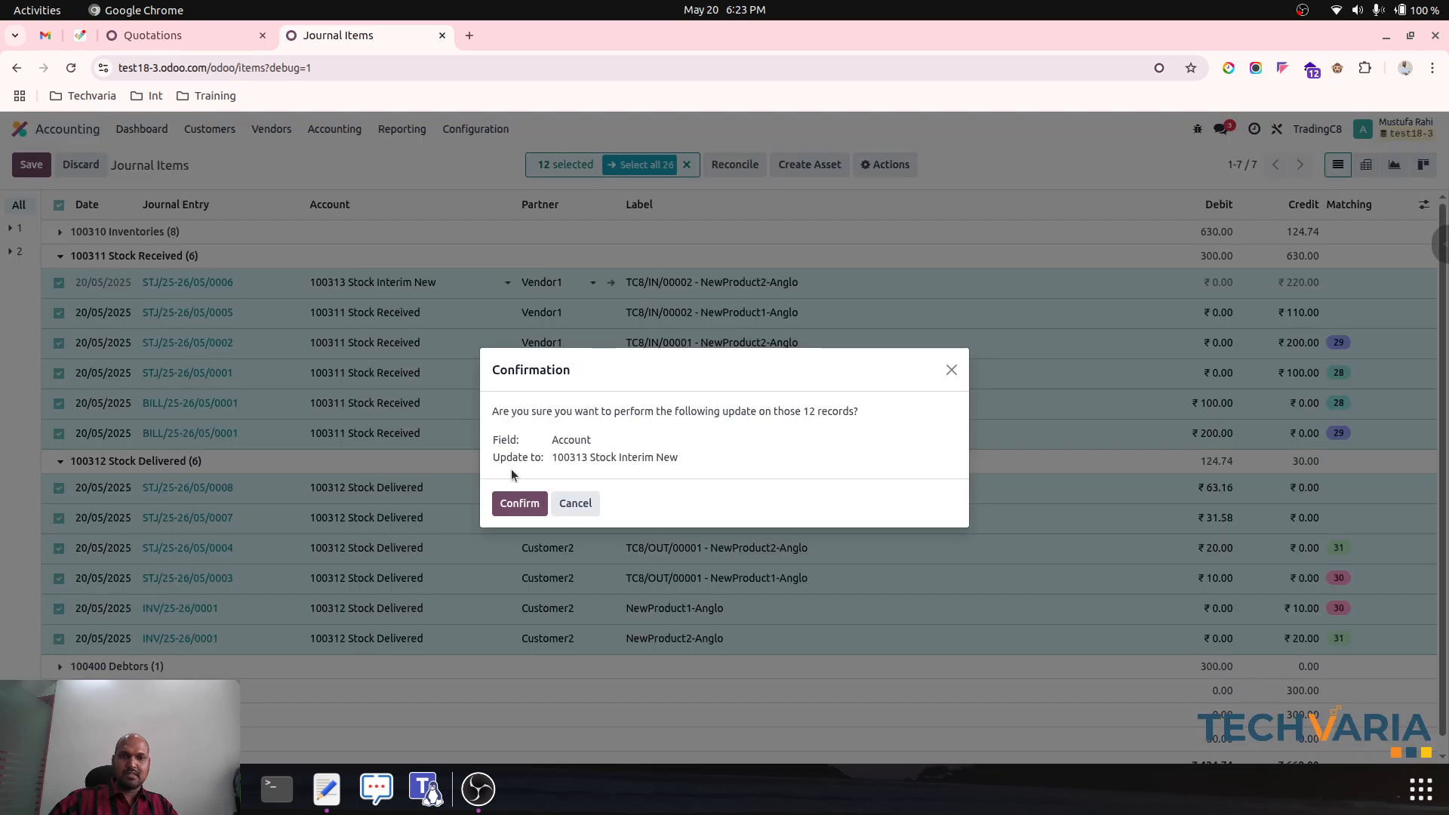
pyautogui.click(518, 502)
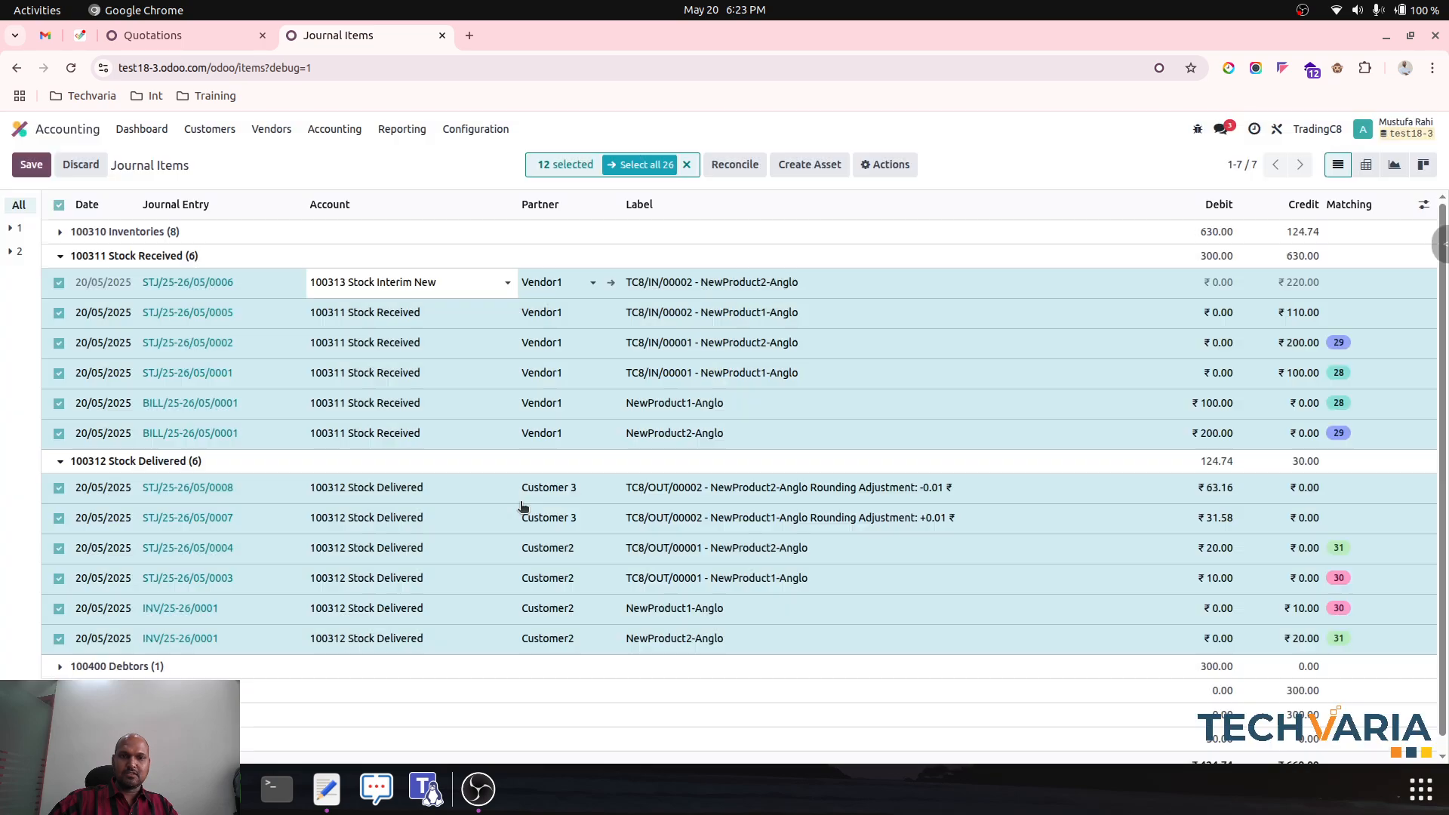
# Step: Open the General Ledger, collapse the Inventories and Debtors entries, and expand the 100313 Stock Interim New account
pyautogui.click(419, 130)
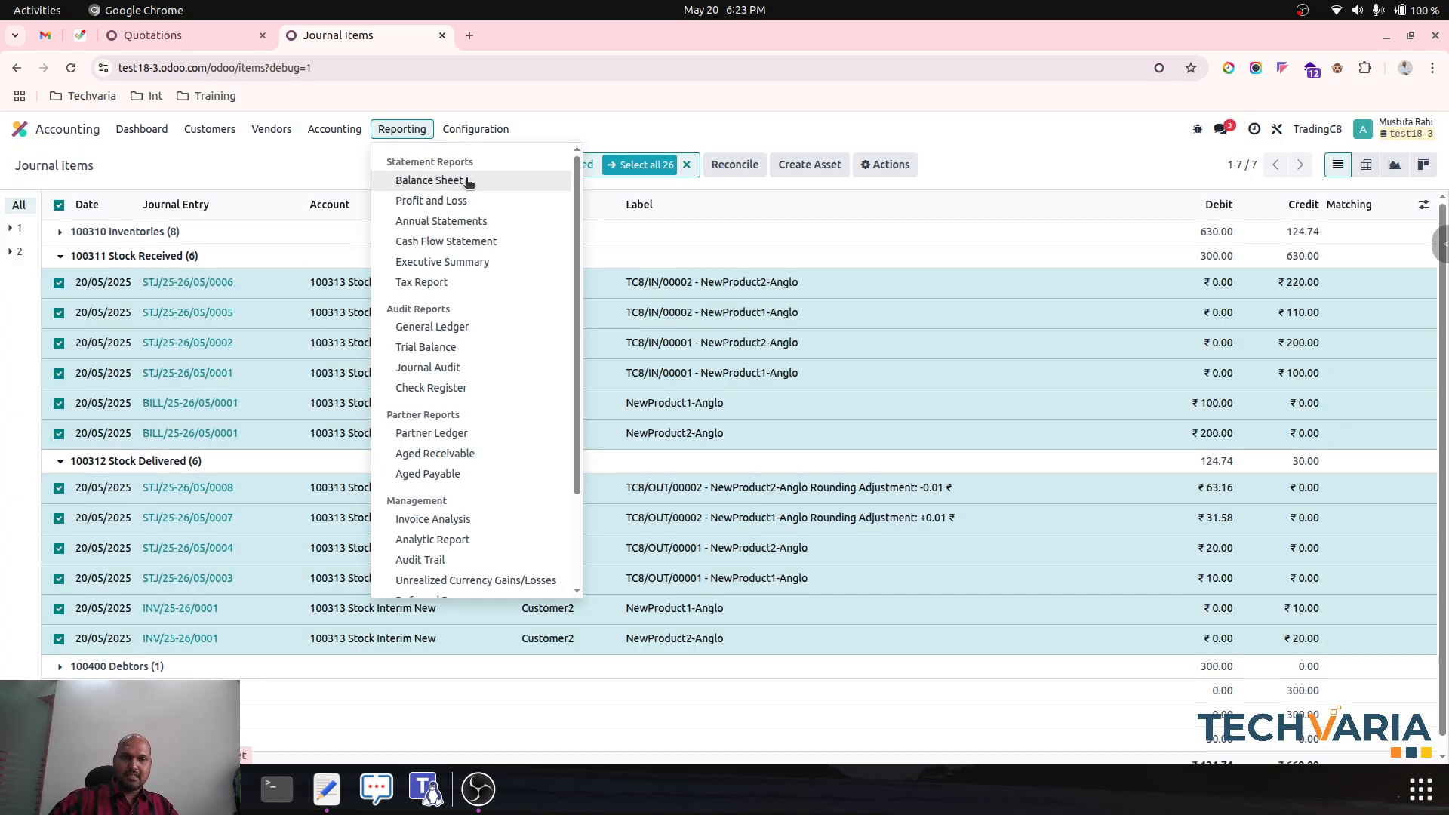
pyautogui.click(475, 327)
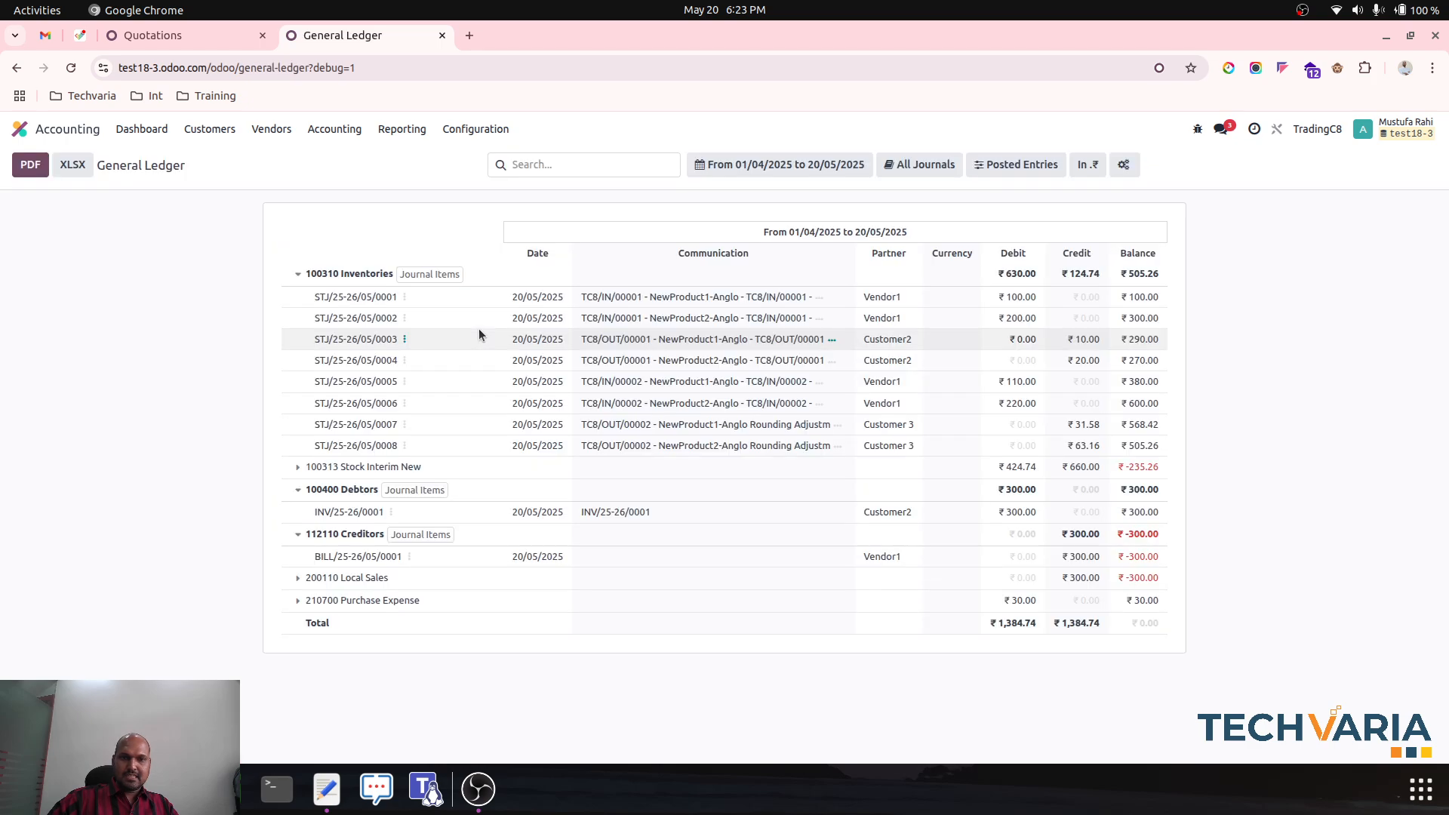
pyautogui.click(323, 274)
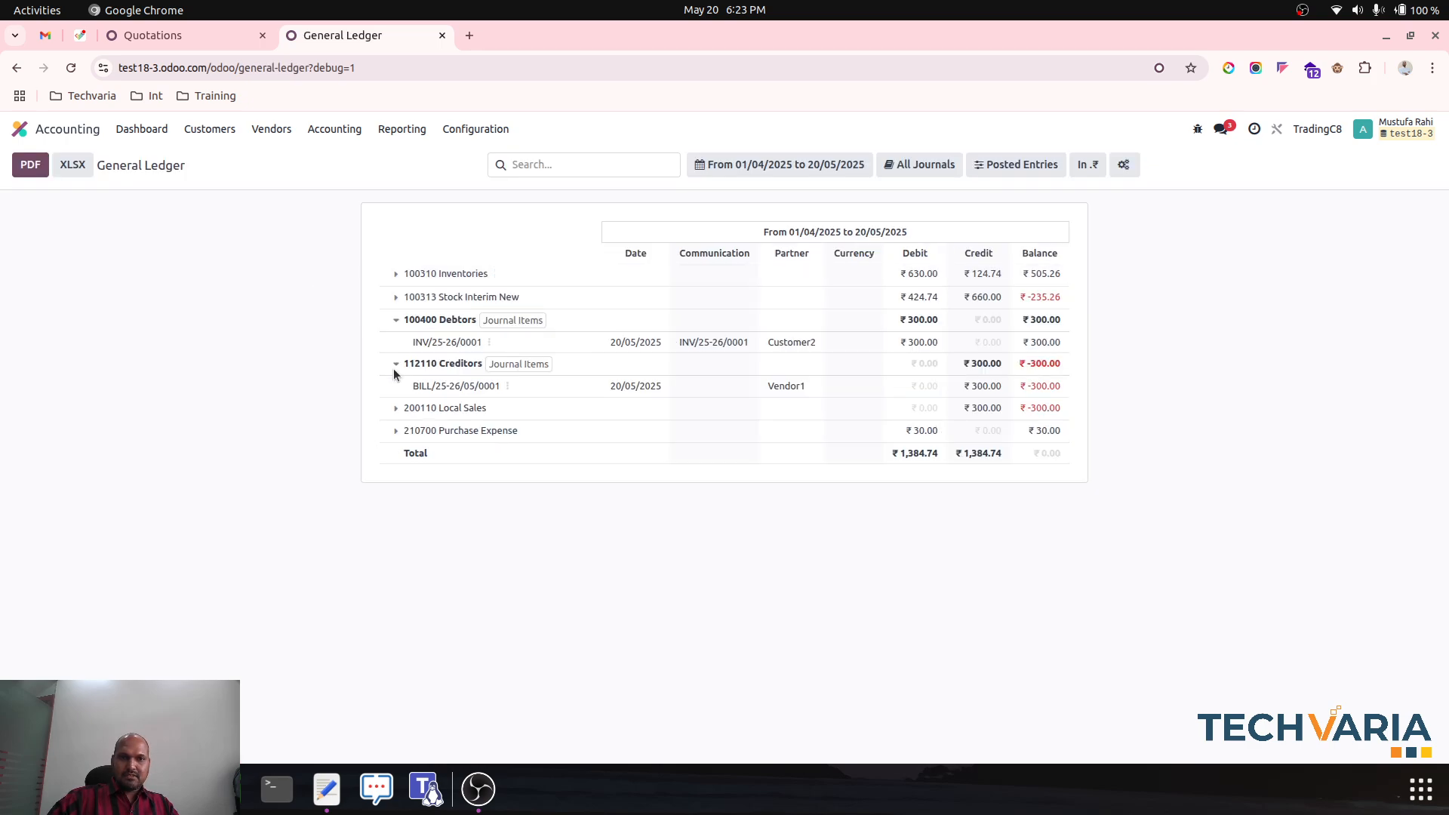
pyautogui.click(469, 329)
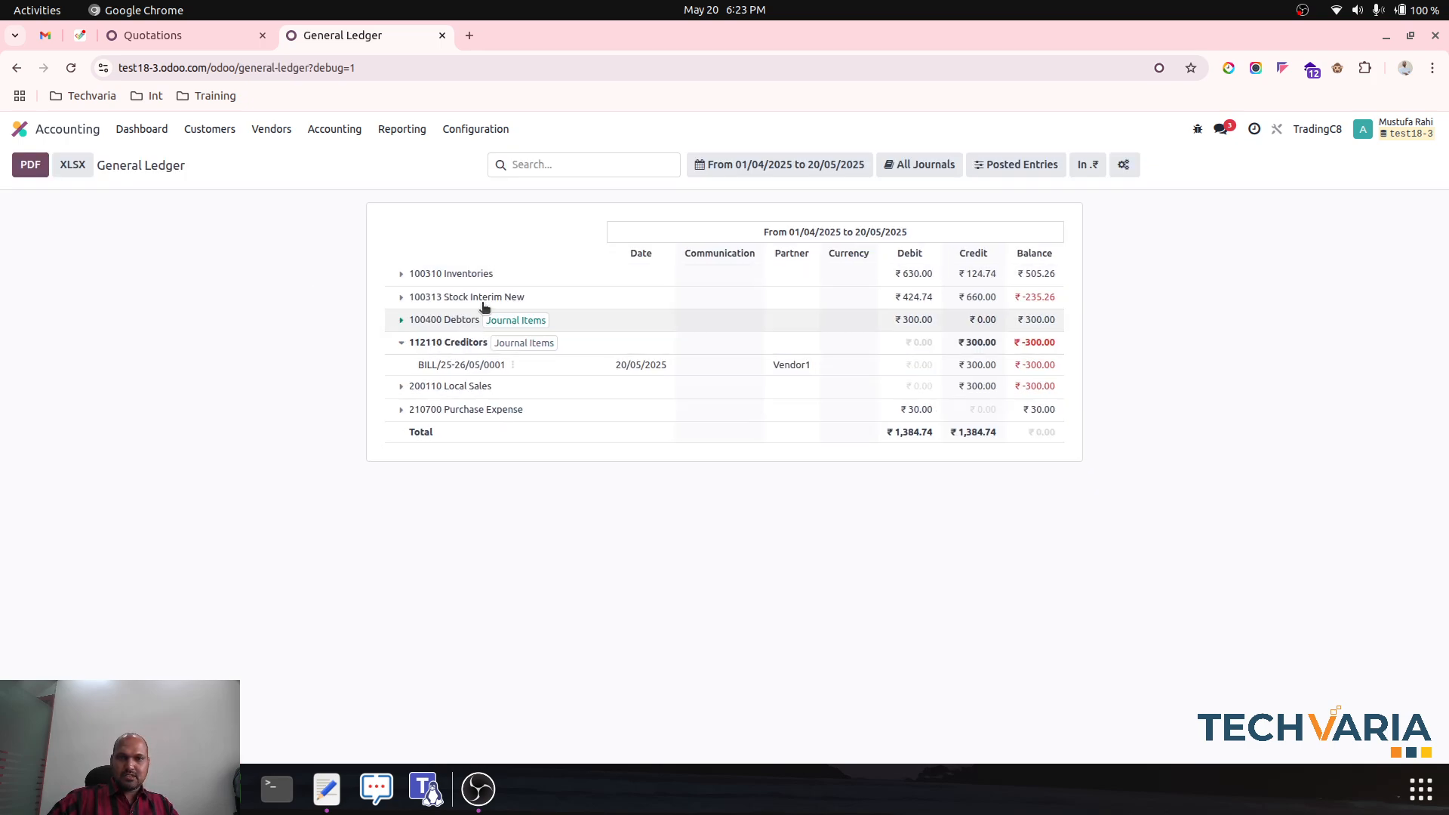
pyautogui.click(989, 295)
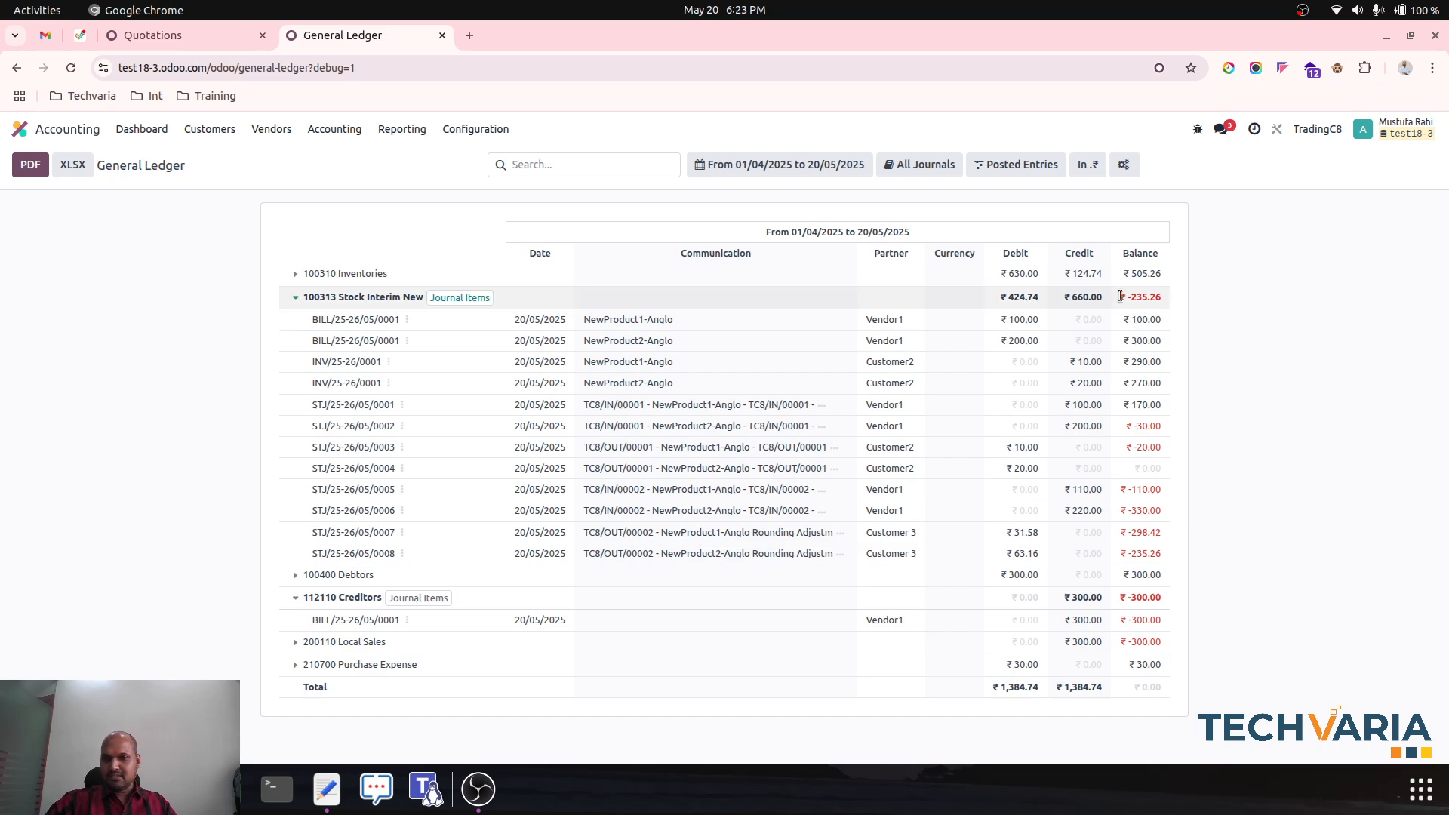
# Step: Examine the Stock Interim New balance in the ledger and expand the 100310 Inventories entries for comparison
pyautogui.moveTo(1125, 296); pyautogui.dragTo(1165, 298)
pyautogui.click(1247, 315)
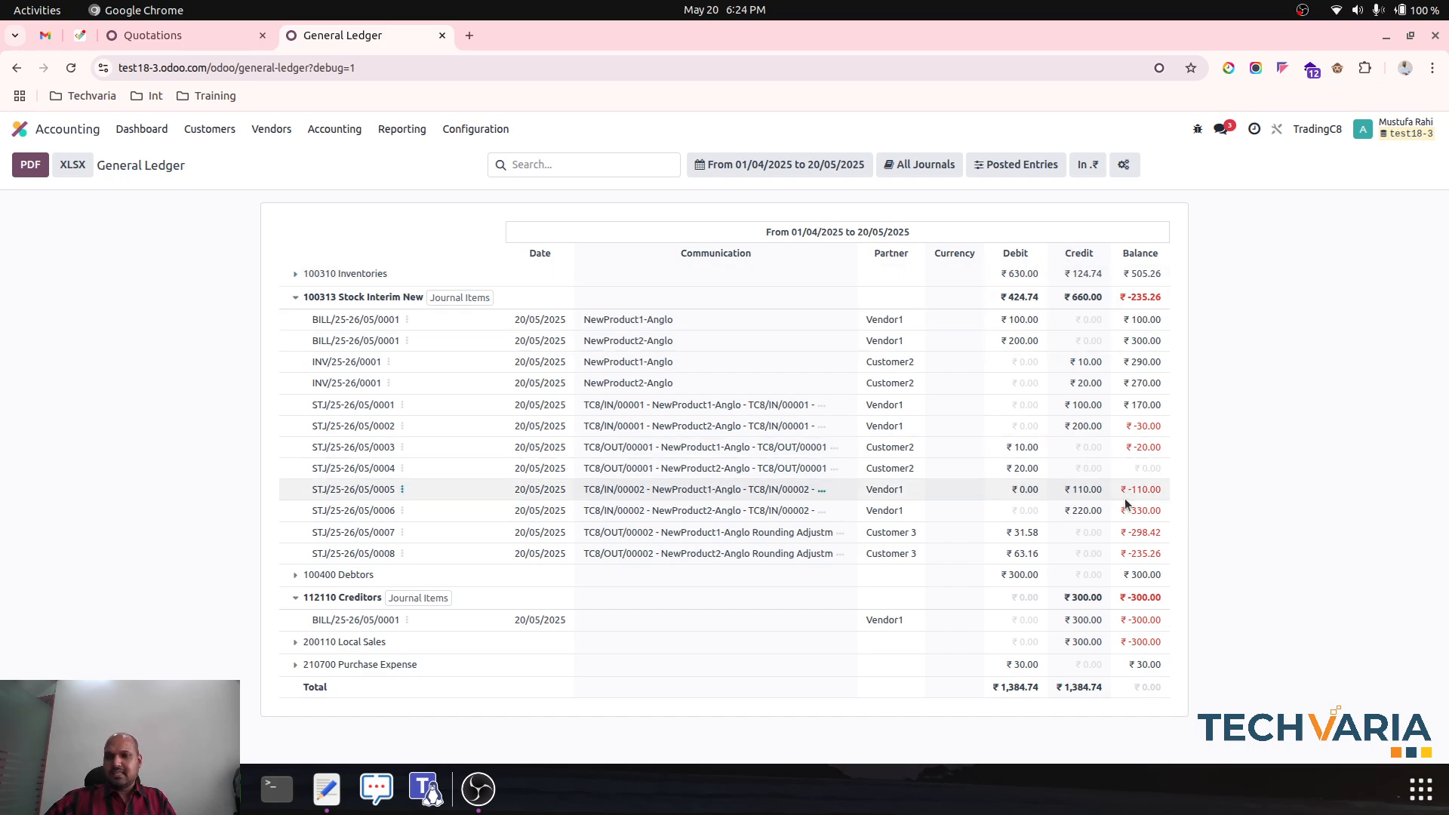
pyautogui.moveTo(1125, 295); pyautogui.dragTo(1166, 297)
pyautogui.click(1212, 322)
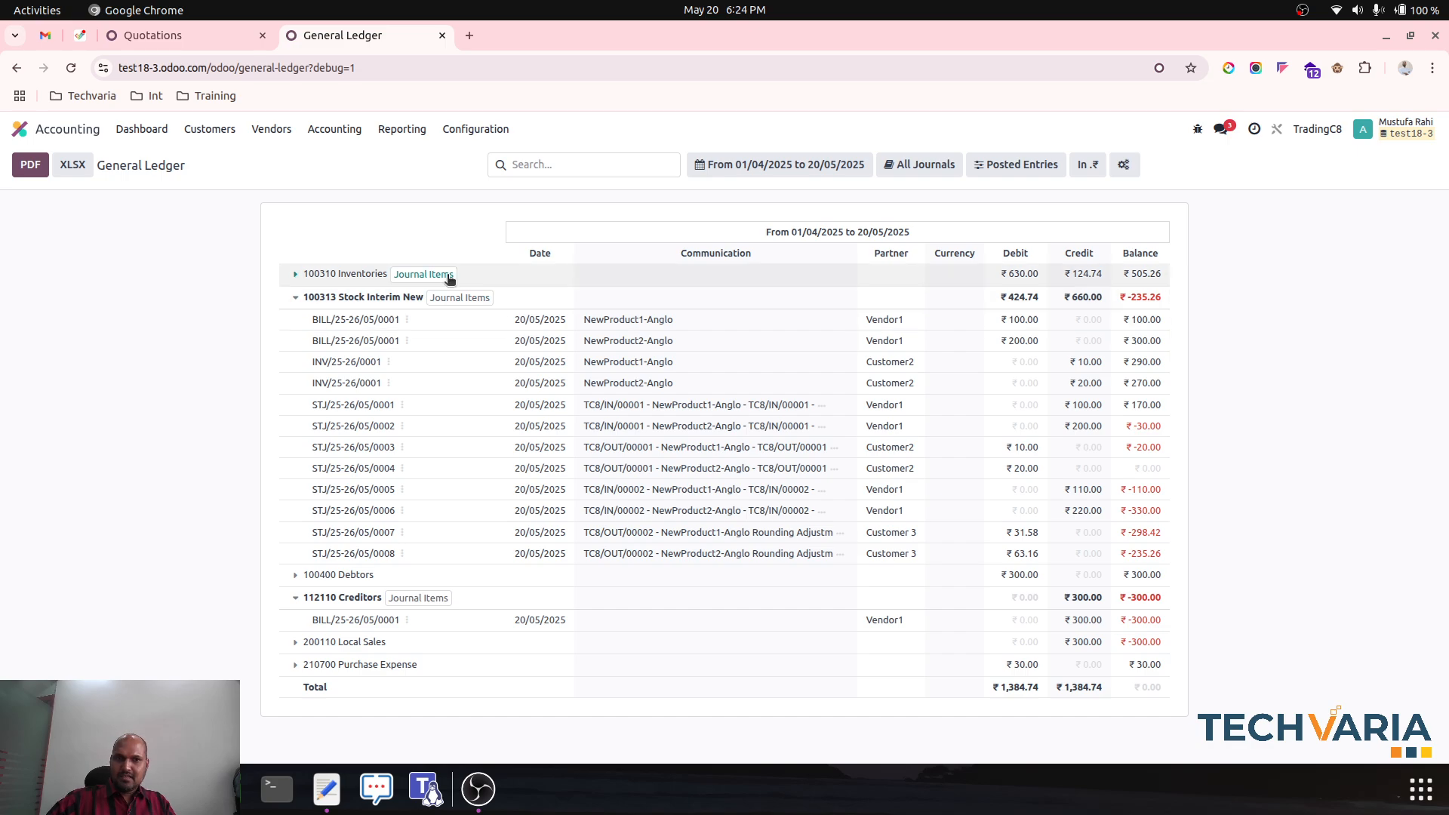
pyautogui.click(365, 279)
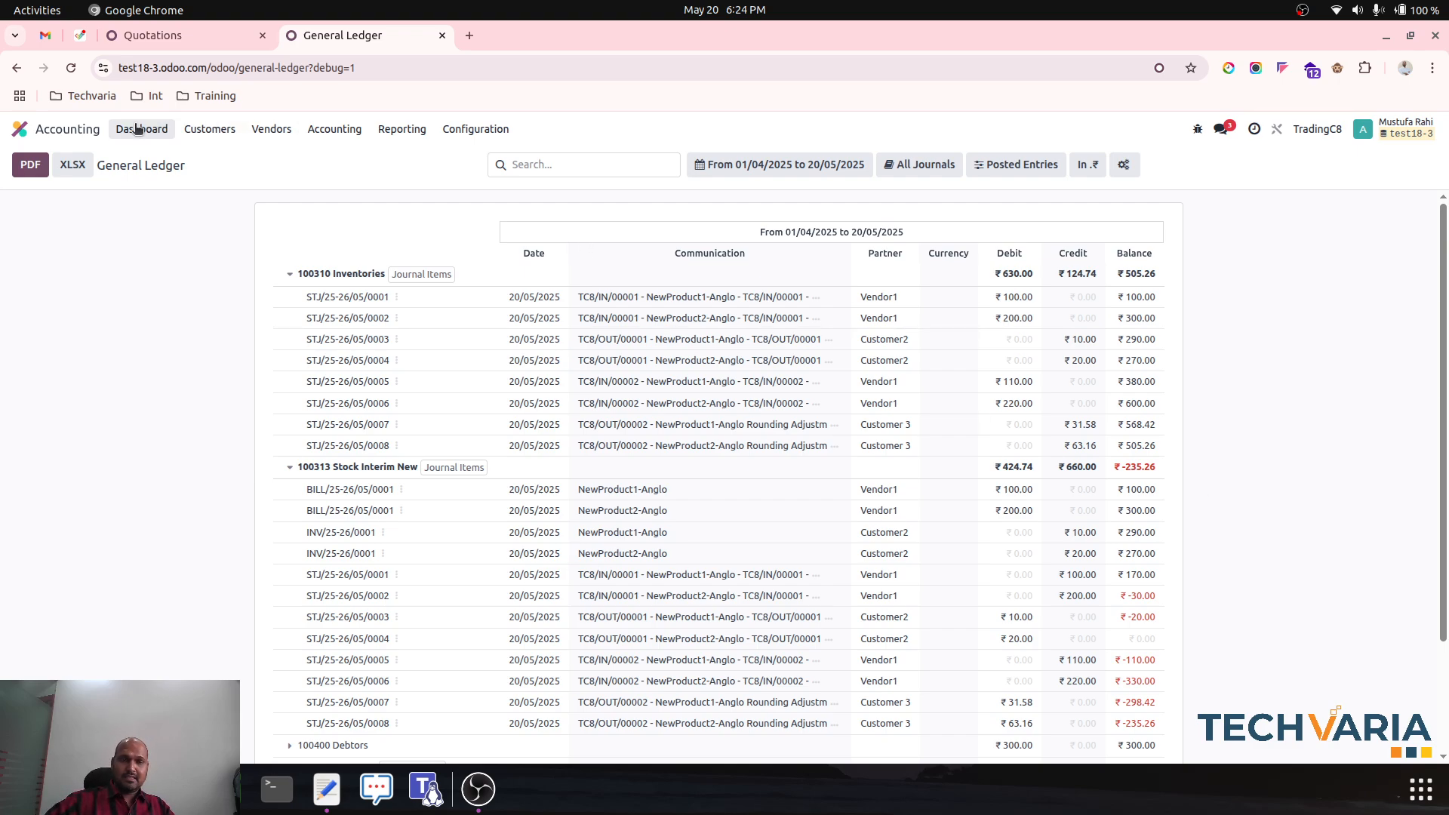
# Step: Open the Customer 3 sales order awaiting invoicing from the Sales Orders list
pyautogui.click(20, 129)
pyautogui.click(547, 380)
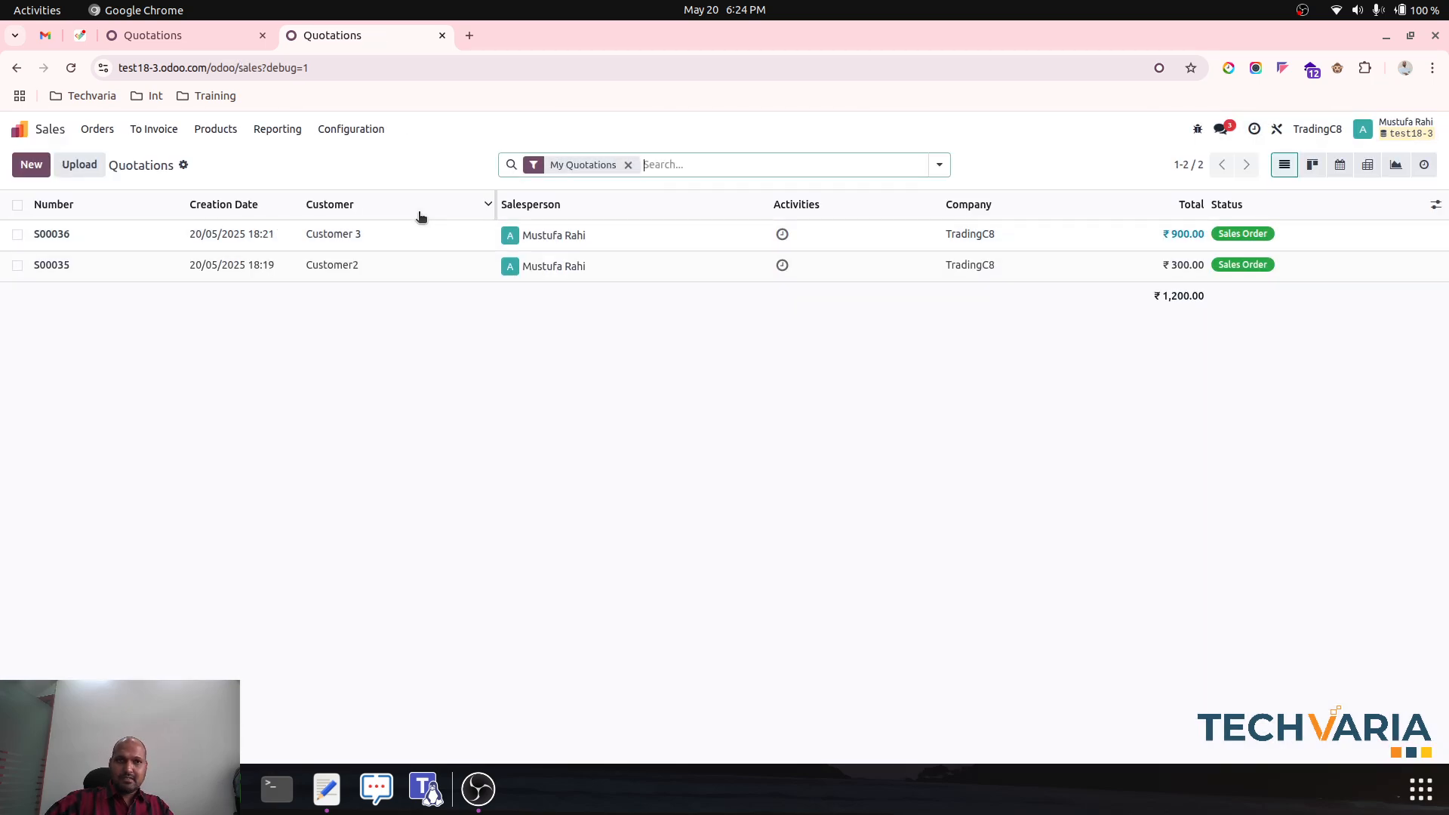
pyautogui.click(97, 129)
pyautogui.click(132, 179)
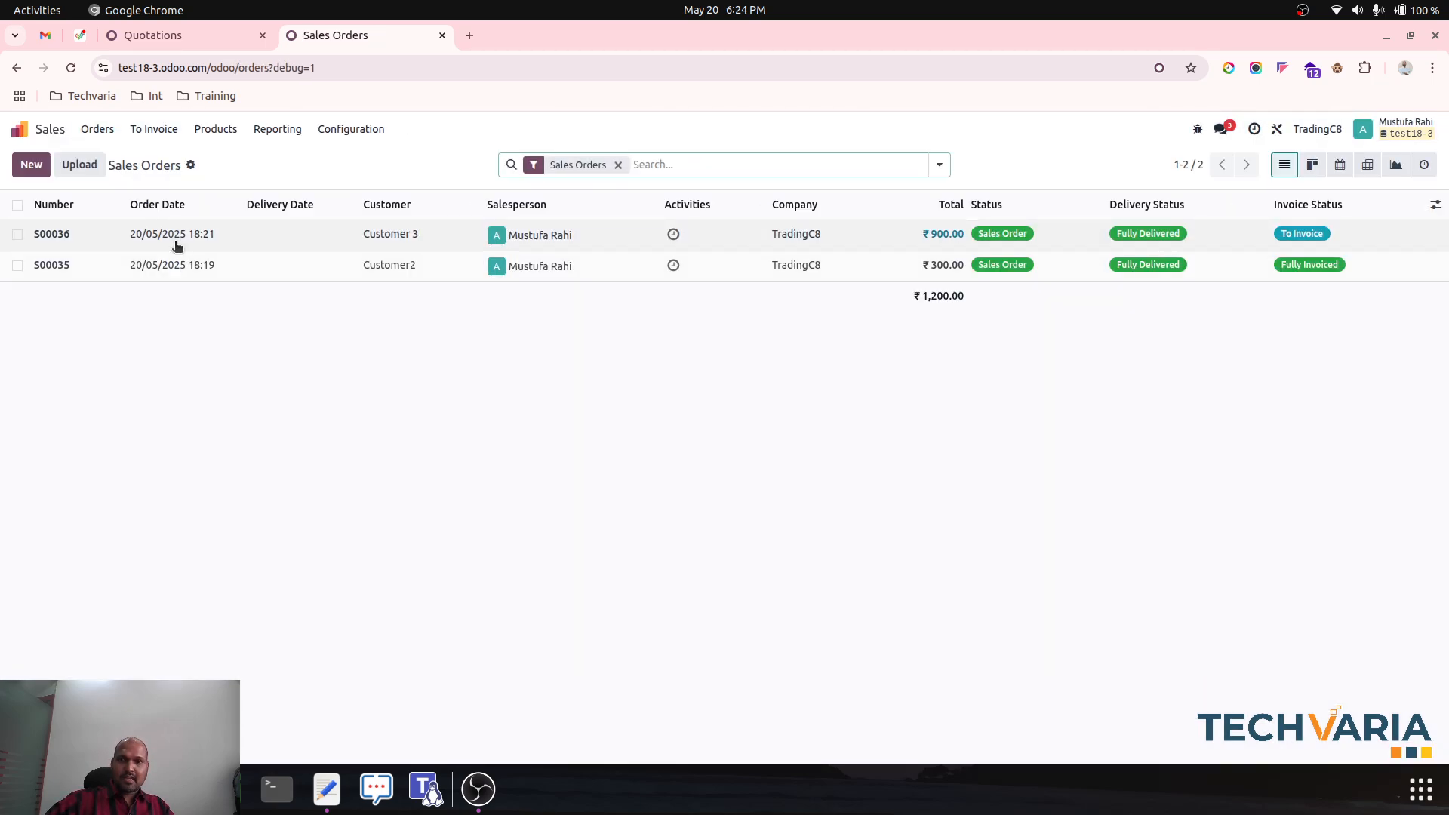
pyautogui.click(175, 240)
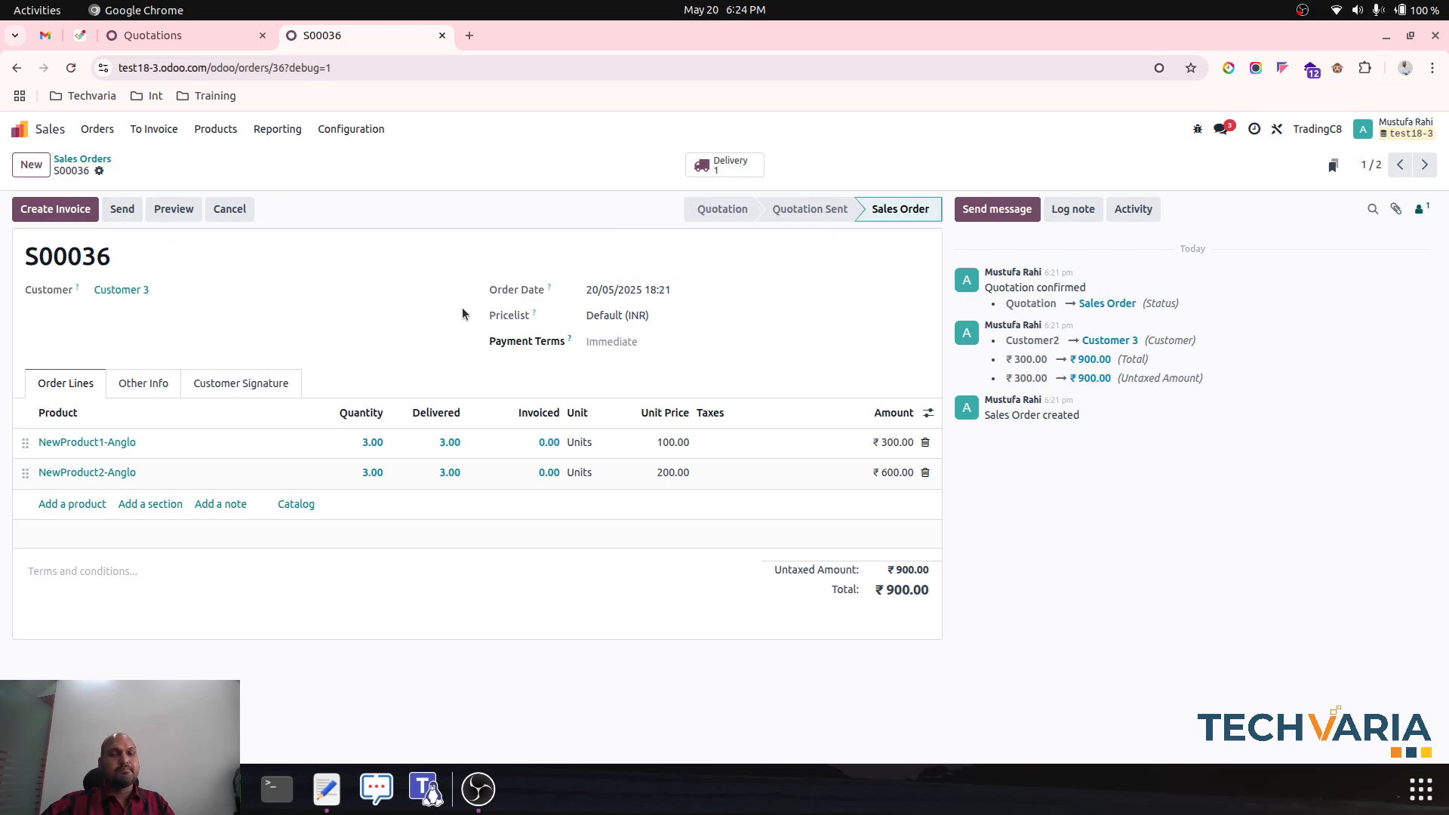
# Step: Create a regular invoice from the sales order and confirm it after reviewing its journal items
pyautogui.click(89, 211)
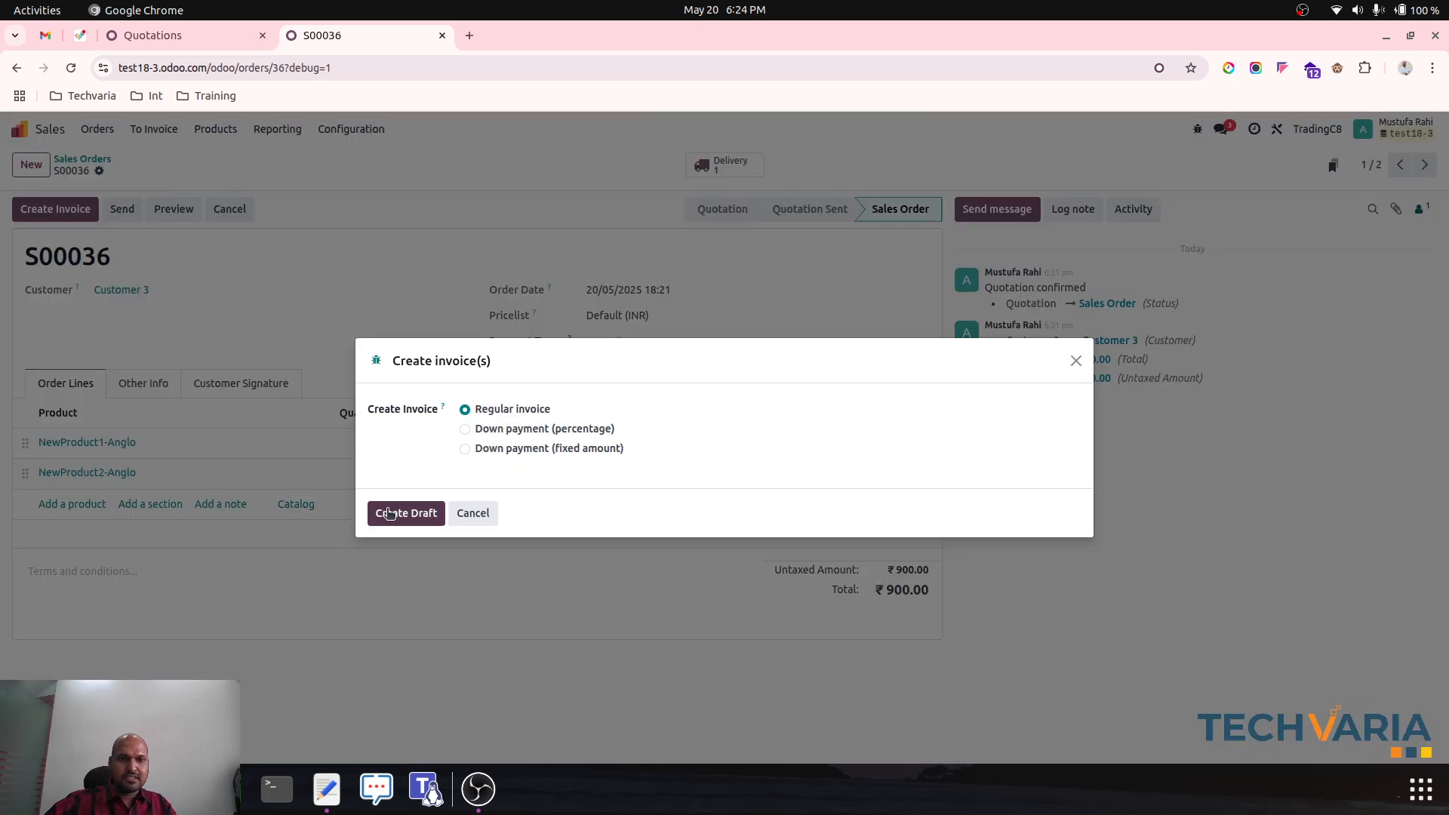
pyautogui.click(396, 513)
pyautogui.click(155, 438)
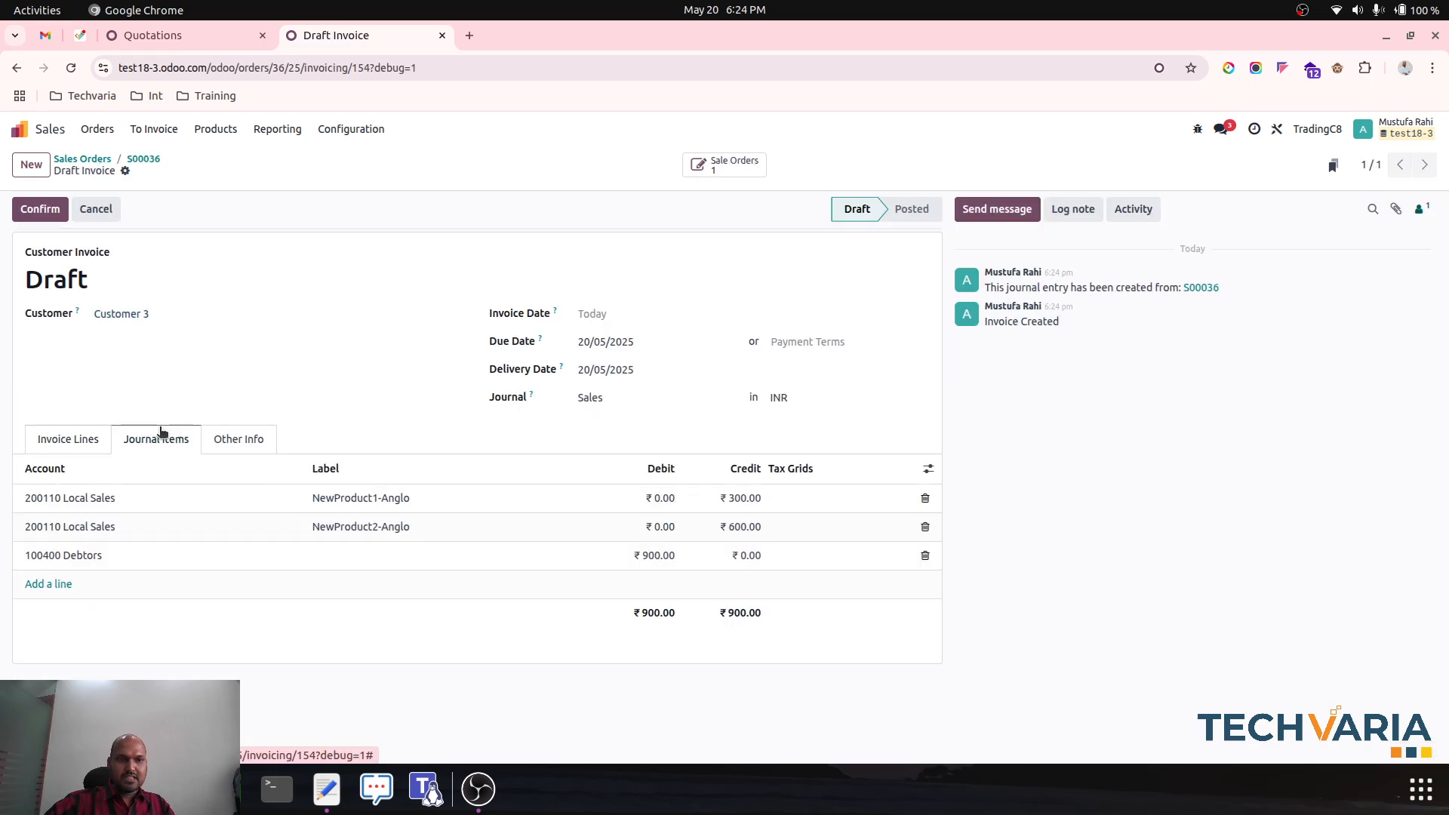
pyautogui.click(40, 209)
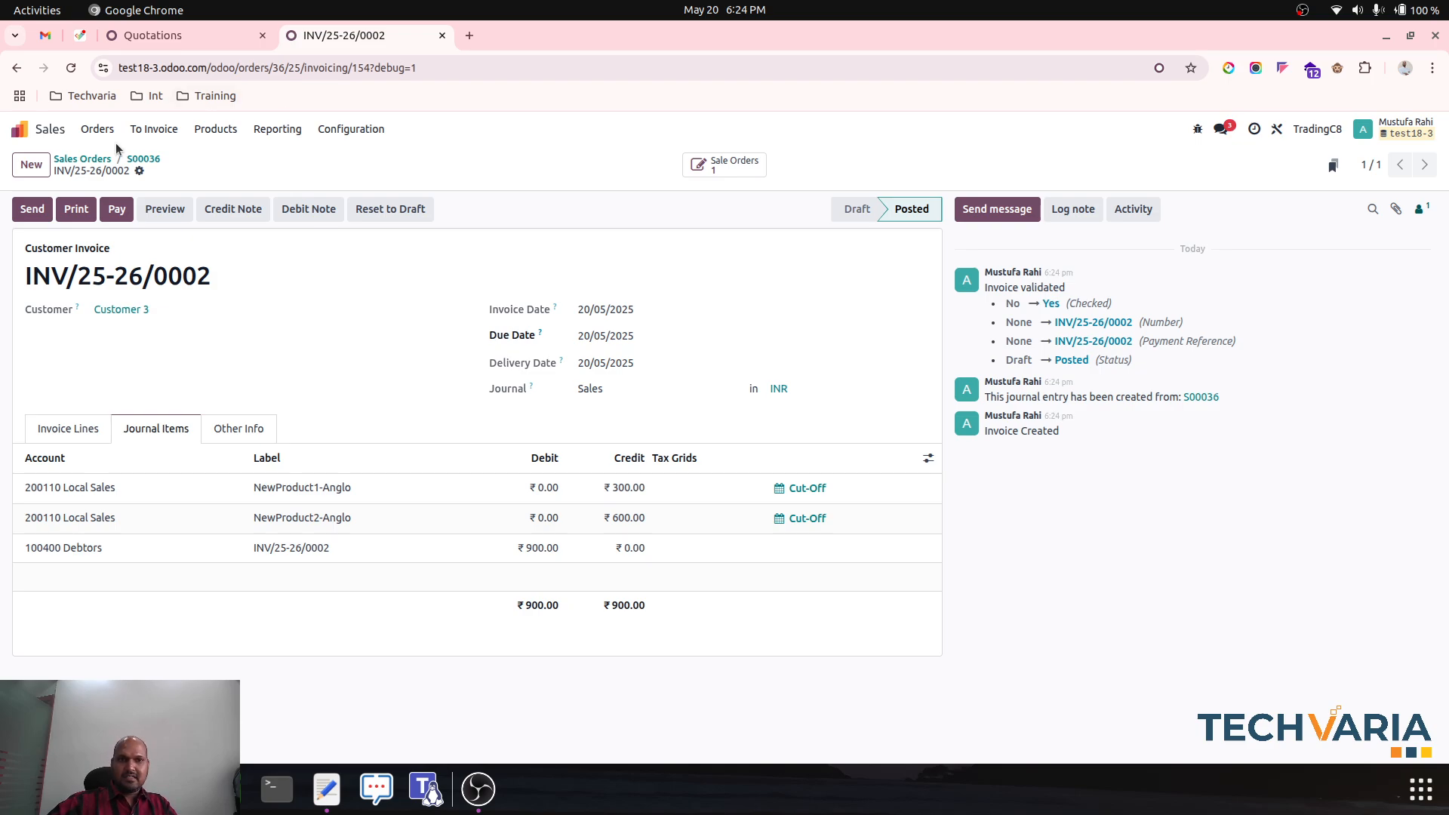
# Step: Open the Vendor1 purchase order with billing status Waiting Bills from the Purchase Orders list in the Purchase app
pyautogui.click(82, 159)
pyautogui.click(19, 129)
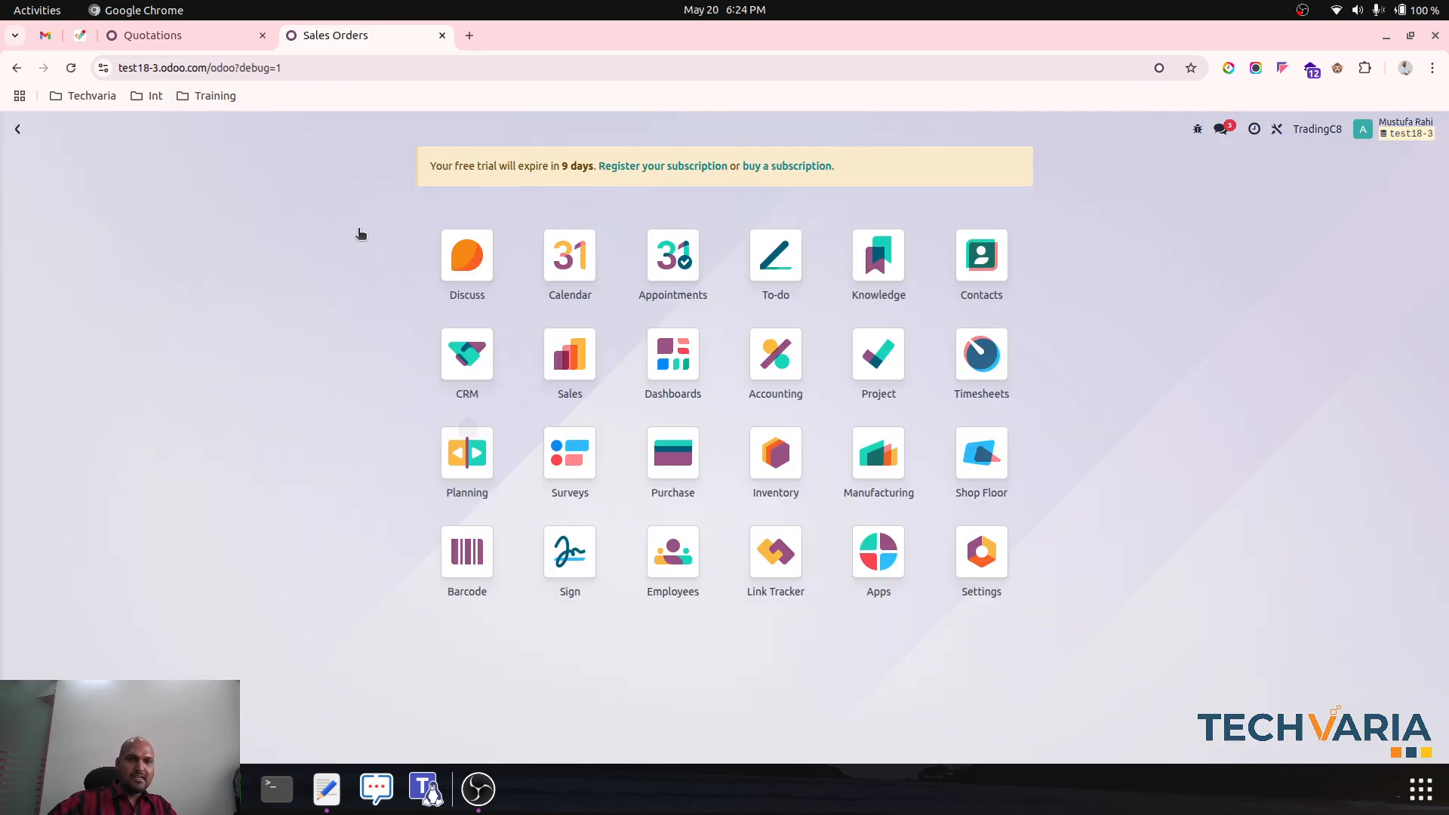
pyautogui.click(679, 460)
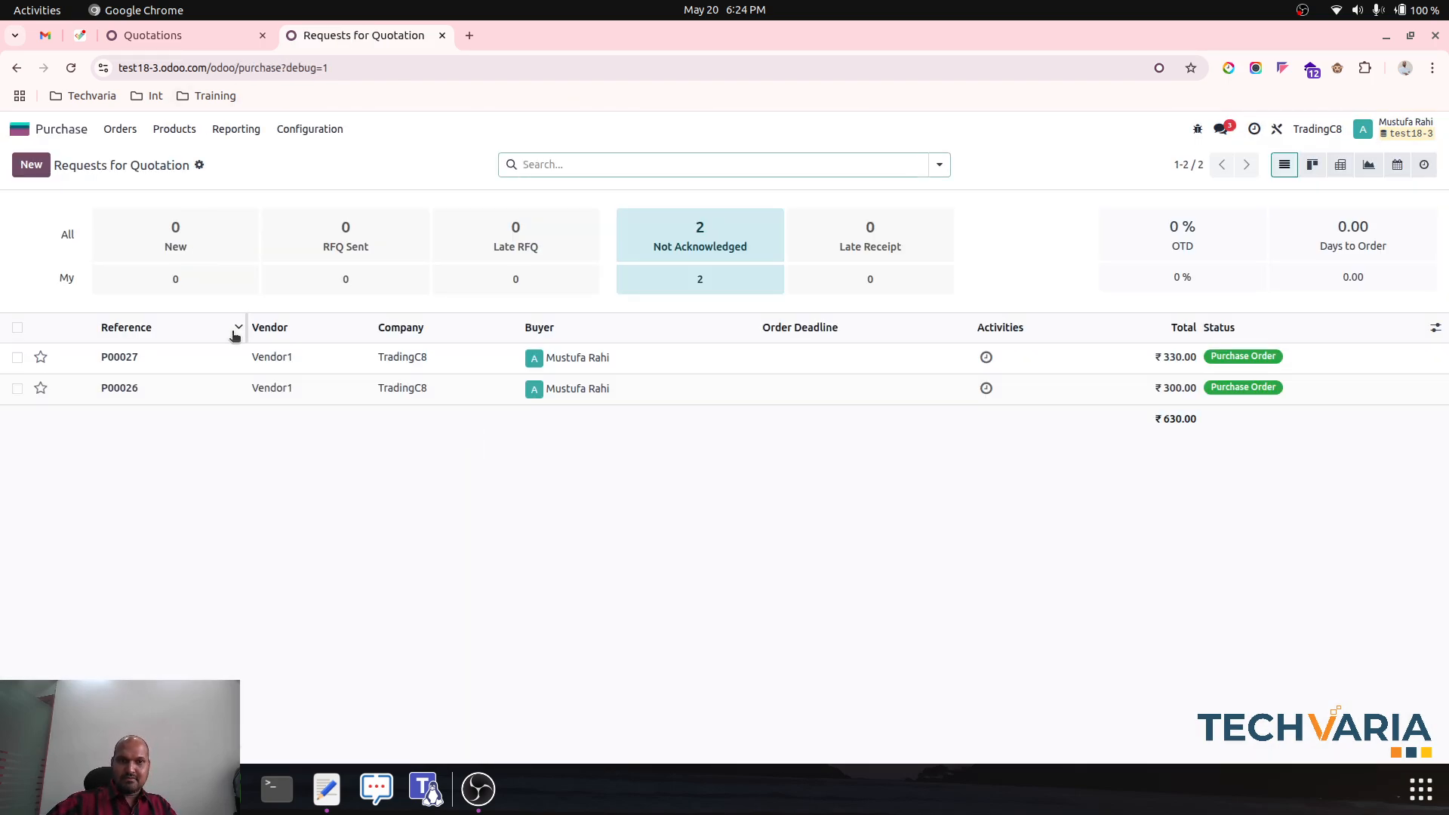
pyautogui.click(120, 129)
pyautogui.click(142, 176)
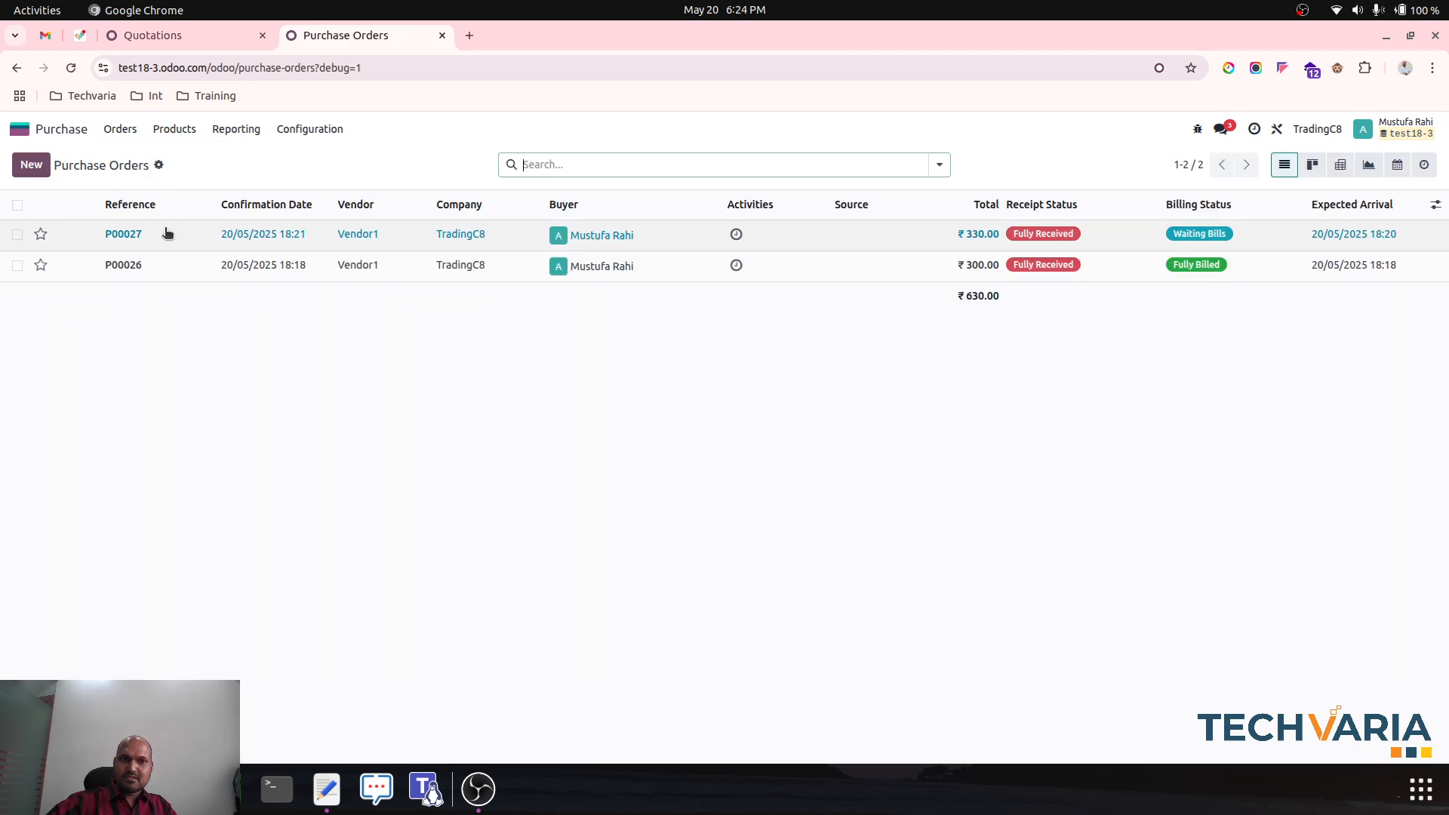
pyautogui.click(179, 233)
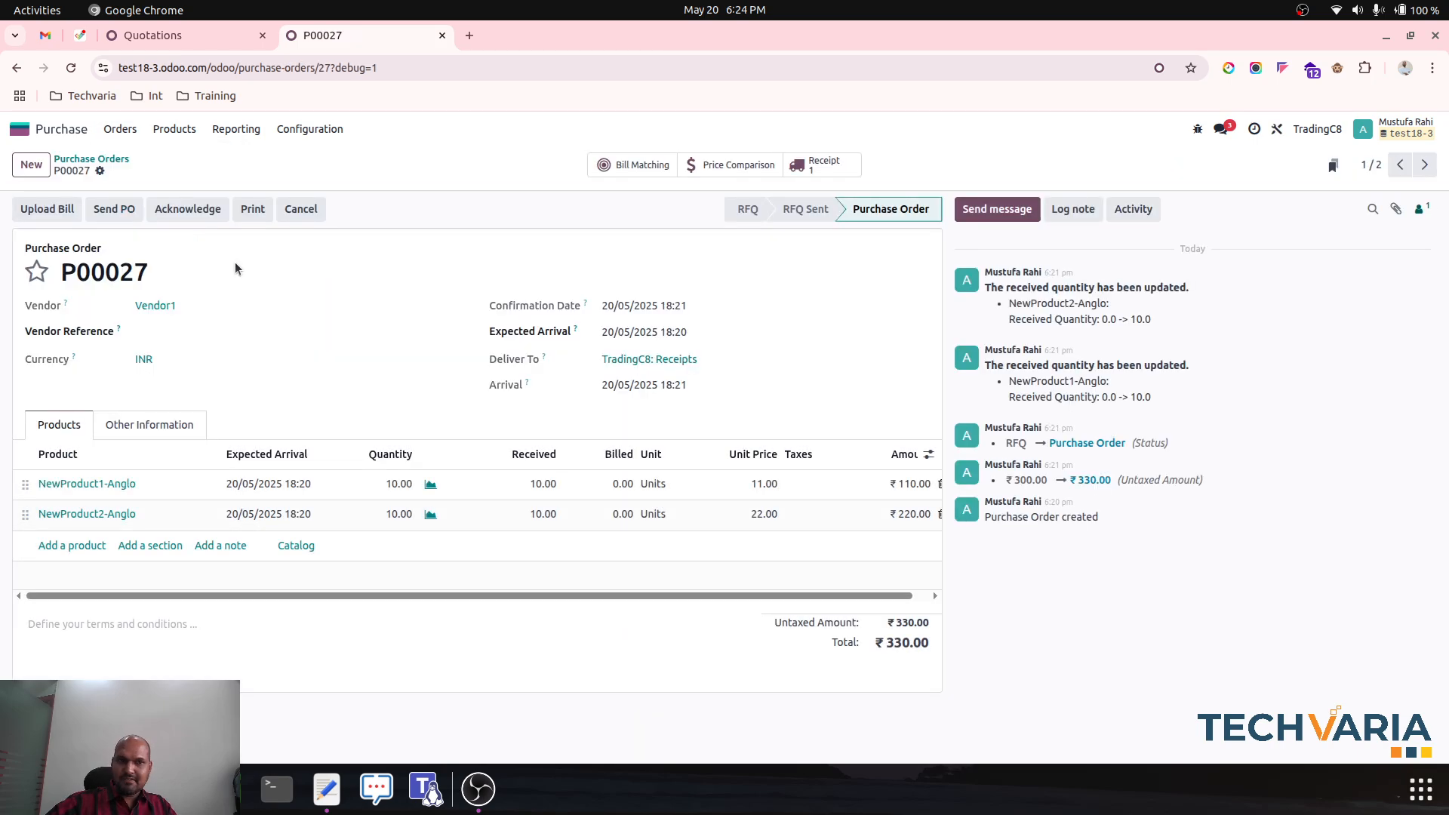
# Step: Create the vendor bill by uploading image.png to the purchase order, confirm it, and review its journal items
pyautogui.click(61, 211)
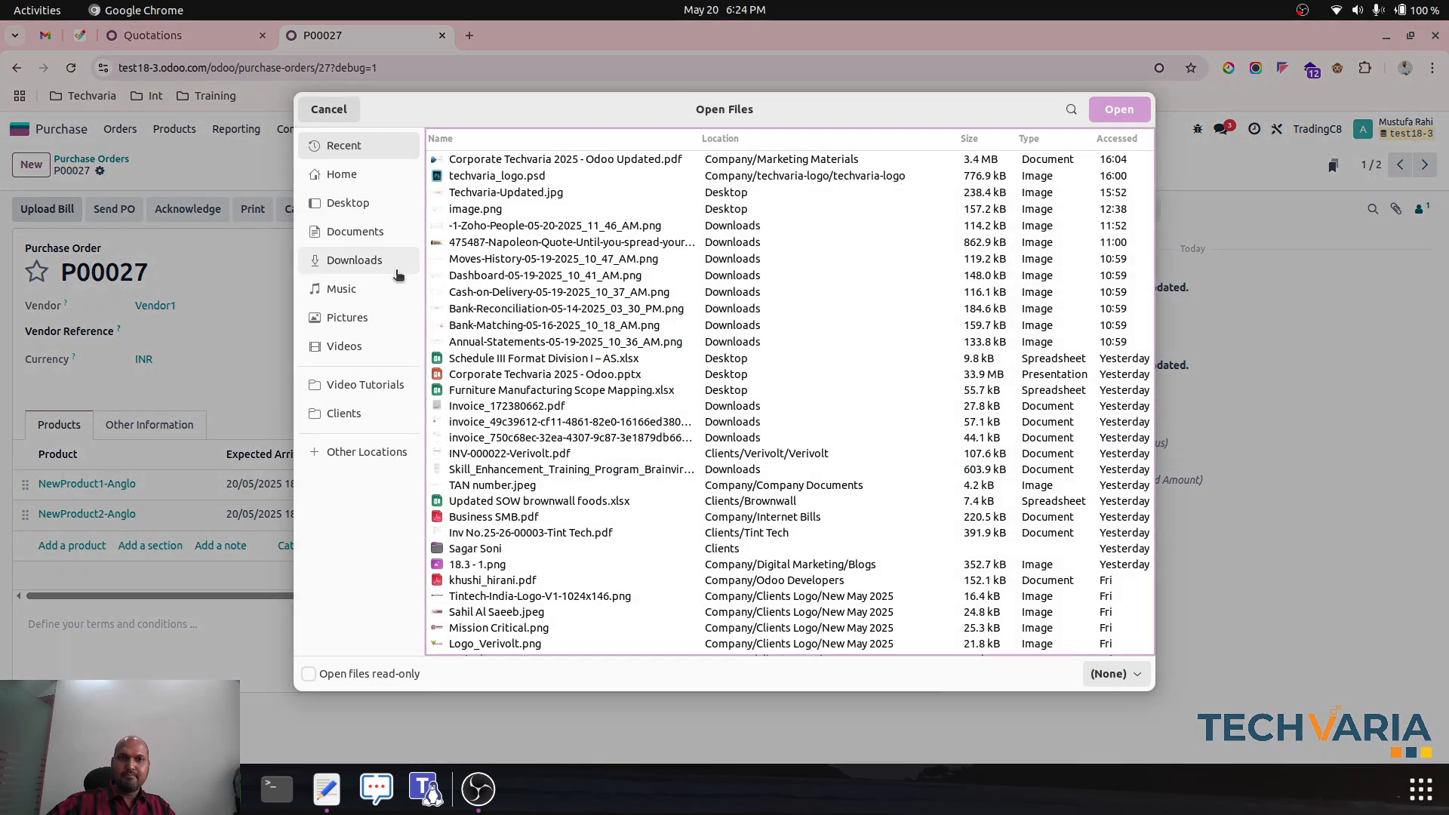
pyautogui.doubleClick(515, 215)
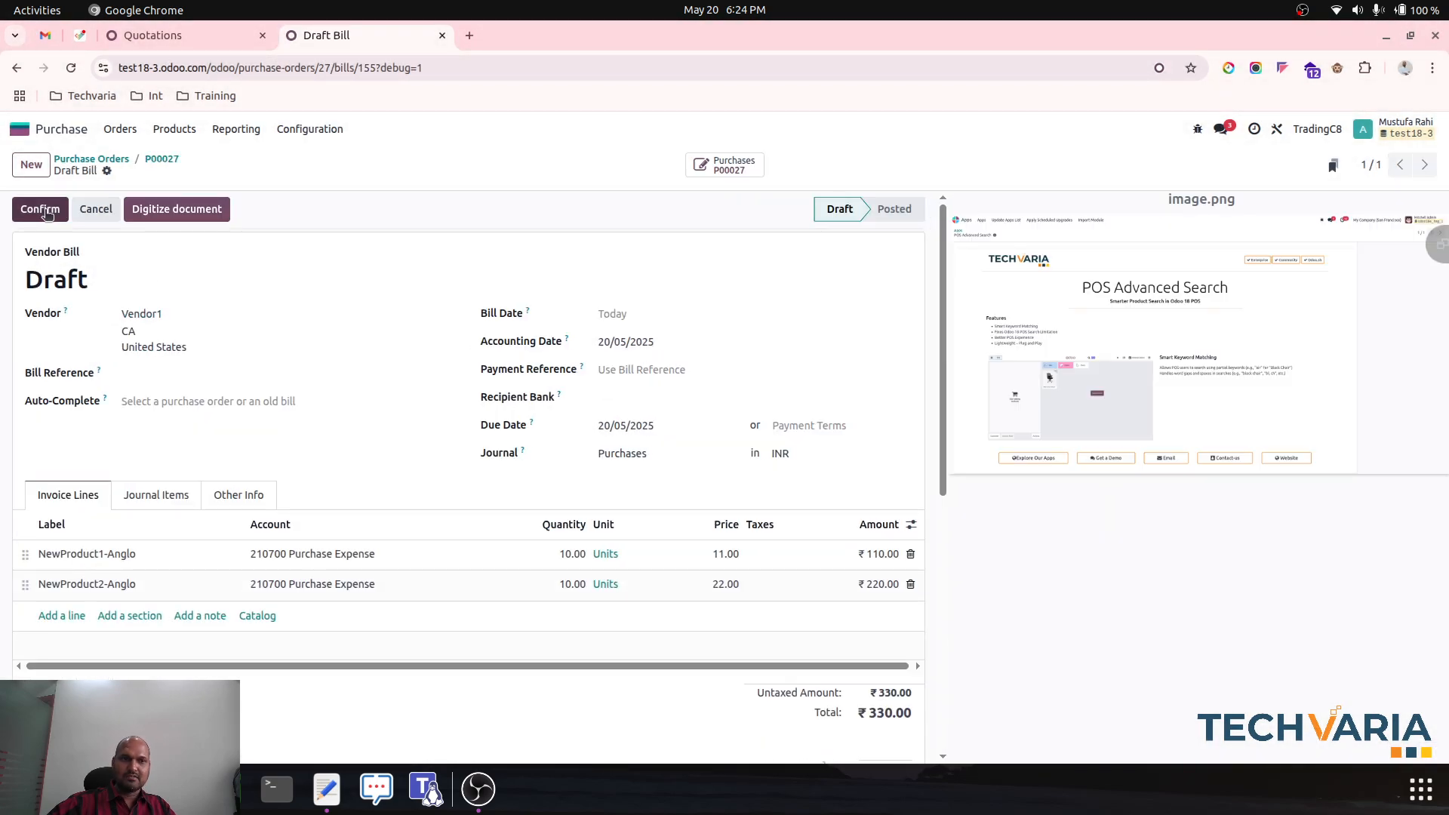
pyautogui.click(45, 210)
pyautogui.click(156, 487)
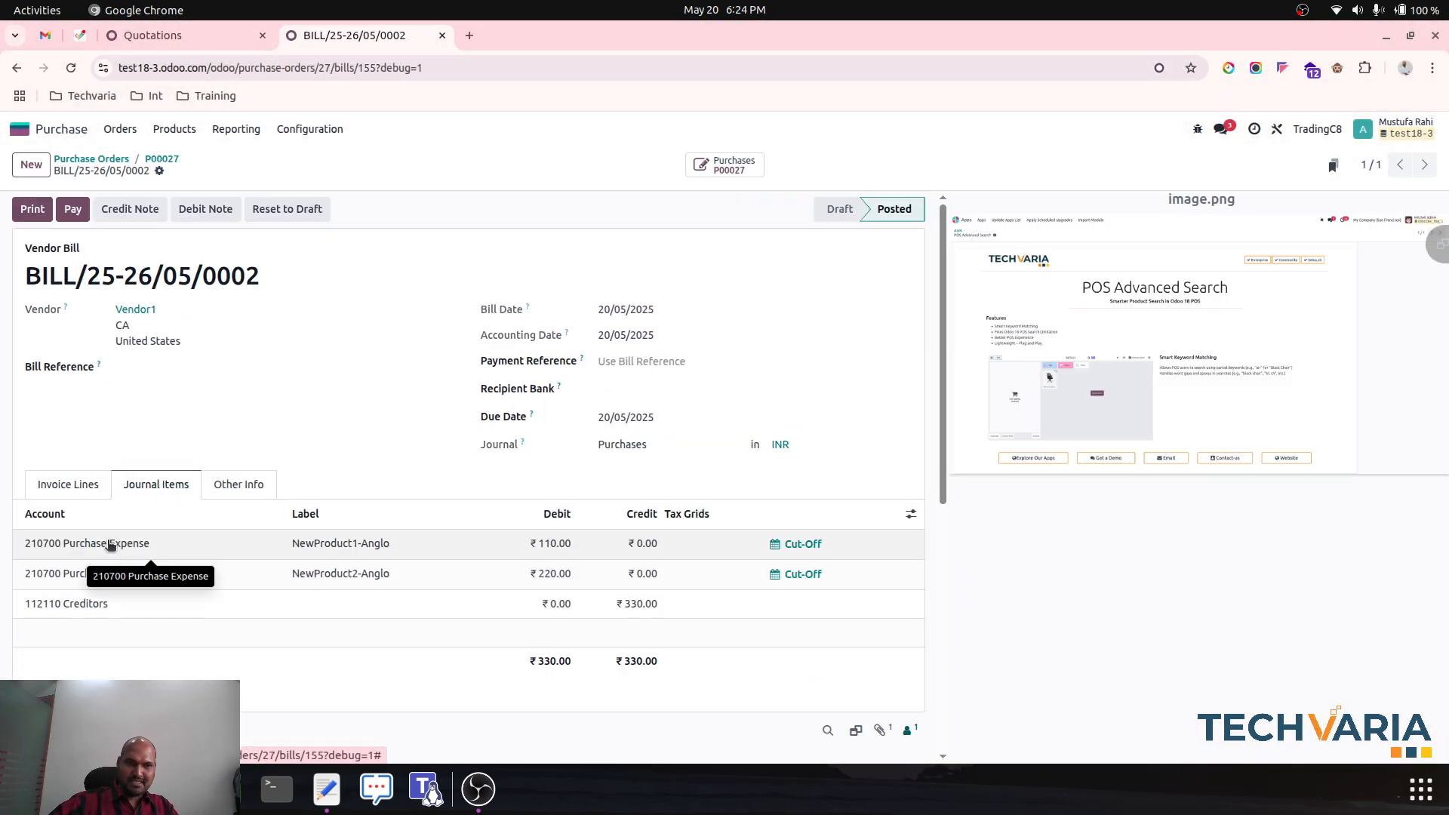
pyautogui.click(50, 485)
pyautogui.click(160, 158)
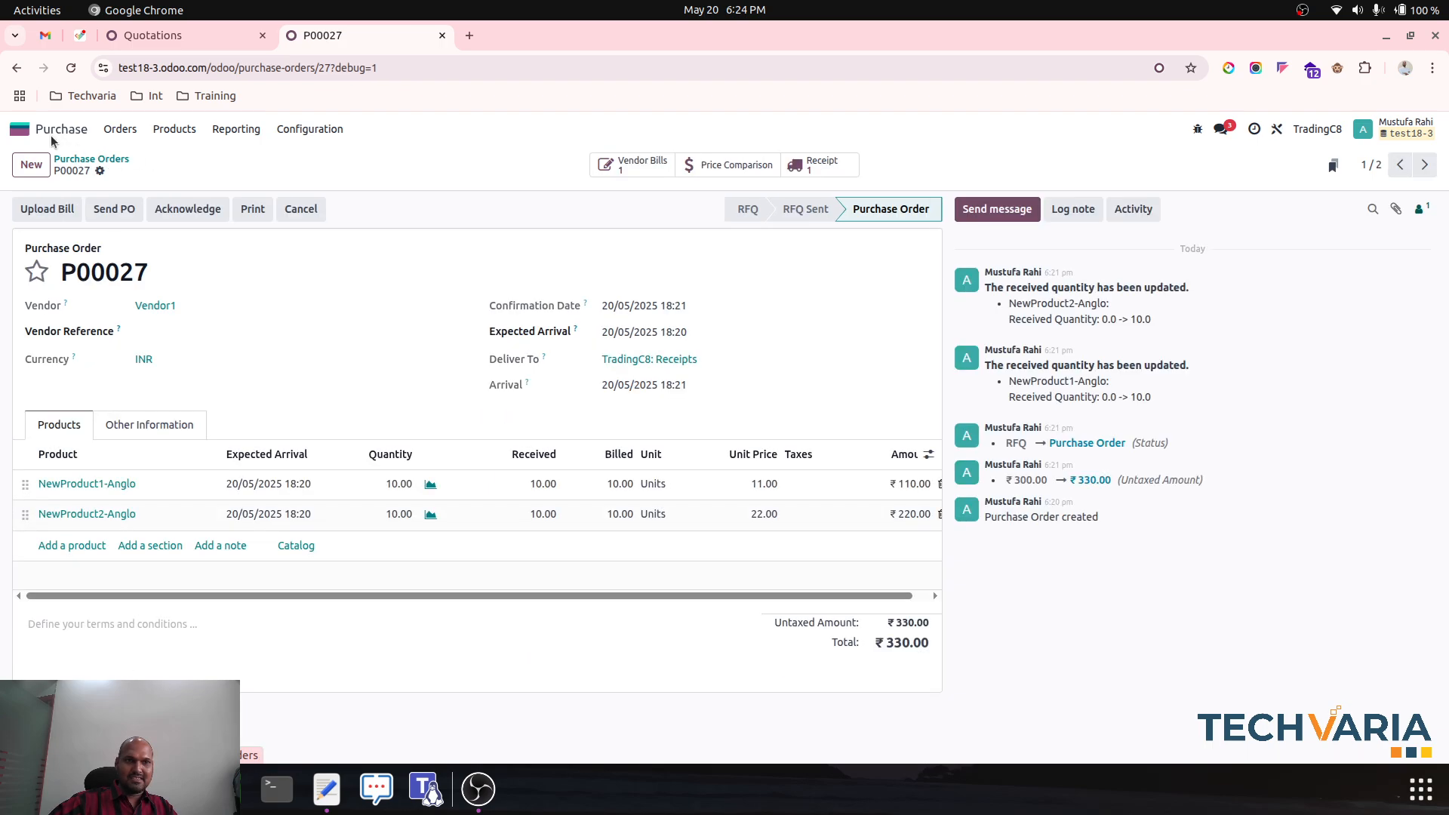
# Step: Open the earlier ₹300.00 vendor bill from the Accounting app's Bills list and examine its journal items
pyautogui.click(52, 139)
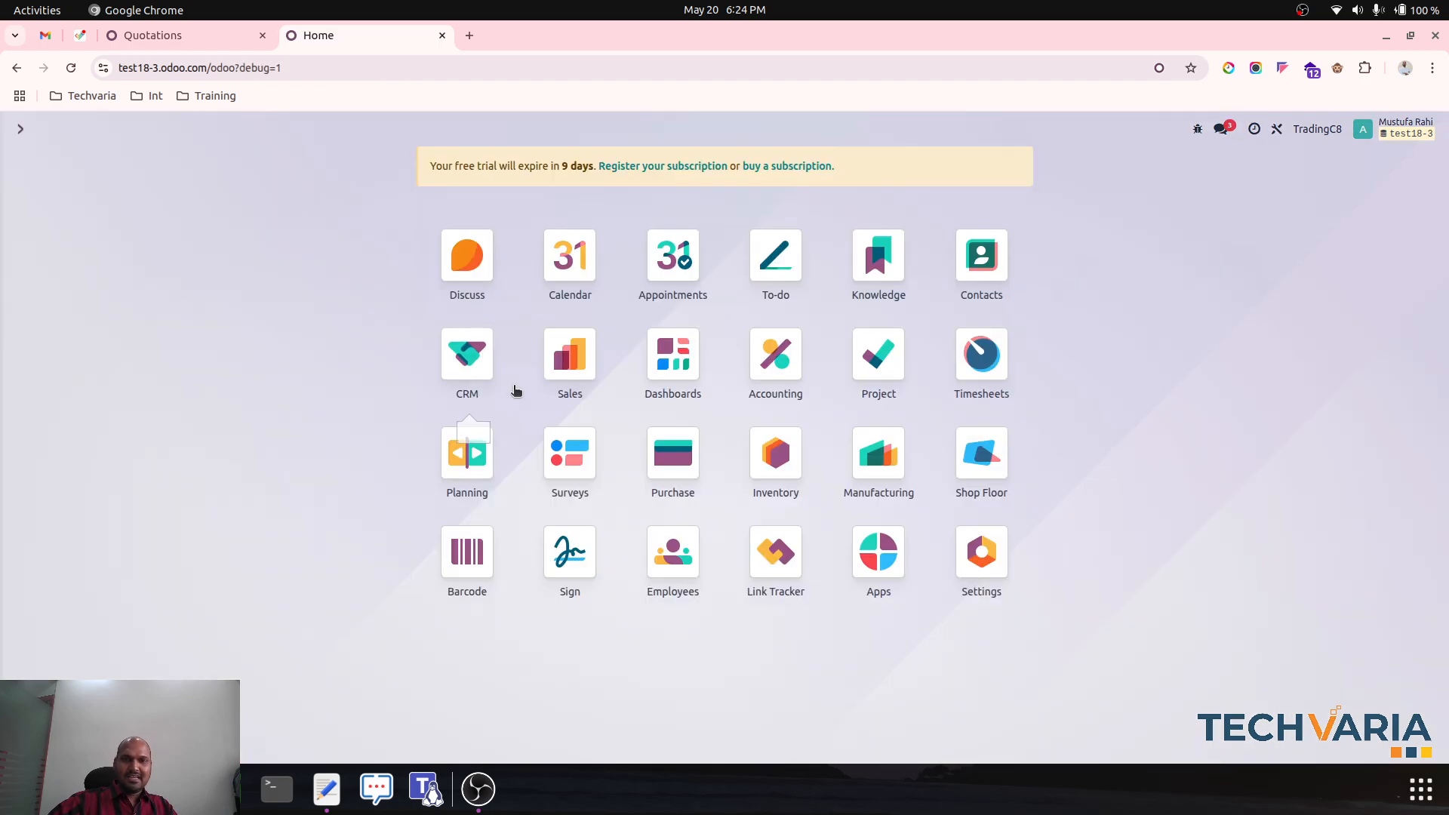
pyautogui.click(767, 369)
pyautogui.click(209, 128)
pyautogui.moveTo(271, 128)
pyautogui.click(278, 157)
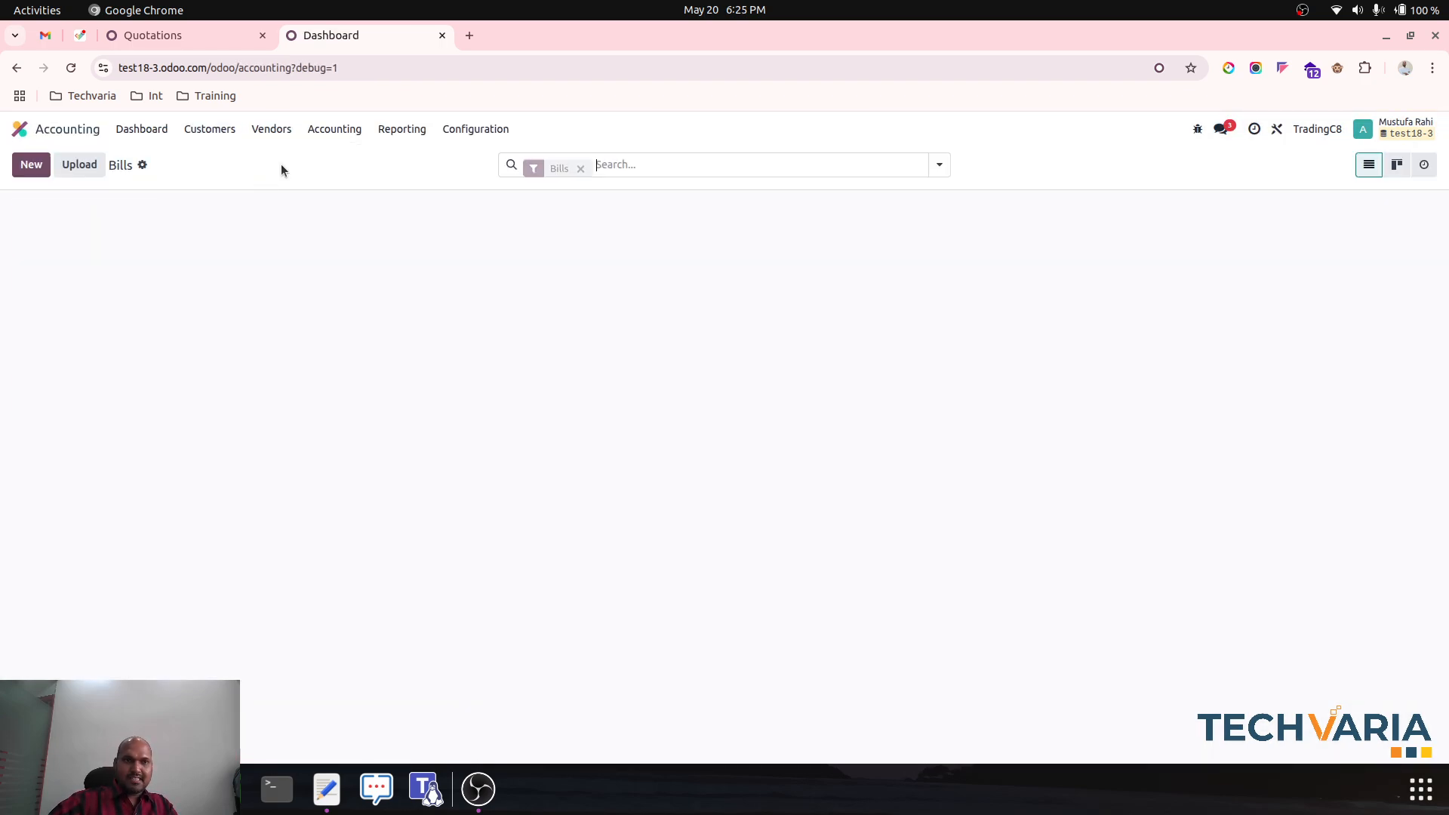
pyautogui.click(307, 267)
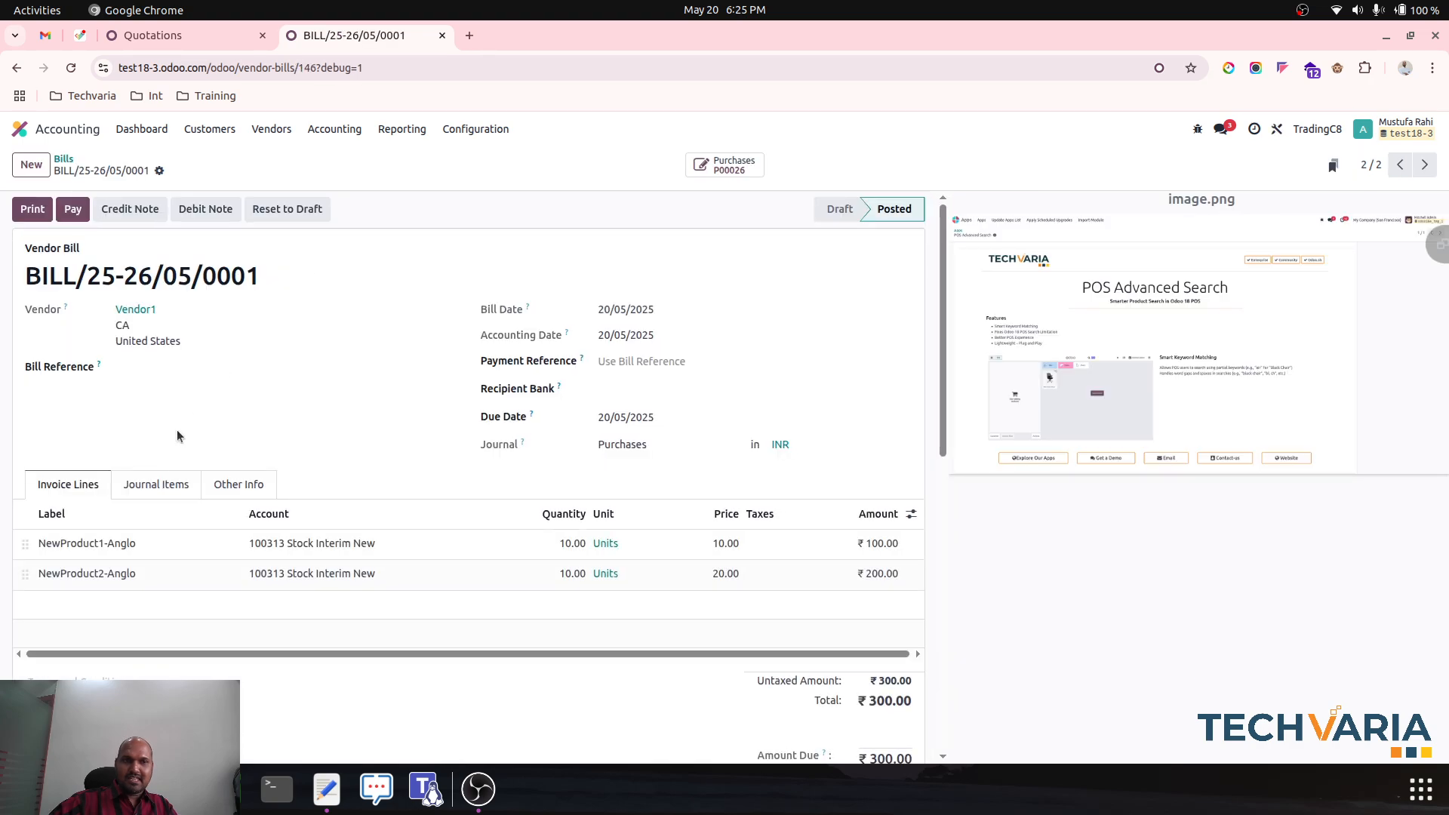
pyautogui.click(154, 486)
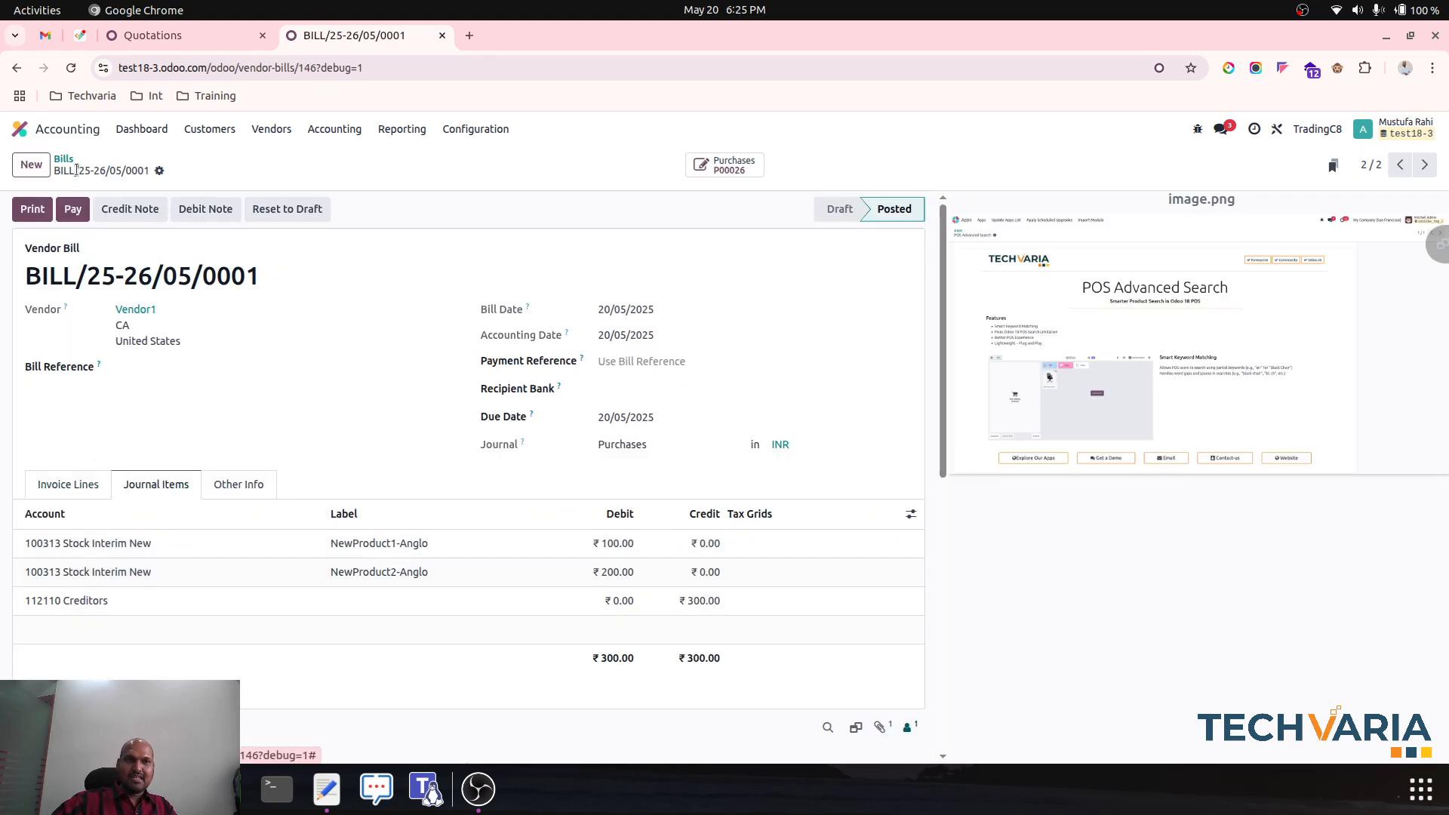
# Step: Examine the journal items and invoice lines of the newer ₹330.00 vendor bill, and return to the Bills list
pyautogui.click(64, 159)
pyautogui.click(143, 235)
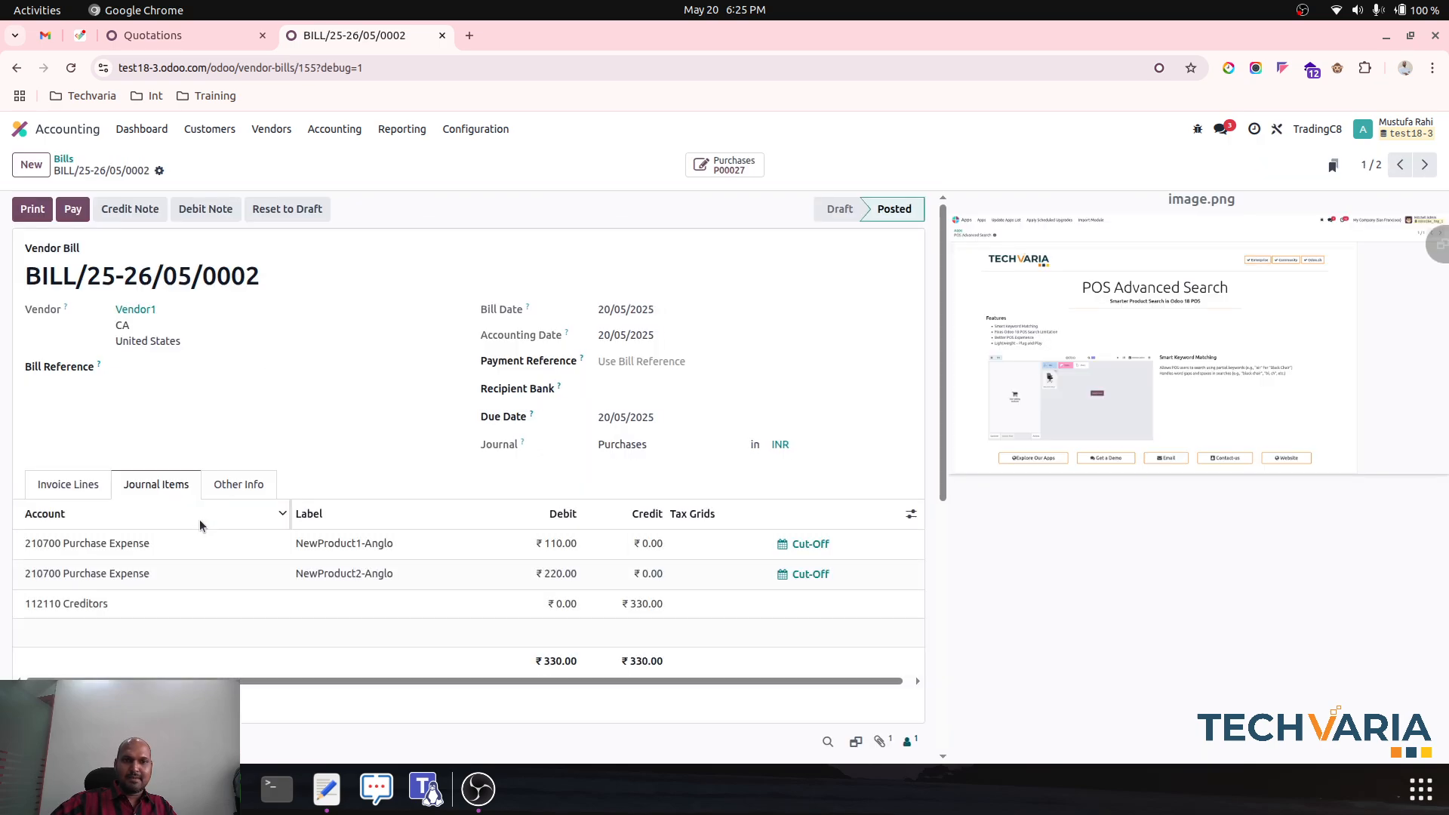
pyautogui.click(78, 485)
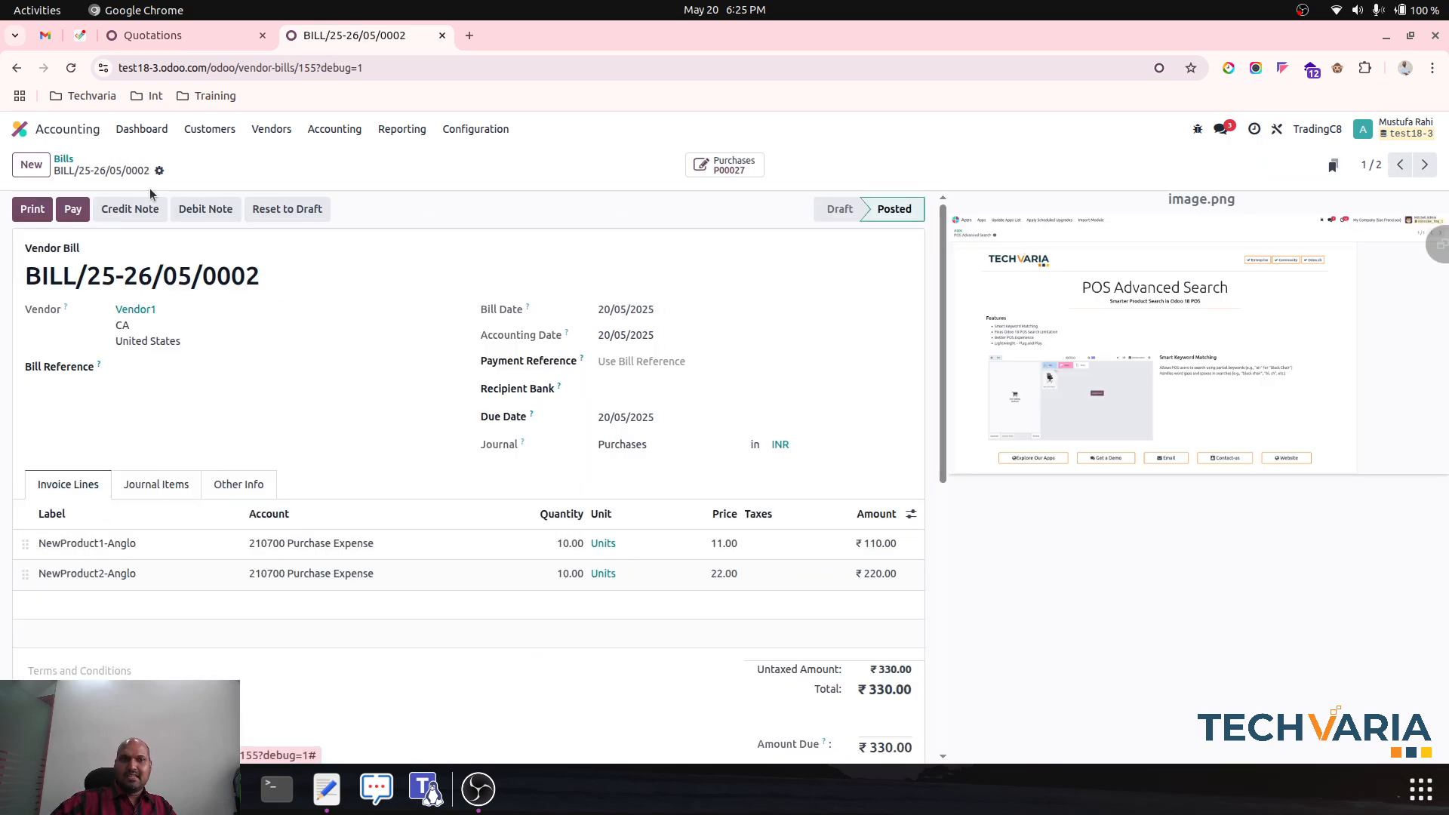
pyautogui.click(64, 159)
# Step: Open the Accounting Balance Sheet in the Quotations browser tab and examine the 100313 Stock Interim New balance
pyautogui.click(245, 38)
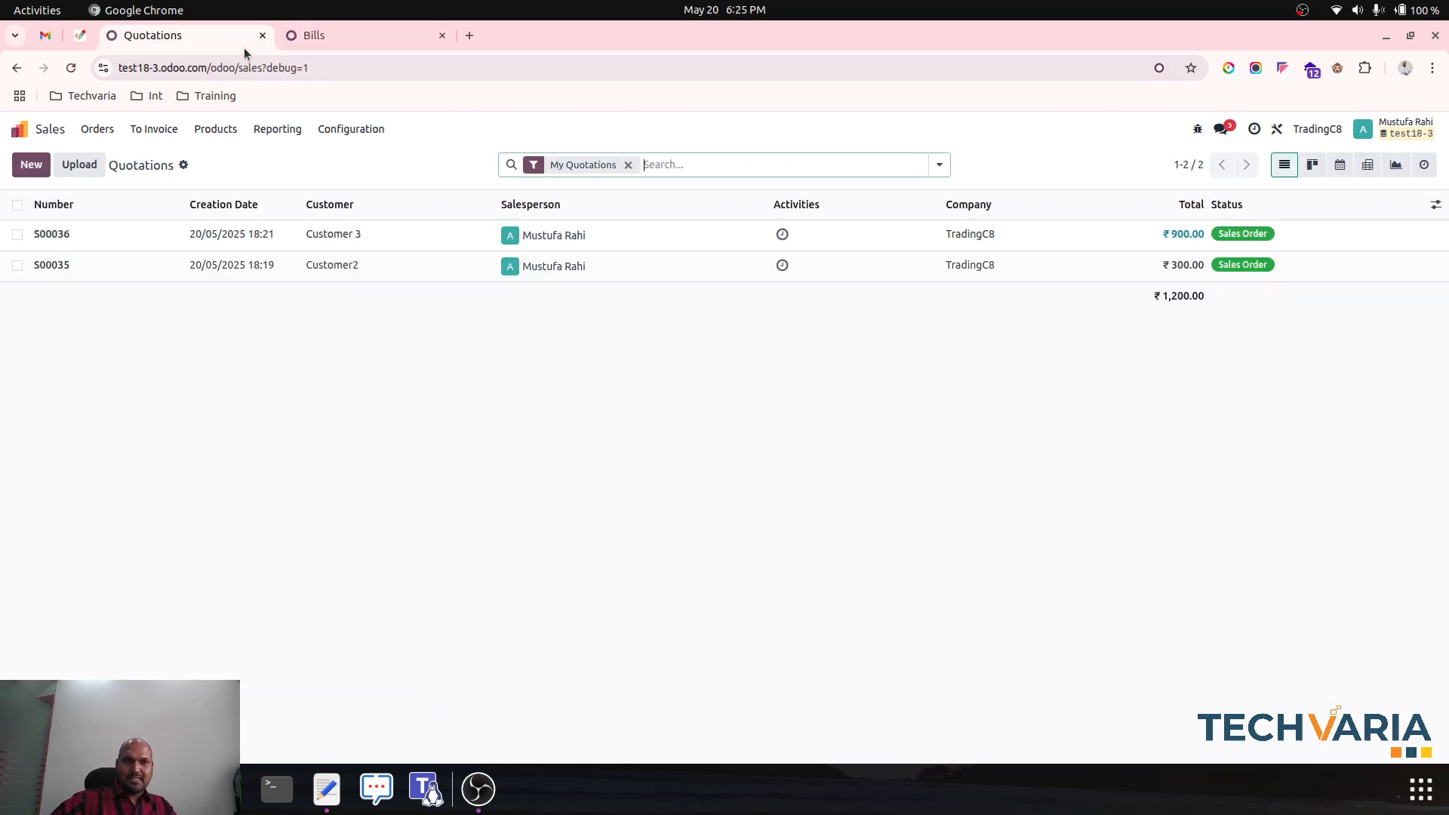
pyautogui.click(46, 127)
pyautogui.click(780, 389)
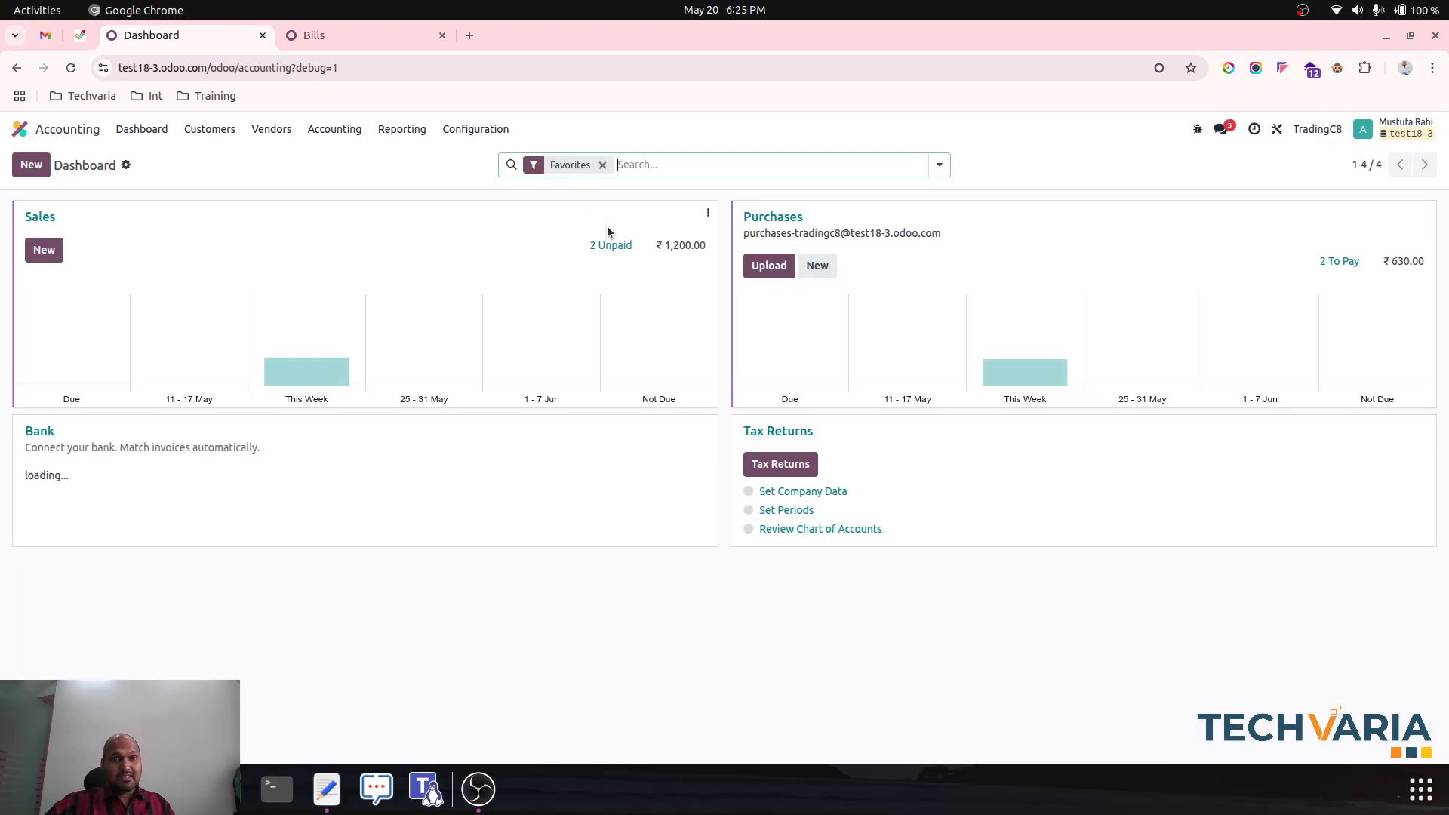
pyautogui.click(418, 134)
pyautogui.click(431, 179)
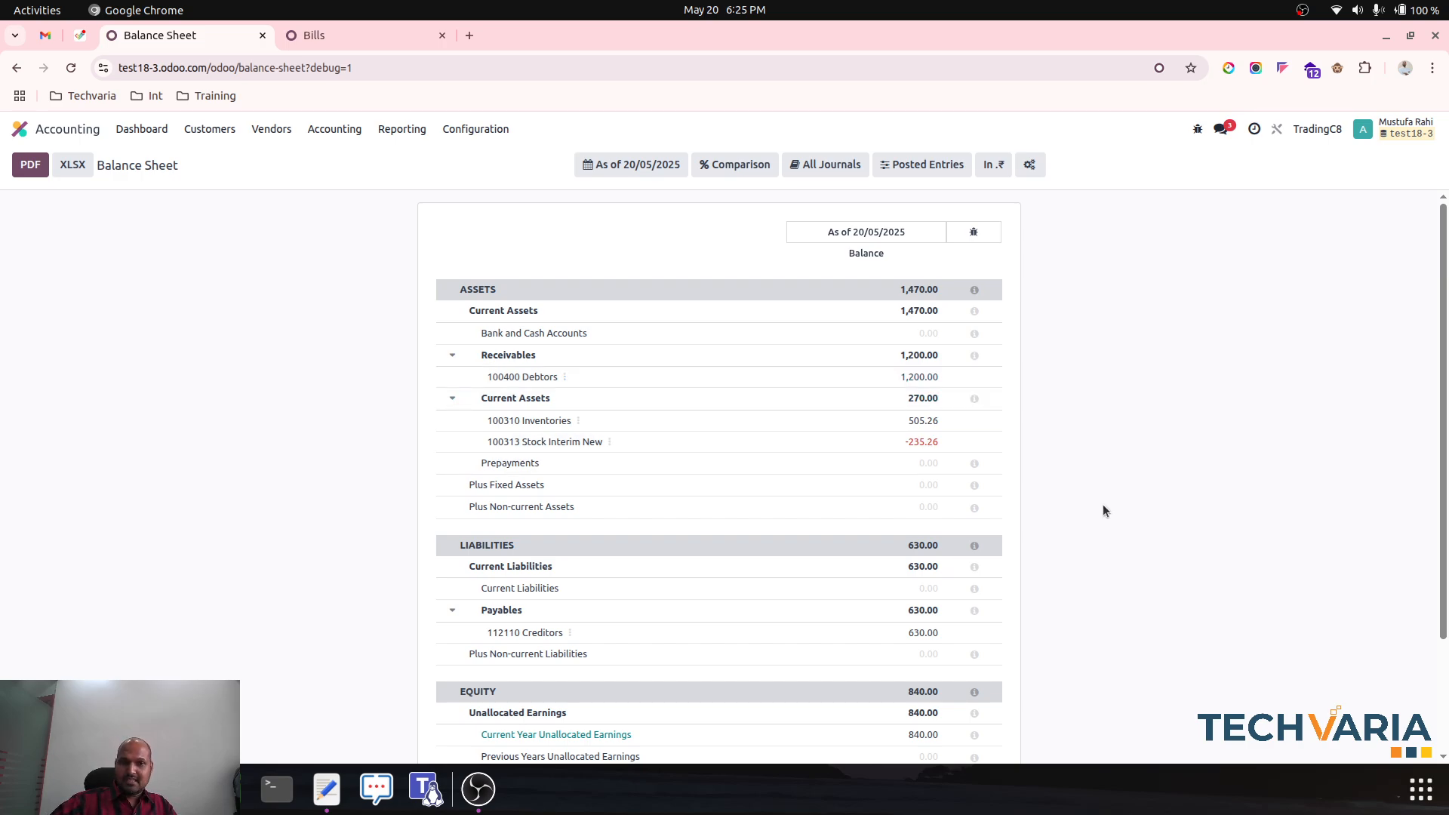
pyautogui.click(609, 443)
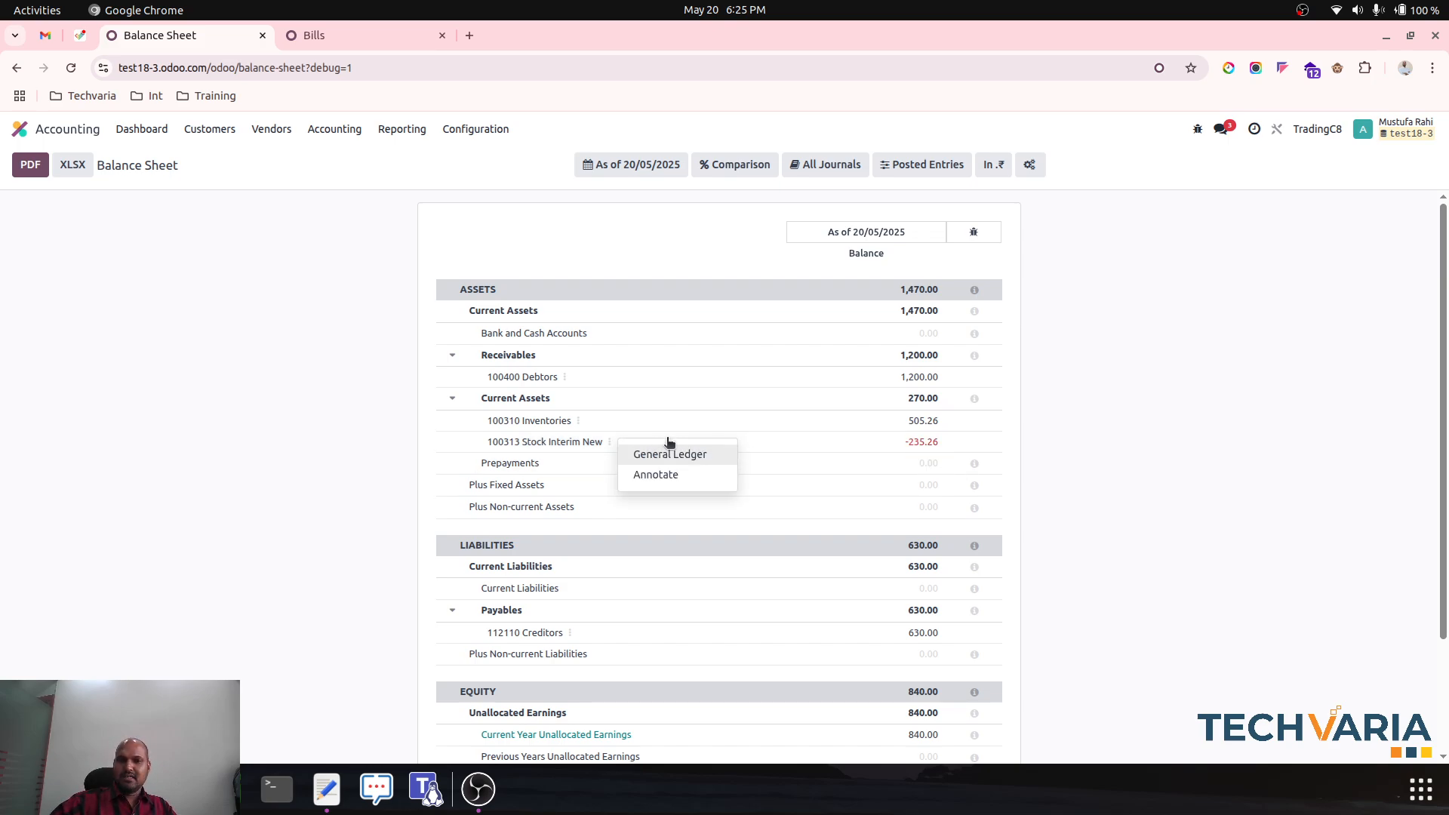
pyautogui.click(361, 465)
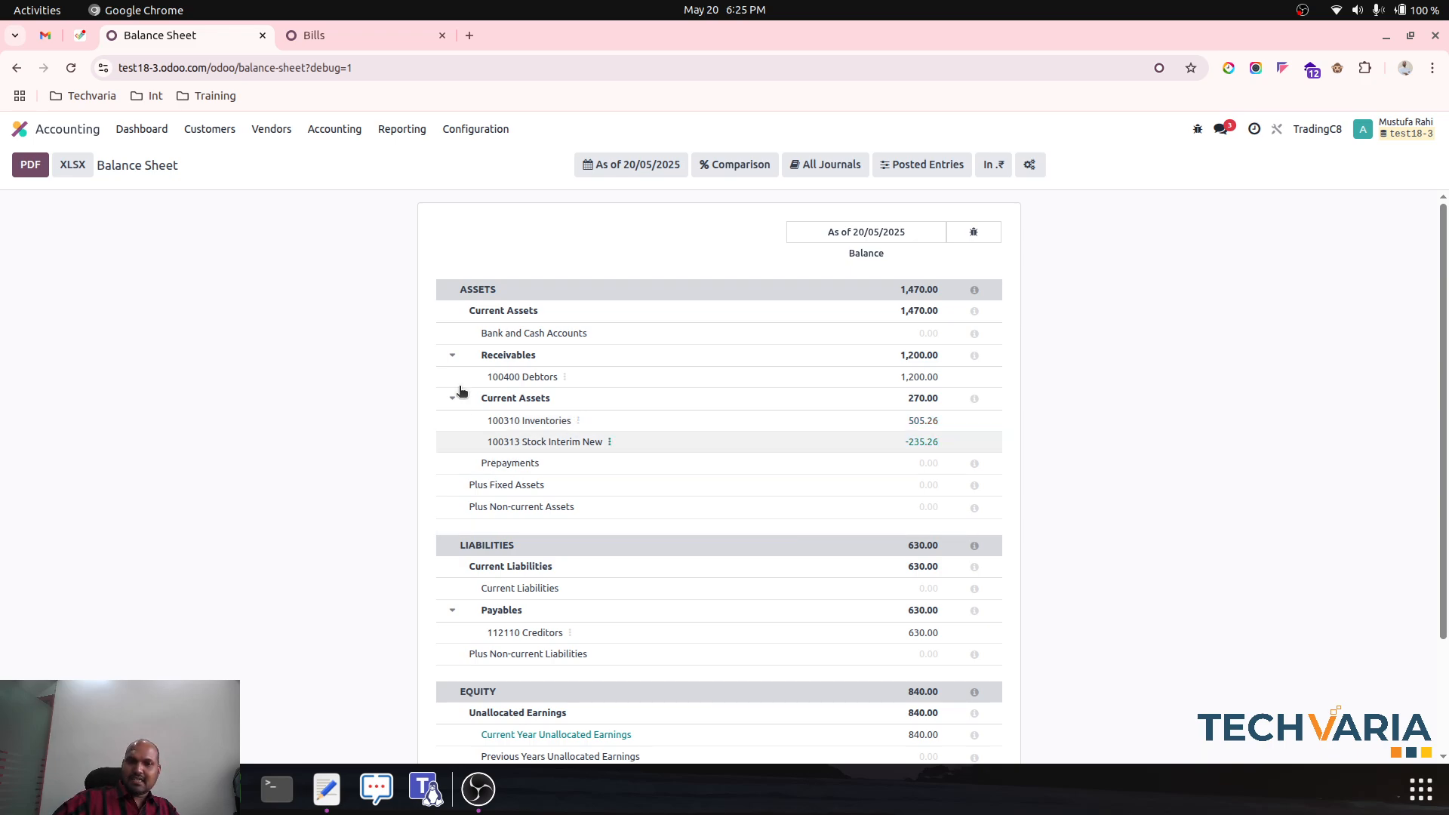
# Step: Open the Profit and Loss report and examine the 210700 Purchase Expense balance
pyautogui.click(397, 131)
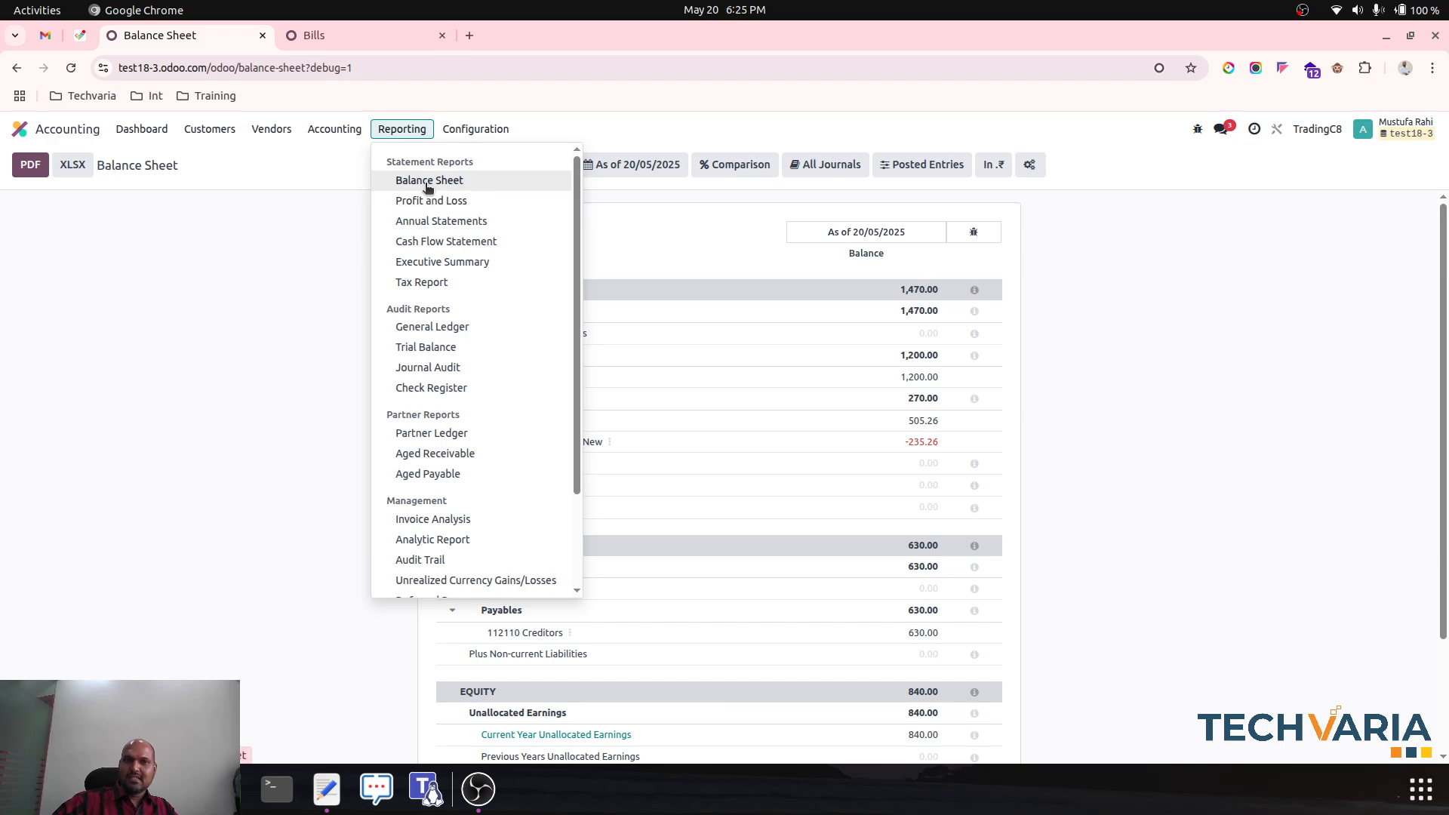
pyautogui.click(334, 129)
pyautogui.click(402, 129)
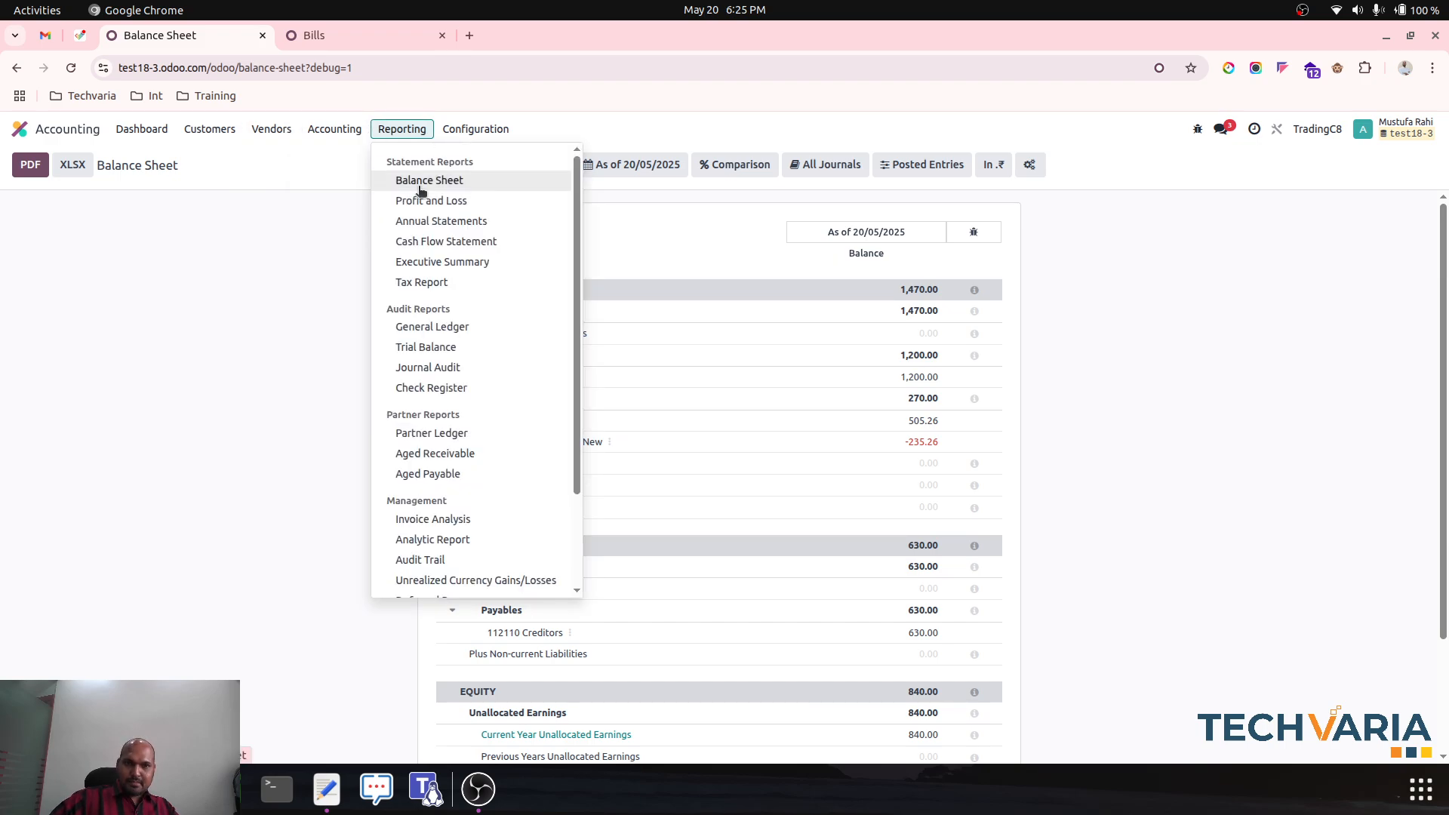
pyautogui.click(421, 198)
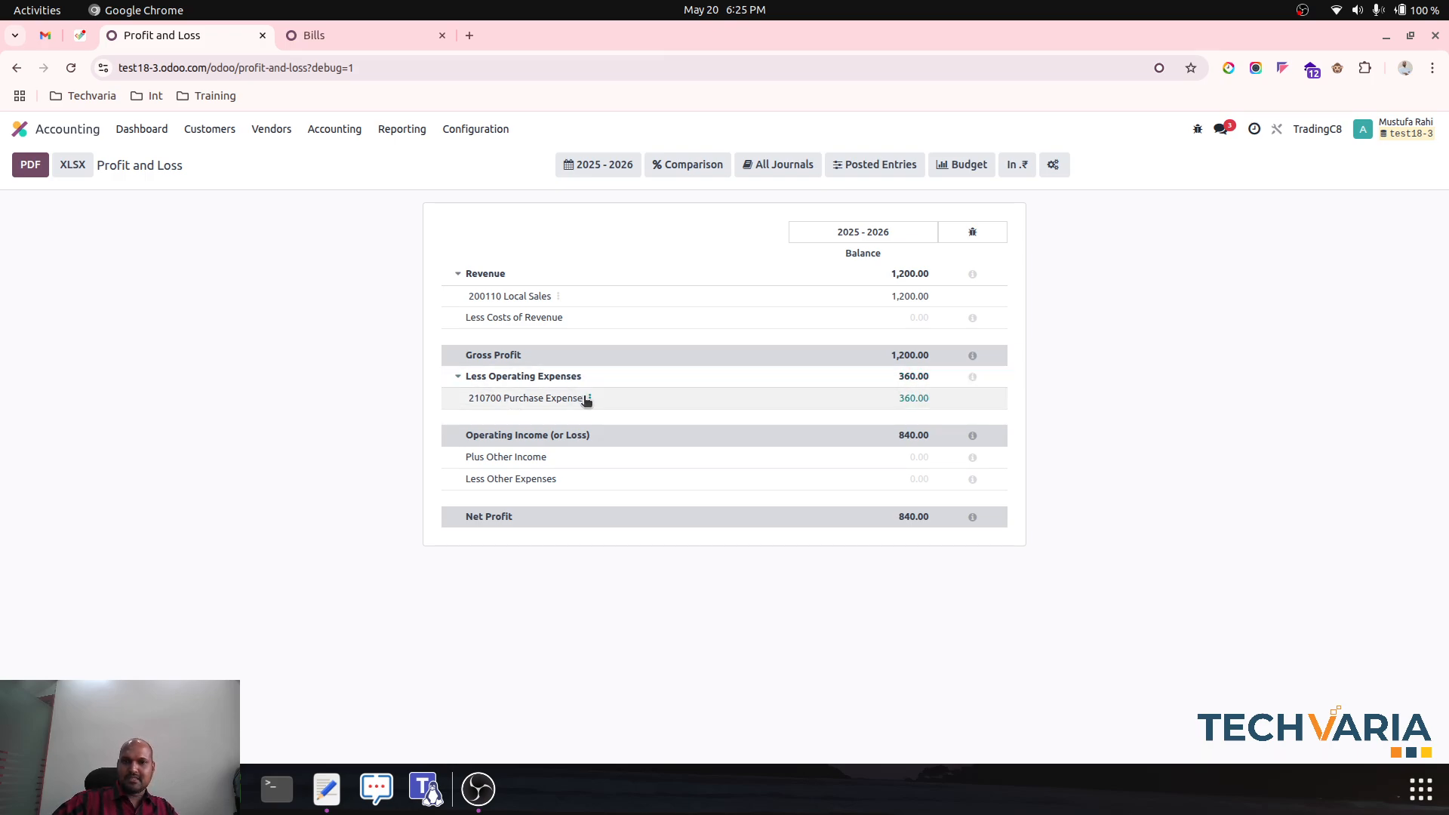
# Step: Compare the Bills list total with the expenses shown in the Profit and Loss report
pyautogui.click(325, 36)
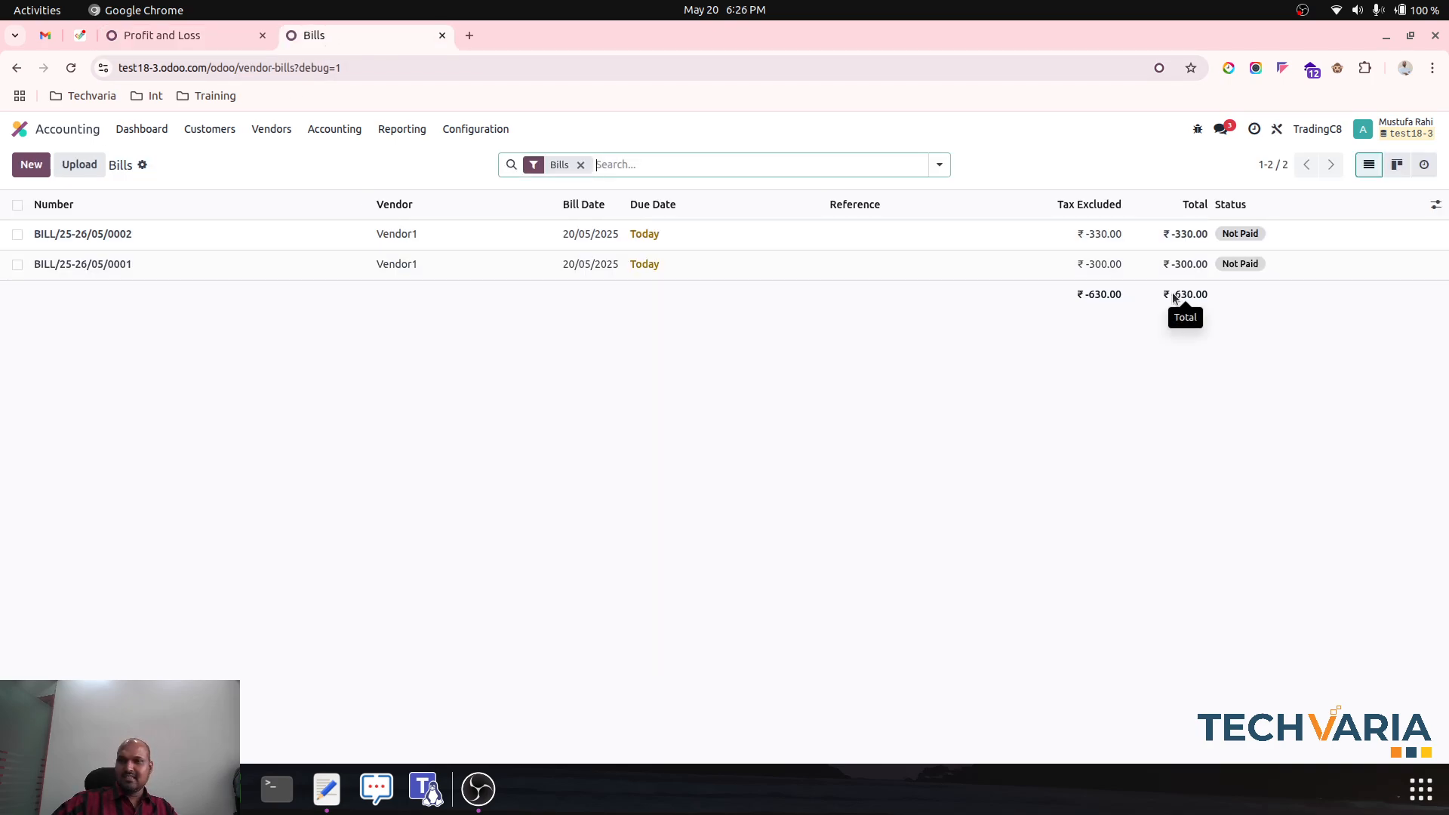
pyautogui.moveTo(1173, 296); pyautogui.dragTo(1212, 291)
pyautogui.click(1142, 393)
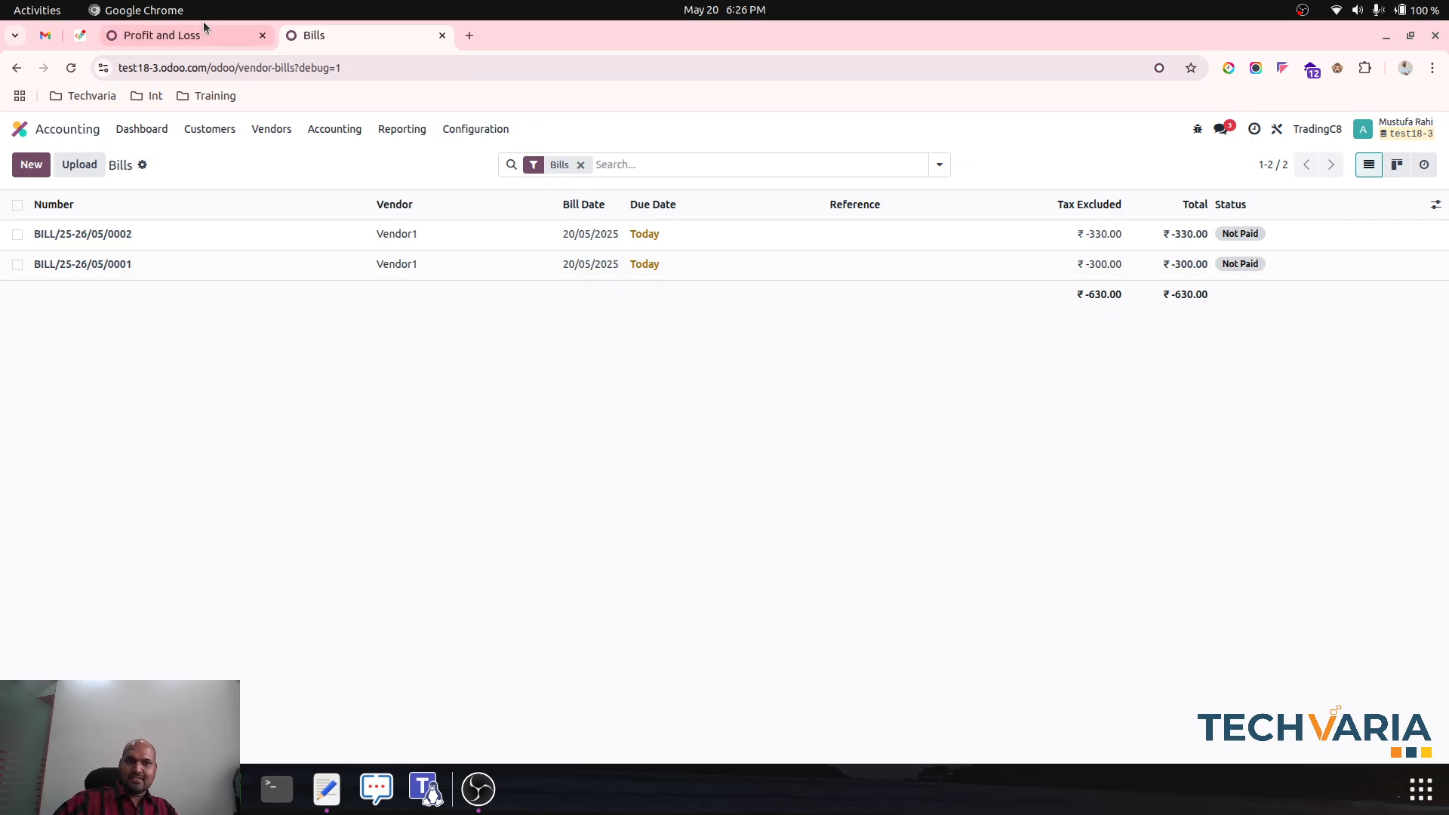
pyautogui.click(162, 35)
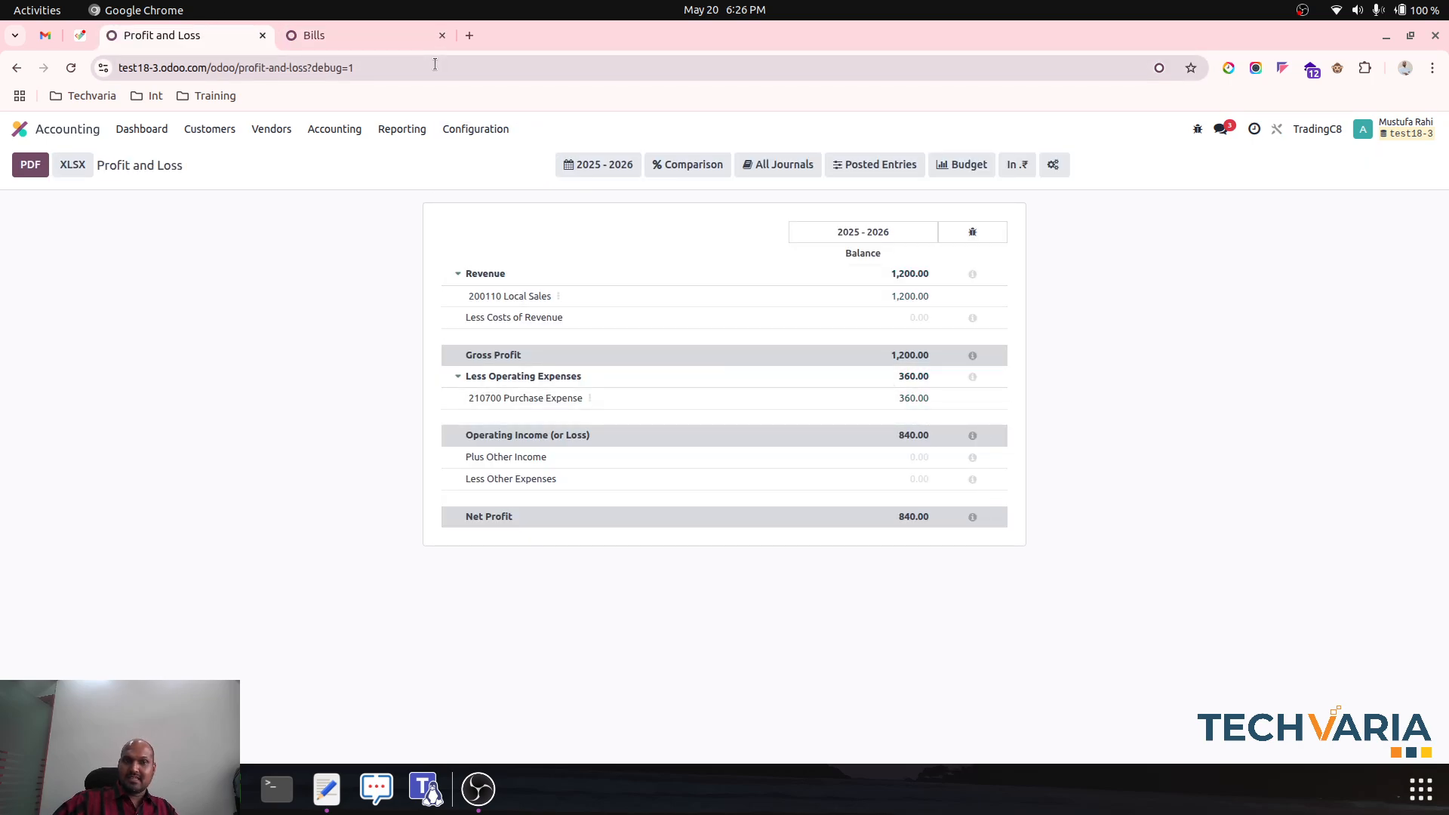
pyautogui.click(393, 38)
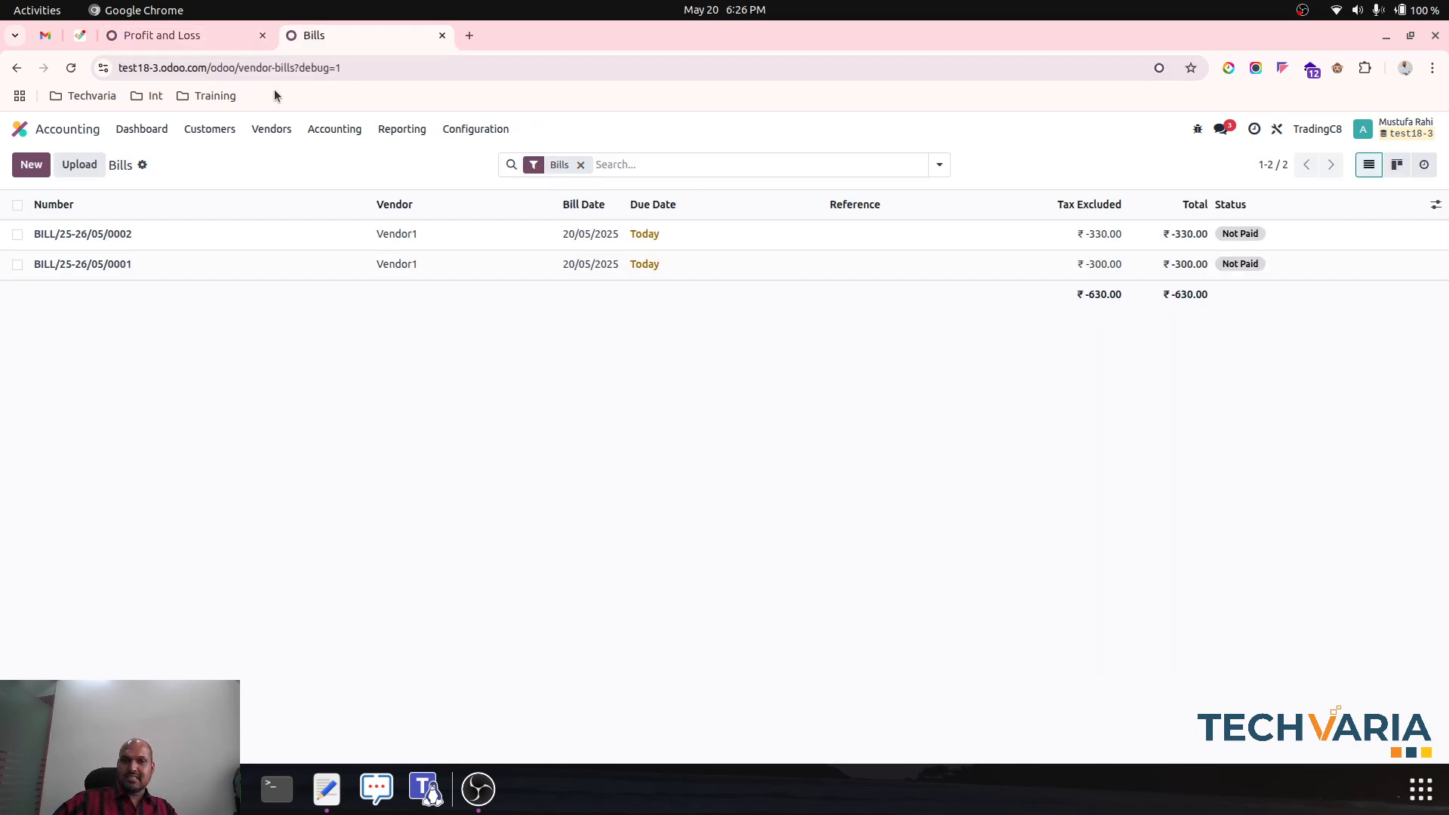
pyautogui.click(181, 10)
pyautogui.click(181, 31)
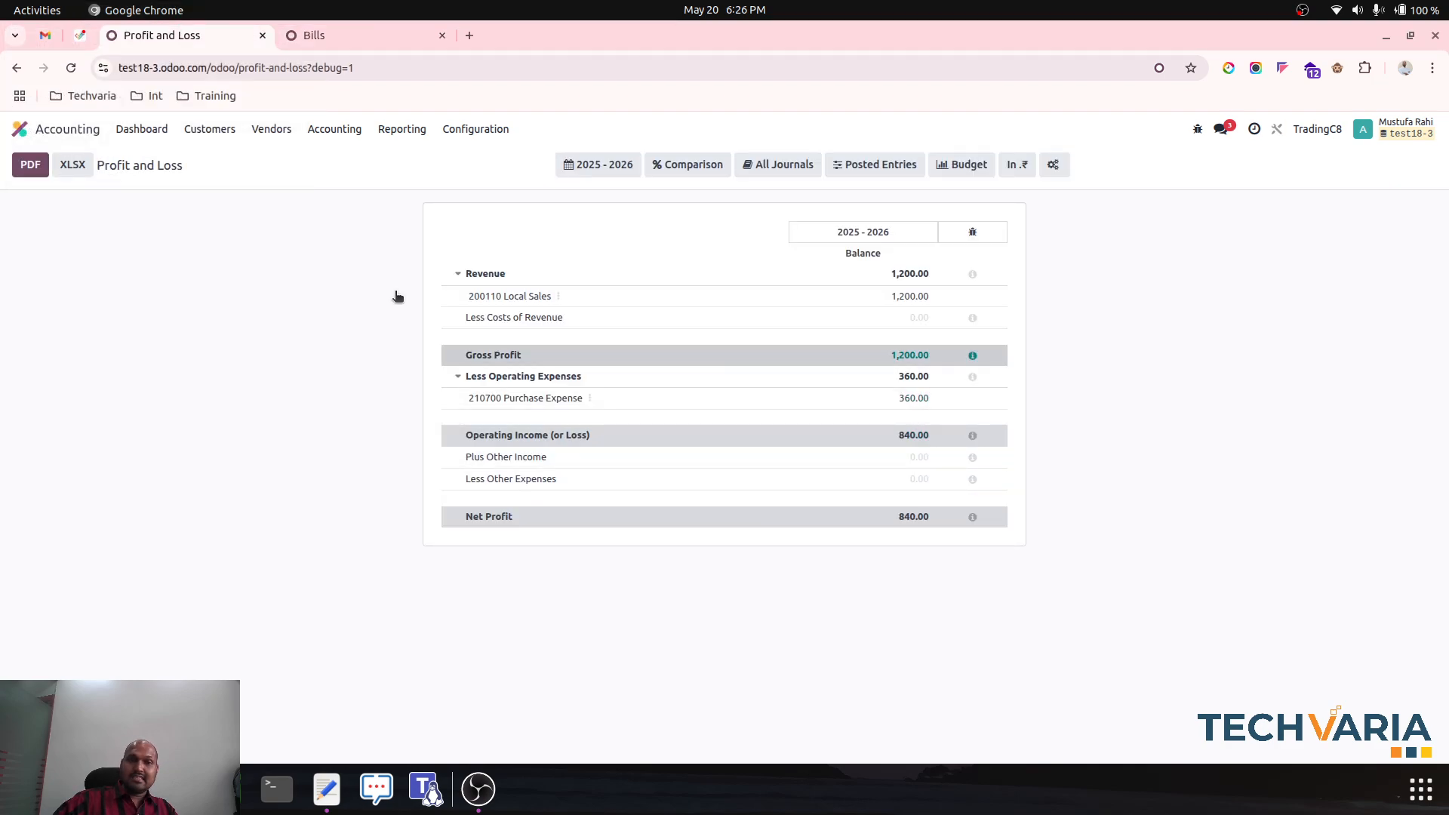
# Step: Switch to the Calculator app, compute 630-330, and close the calculator
pyautogui.click(1422, 788)
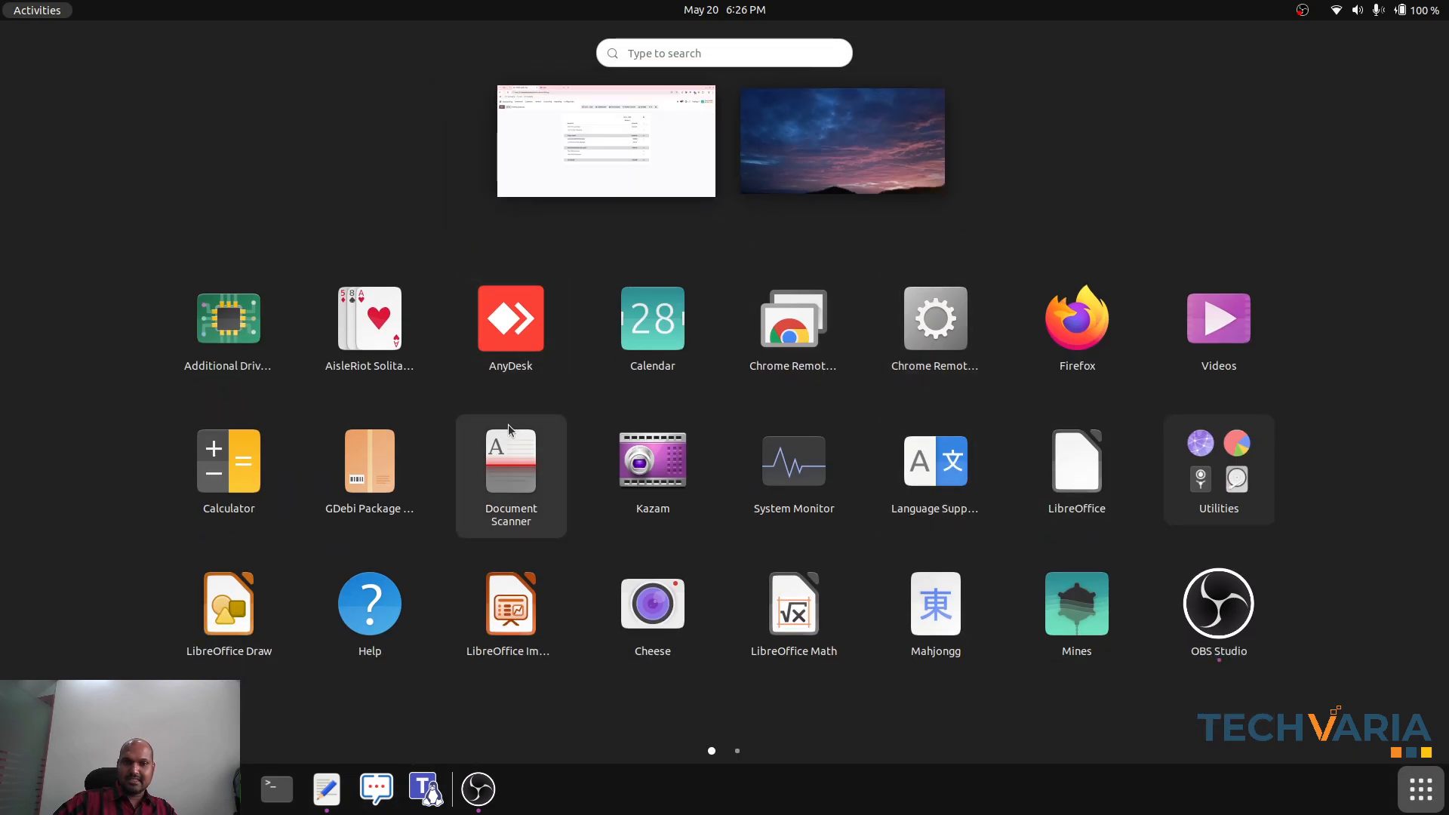
pyautogui.write('call')
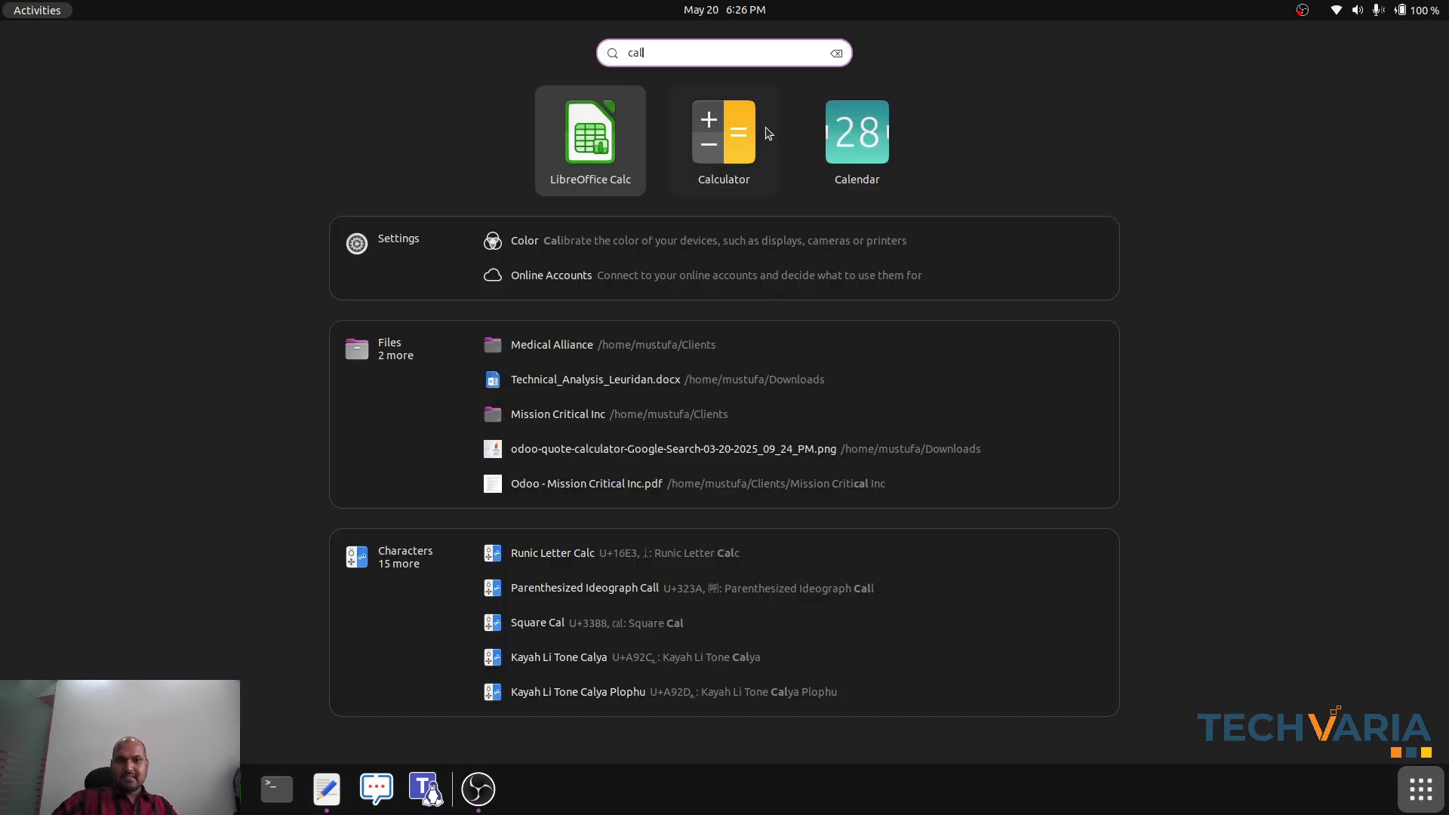
pyautogui.click(724, 133)
pyautogui.write('6')
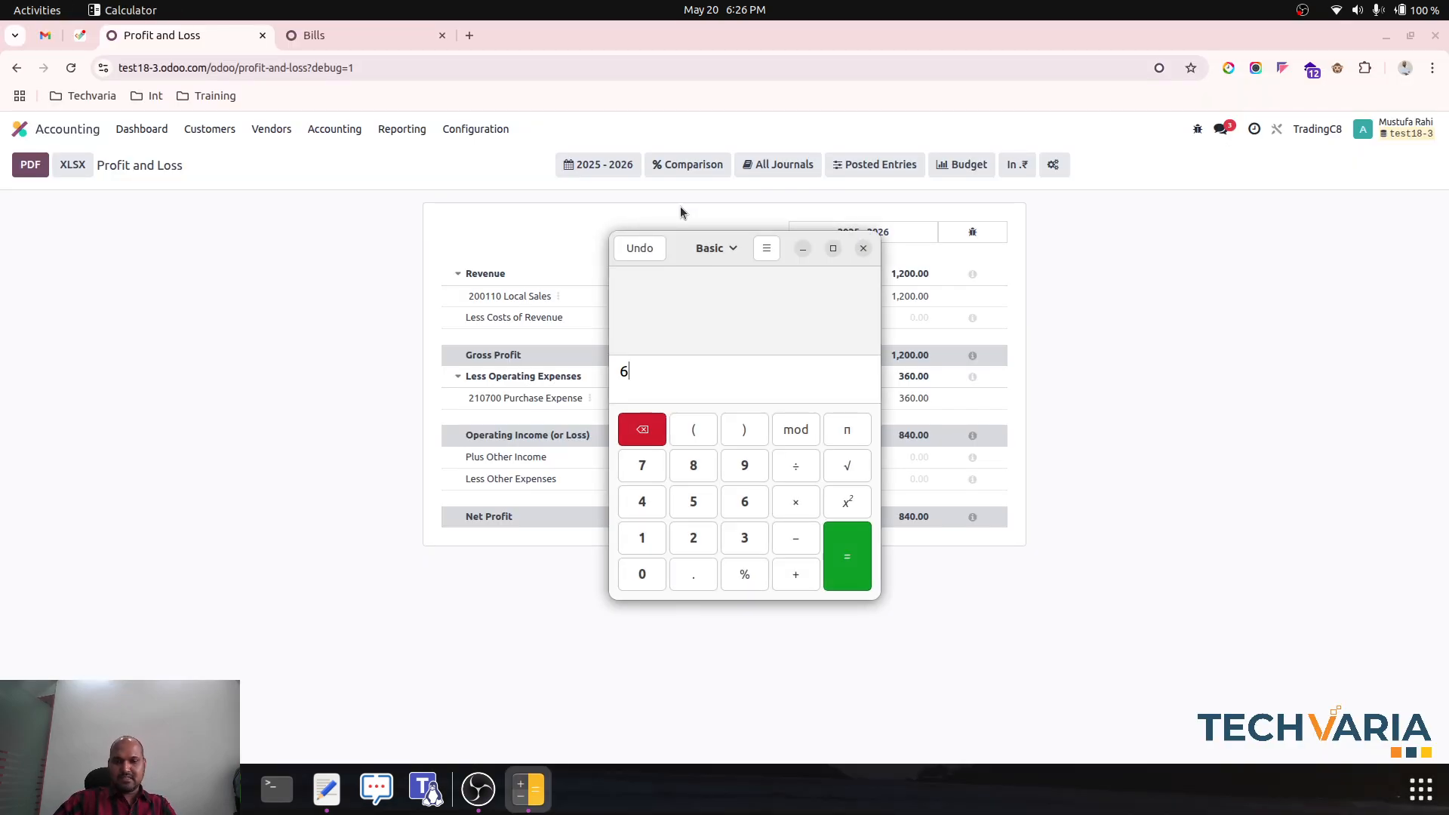
pyautogui.write('30-330')
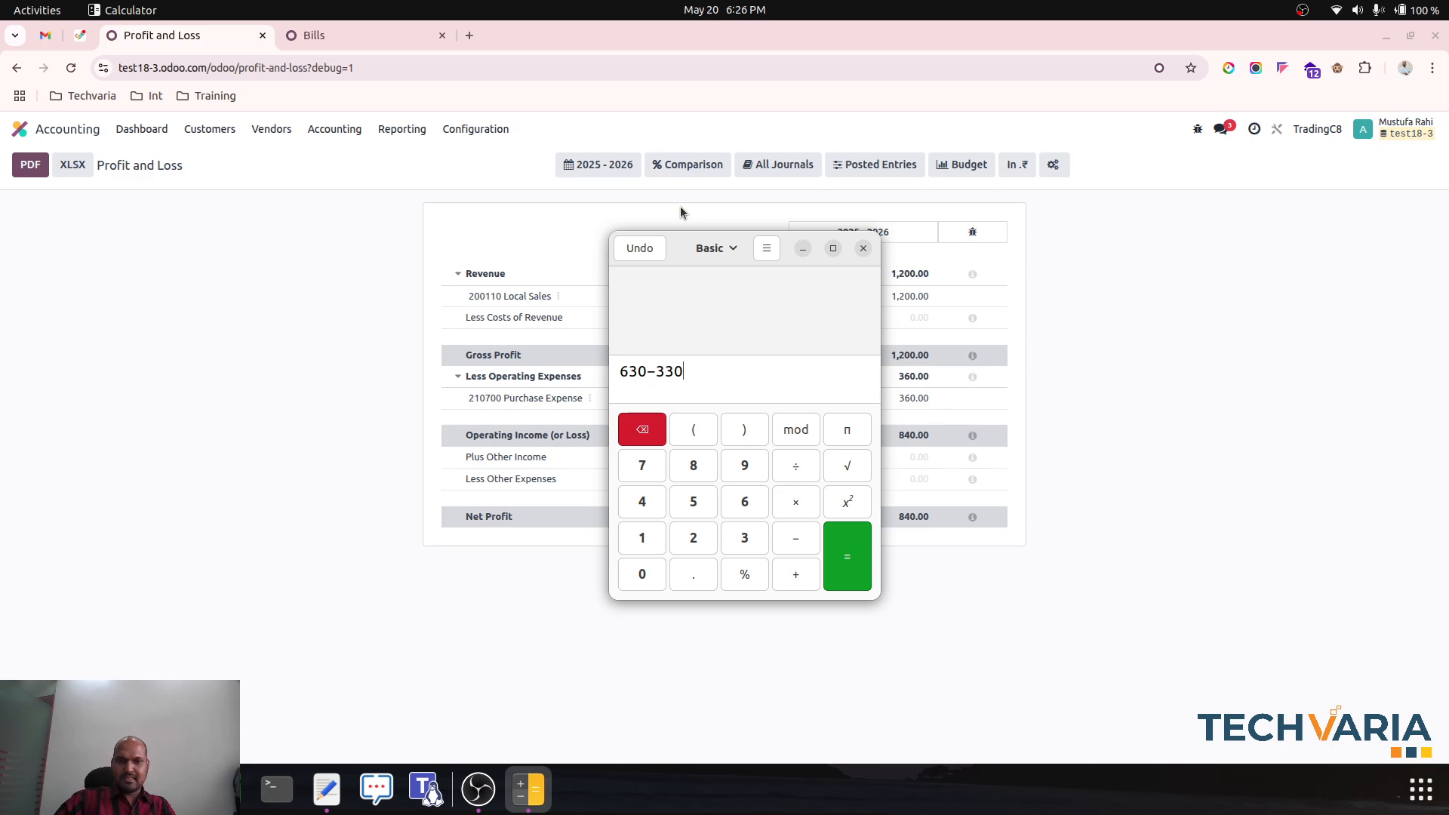
pyautogui.press('Return')
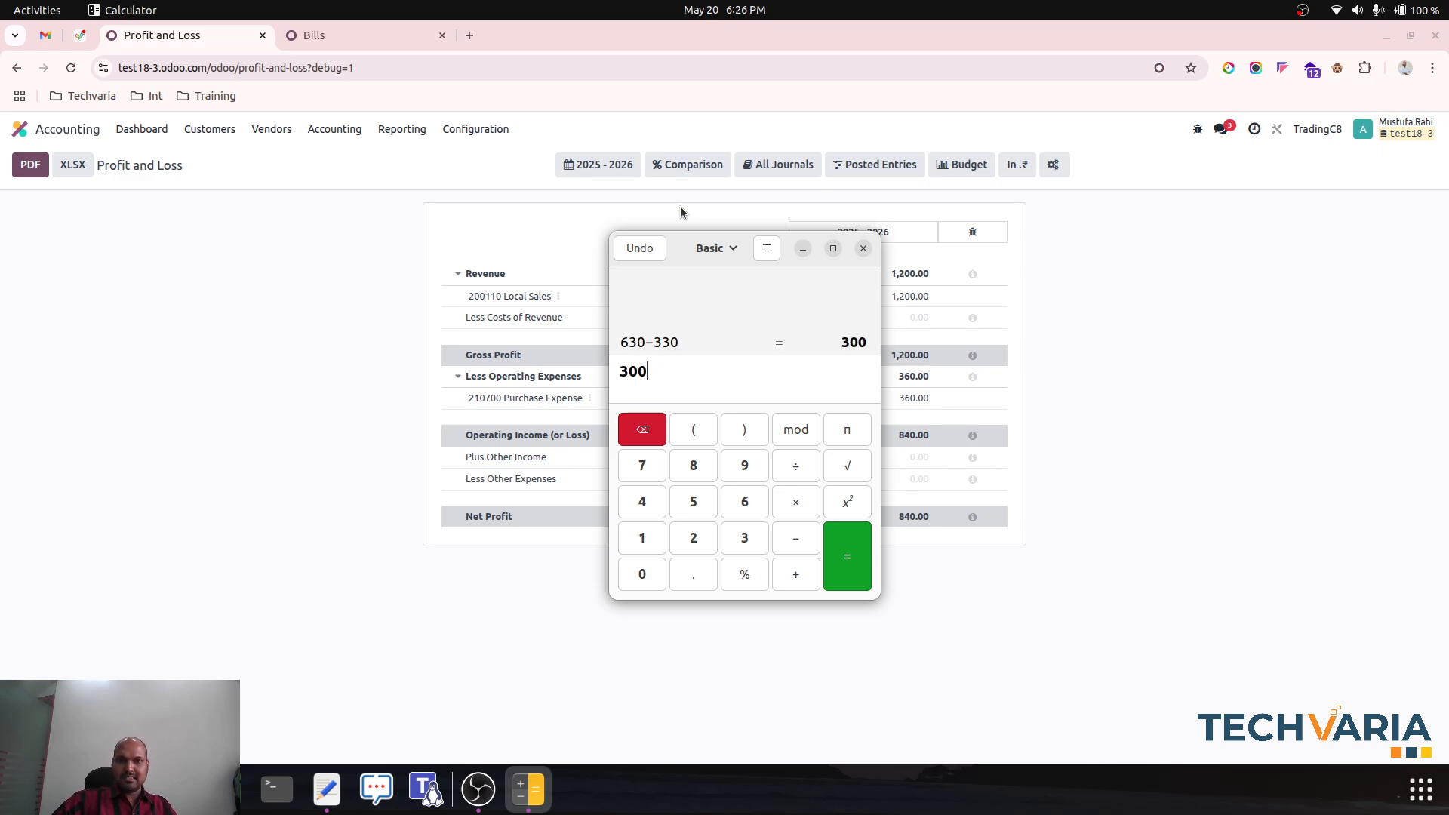
pyautogui.click(863, 247)
# Step: Recheck the vendor bills against Profit and Loss, and reopen the Balance Sheet to examine the inventory accounts
pyautogui.click(366, 38)
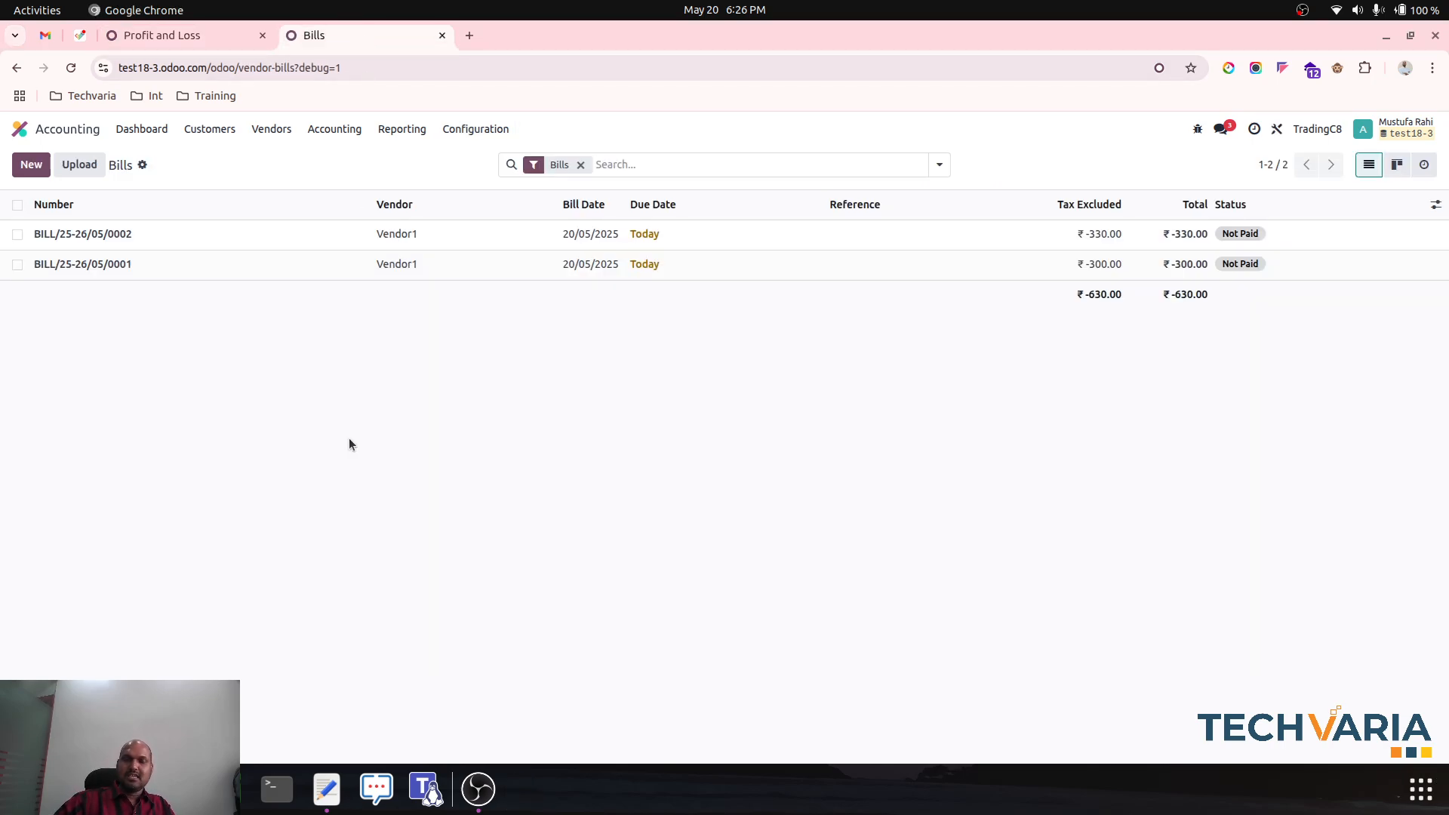
pyautogui.click(193, 36)
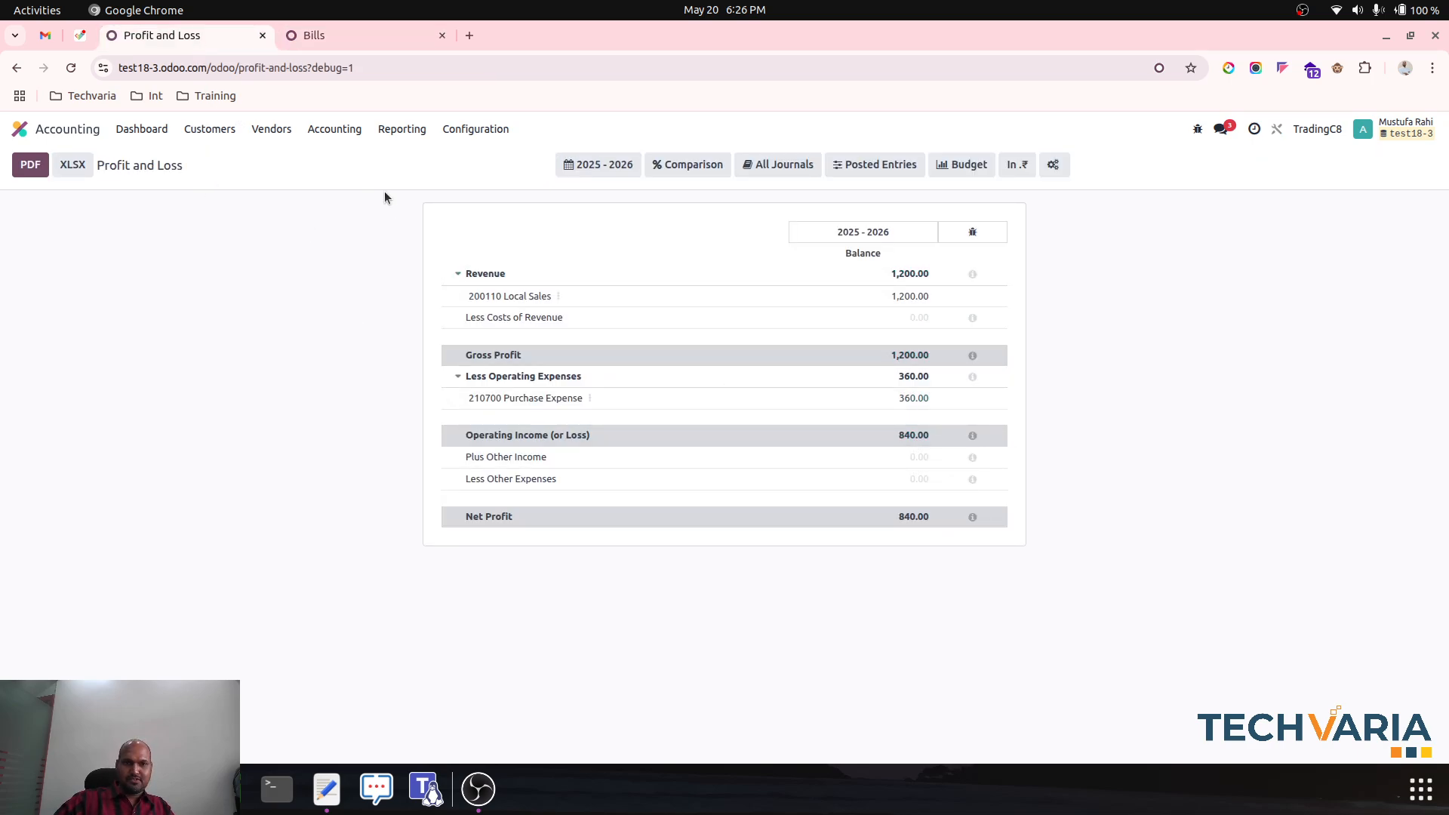
pyautogui.click(400, 129)
pyautogui.click(419, 178)
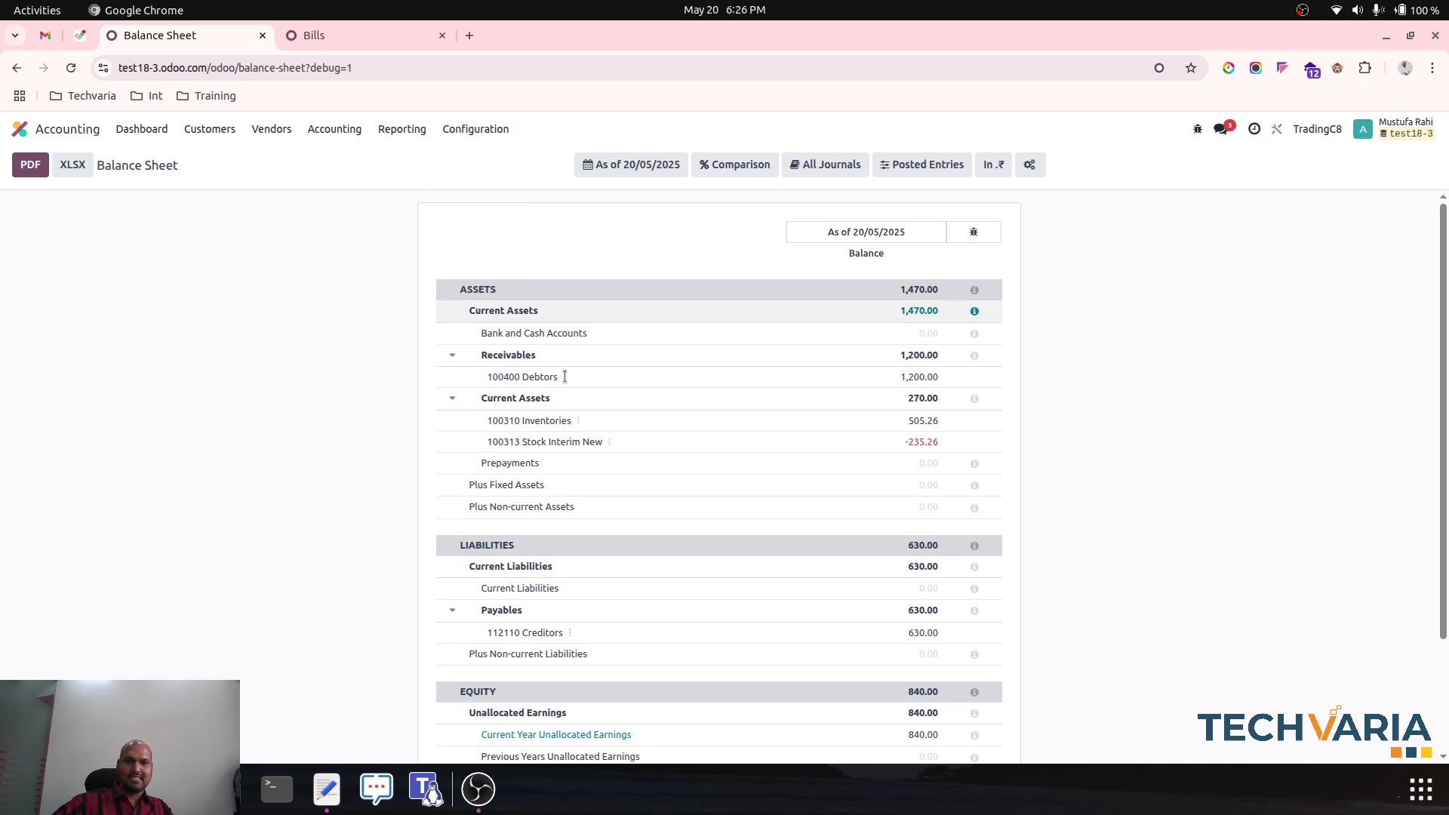
# Step: Open the General Ledger for 100313 Stock Interim New and compare its entries with the Bills list
pyautogui.click(610, 443)
pyautogui.click(655, 454)
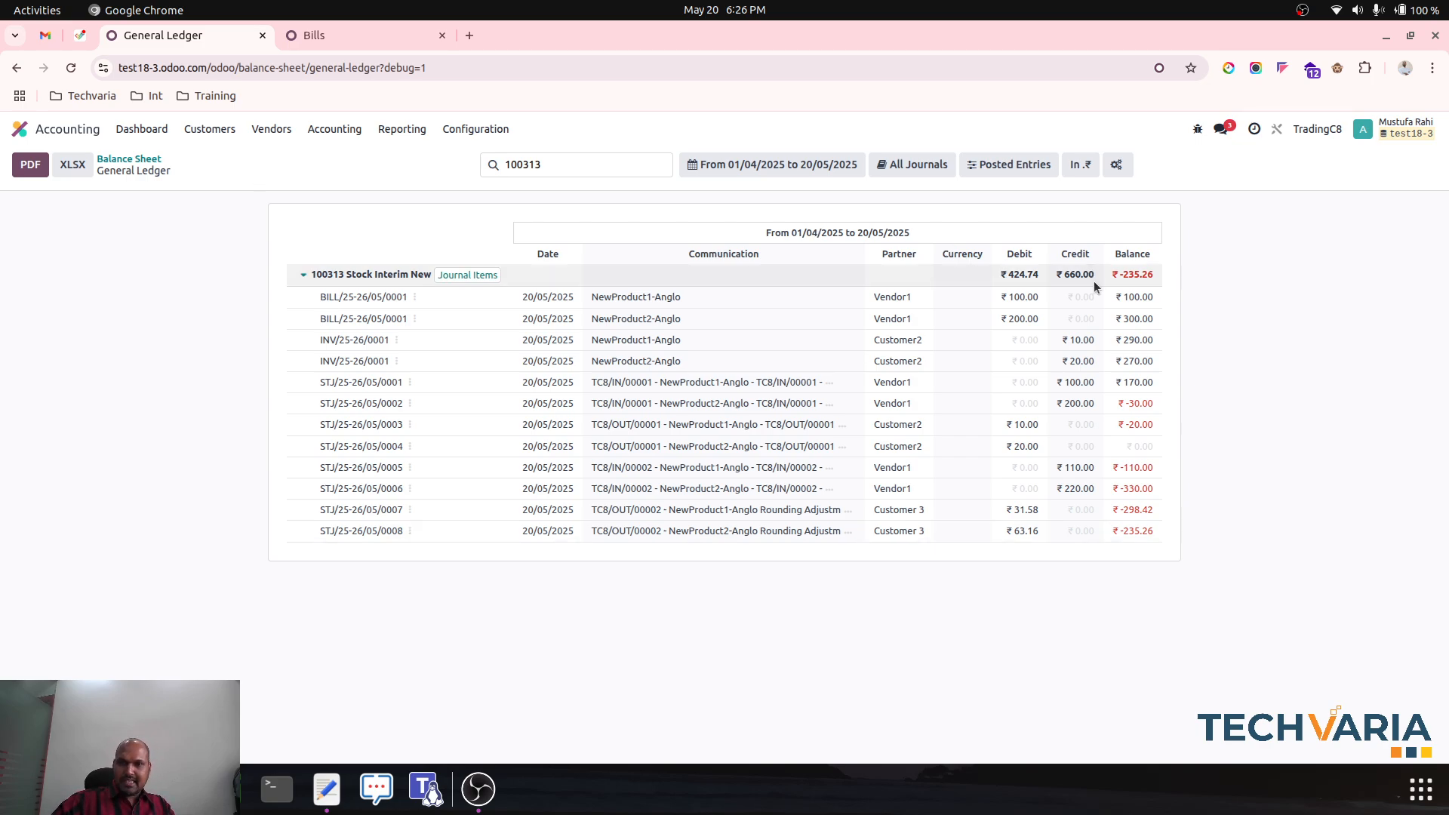
pyautogui.click(365, 33)
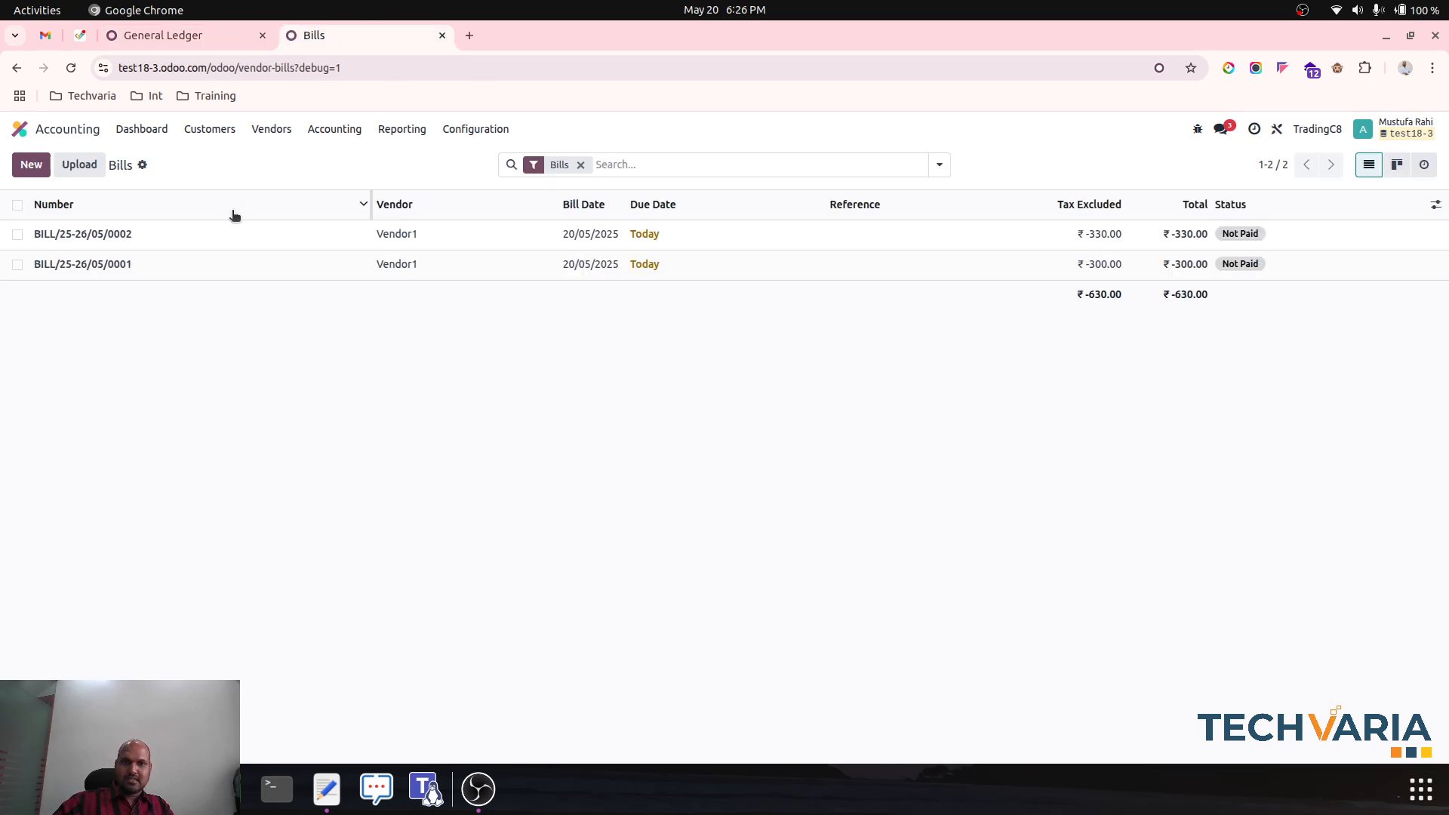
pyautogui.click(225, 30)
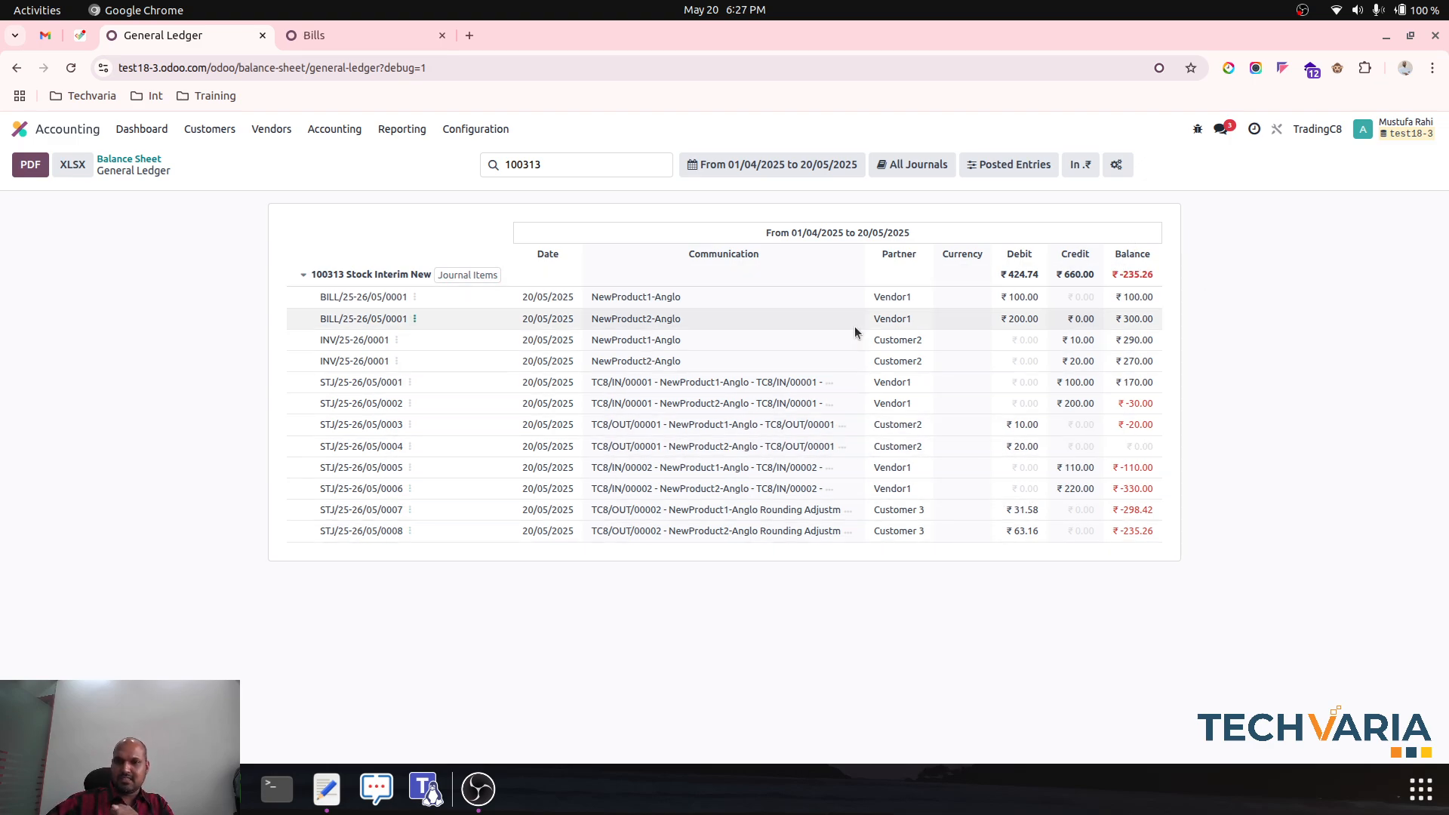
# Step: Examine the journal items of customer invoice INV/25-26/0001 and return to the General Ledger
pyautogui.click(360, 35)
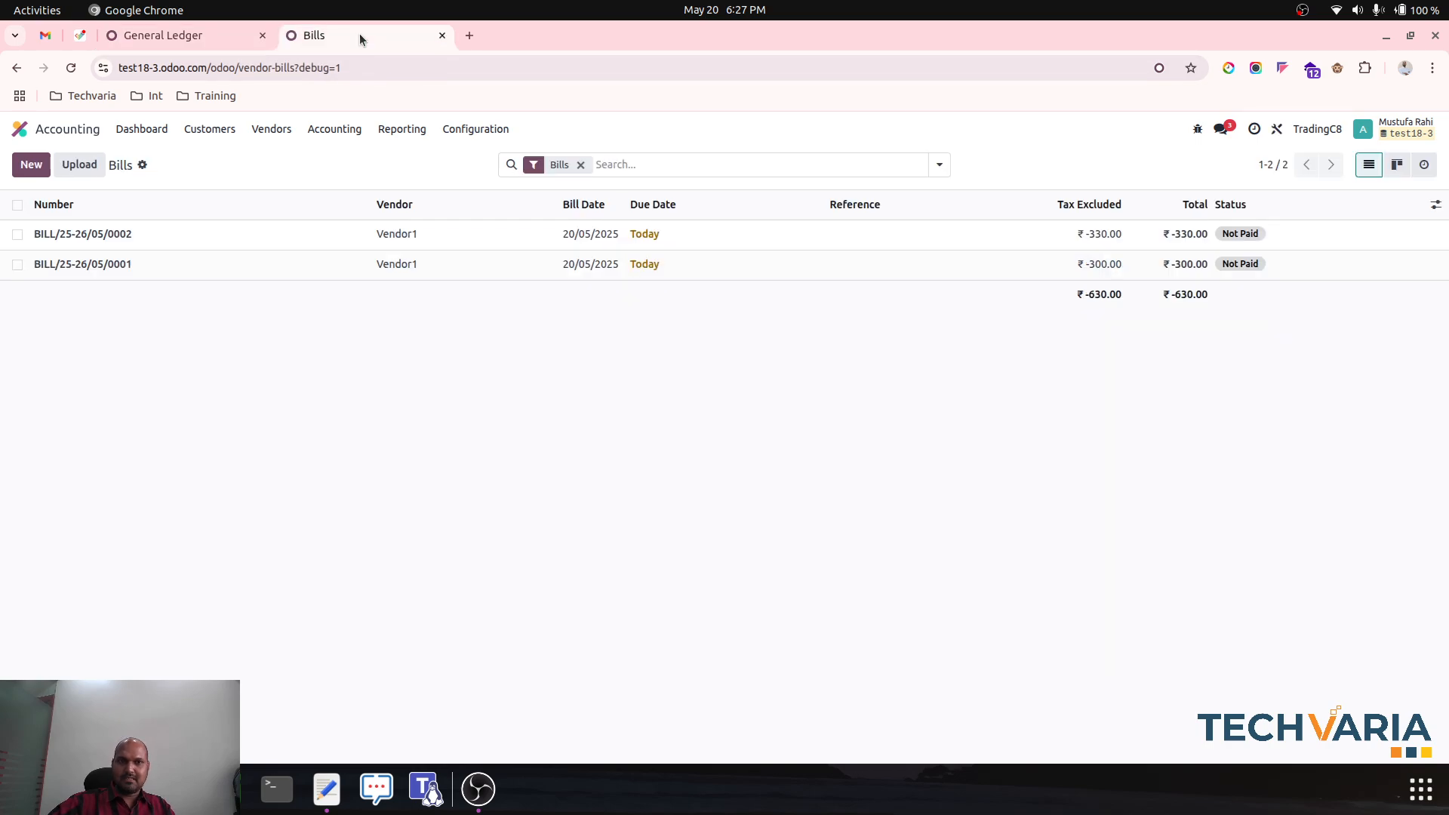
pyautogui.click(209, 129)
pyautogui.click(227, 165)
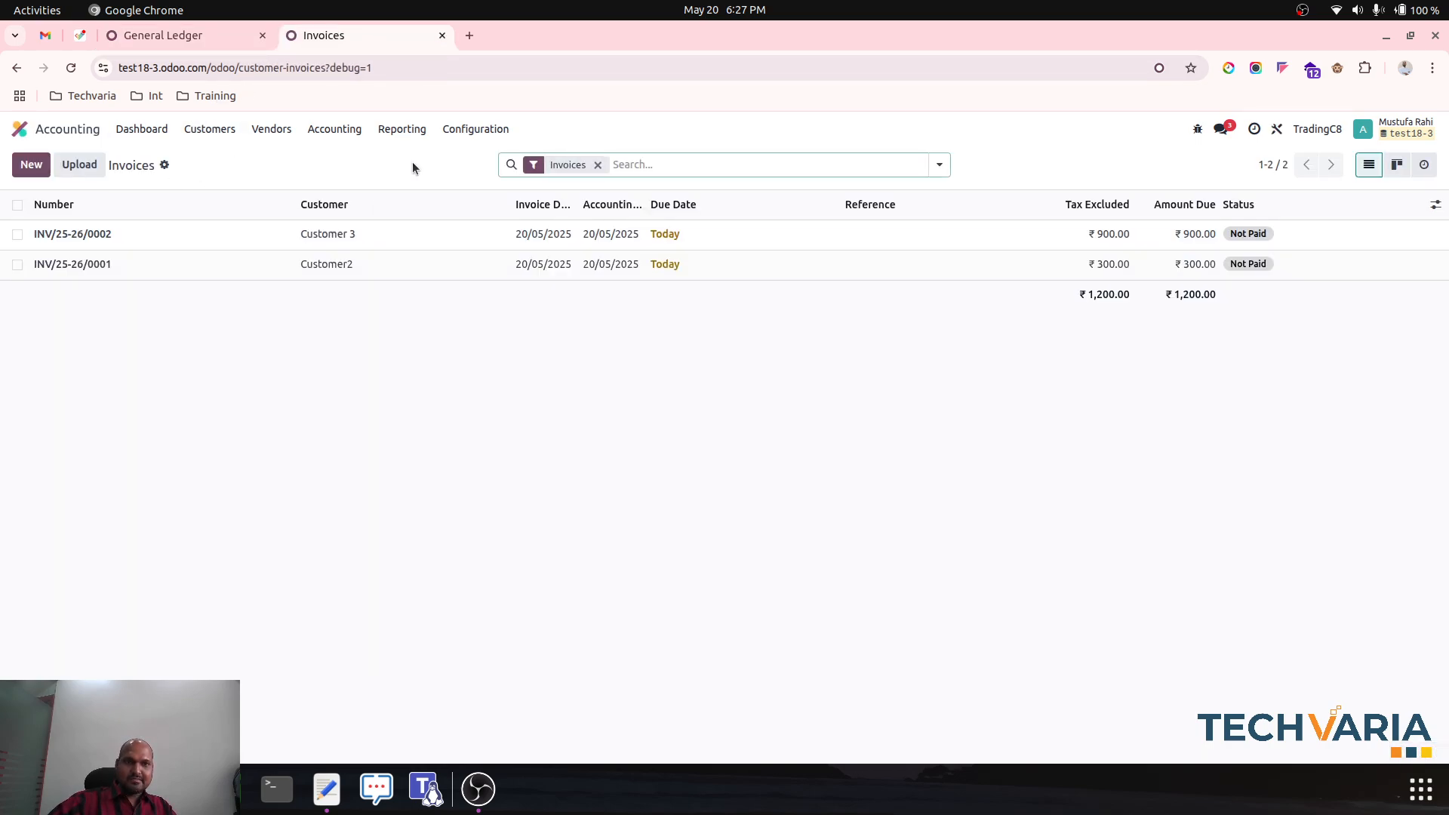
pyautogui.click(98, 266)
pyautogui.click(160, 427)
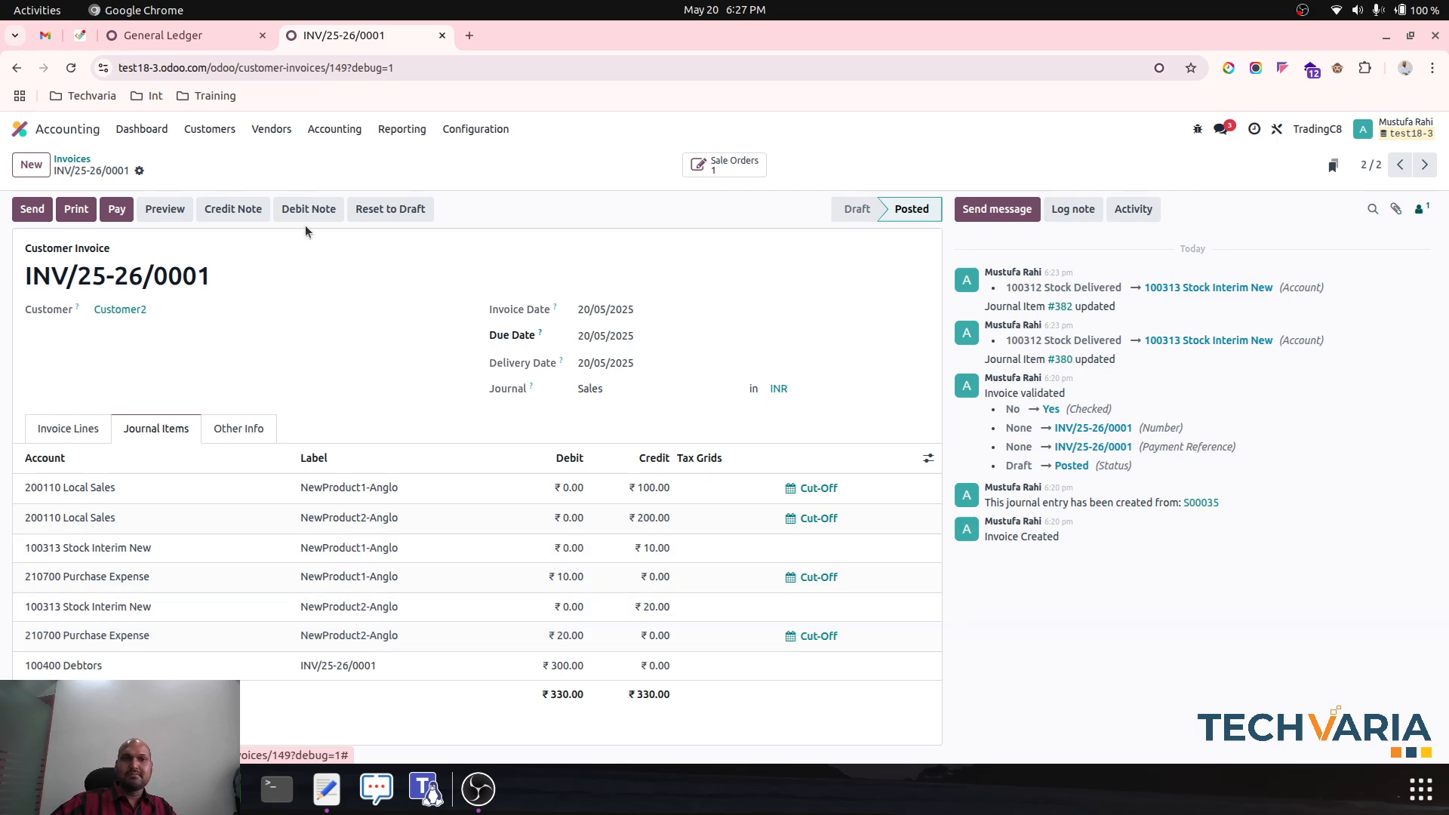
pyautogui.click(189, 35)
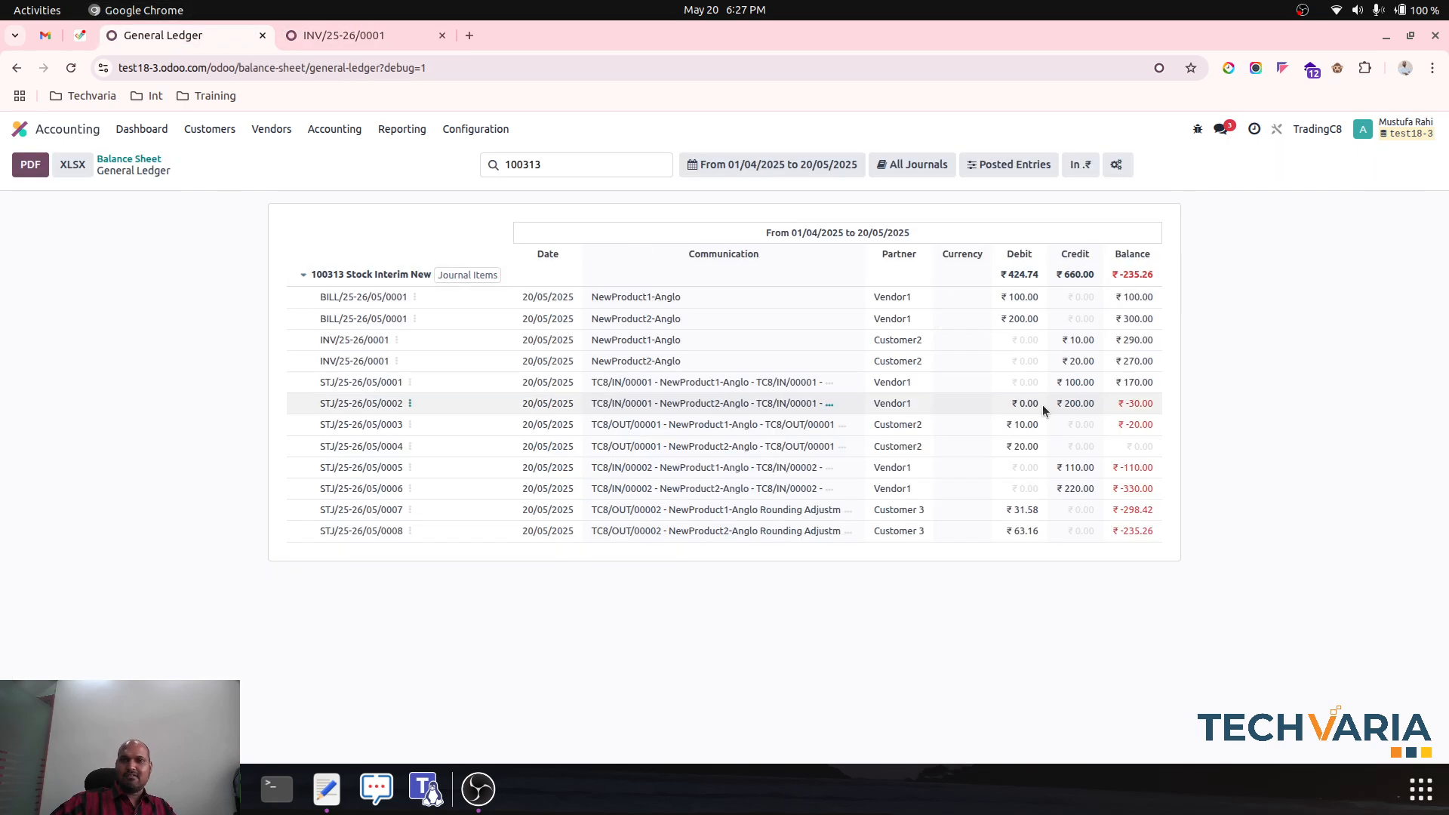
# Step: Copy the total balance of 100313 Stock Interim New and collapse the account's ledger lines
pyautogui.moveTo(1120, 273); pyautogui.dragTo(1174, 282)
pyautogui.hotkey('ctrl', 'c')
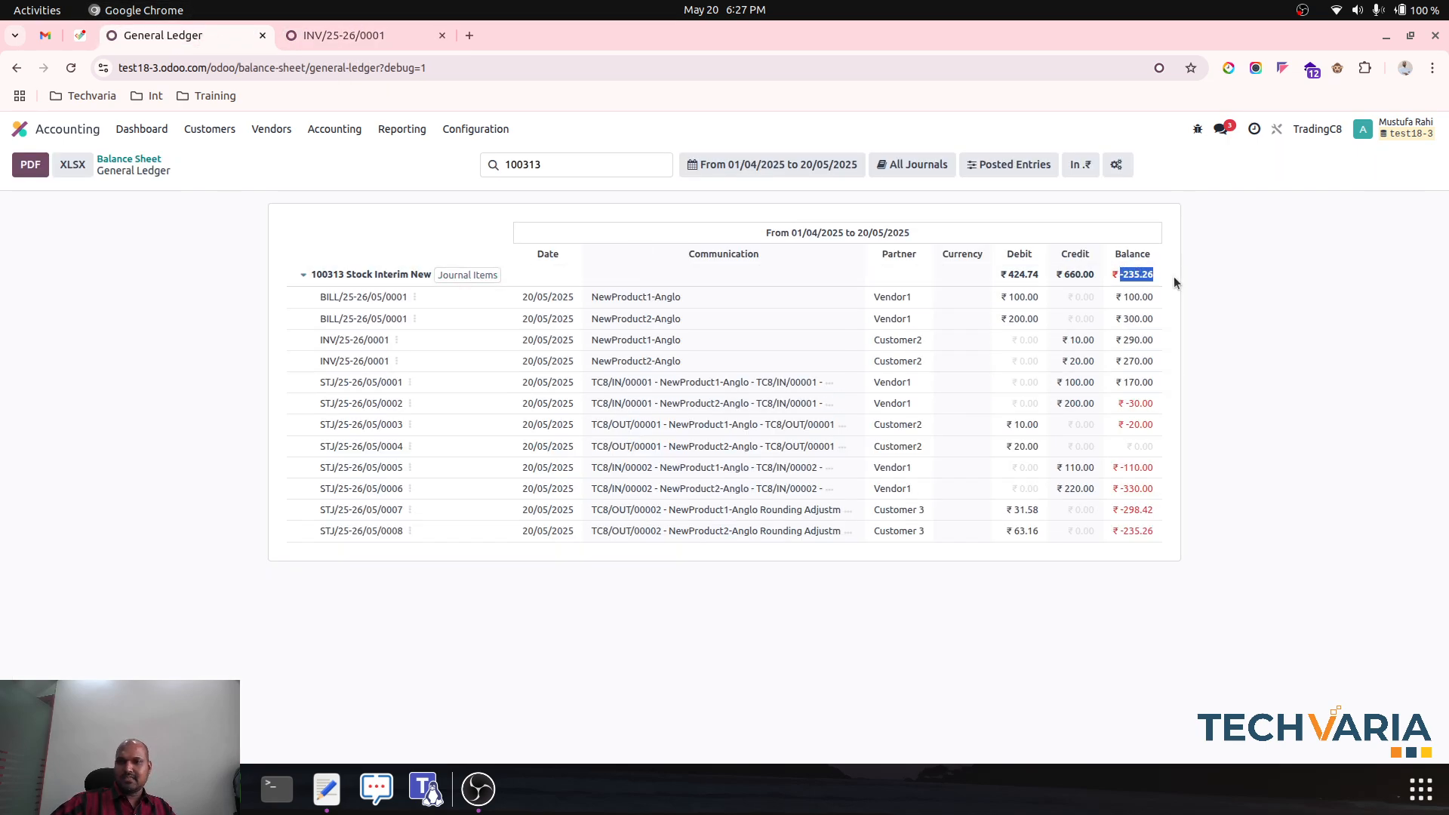
pyautogui.click(1218, 351)
pyautogui.click(396, 276)
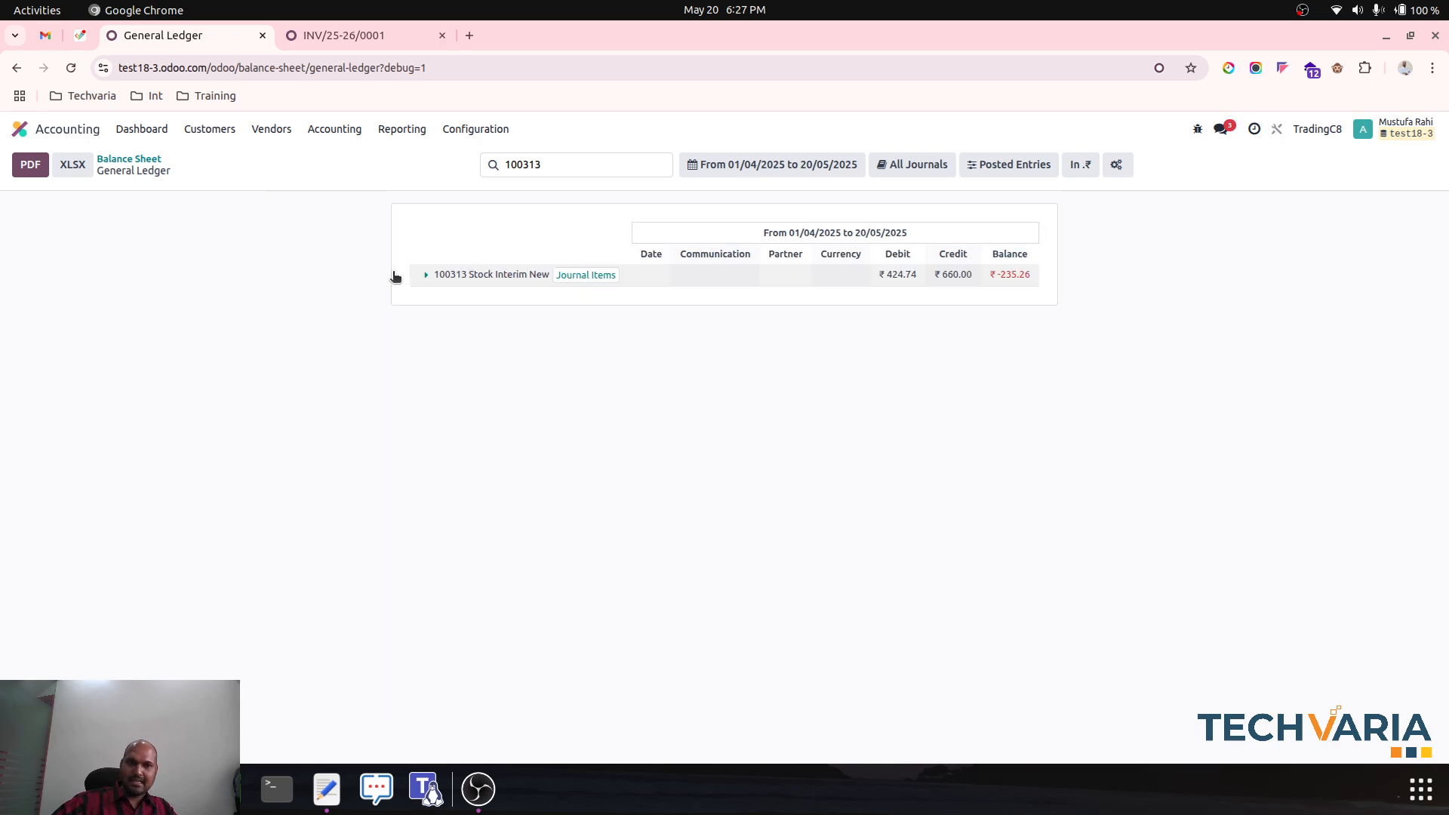
# Step: Create a new journal entry with the reference Stock Fixing Entry
pyautogui.click(314, 134)
pyautogui.click(361, 181)
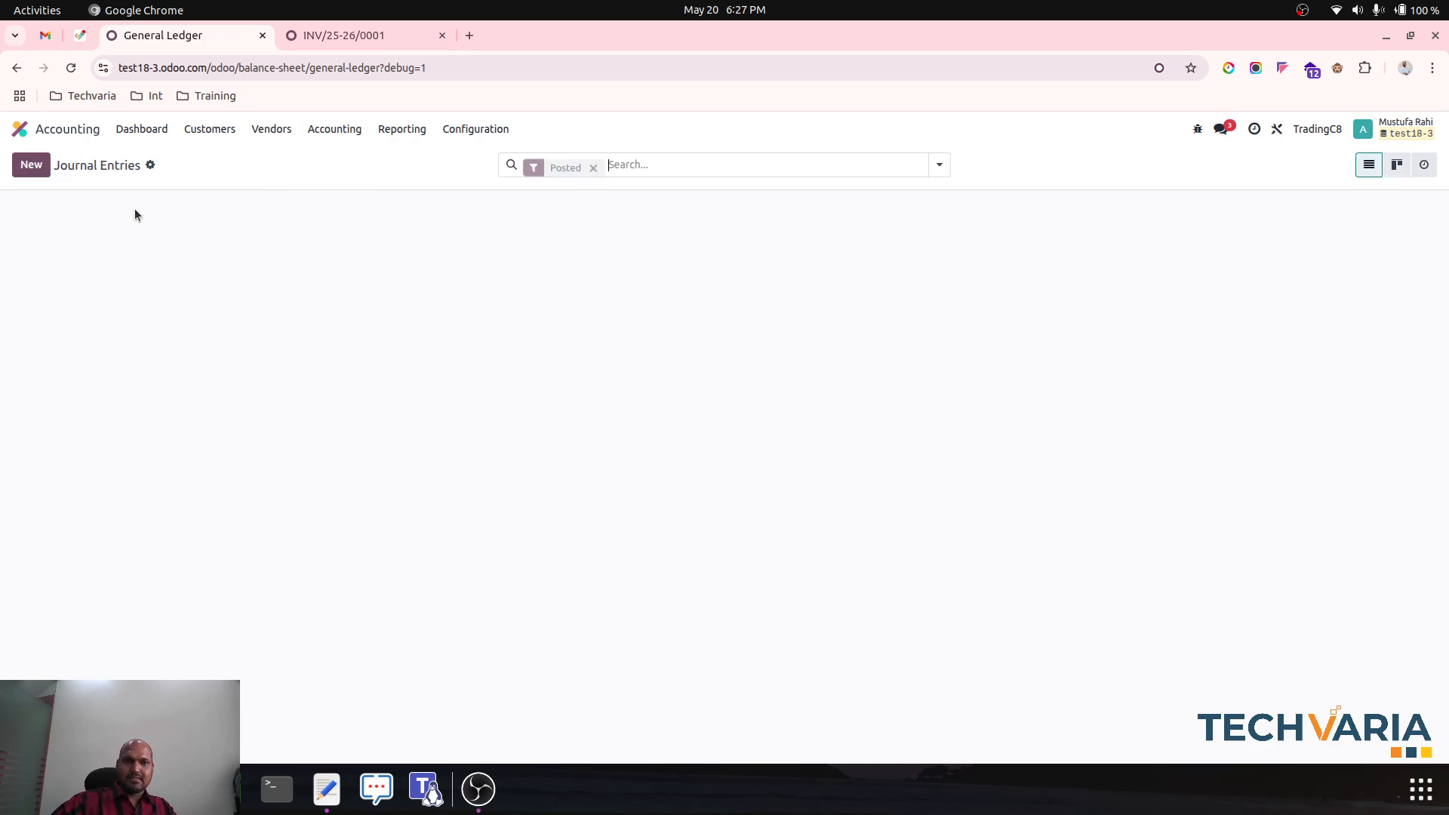
pyautogui.click(31, 164)
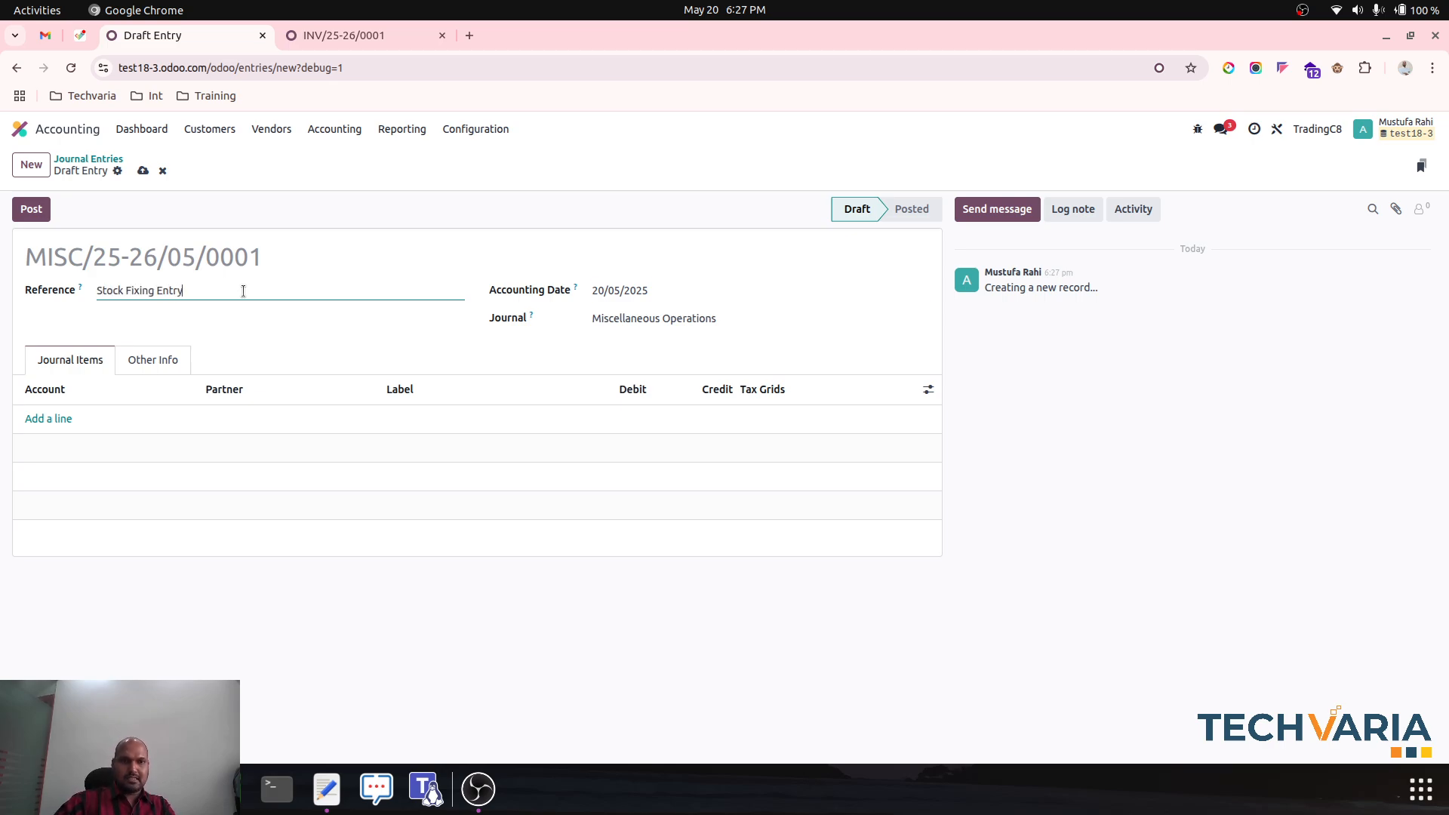
pyautogui.press('Tab')
# Step: Add a journal item debiting 235.26 to account 100313 Stock Interim New
pyautogui.click(33, 418)
pyautogui.hotkey('ctrl', 'v')
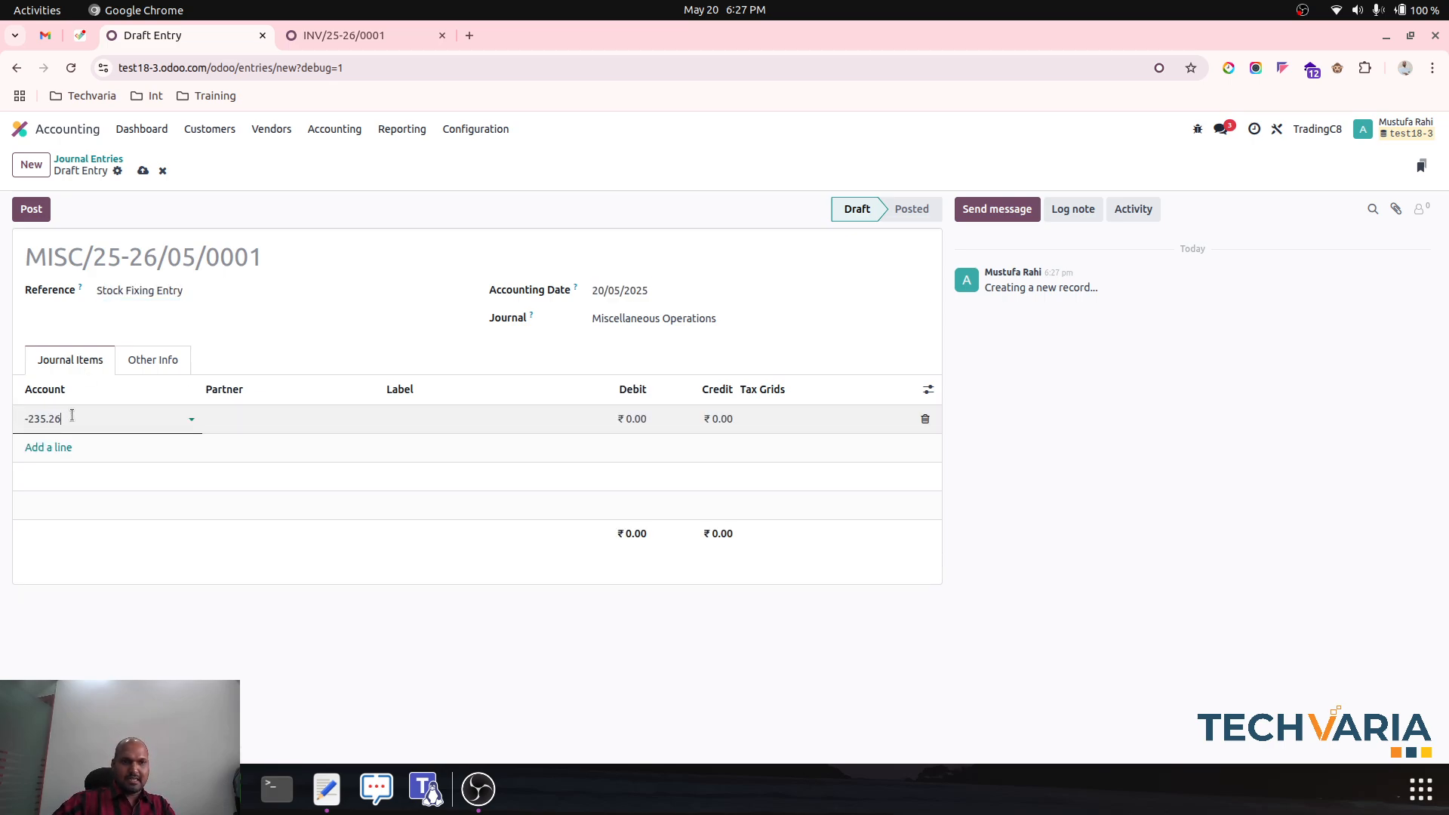
pyautogui.hotkey('ctrl', 'a')
pyautogui.press('BackSpace')
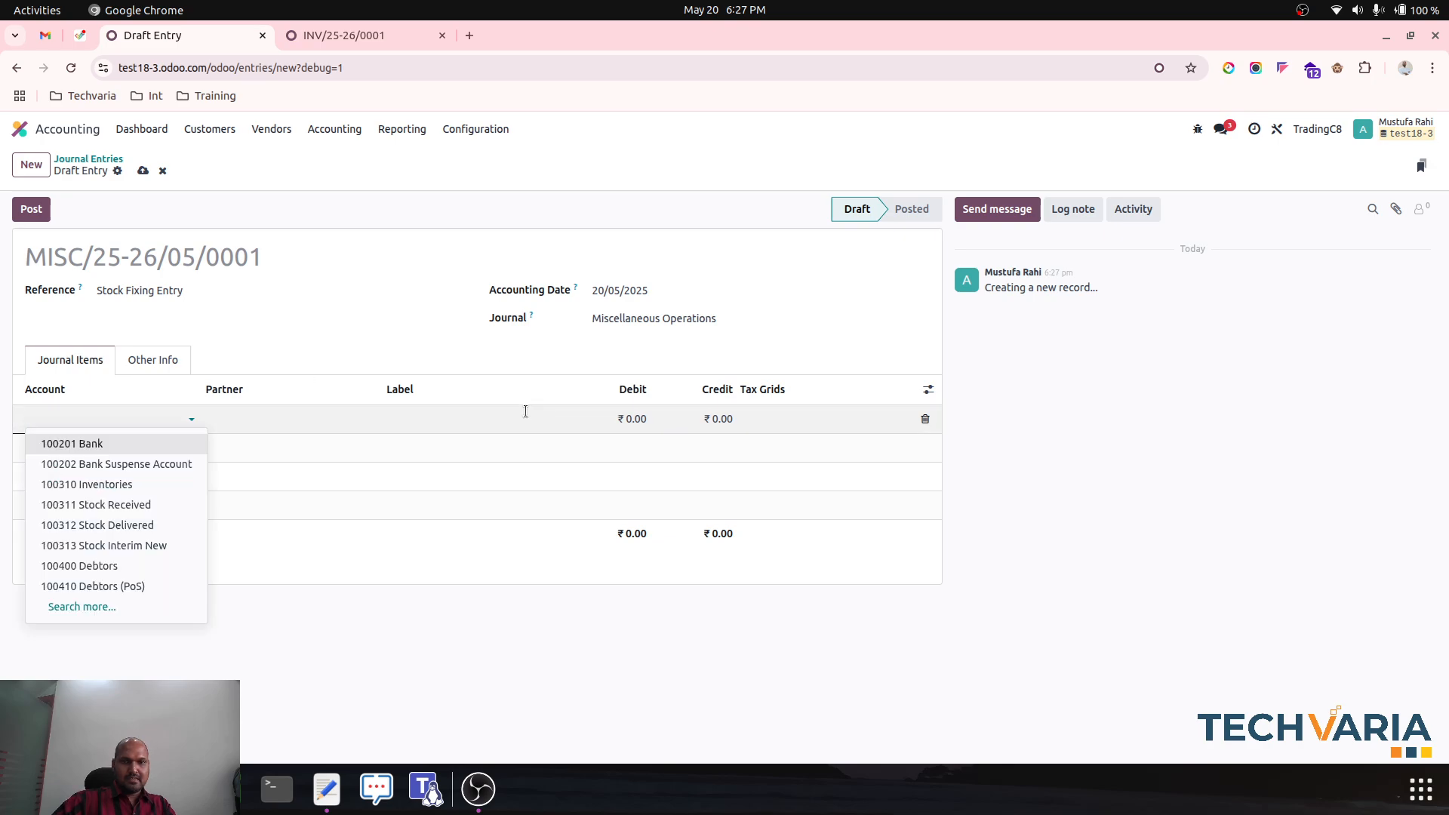
pyautogui.click(706, 419)
pyautogui.click(638, 427)
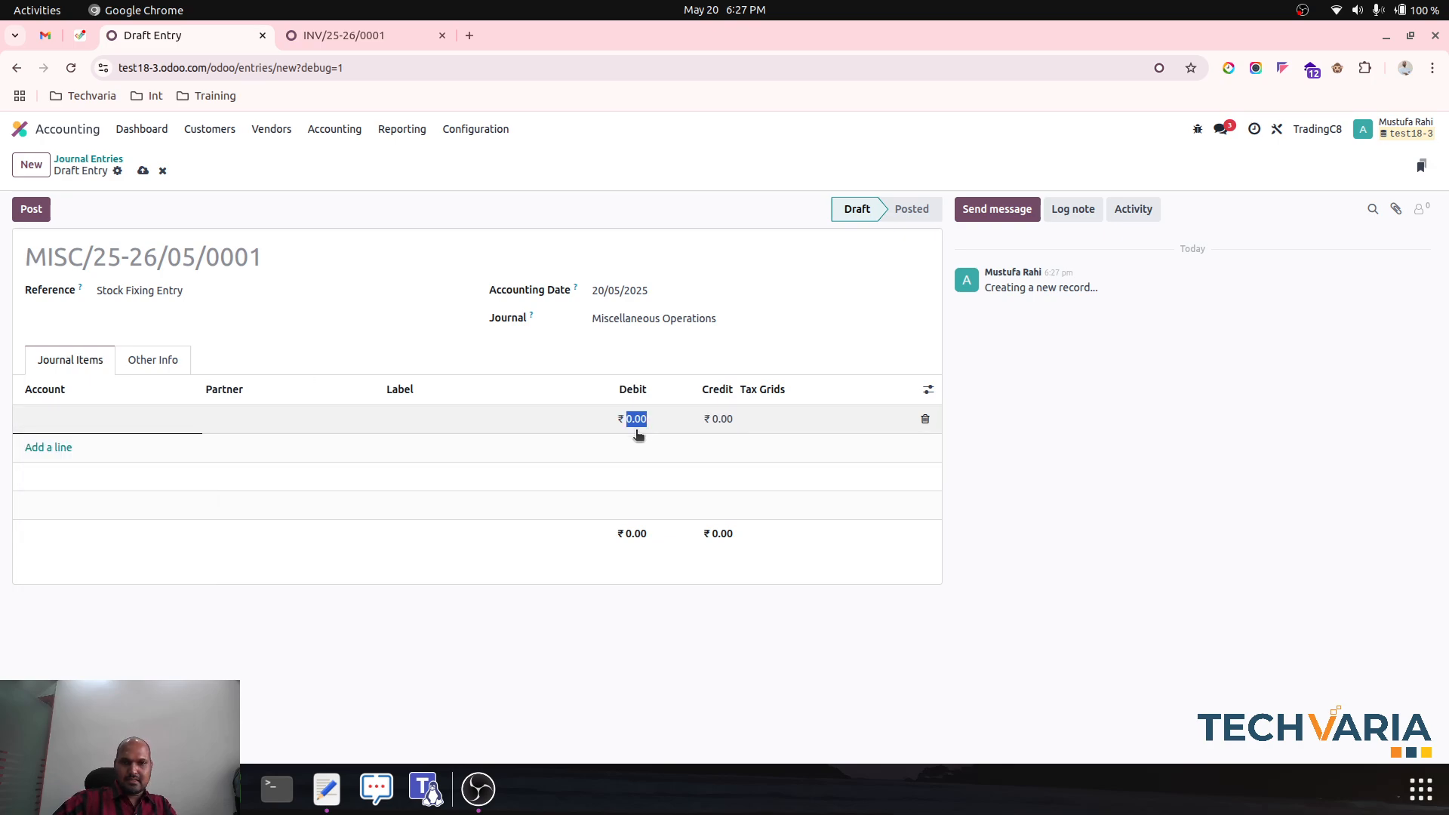
pyautogui.hotkey('ctrl', 'v')
pyautogui.click(740, 470)
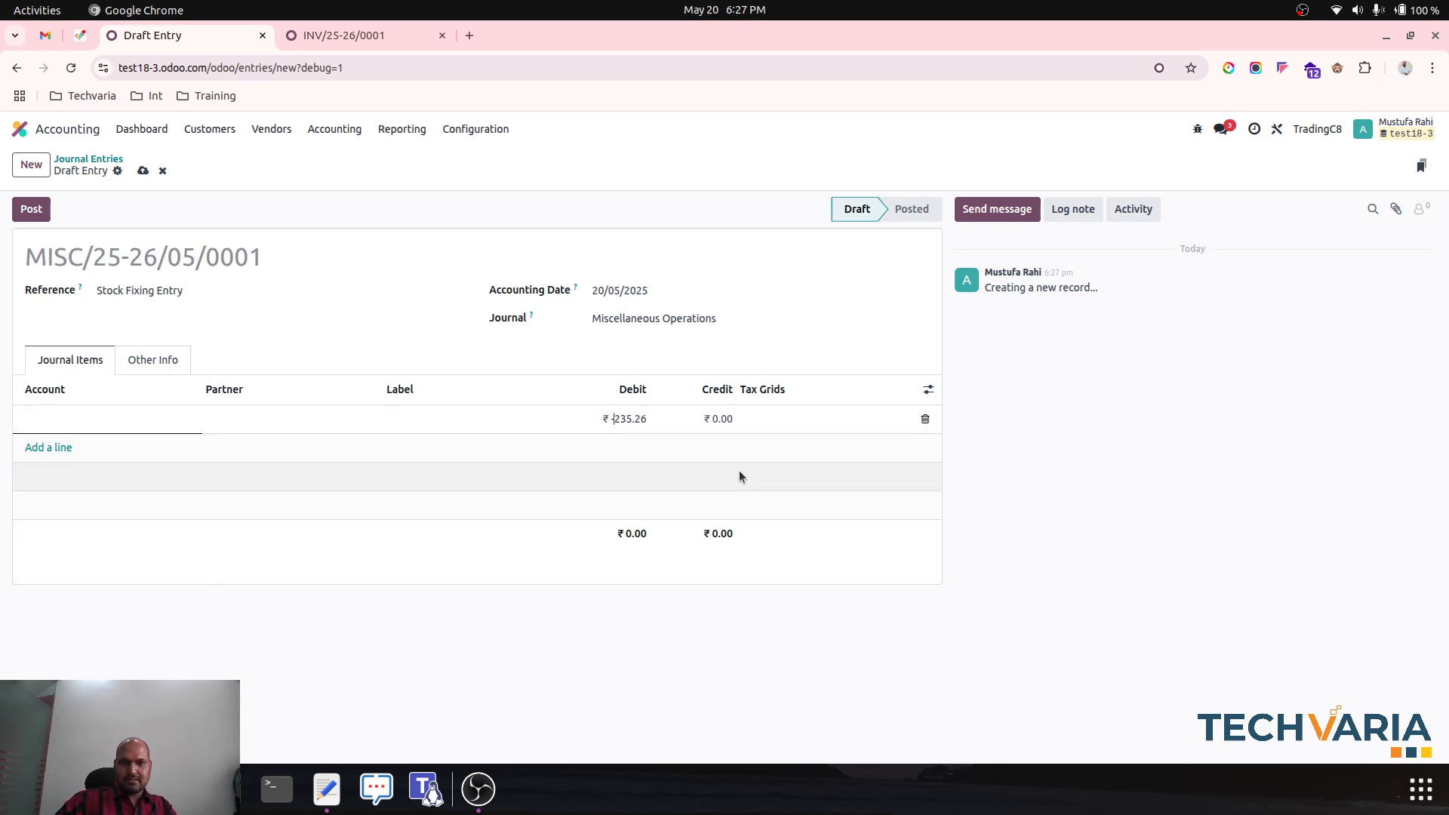
pyautogui.click(76, 412)
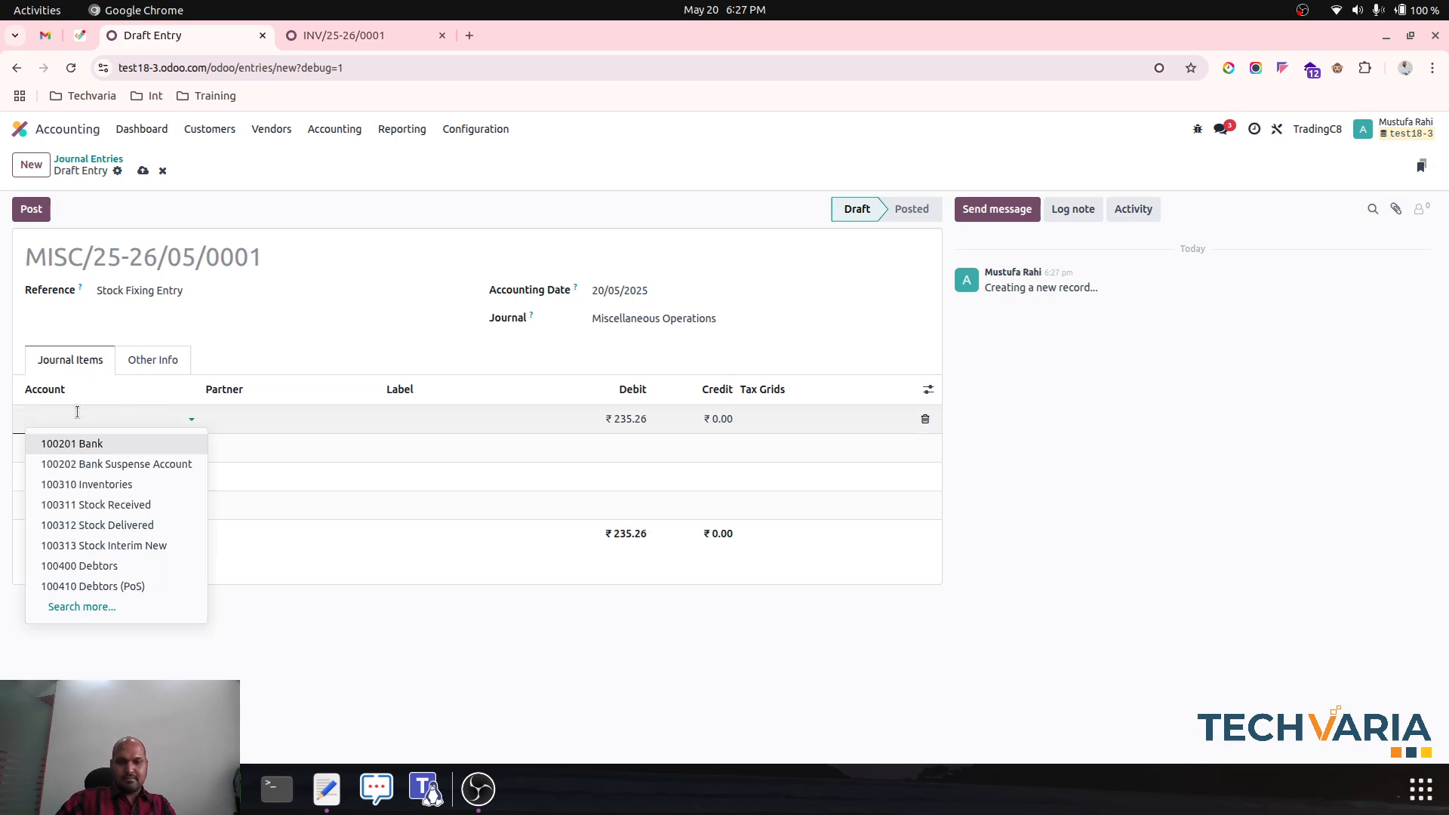
pyautogui.write('new')
pyautogui.click(104, 441)
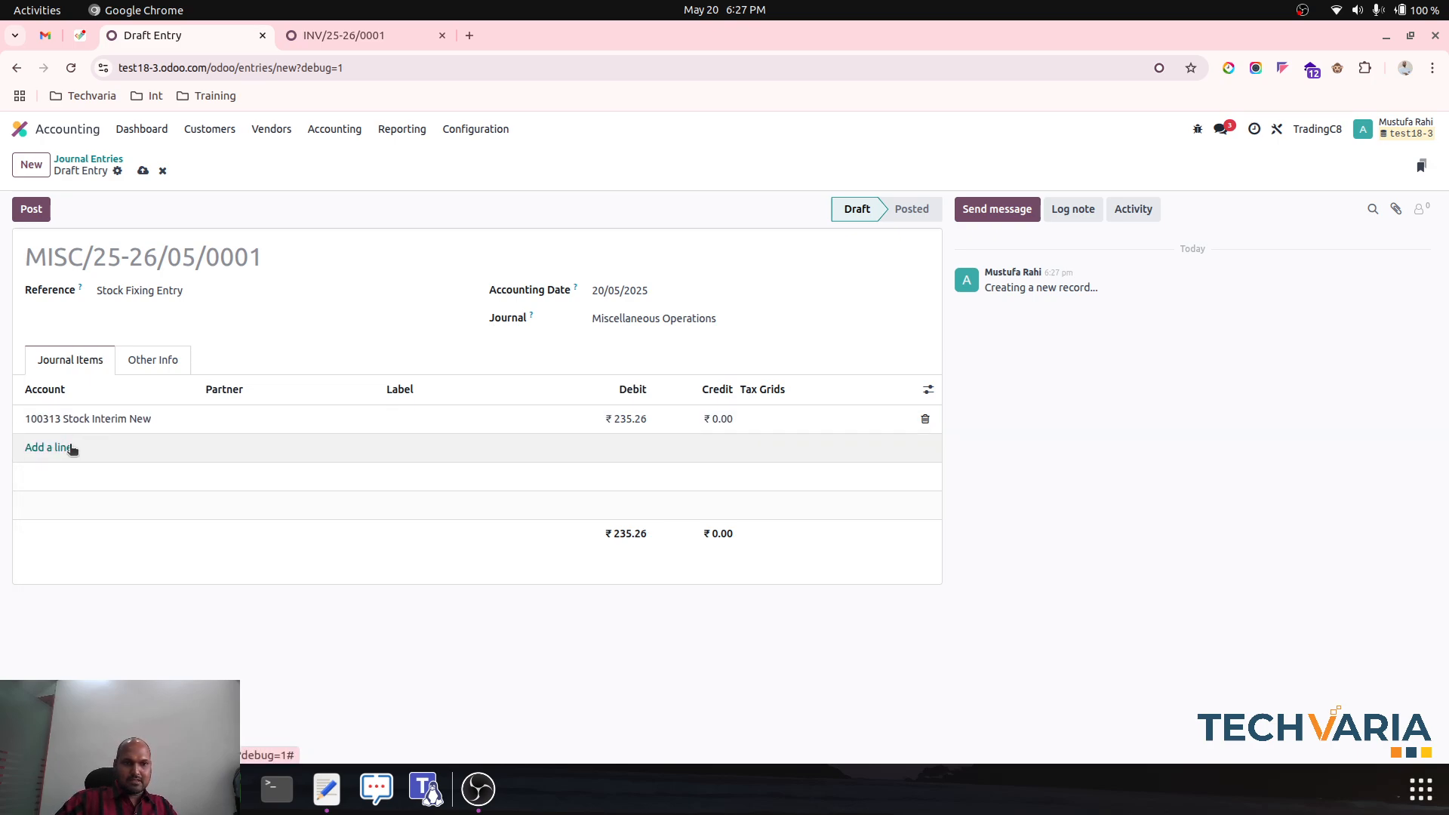
# Step: Add a balancing 235.26 credit line on account 210700 Purchase Expense and save the draft entry
pyautogui.click(71, 448)
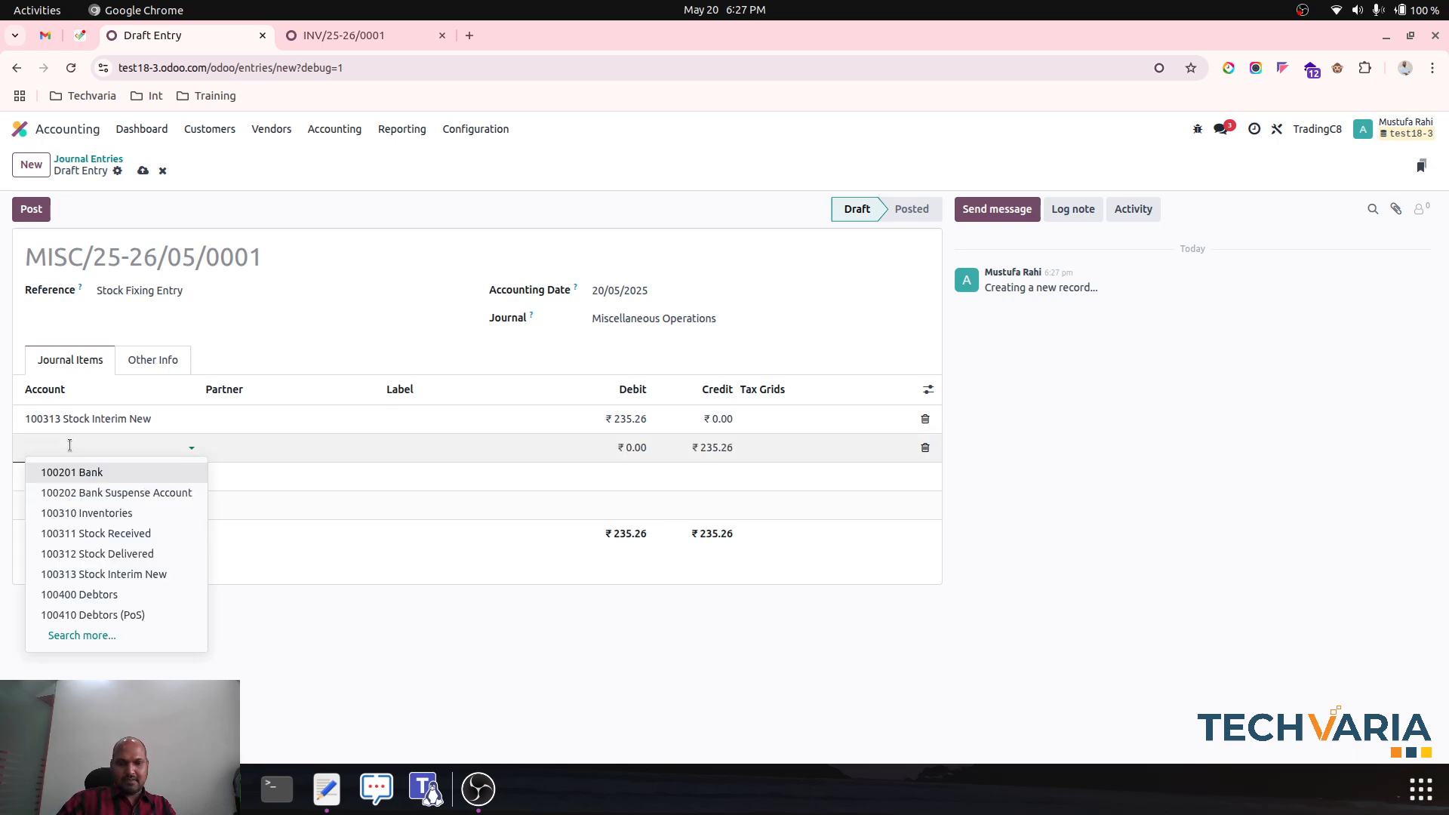
pyautogui.click(298, 488)
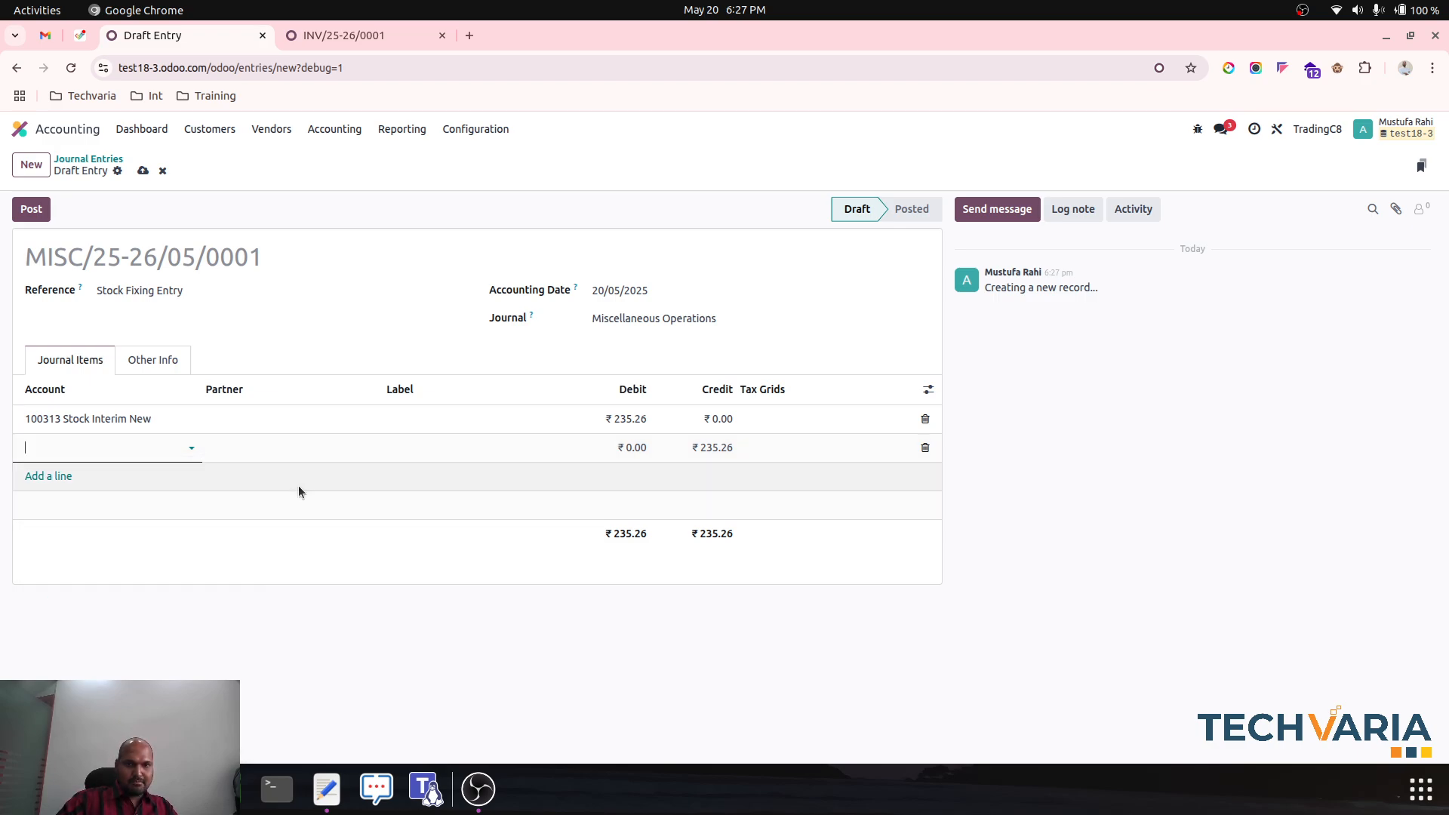
pyautogui.click(106, 448)
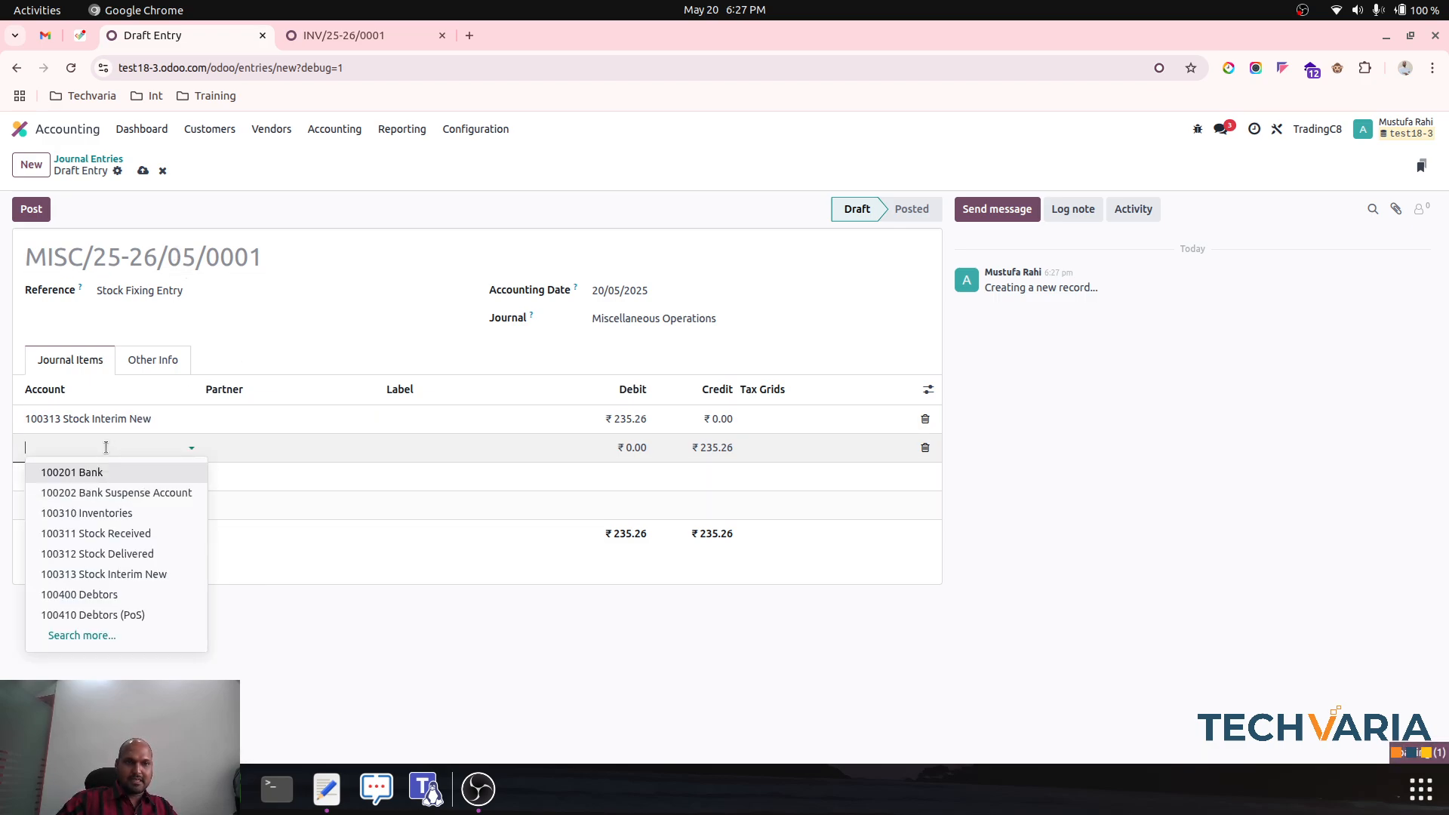
pyautogui.click(142, 171)
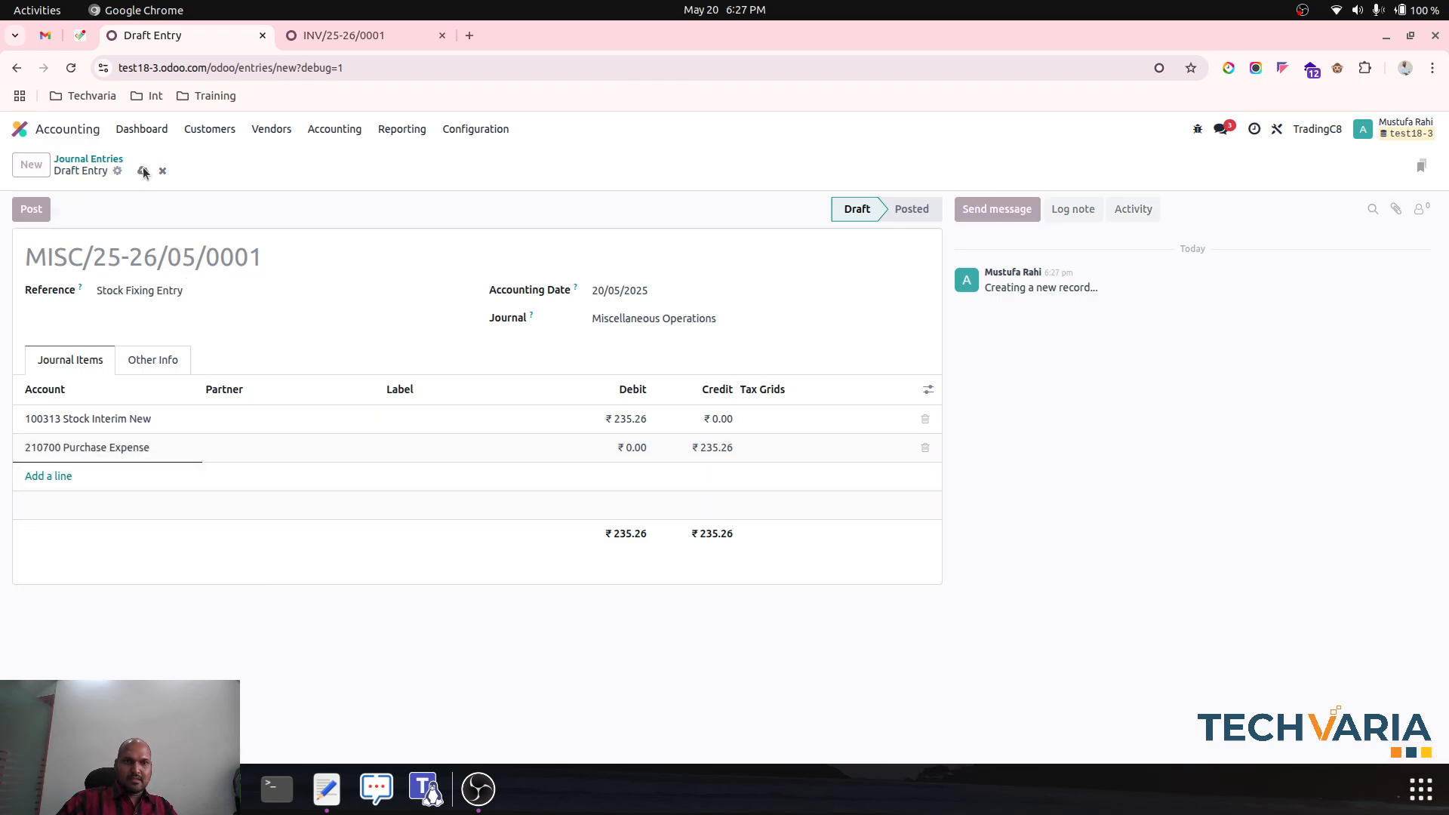
# Step: Check invoice INV/25-26/0001 against the draft Stock Fixing Entry and post the entry
pyautogui.click(305, 39)
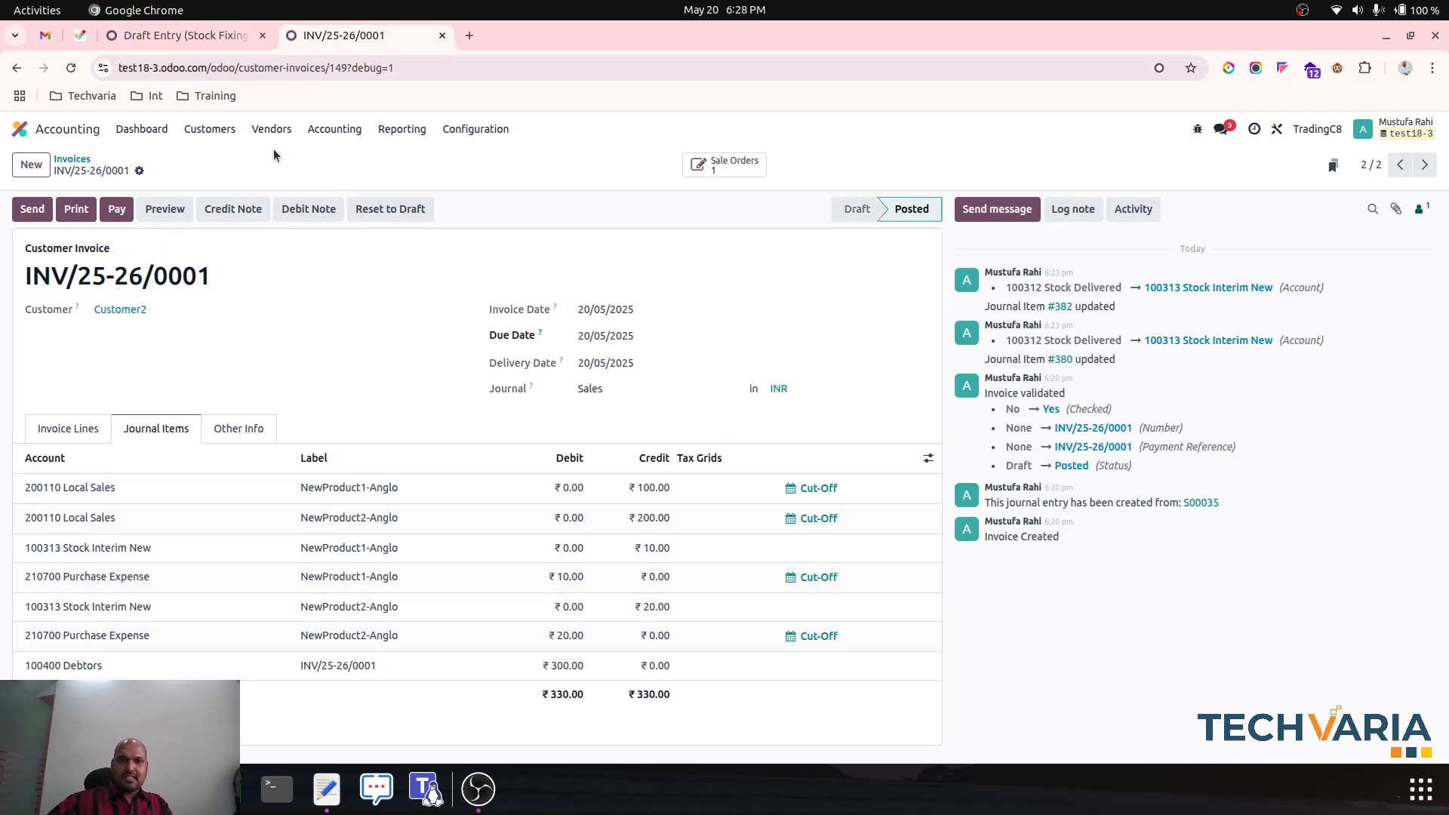
pyautogui.click(201, 36)
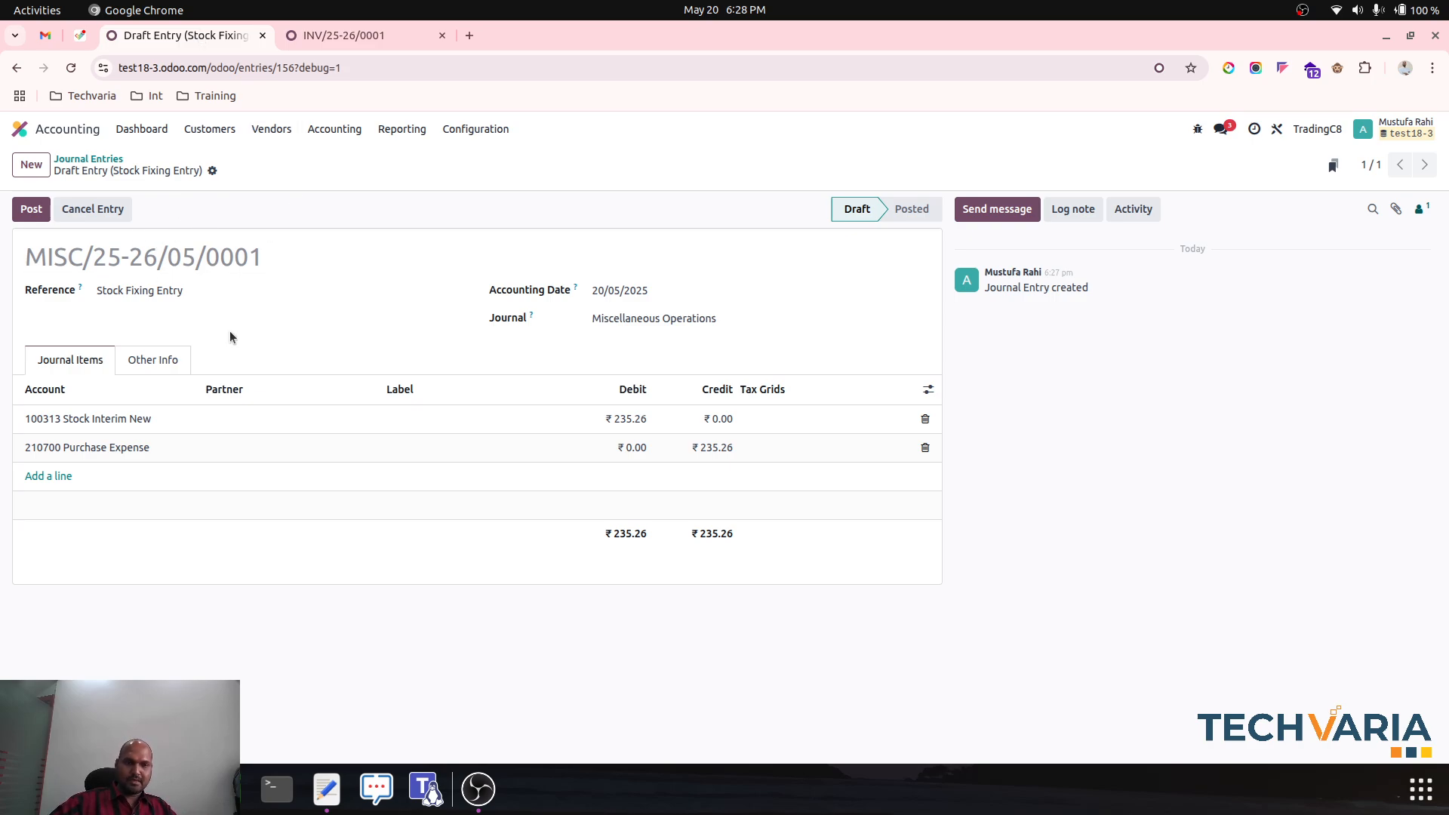
pyautogui.click(321, 38)
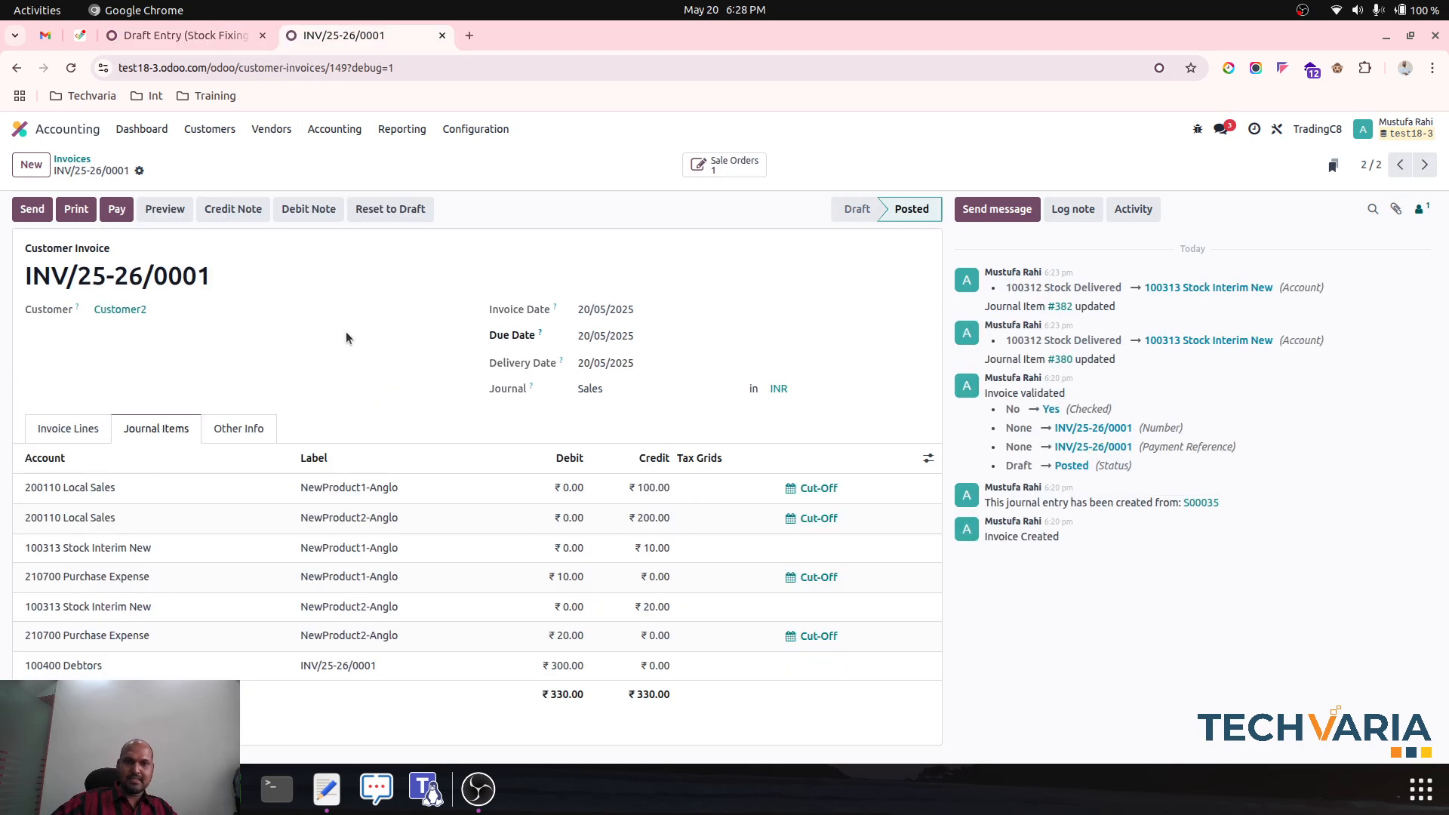
pyautogui.click(393, 128)
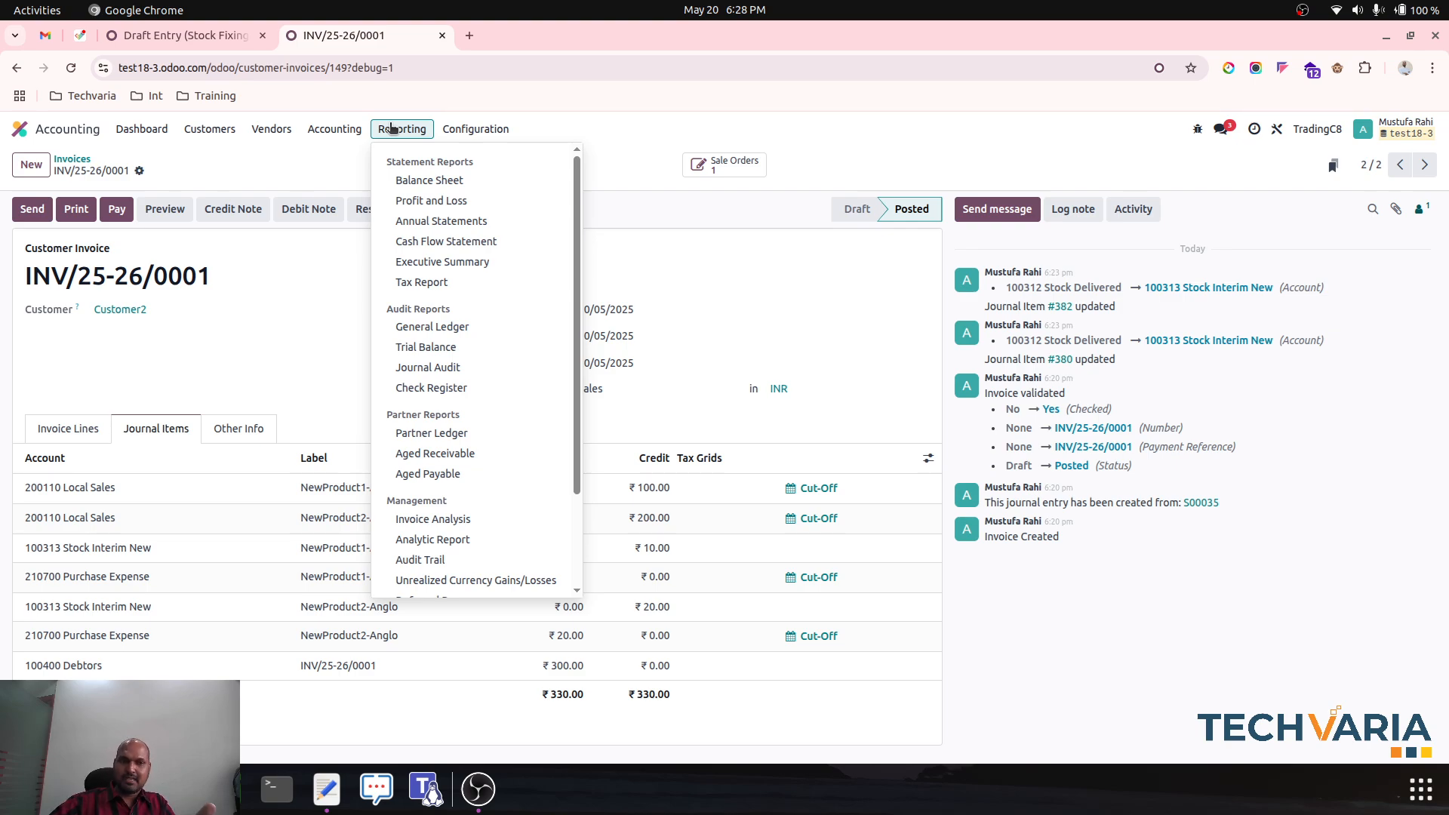
pyautogui.click(186, 35)
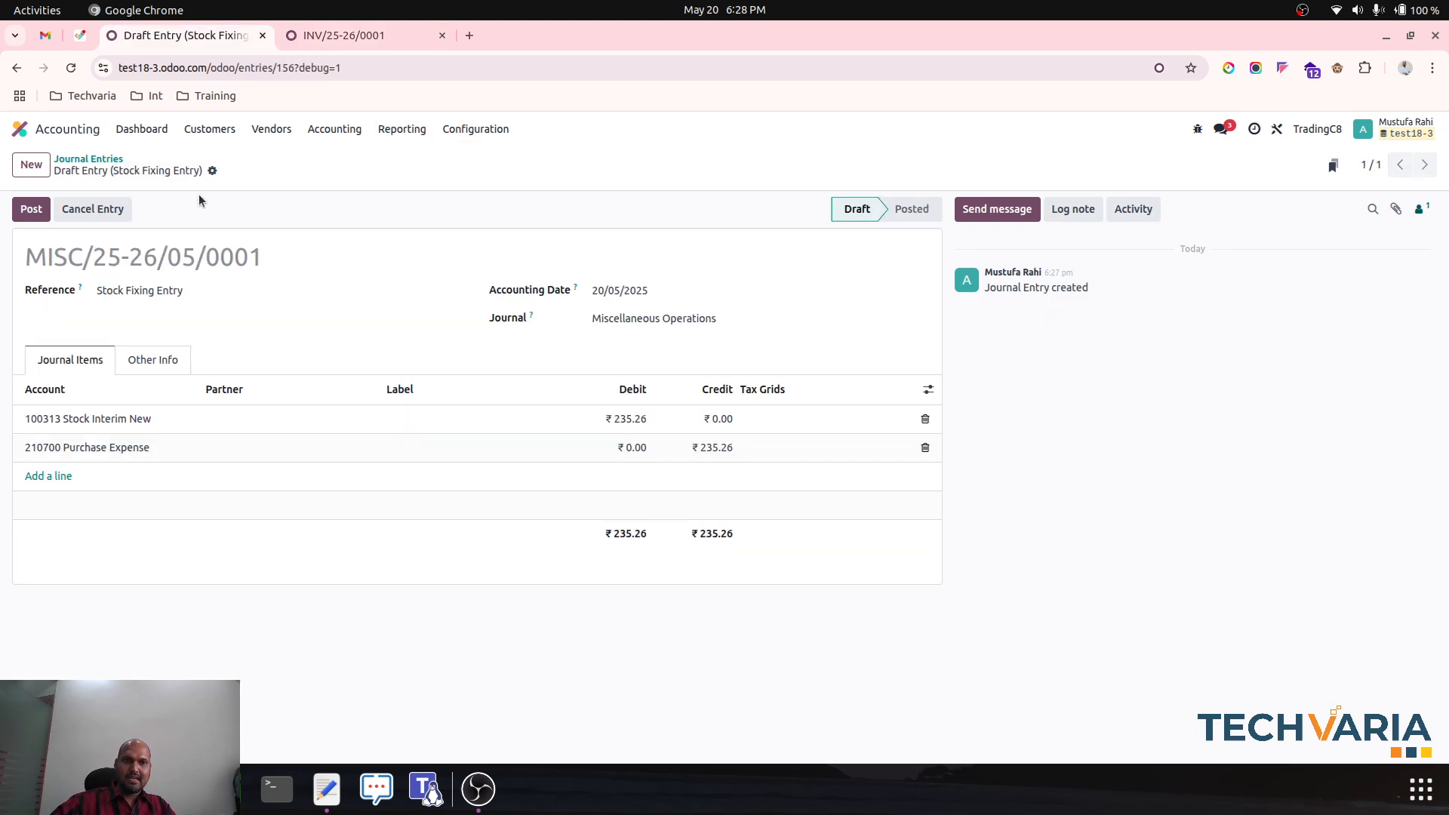
pyautogui.click(31, 210)
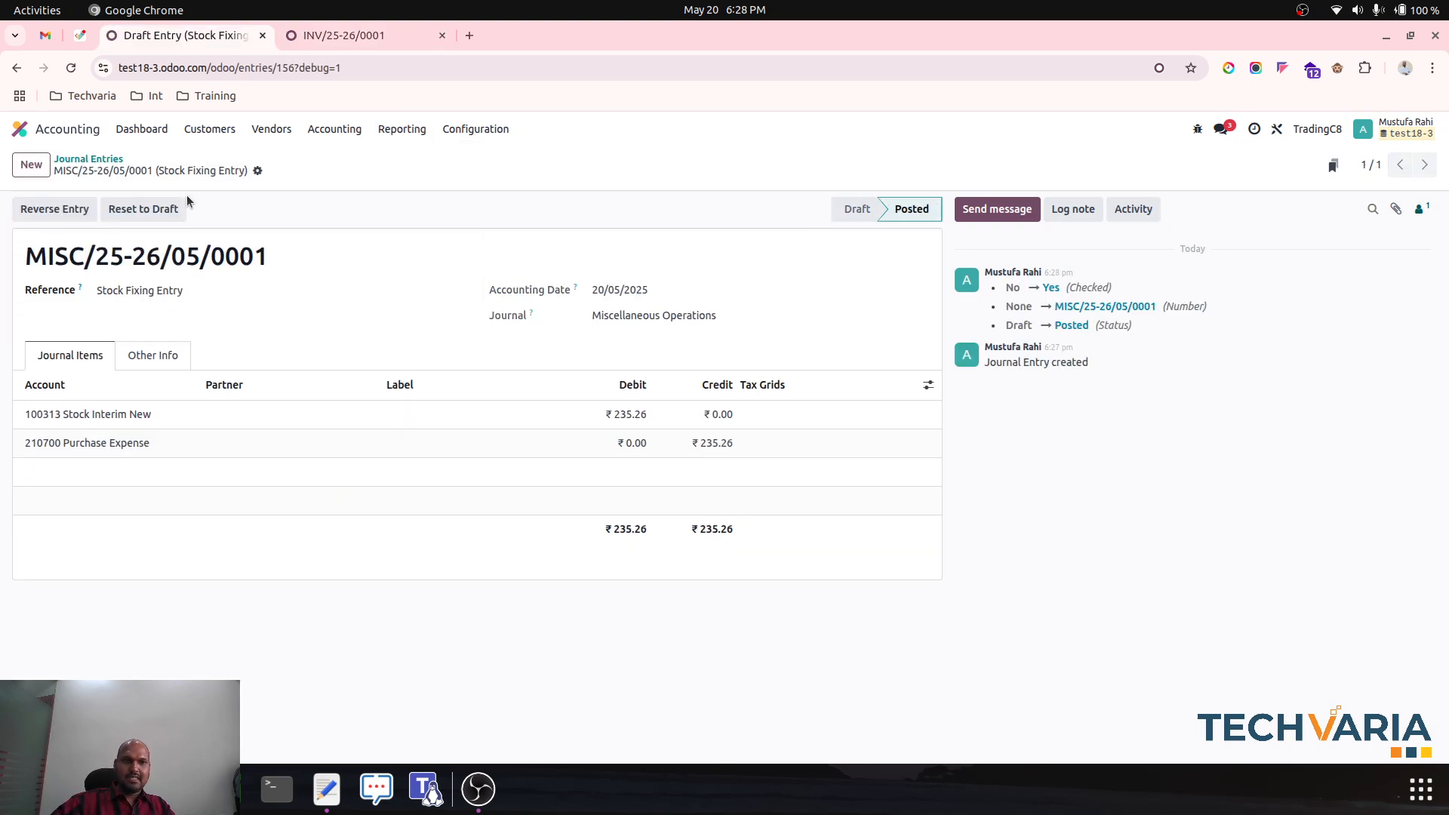
# Step: Check the inventory accounts in the Balance Sheet and the on-hand quantities in the Inventory product list
pyautogui.click(332, 36)
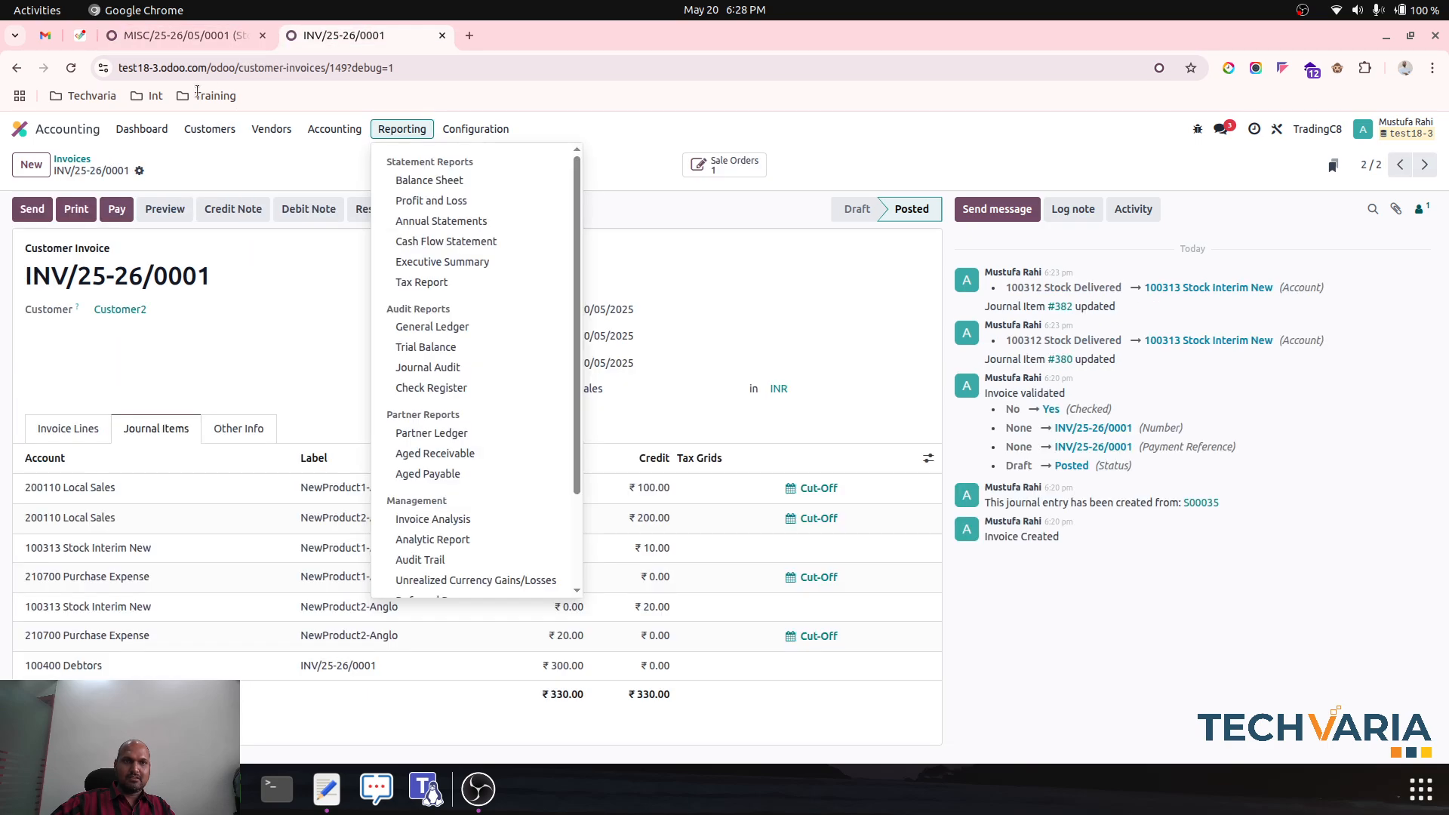
pyautogui.click(422, 180)
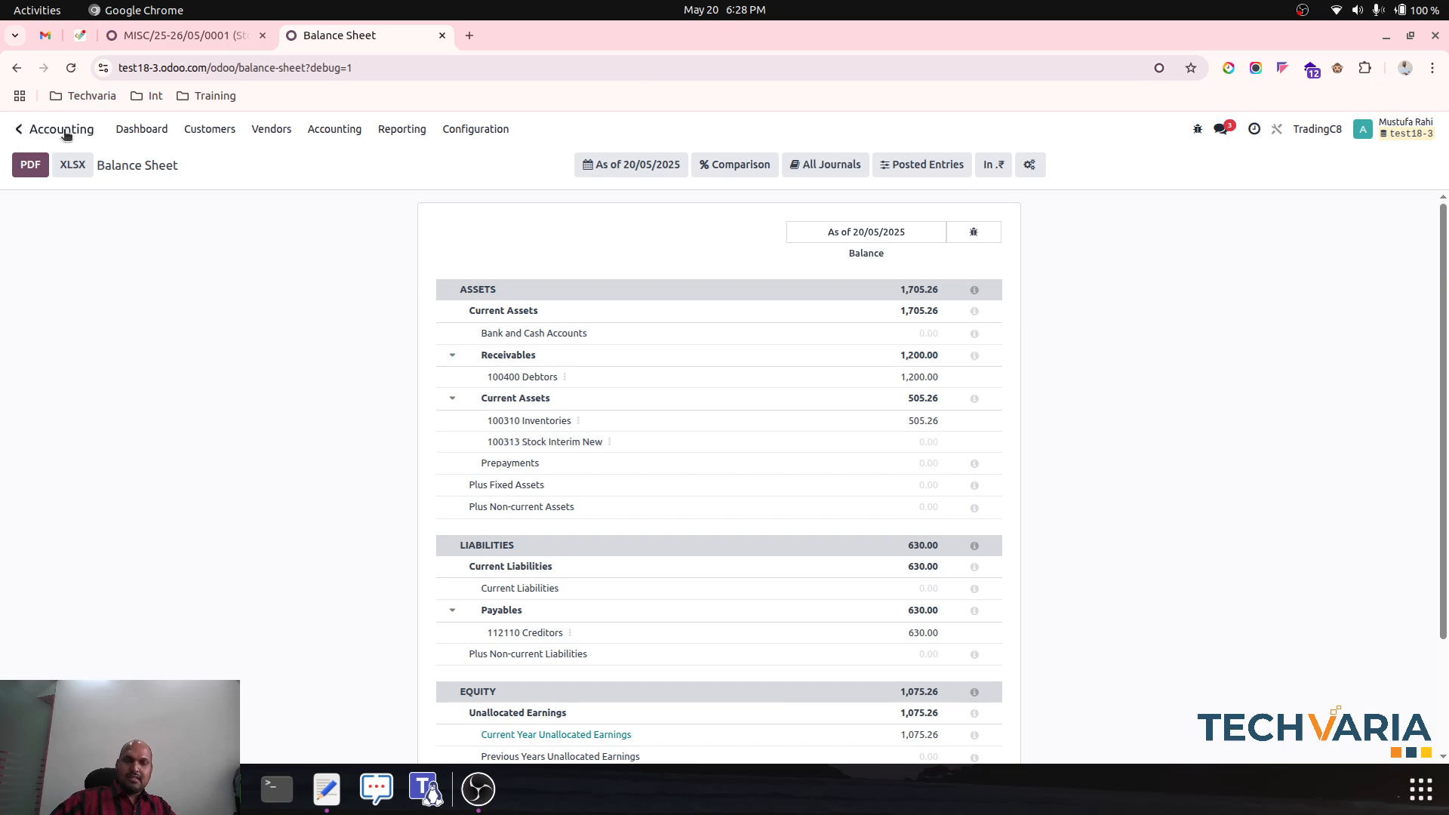
pyautogui.click(19, 129)
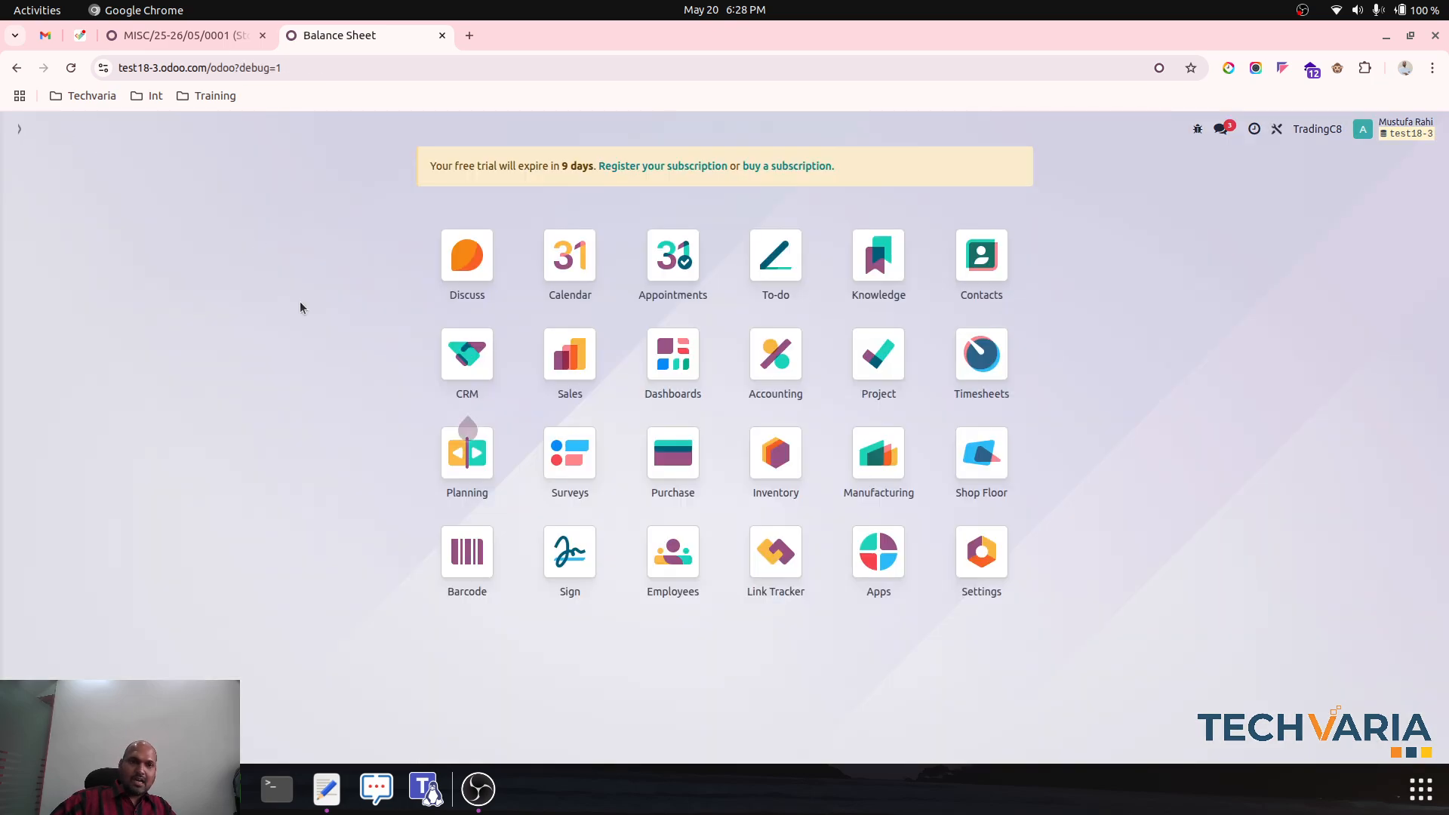
pyautogui.click(768, 468)
pyautogui.click(254, 129)
pyautogui.click(258, 155)
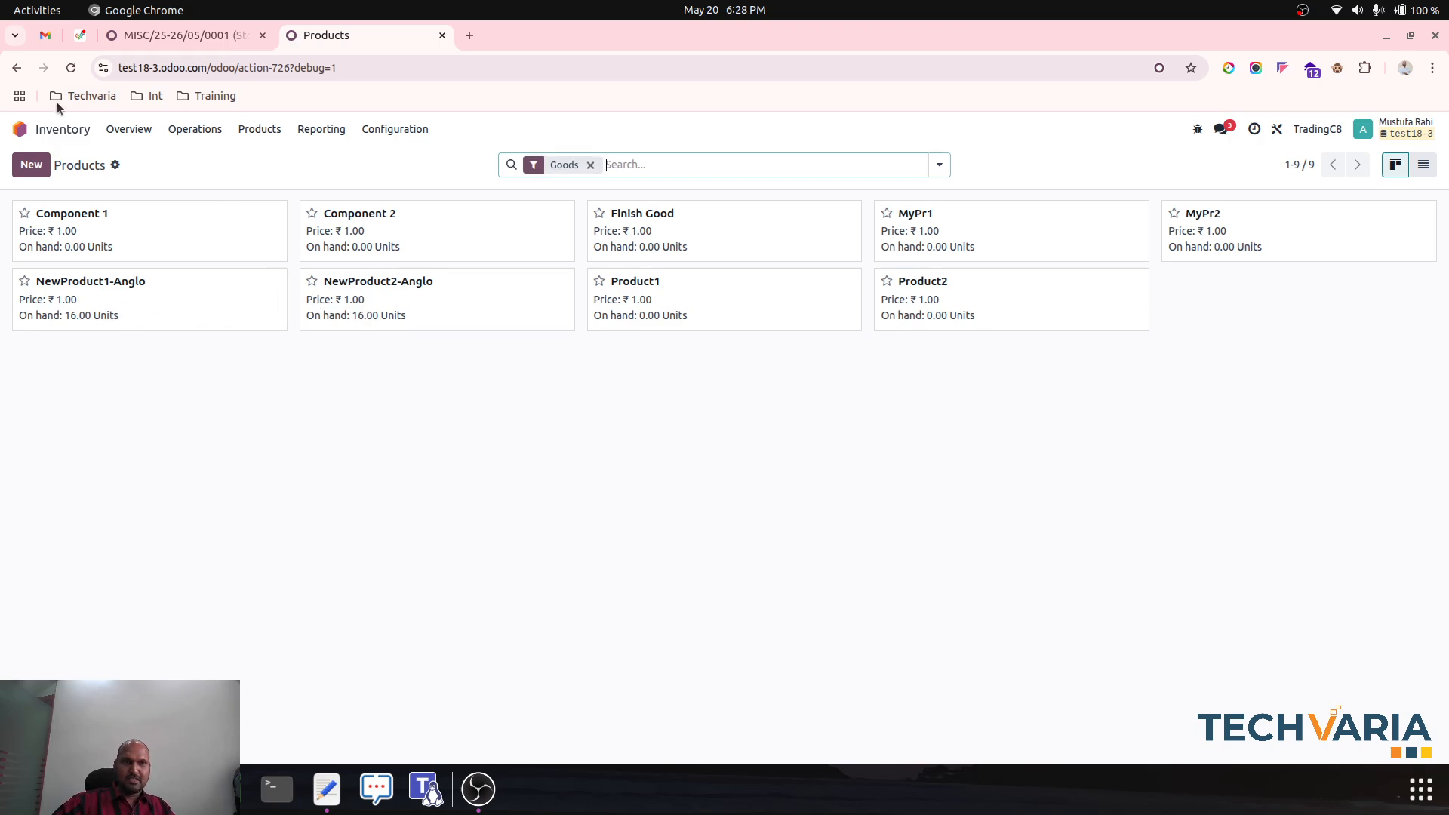
# Step: Duplicate sales order S00036 as a new quotation
pyautogui.click(21, 129)
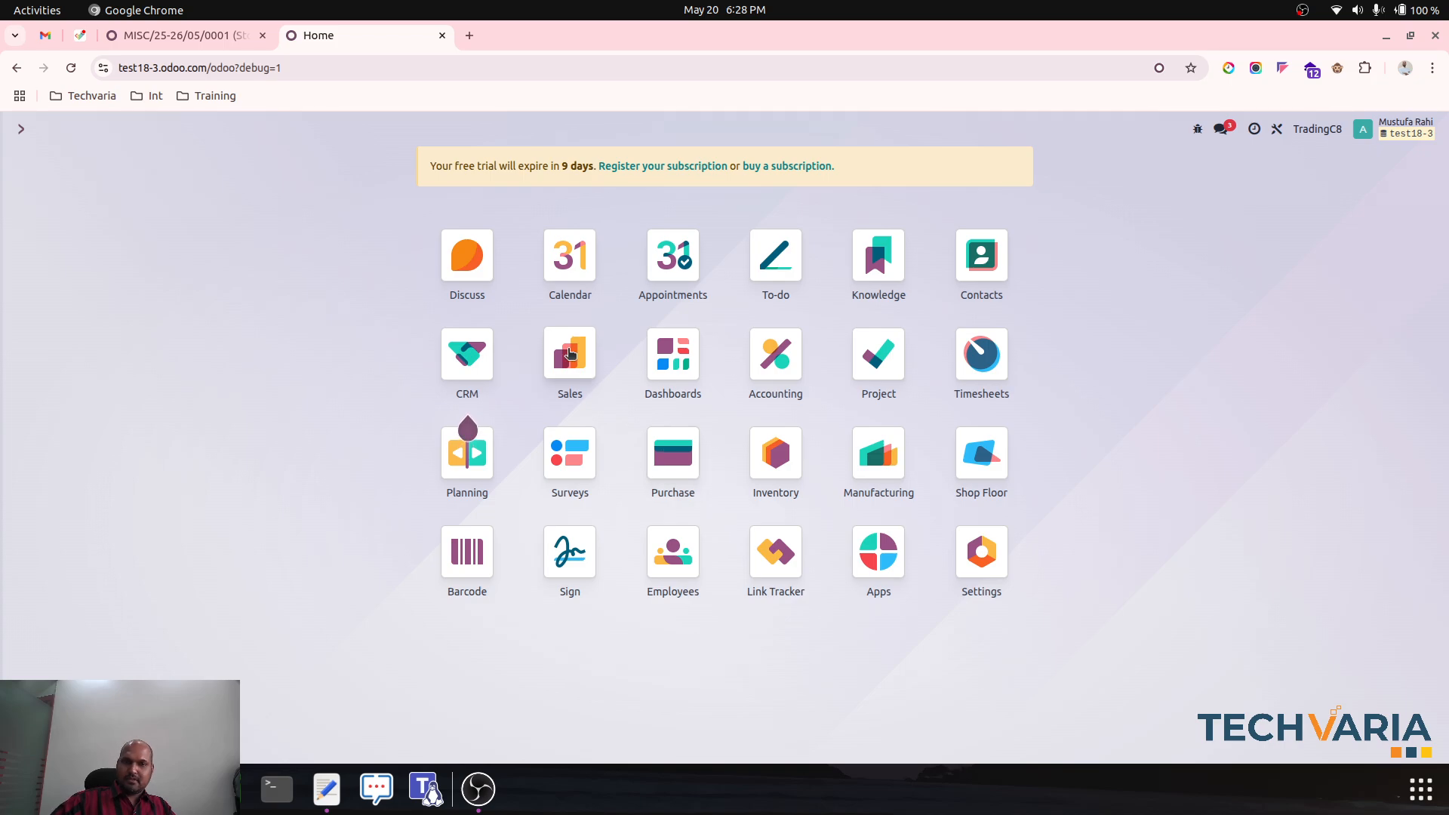
pyautogui.click(570, 353)
pyautogui.click(206, 235)
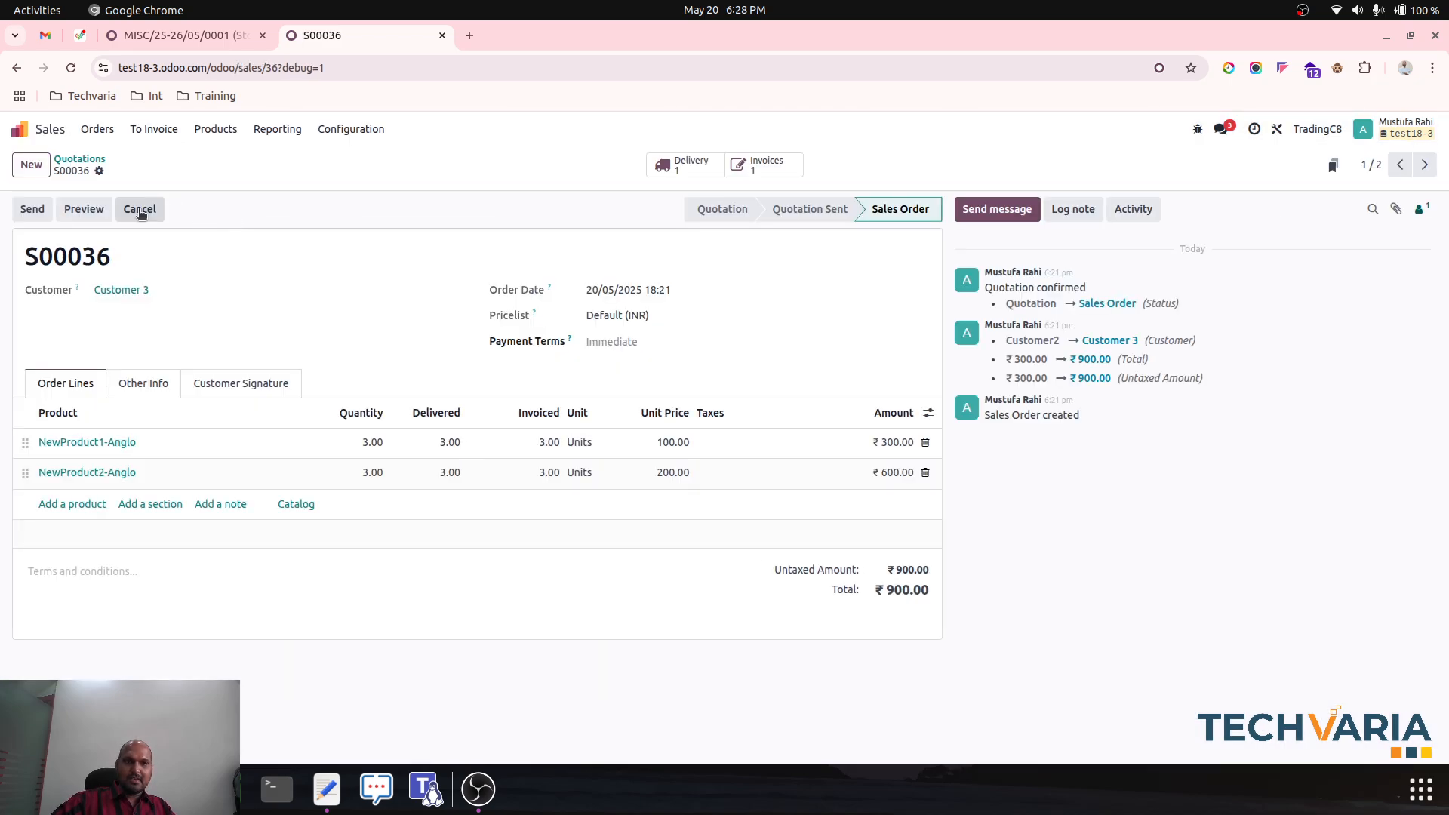
pyautogui.click(99, 171)
pyautogui.click(146, 249)
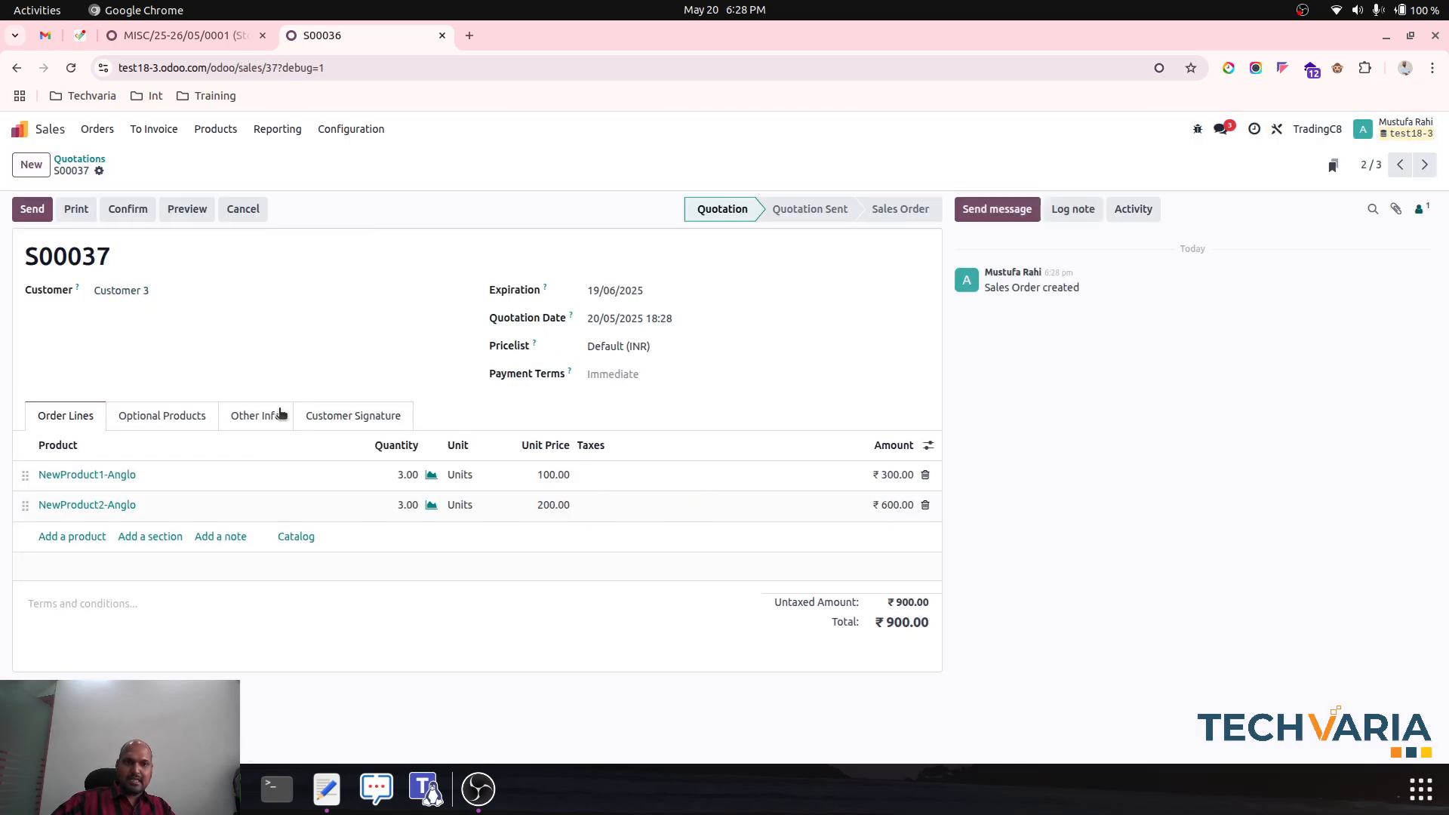
# Step: Set the quantities of NewProduct1-Anglo and NewProduct2-Anglo to 16 units each on quotation S00037
pyautogui.click(404, 475)
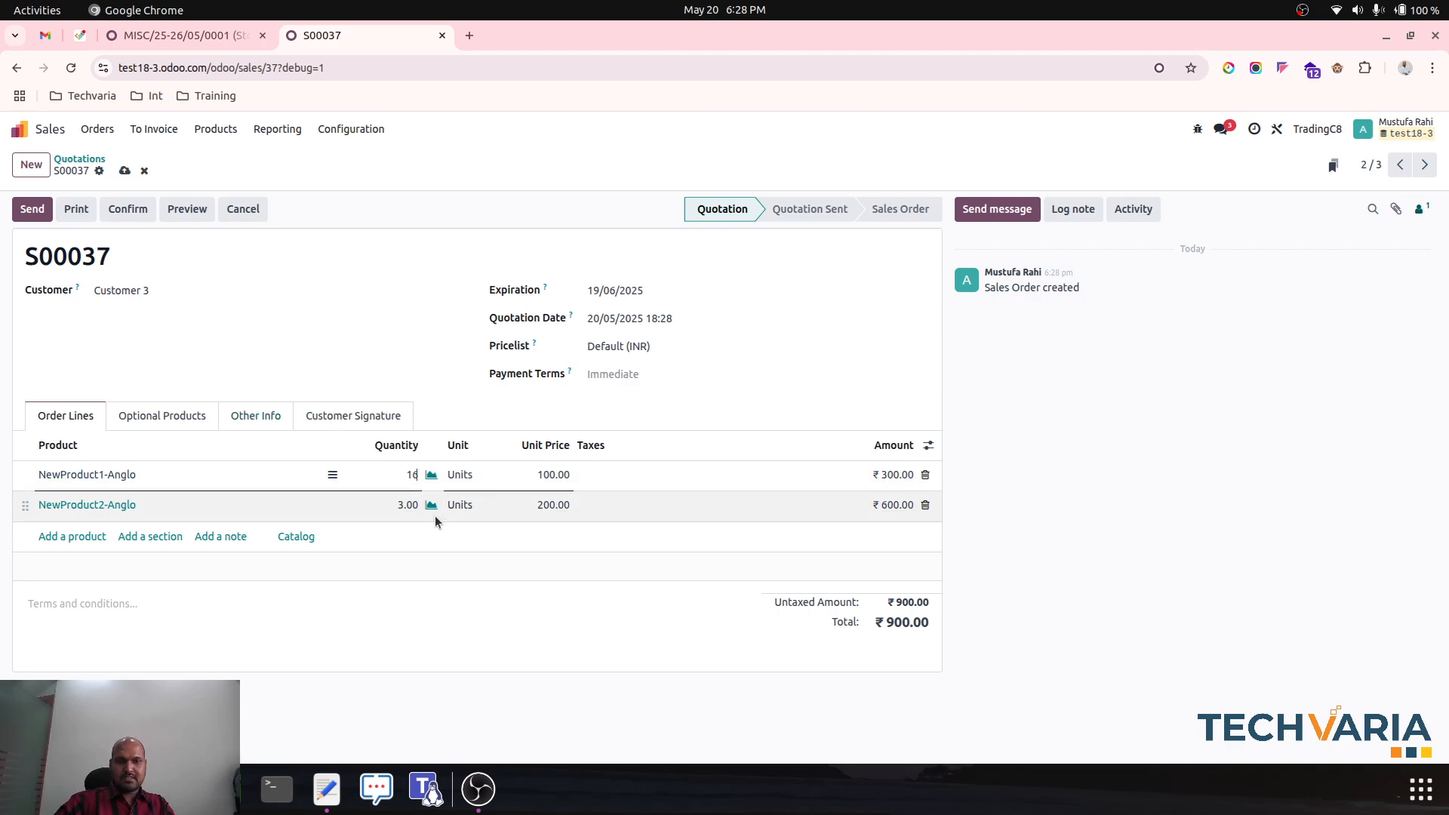
pyautogui.click(400, 499)
pyautogui.write('16')
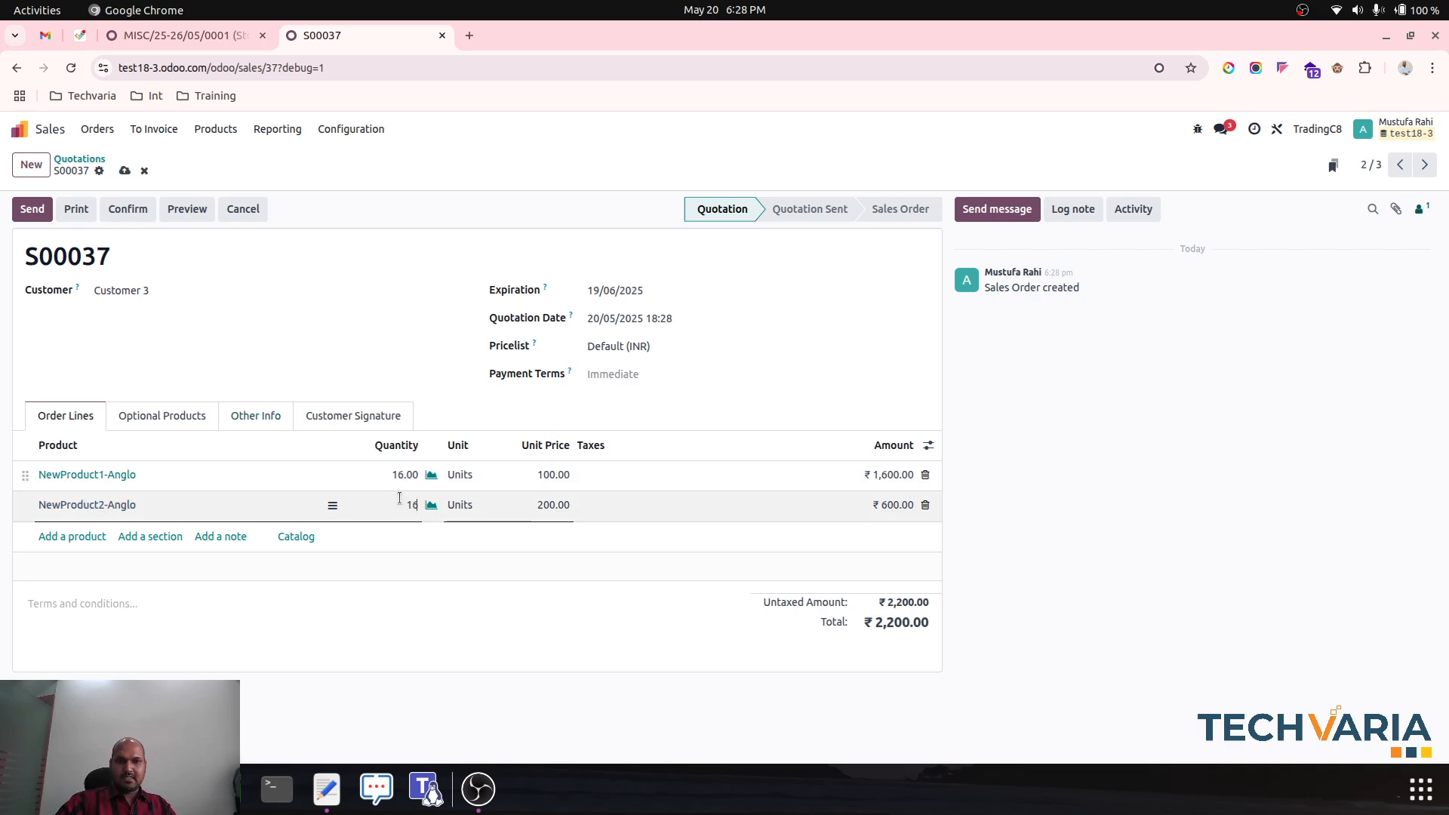
pyautogui.click(485, 416)
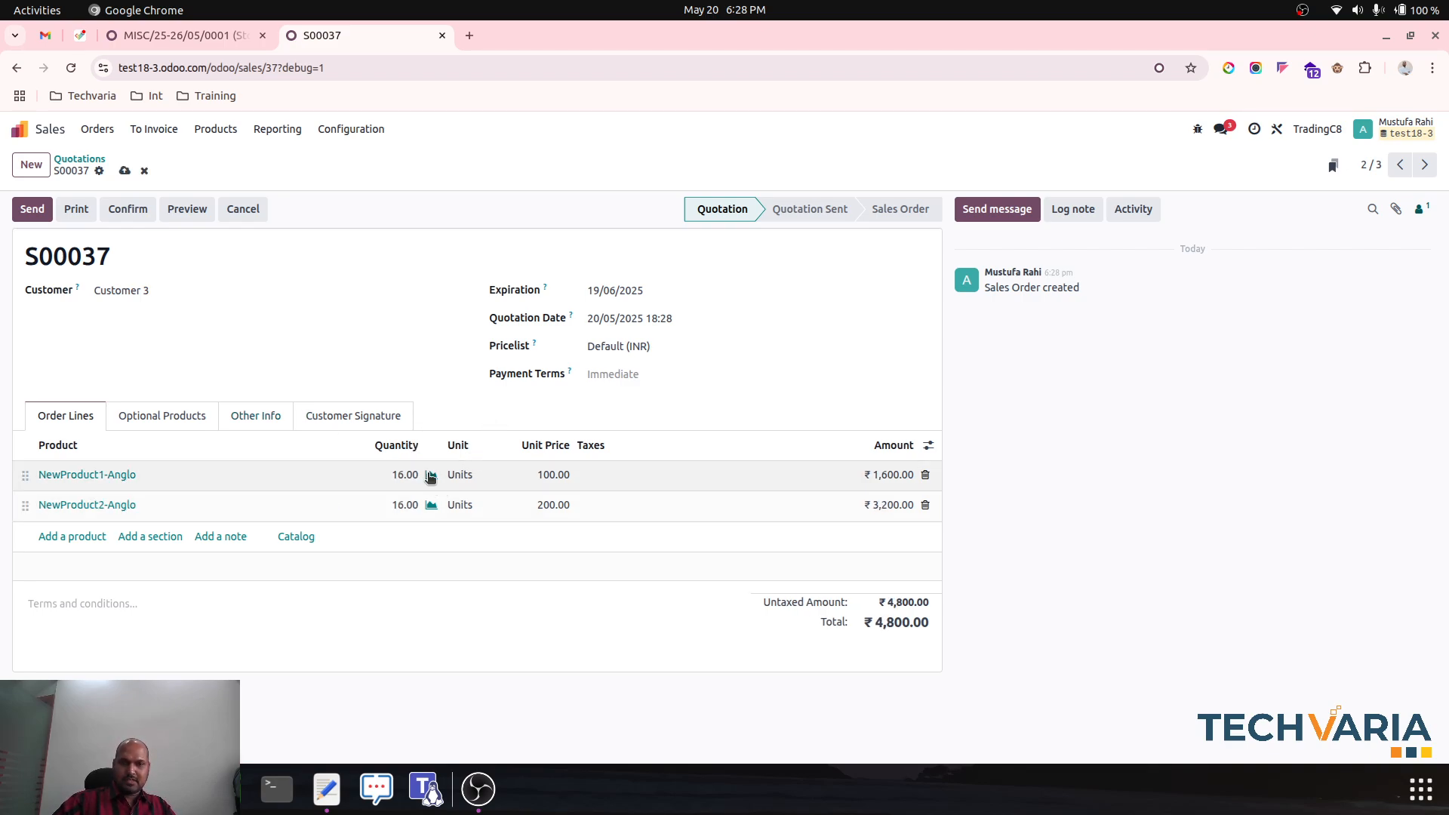
# Step: Check NewProduct1-Anglo's availability, then confirm quotation S00037 and validate its delivery order
pyautogui.click(430, 476)
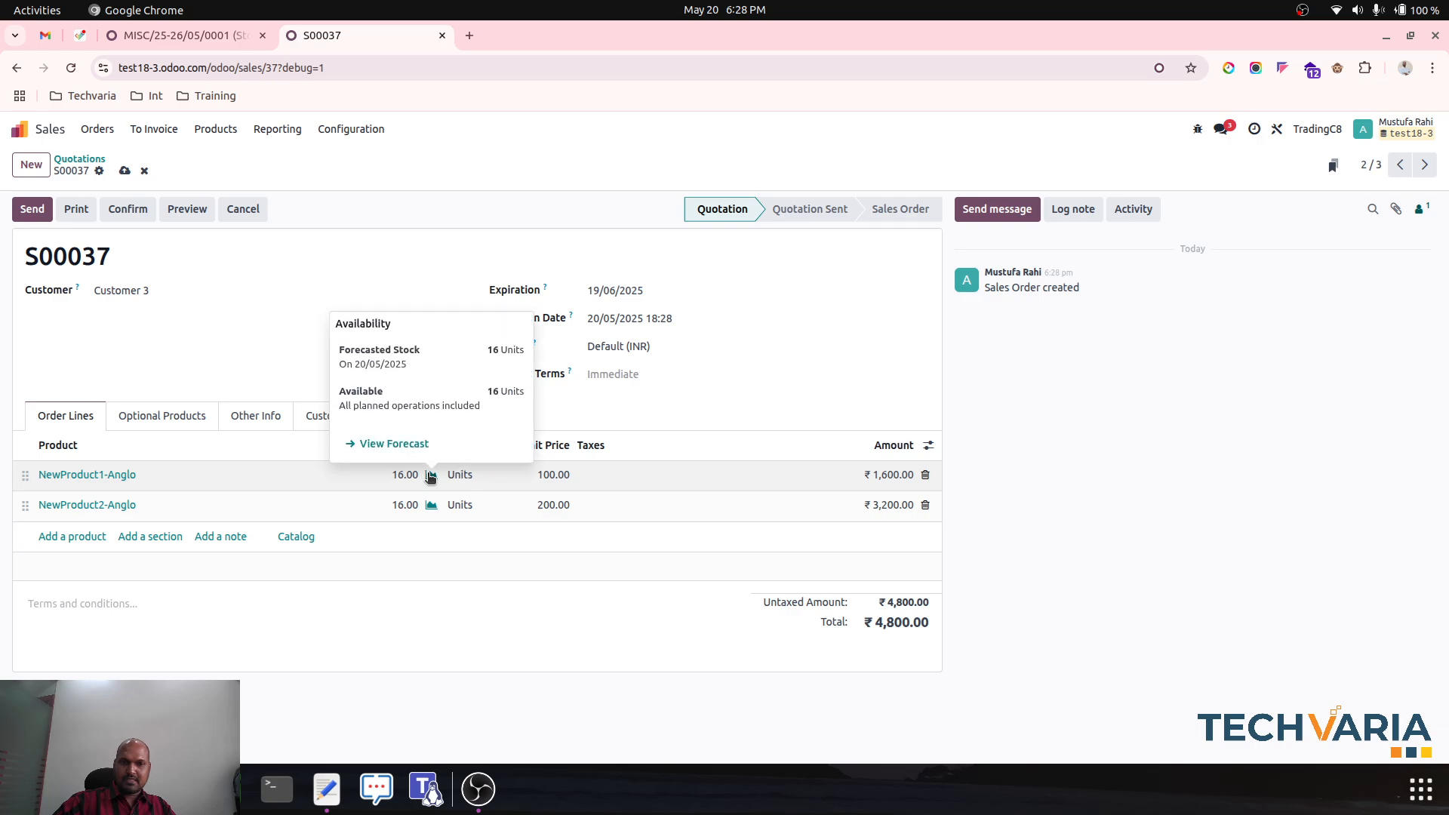
pyautogui.click(132, 211)
pyautogui.click(723, 165)
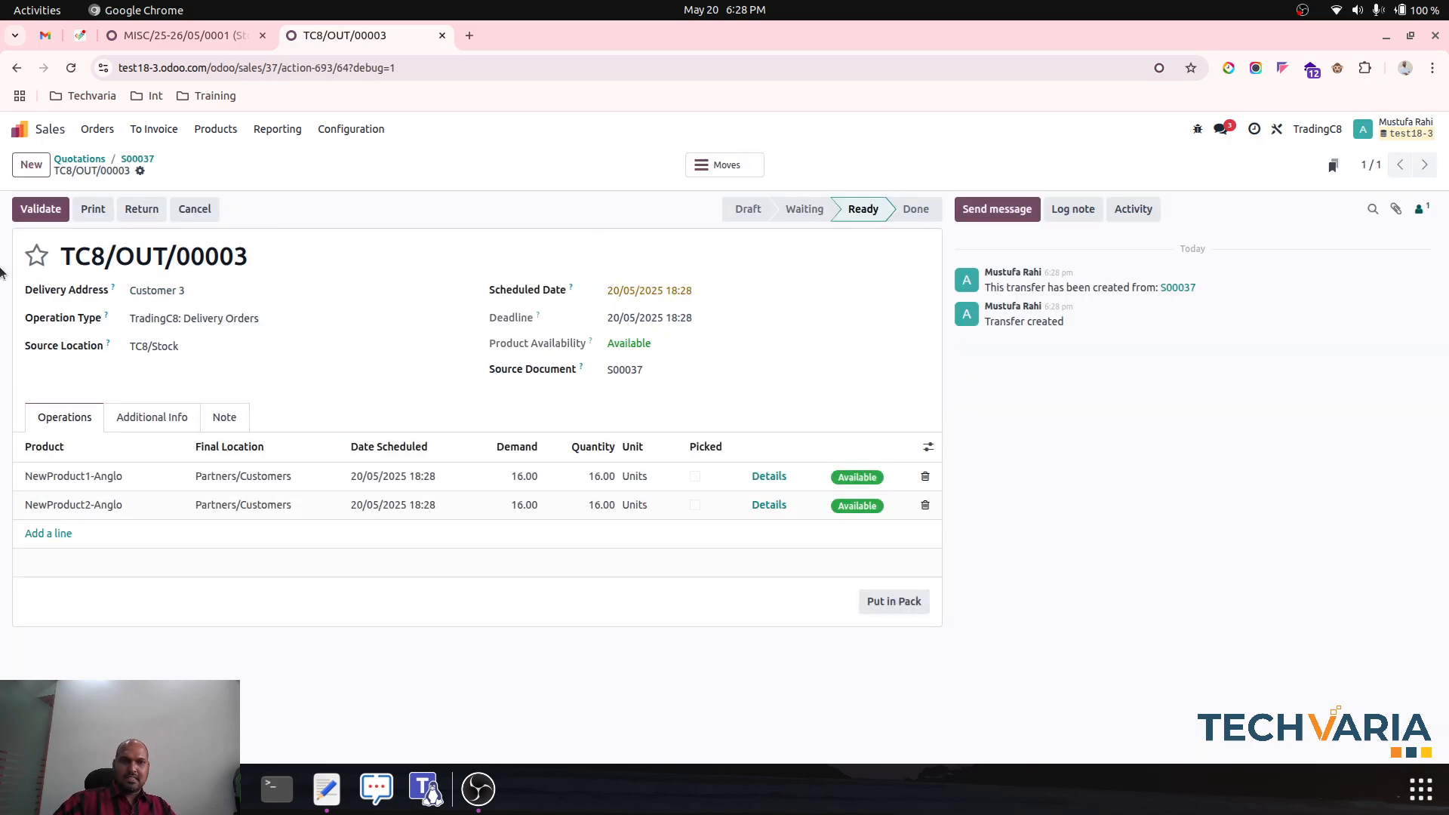
# Step: Check the inventory and Stock Interim New accounts in the Balance Sheet following the delivery
pyautogui.click(181, 36)
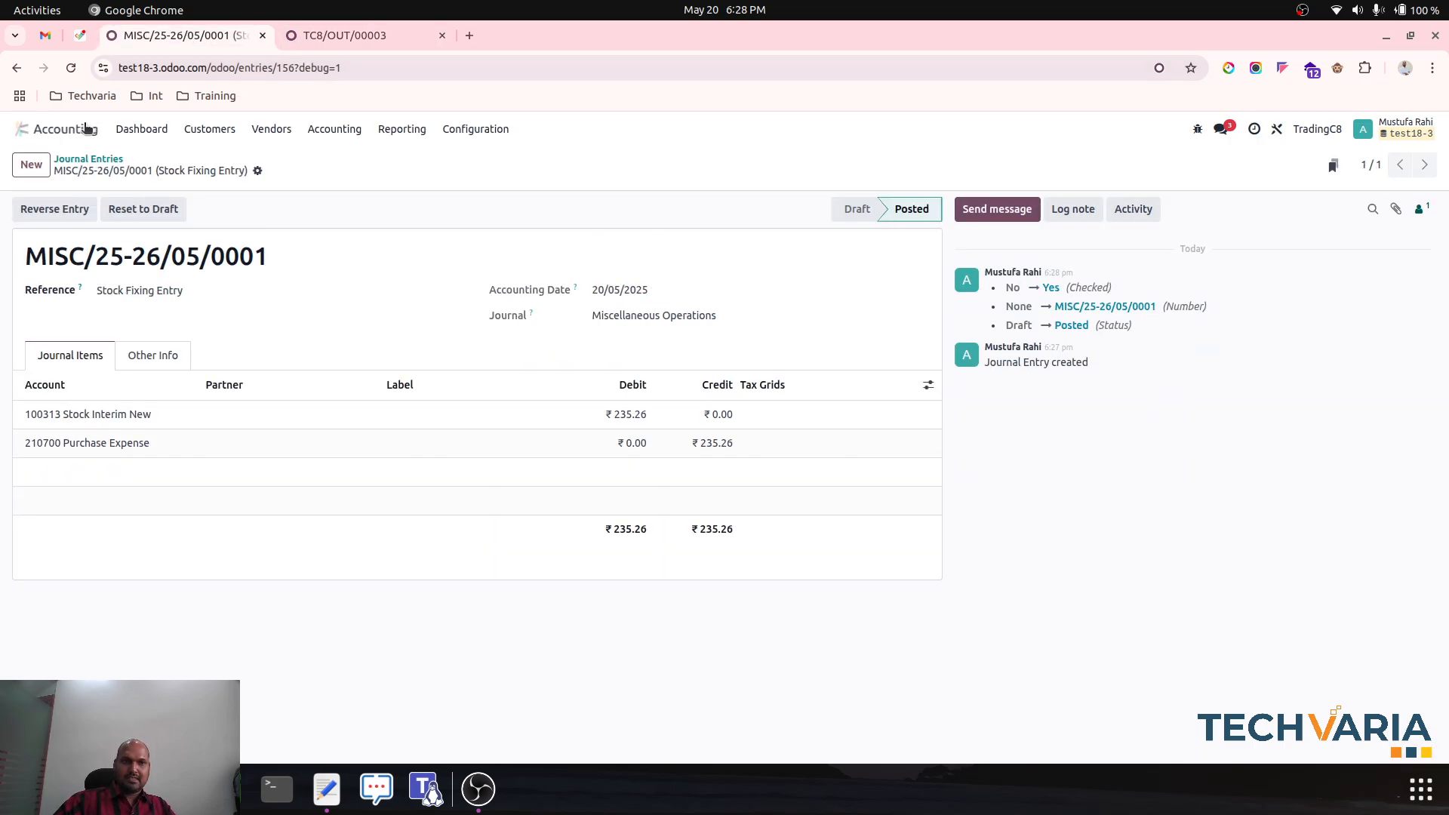
pyautogui.click(401, 129)
pyautogui.click(420, 195)
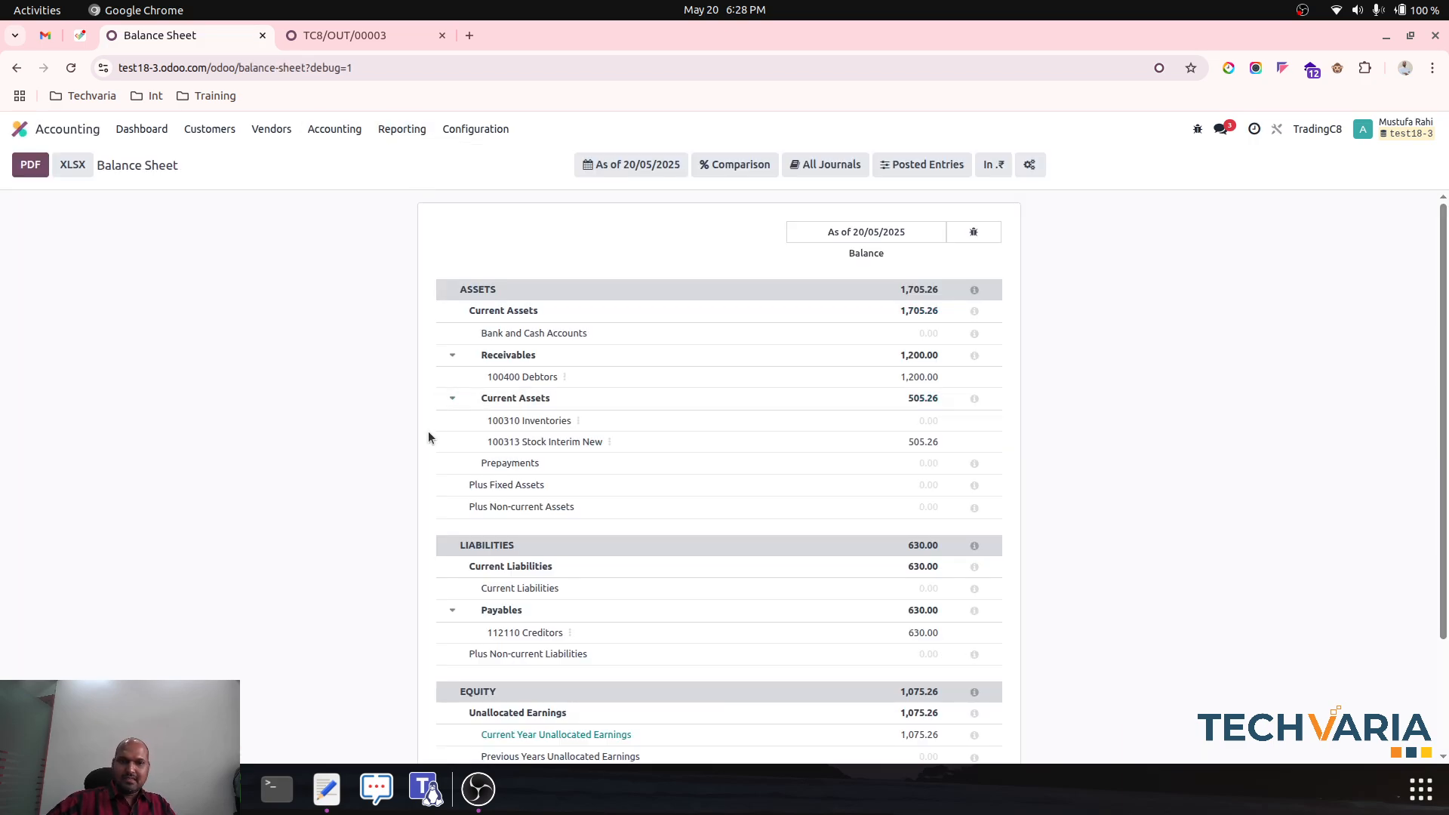
pyautogui.click(609, 444)
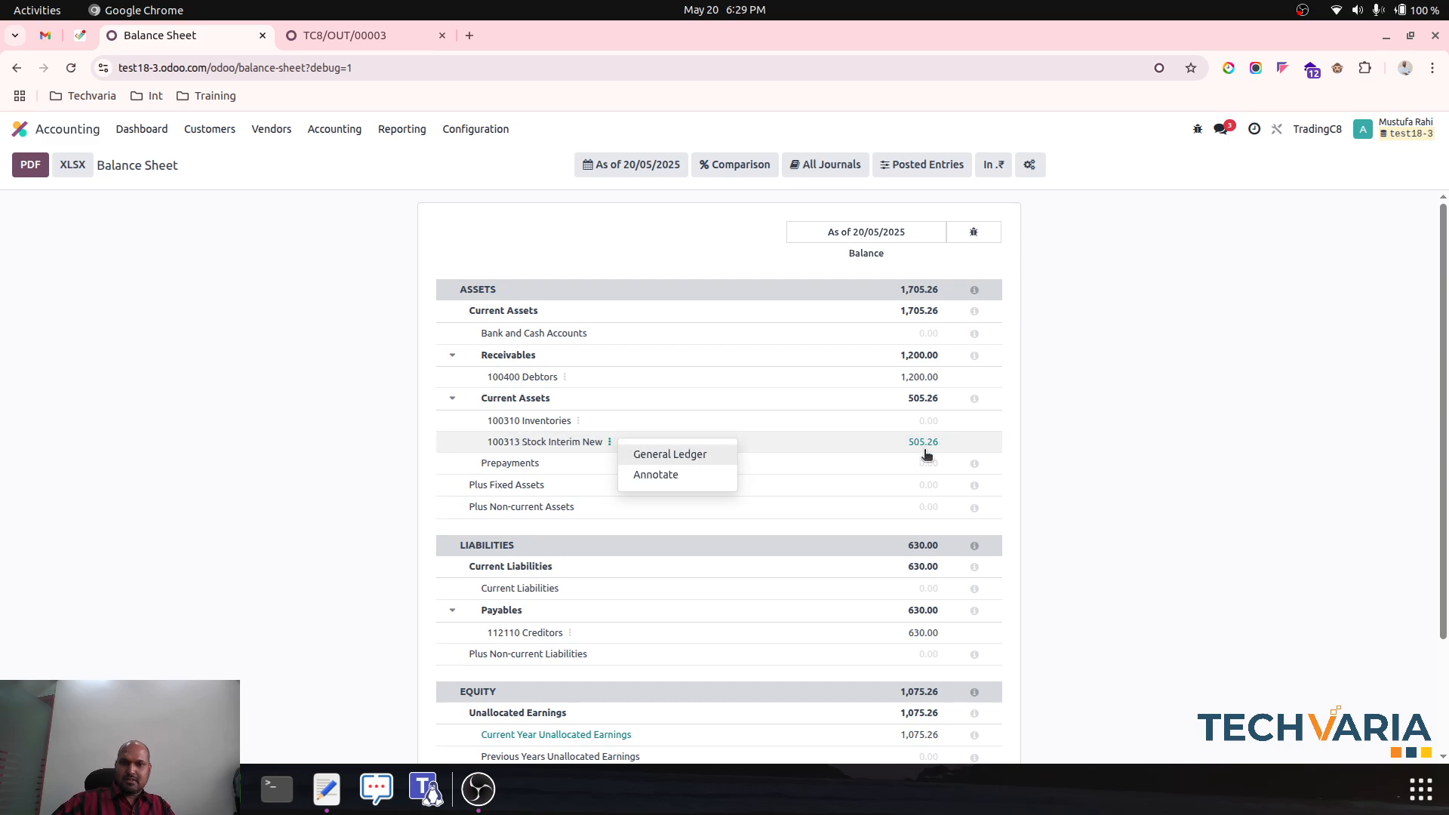
pyautogui.click(1048, 444)
# Step: Create a customer invoice for the delivered sales order S00037 and confirm it
pyautogui.click(344, 35)
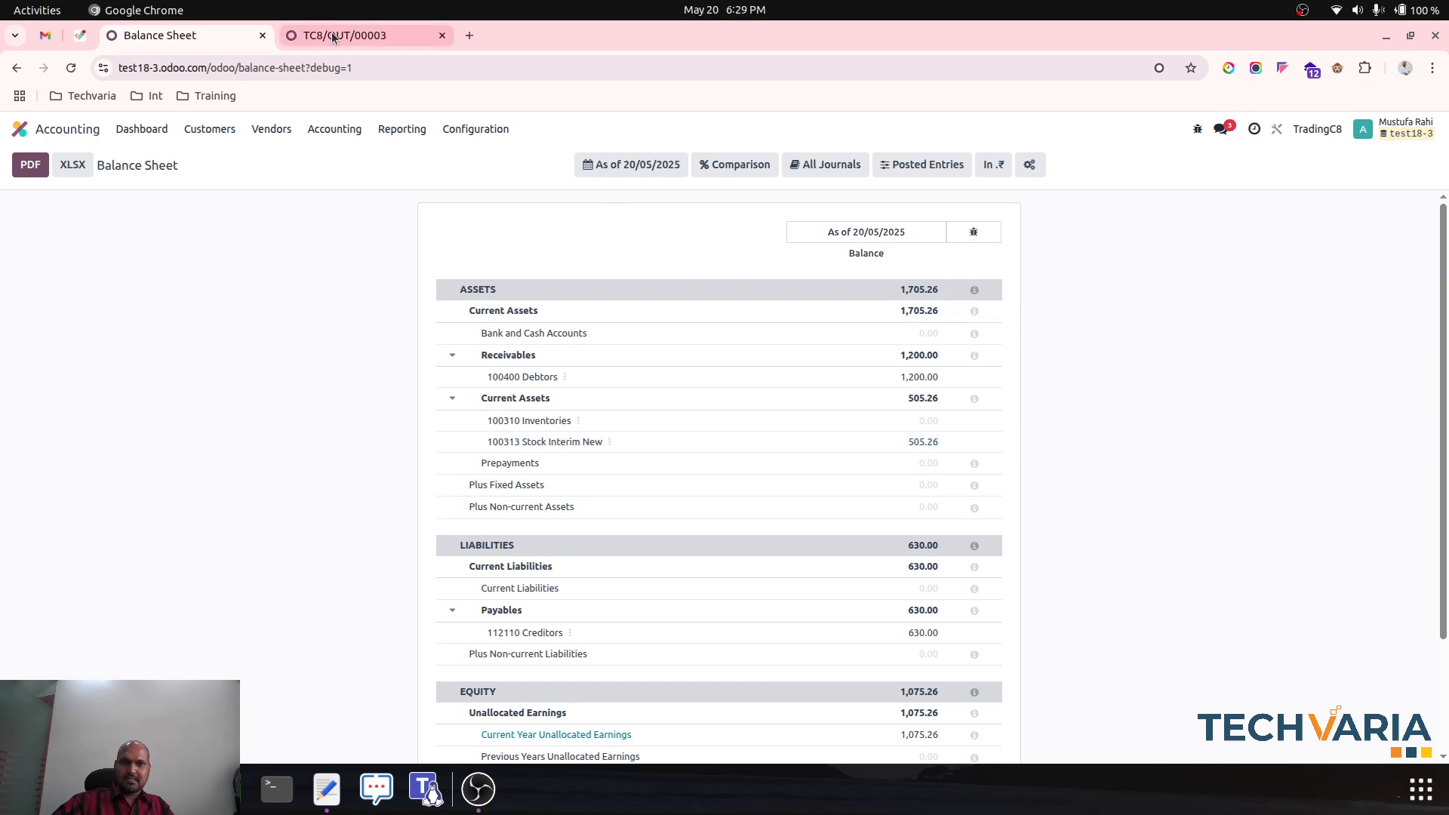
pyautogui.click(137, 159)
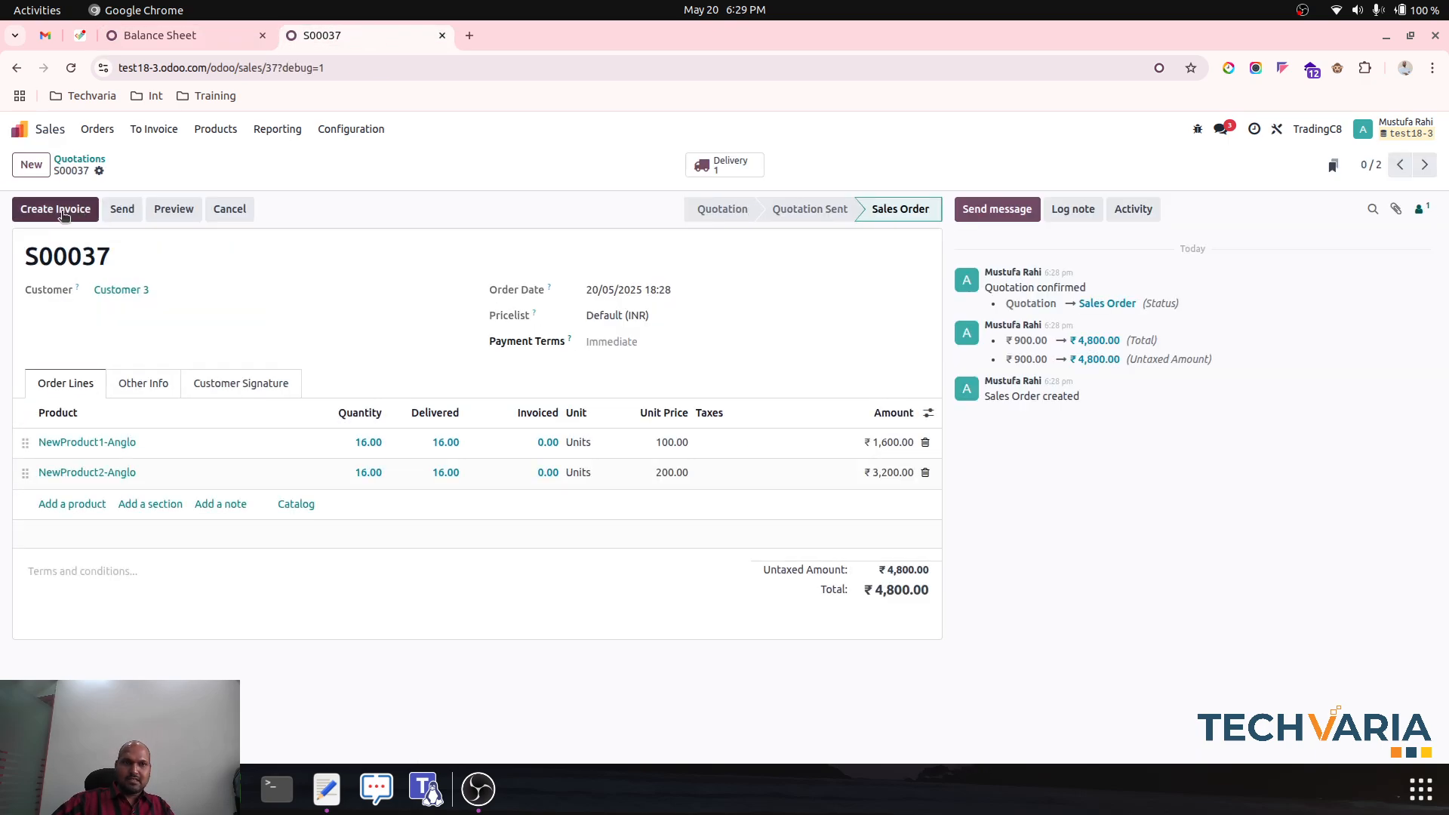
pyautogui.click(55, 209)
pyautogui.click(410, 513)
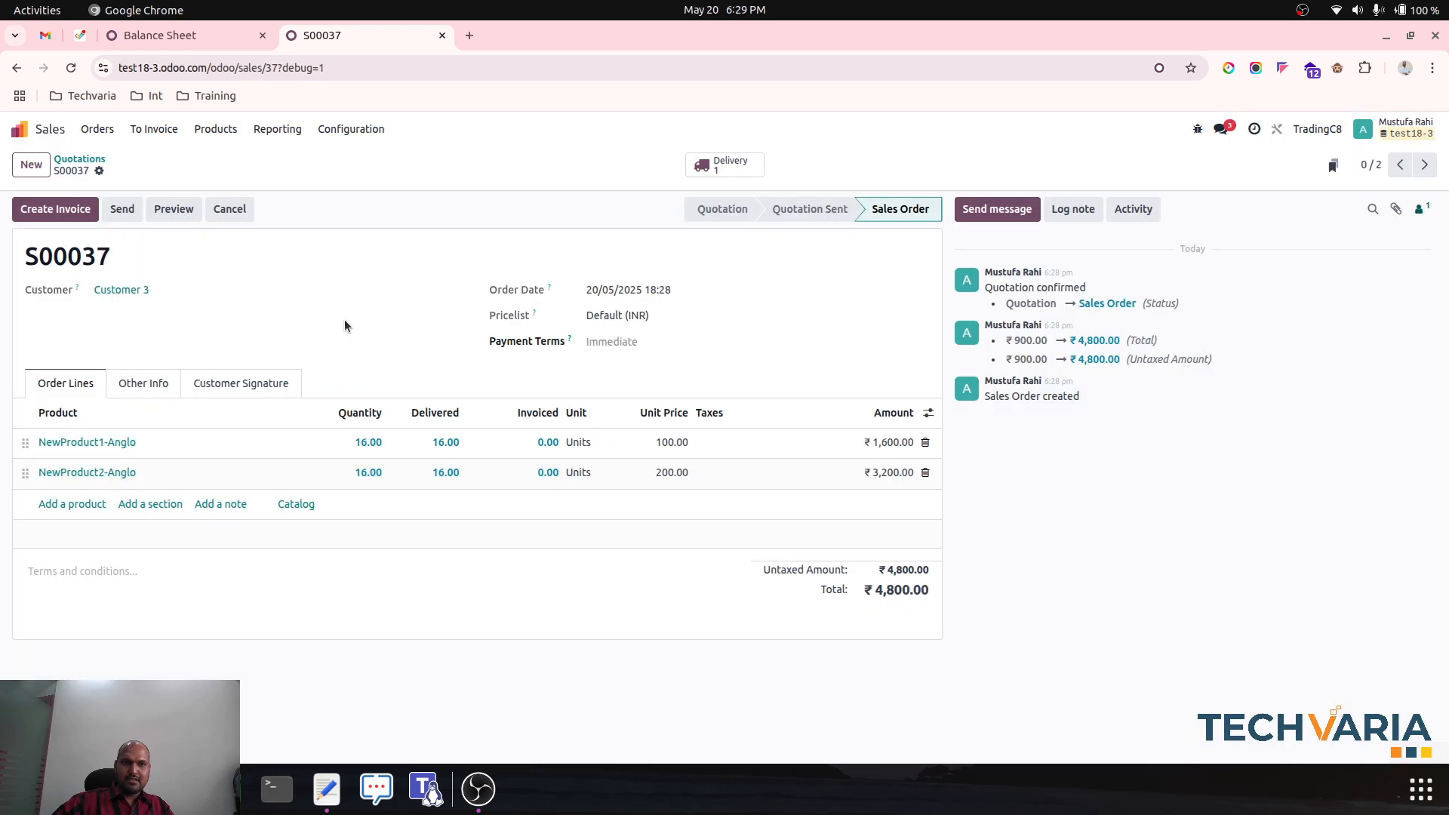
pyautogui.click(55, 207)
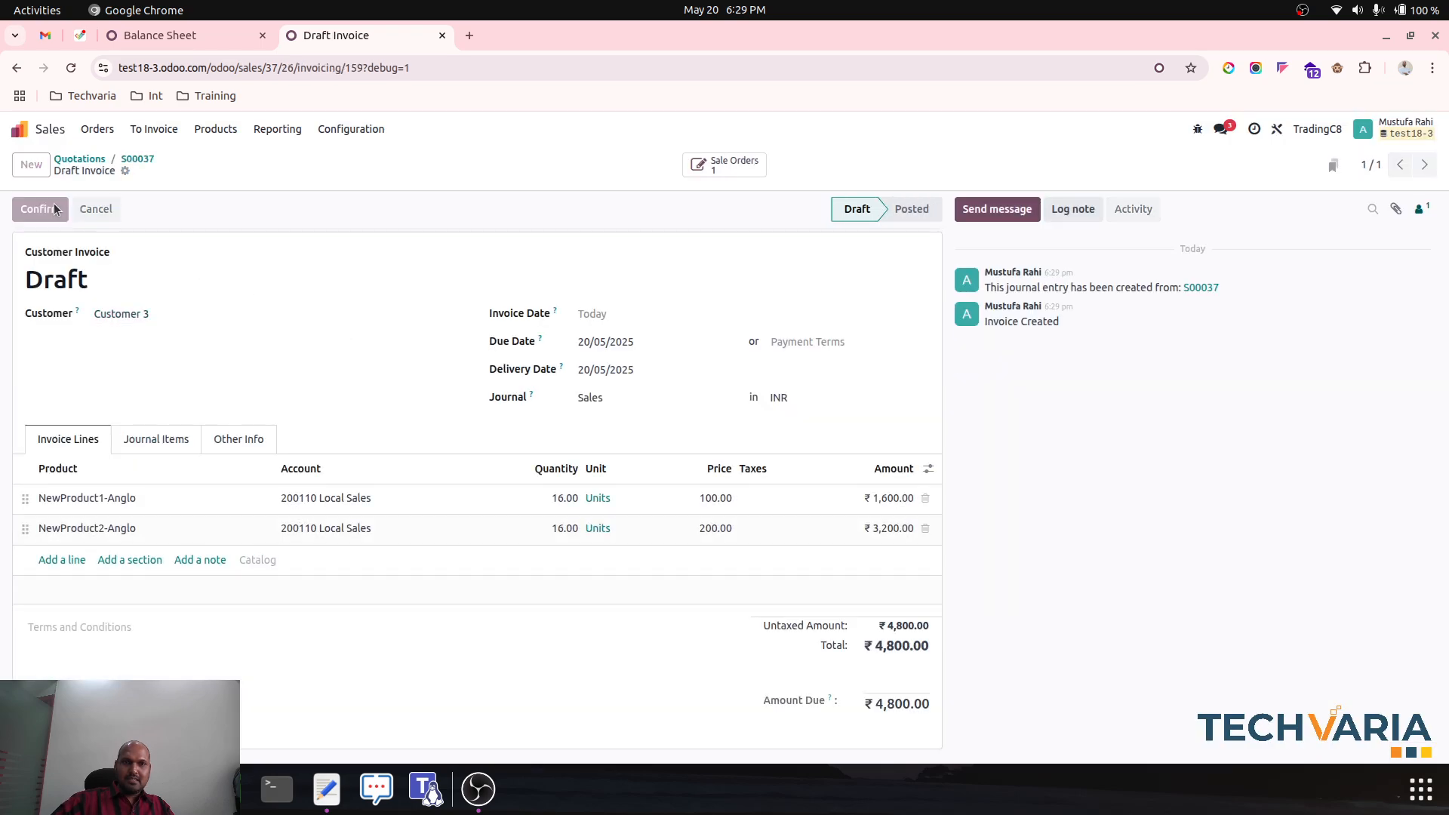
# Step: Reload the Balance Sheet and check the 100313 Stock Interim New account with the new invoice included
pyautogui.click(229, 38)
pyautogui.click(70, 68)
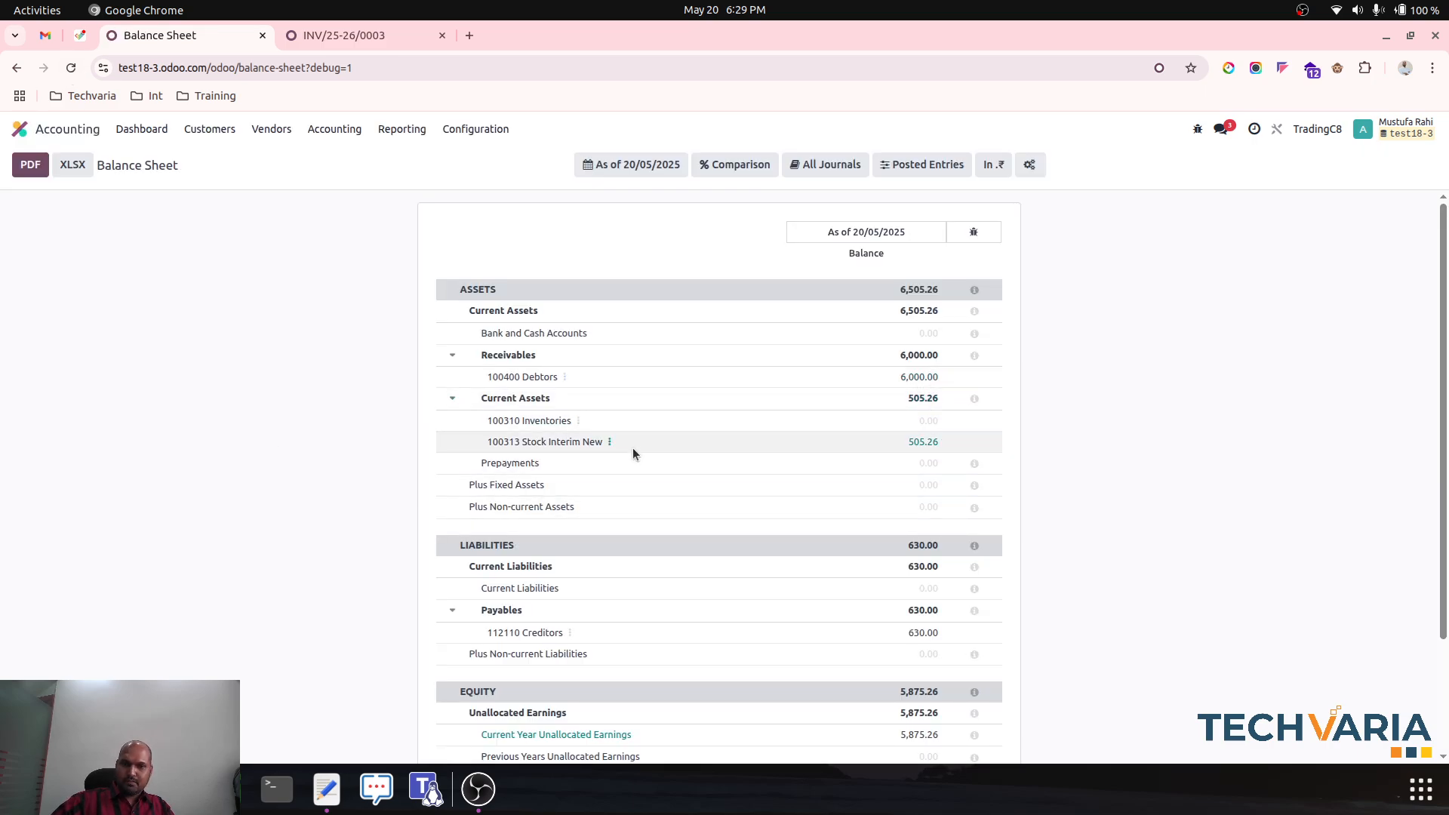
pyautogui.click(609, 443)
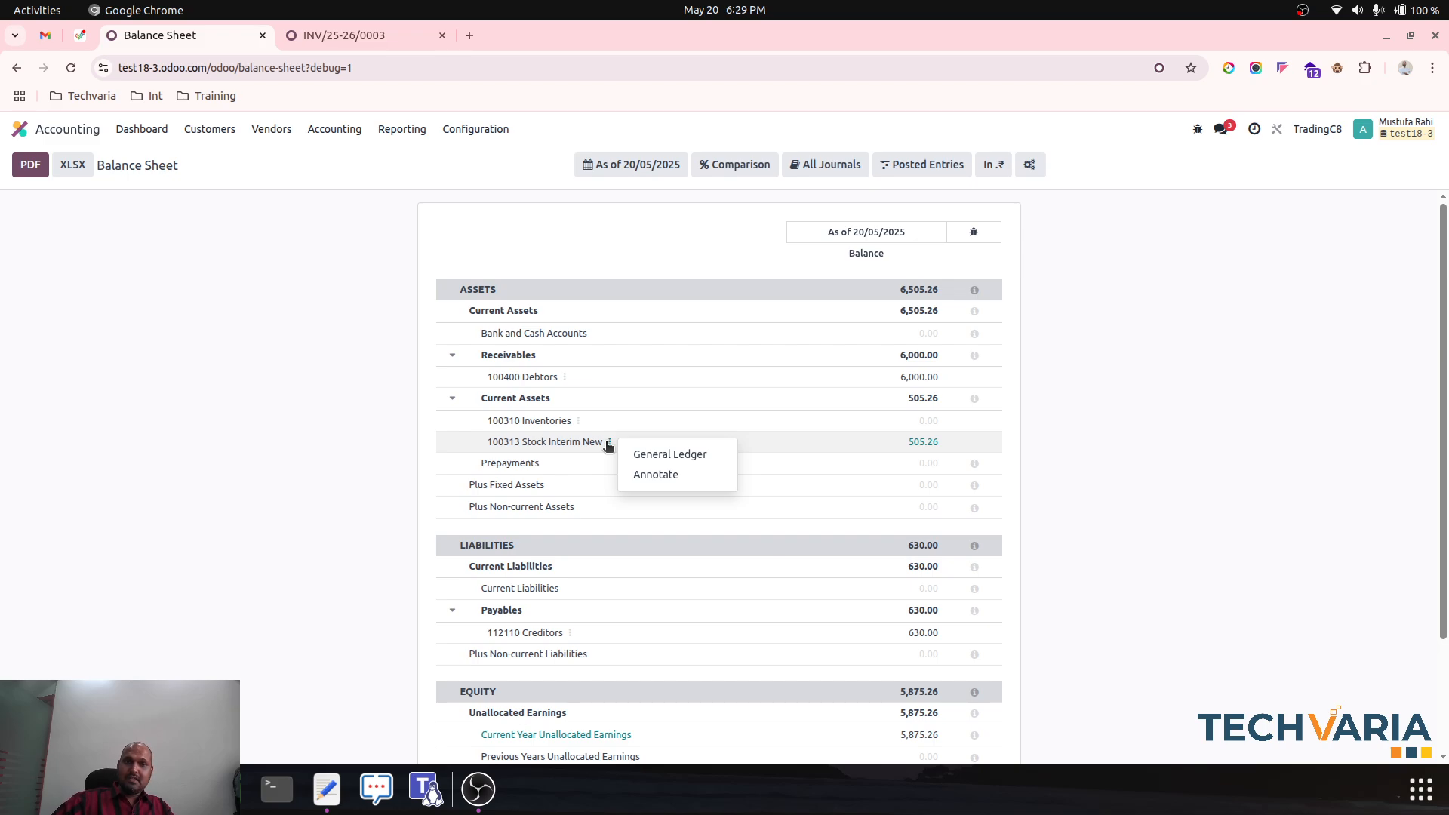
# Step: Open the posted Stock Fixing Entry from the journal entries and reset it to draft
pyautogui.click(334, 129)
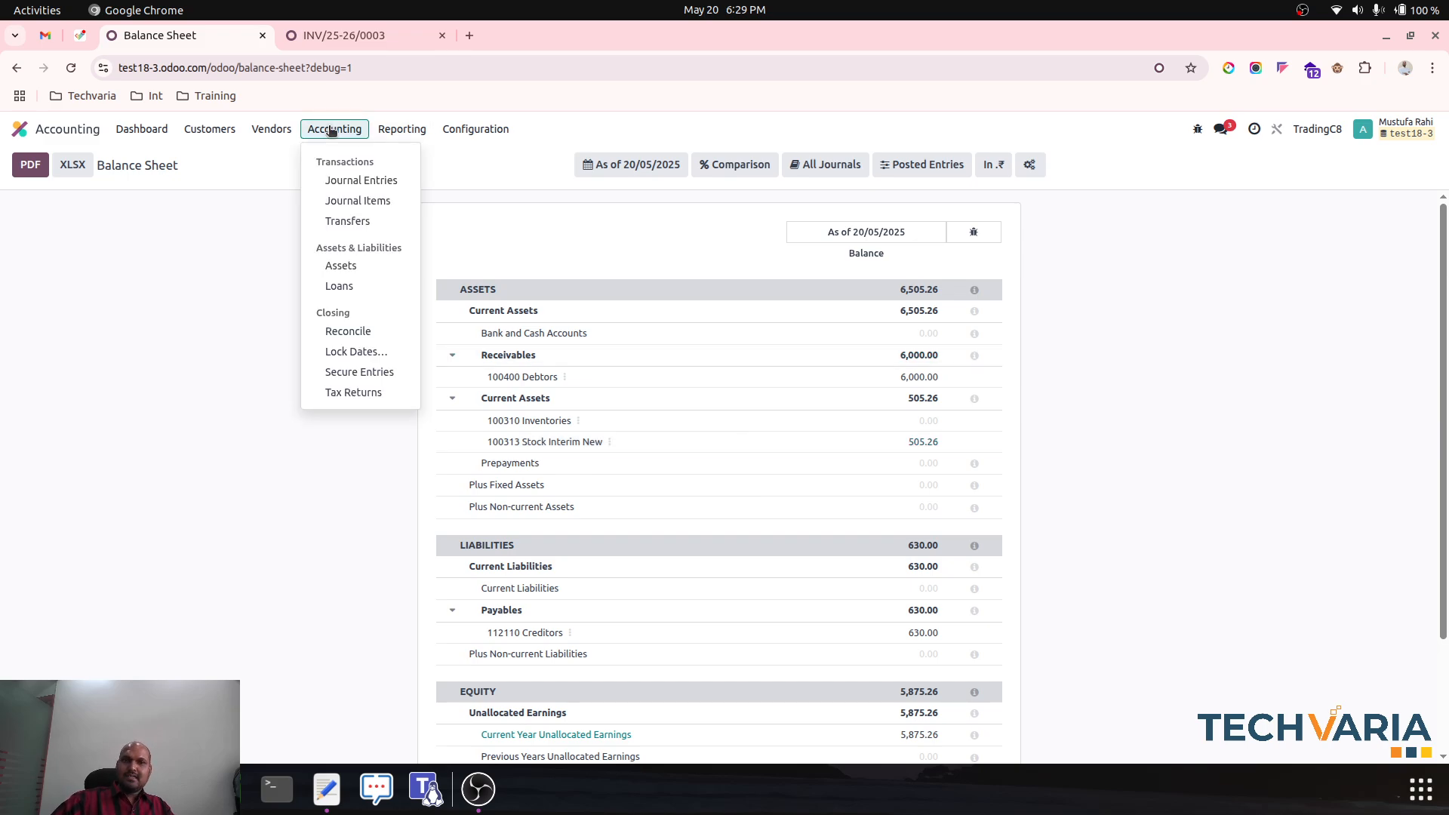
pyautogui.click(364, 178)
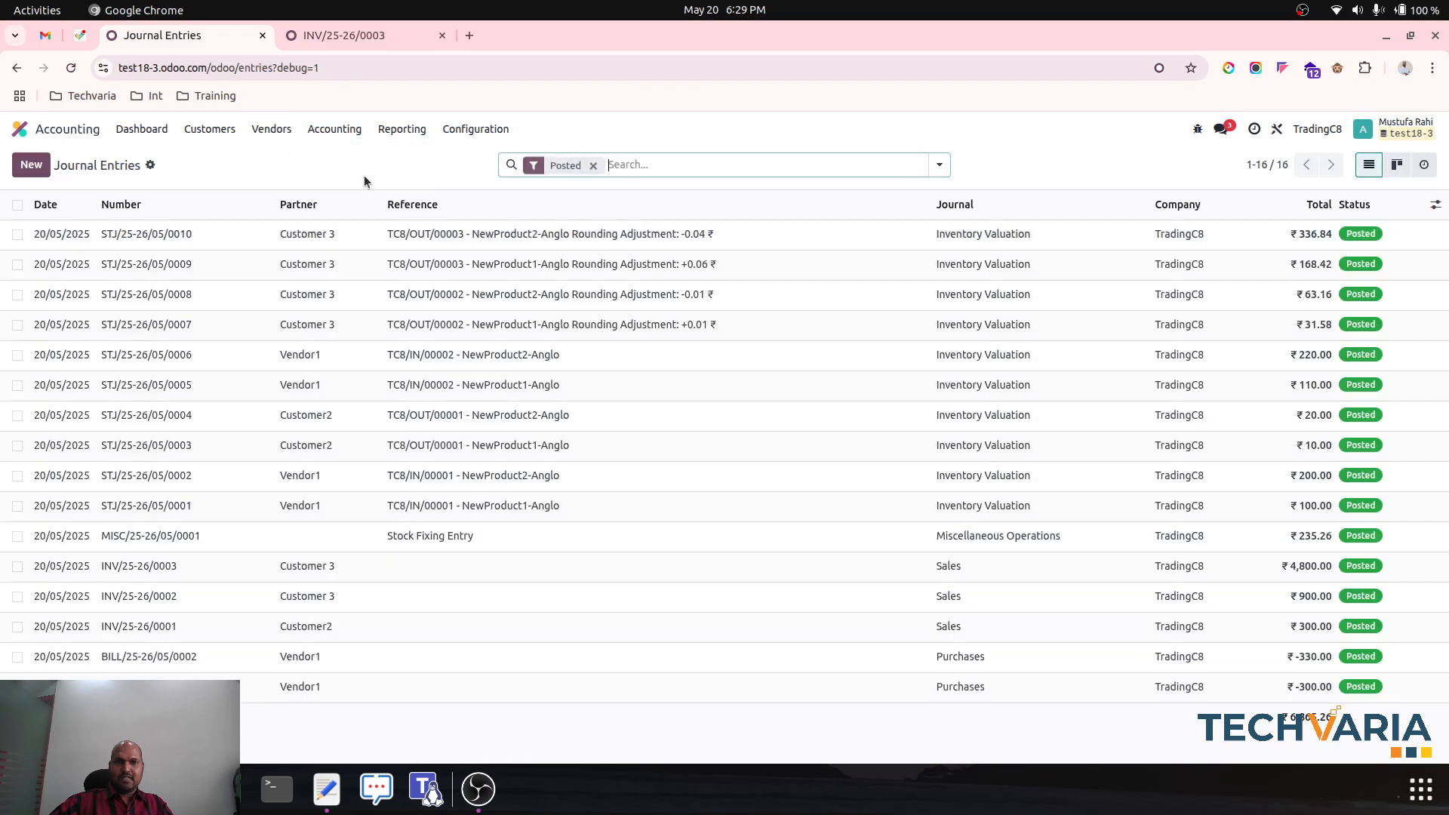
pyautogui.click(436, 536)
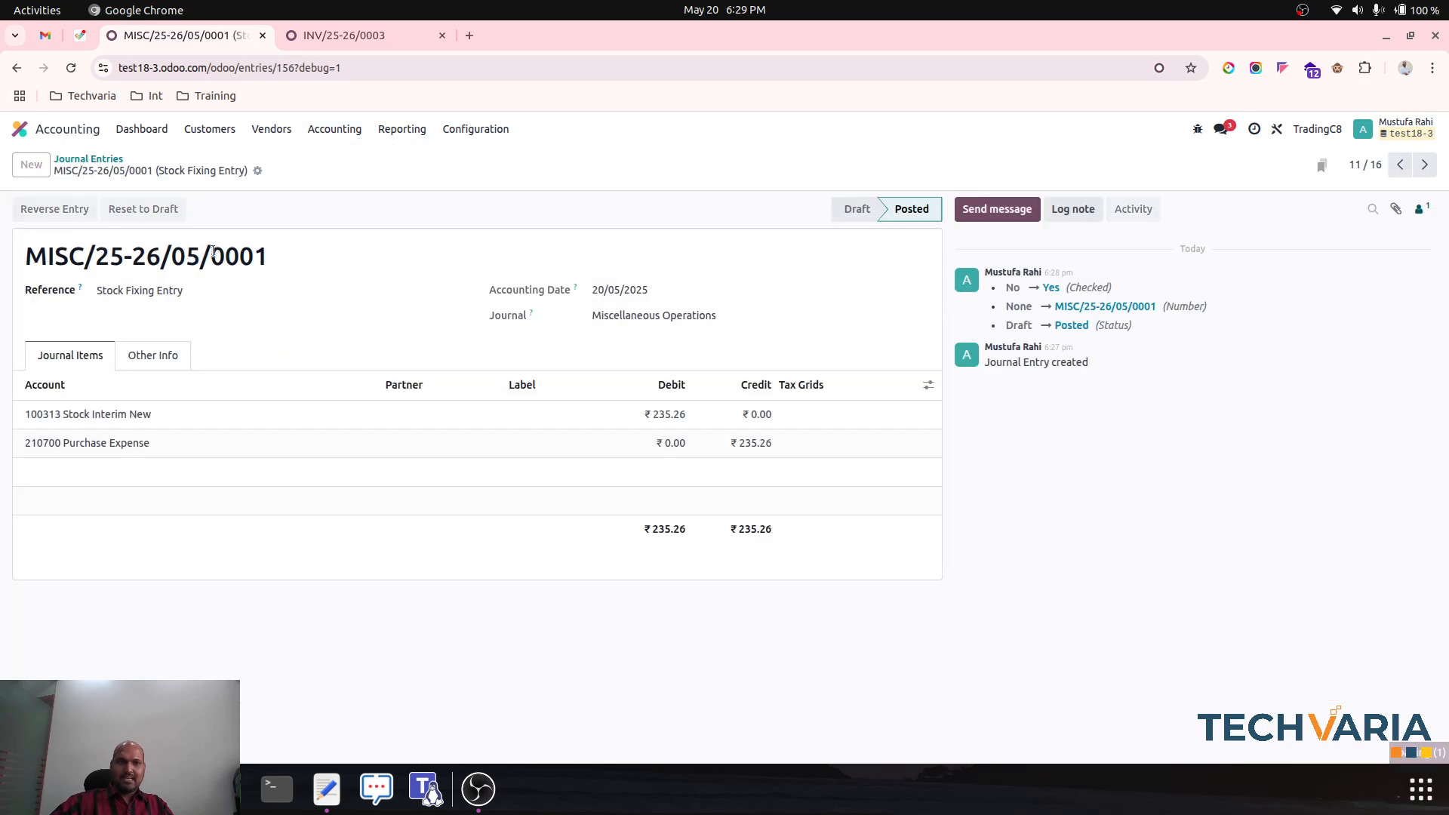
pyautogui.click(327, 39)
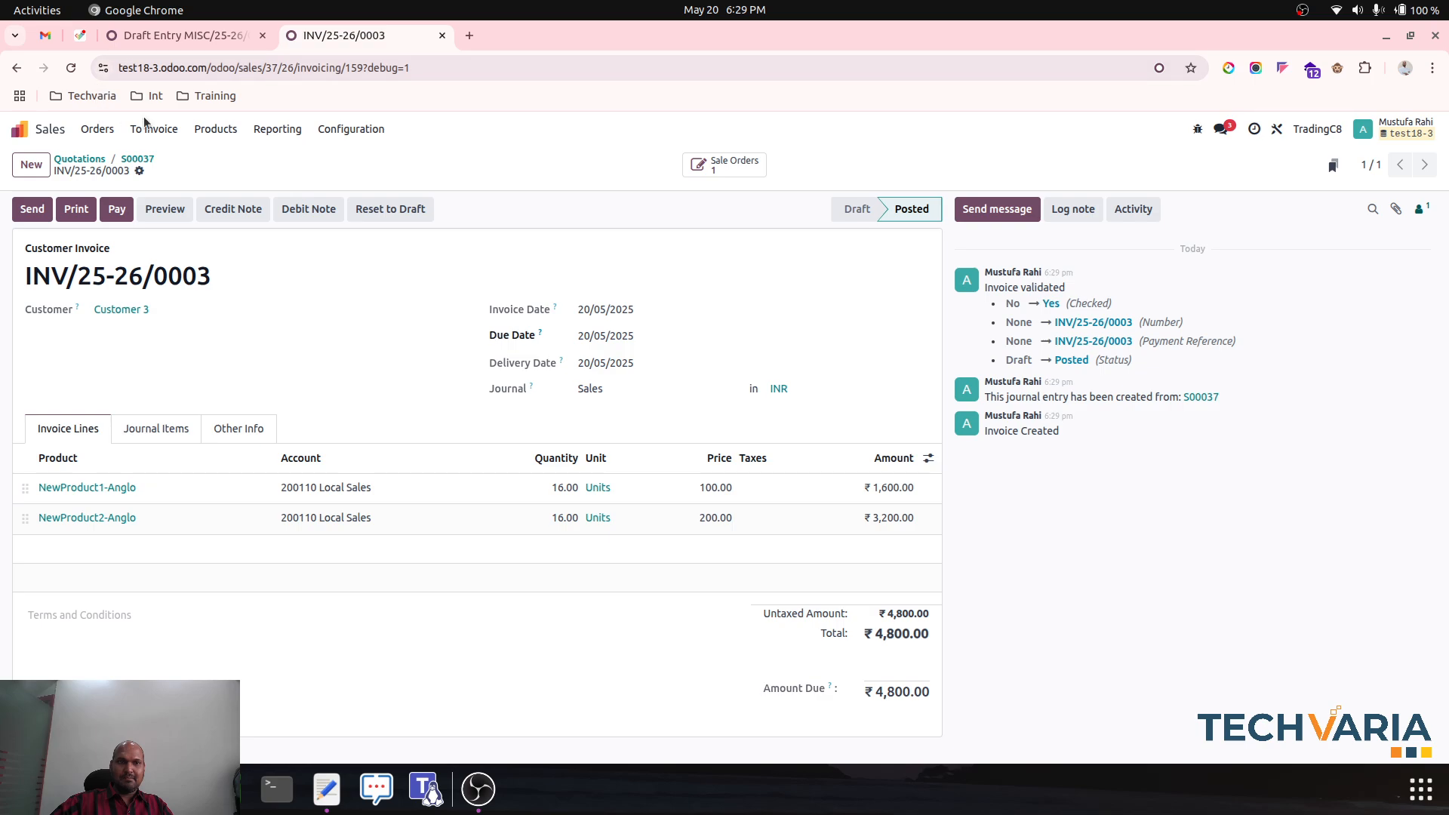
pyautogui.click(167, 36)
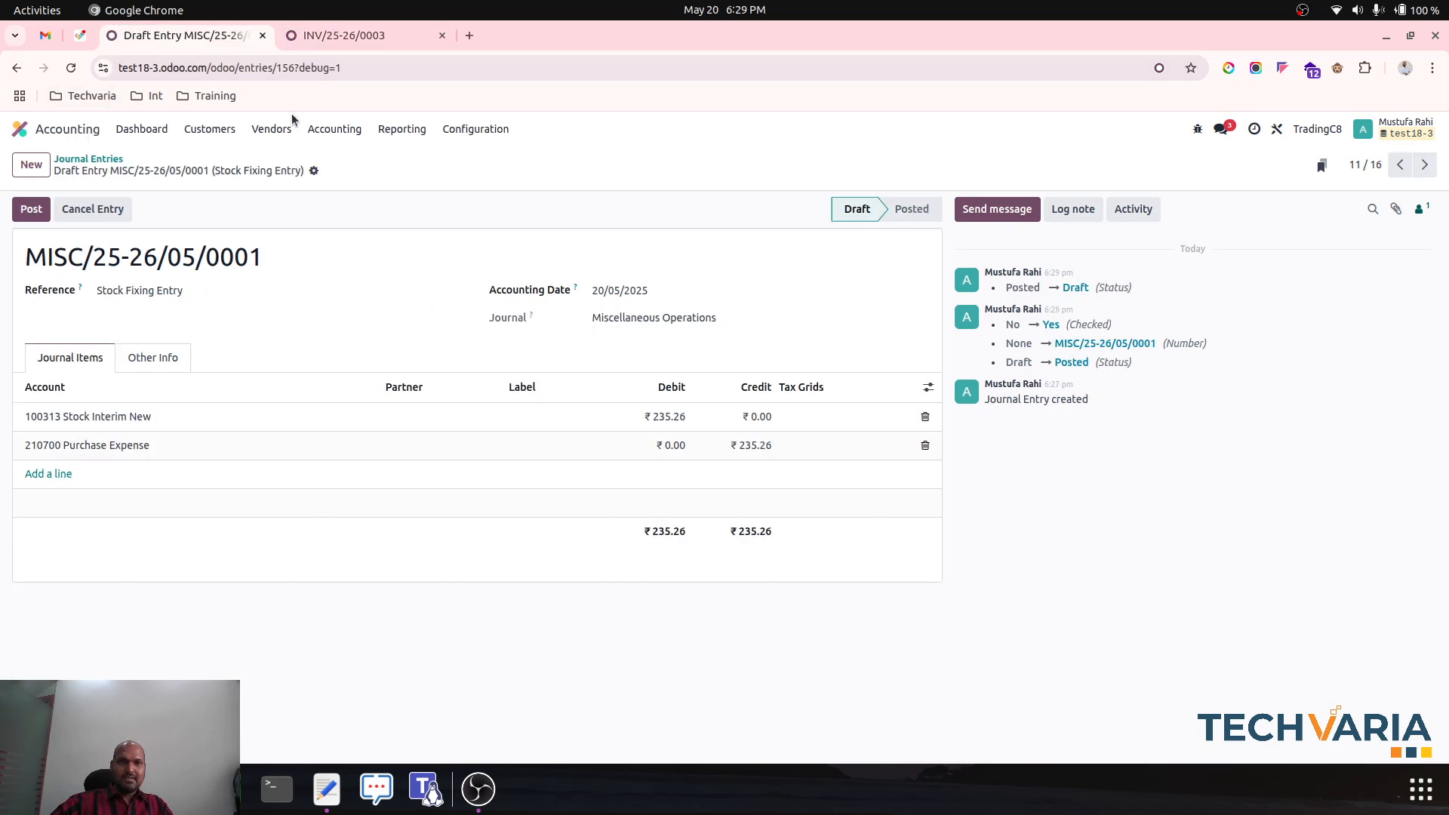
# Step: Check the 100313 Stock Interim New balance in the Balance Sheet with the fixing entry unposted
pyautogui.click(402, 129)
pyautogui.click(414, 181)
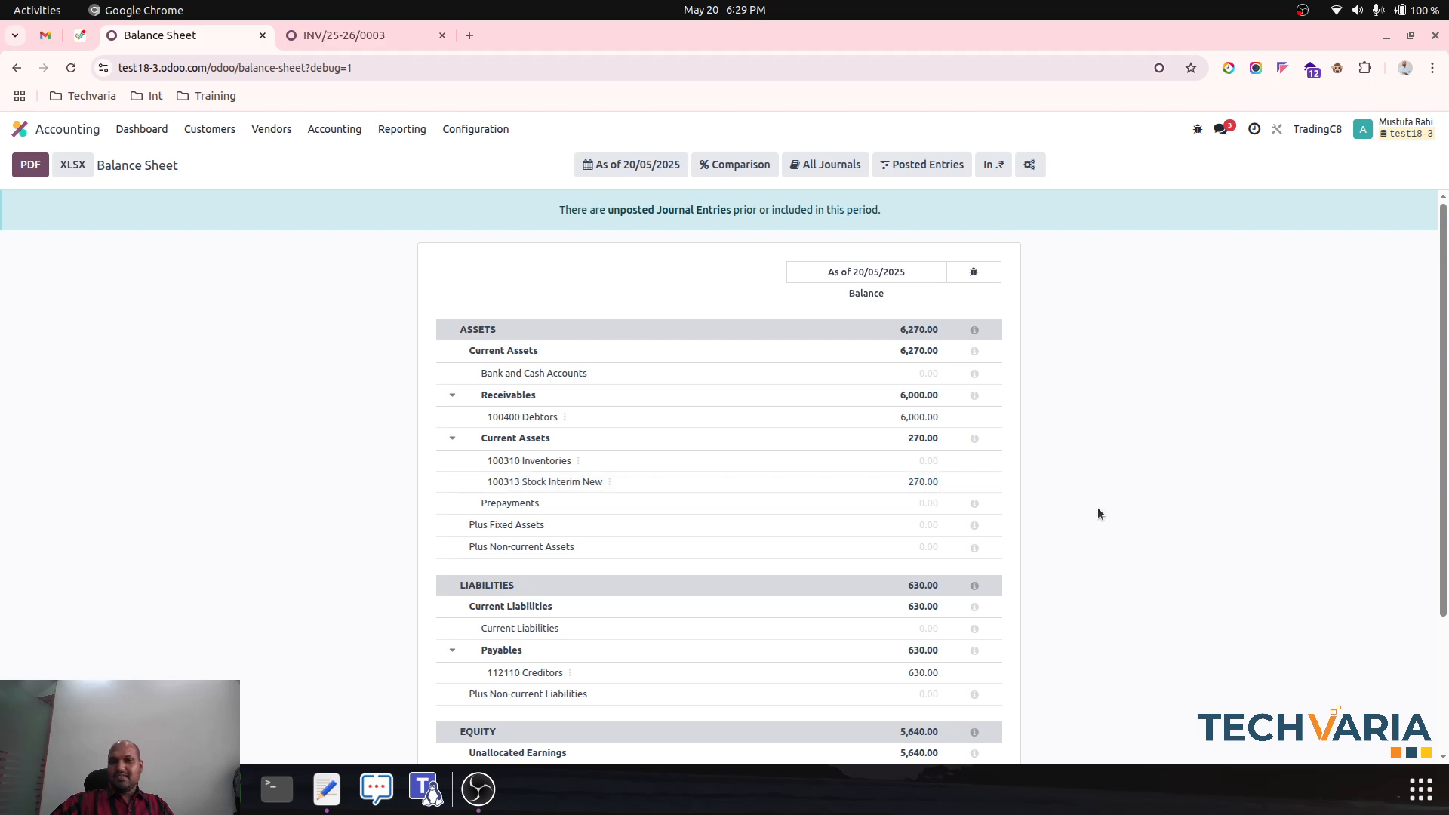
pyautogui.click(609, 482)
# Step: Review all journal items, including unposted ones, and locate the Stock Fixing Entry's lines
pyautogui.click(362, 36)
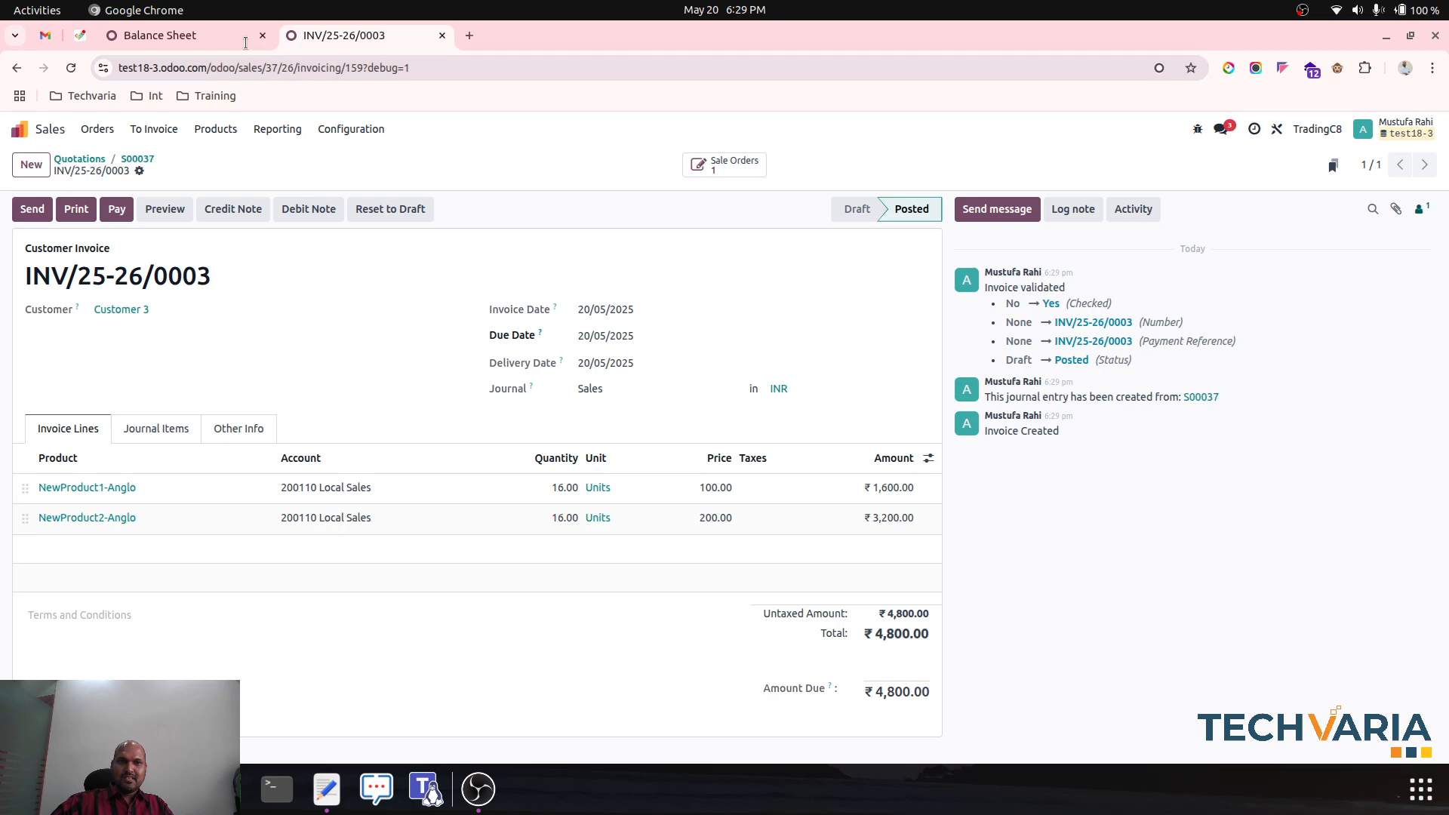
pyautogui.click(19, 129)
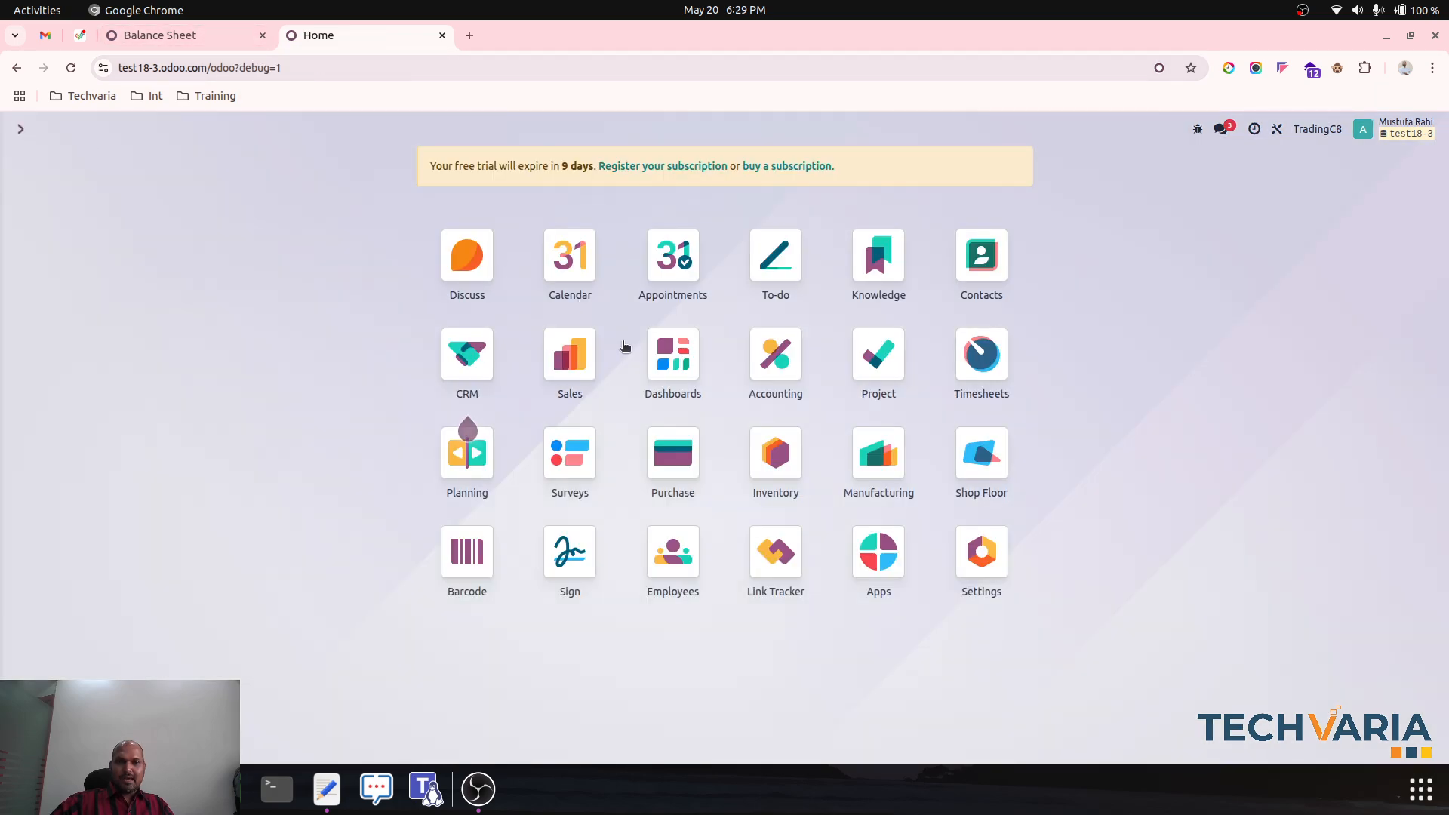
pyautogui.click(776, 354)
pyautogui.click(334, 129)
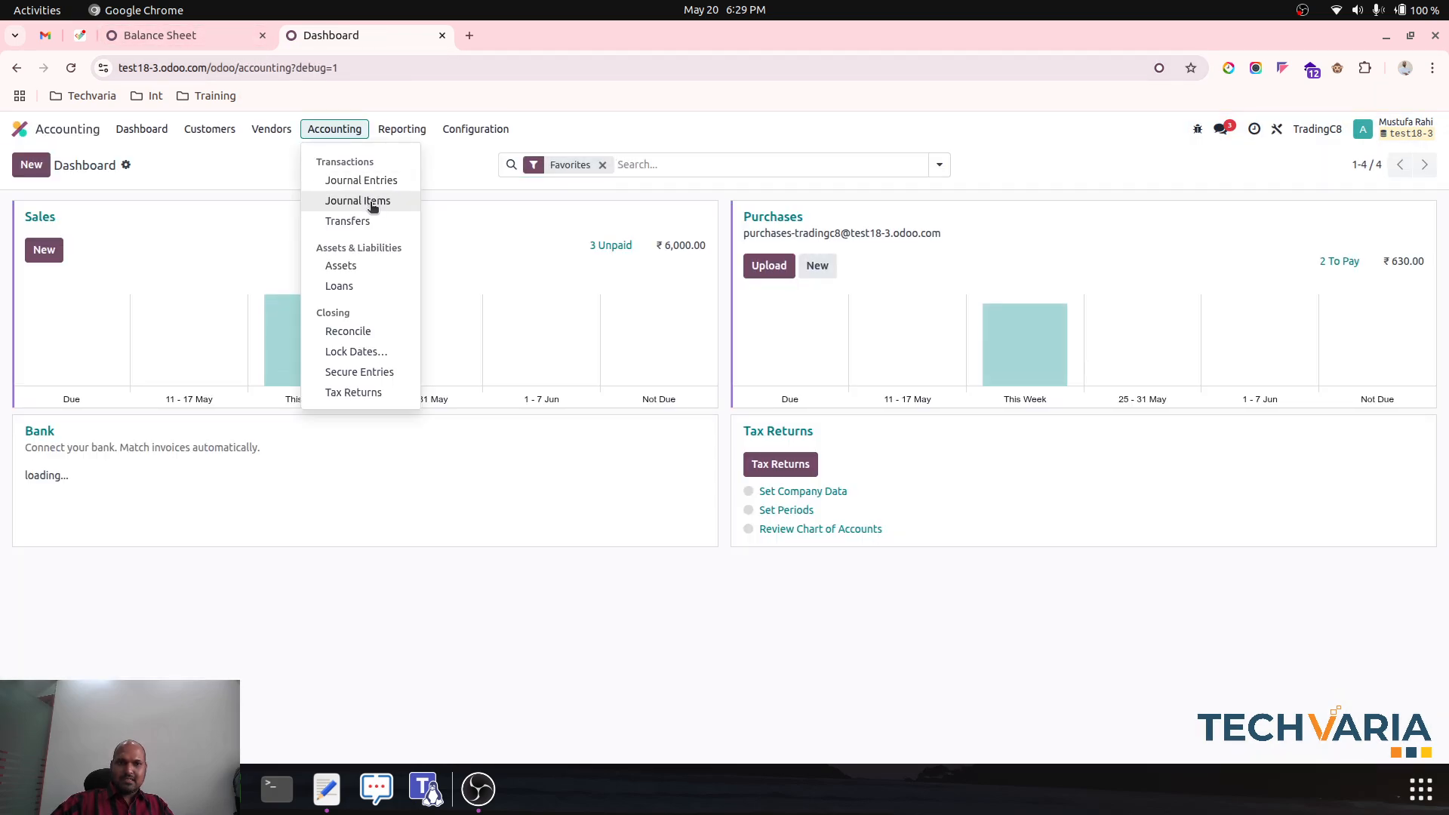
pyautogui.click(402, 130)
pyautogui.moveTo(334, 129)
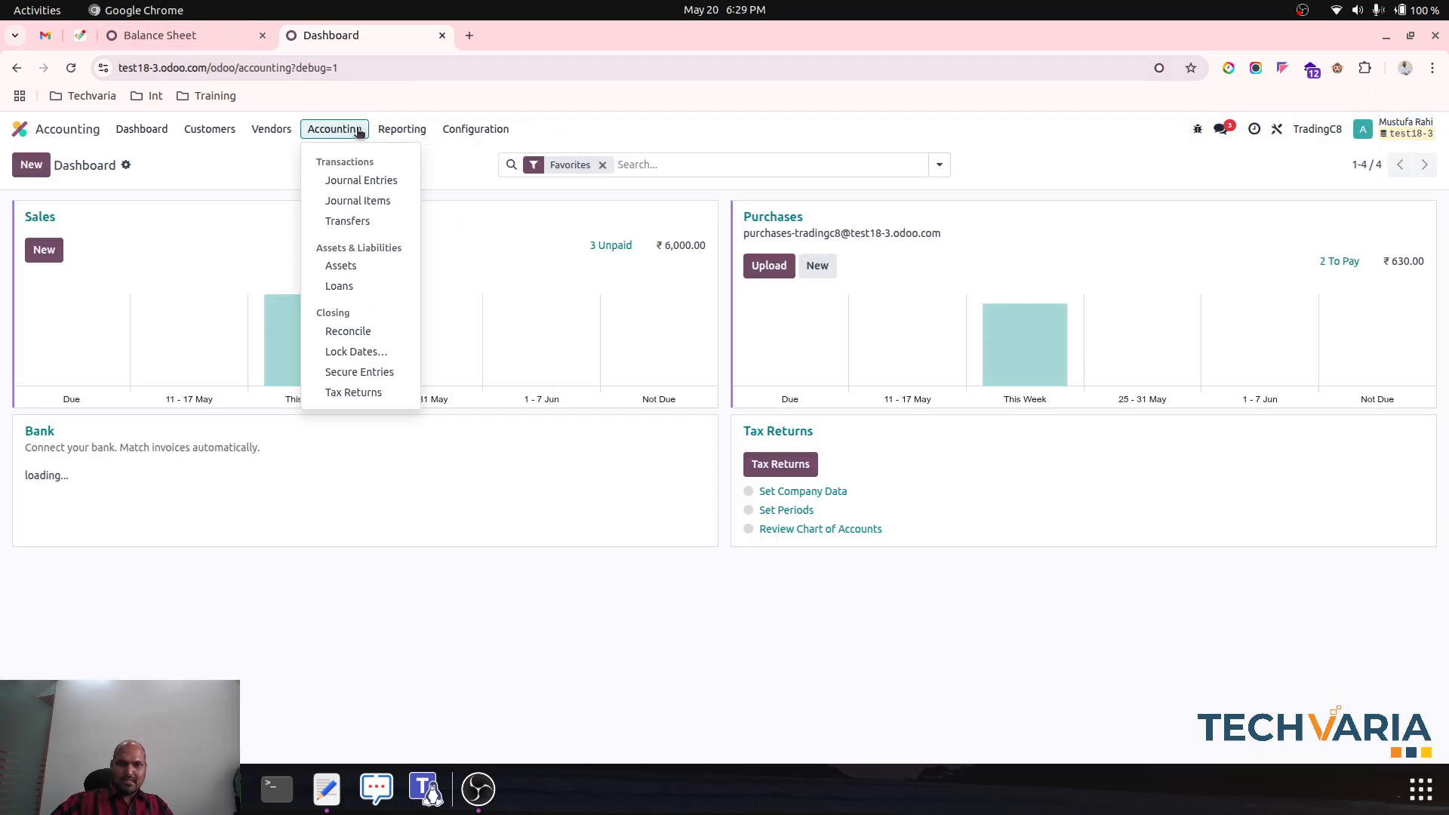
pyautogui.click(377, 203)
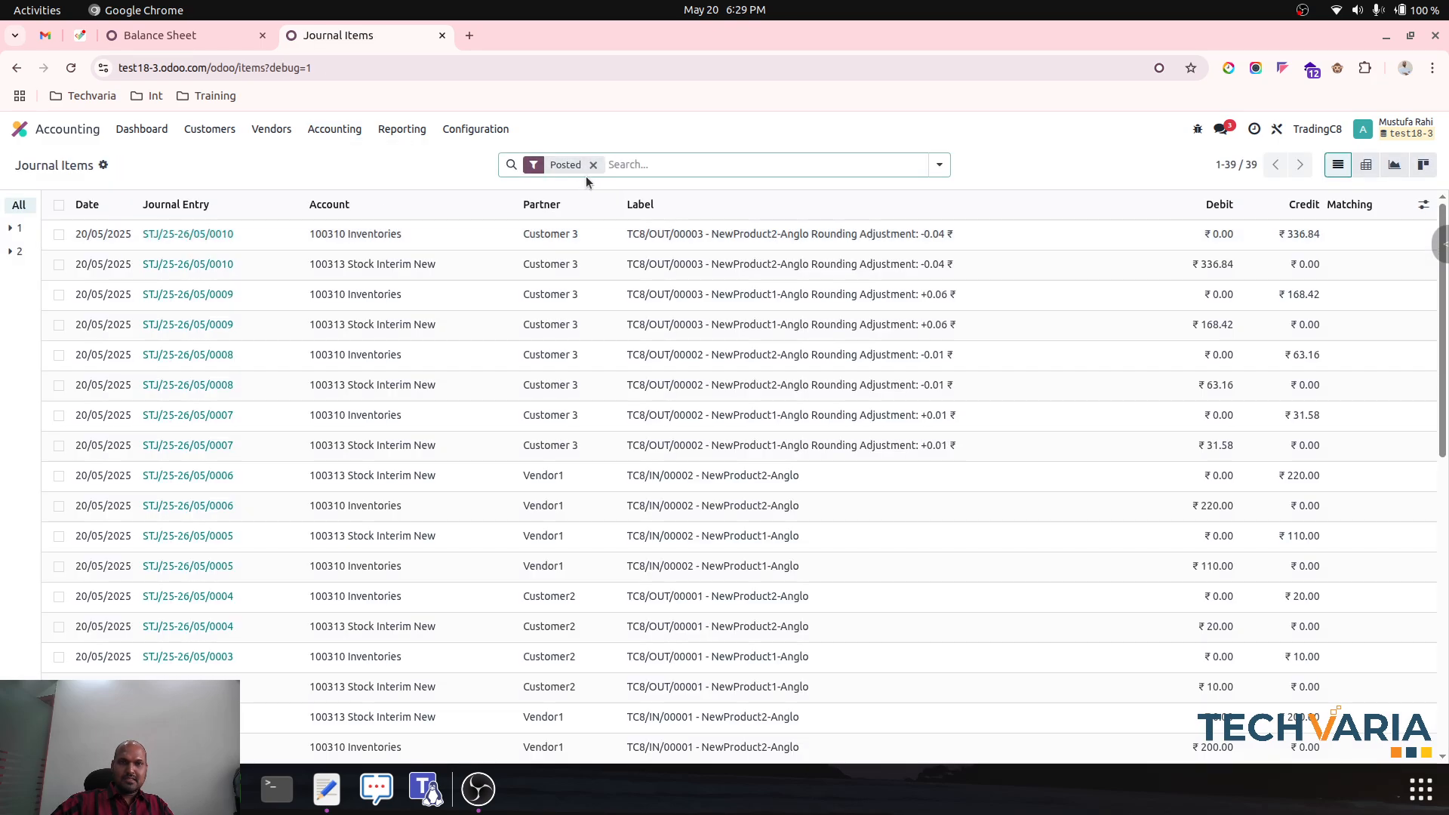
pyautogui.click(592, 165)
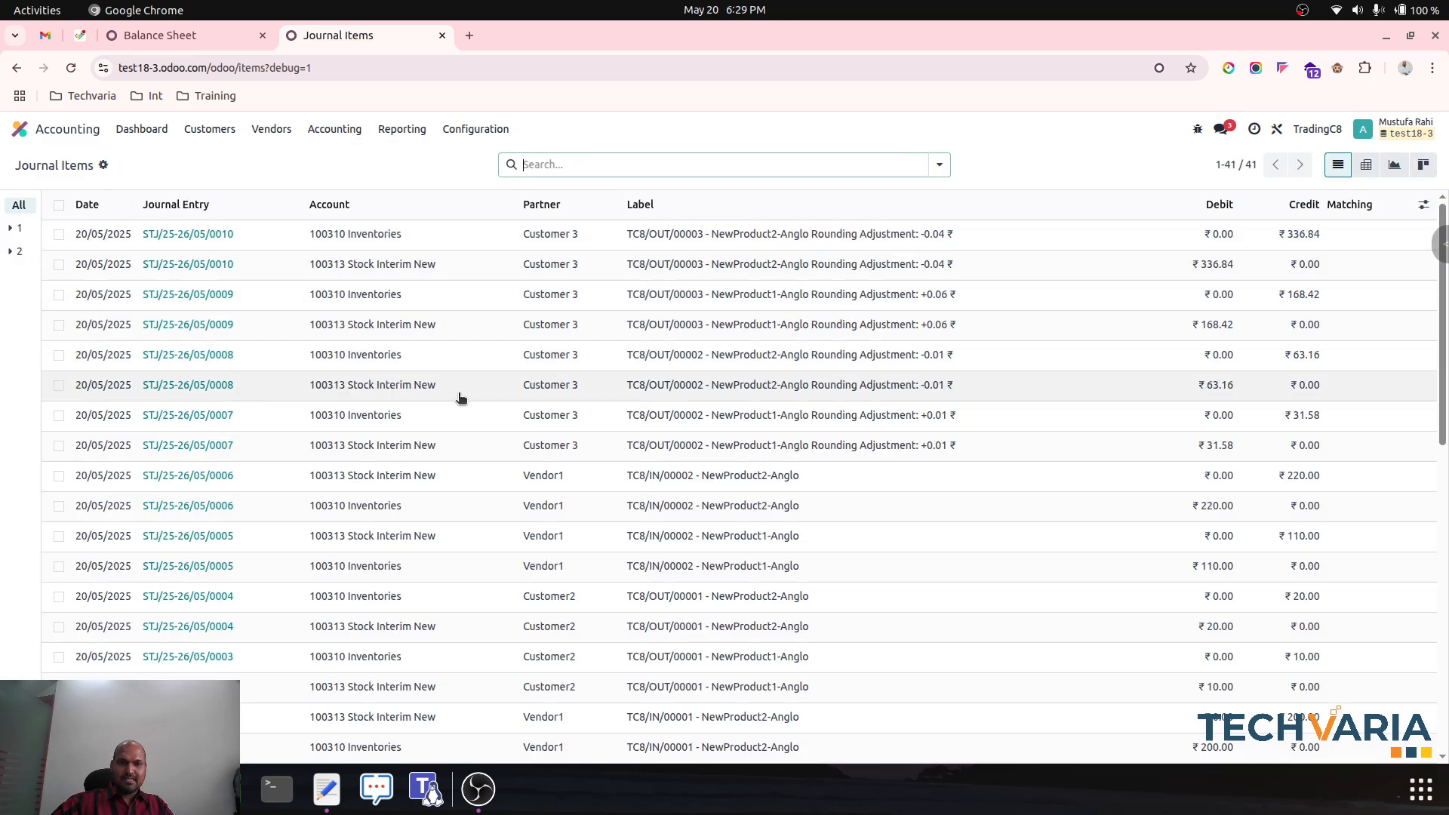
pyautogui.scroll(-10, 461, 398)
pyautogui.scroll(7, 461, 399)
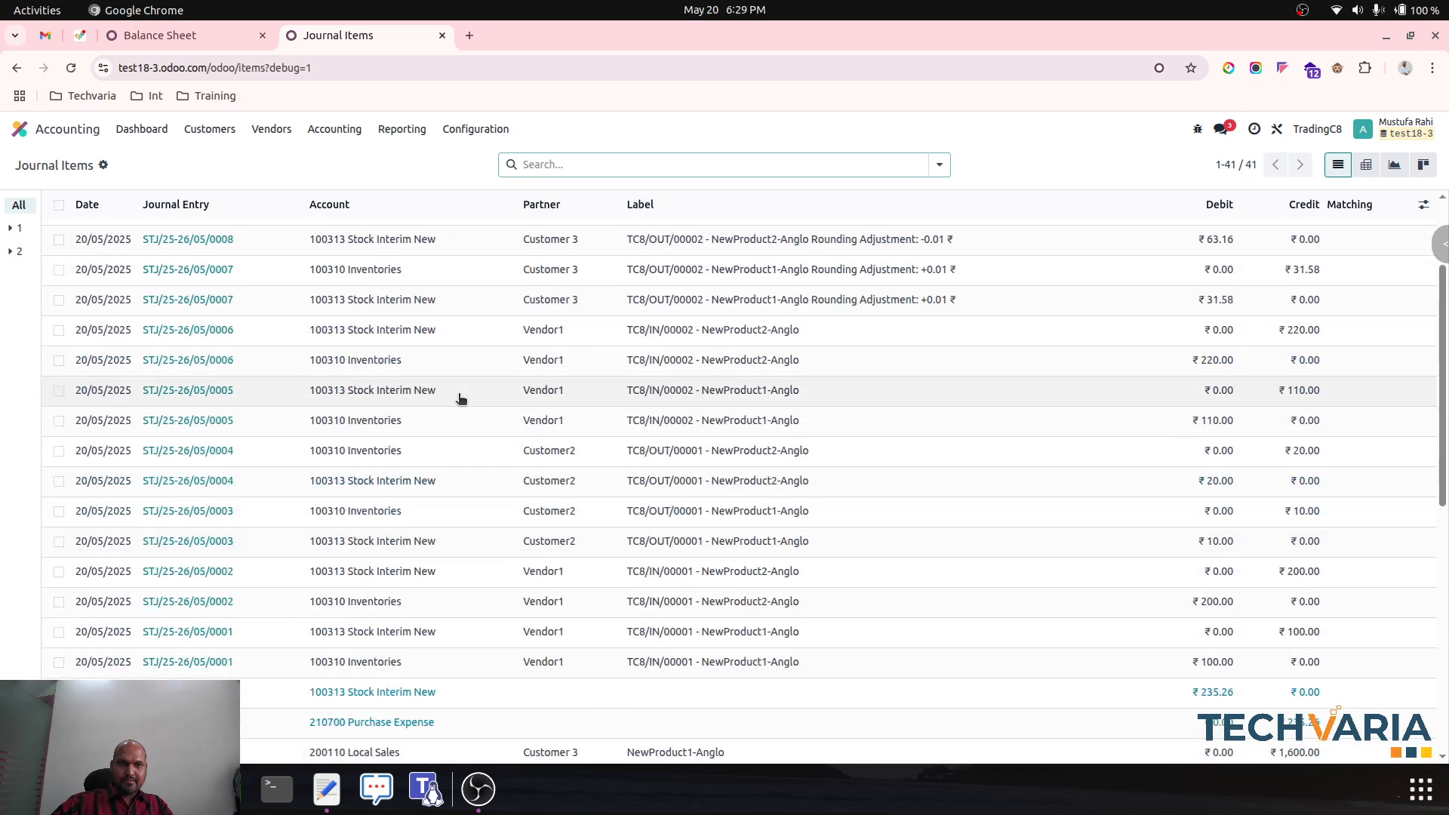
pyautogui.scroll(-2, 457, 411)
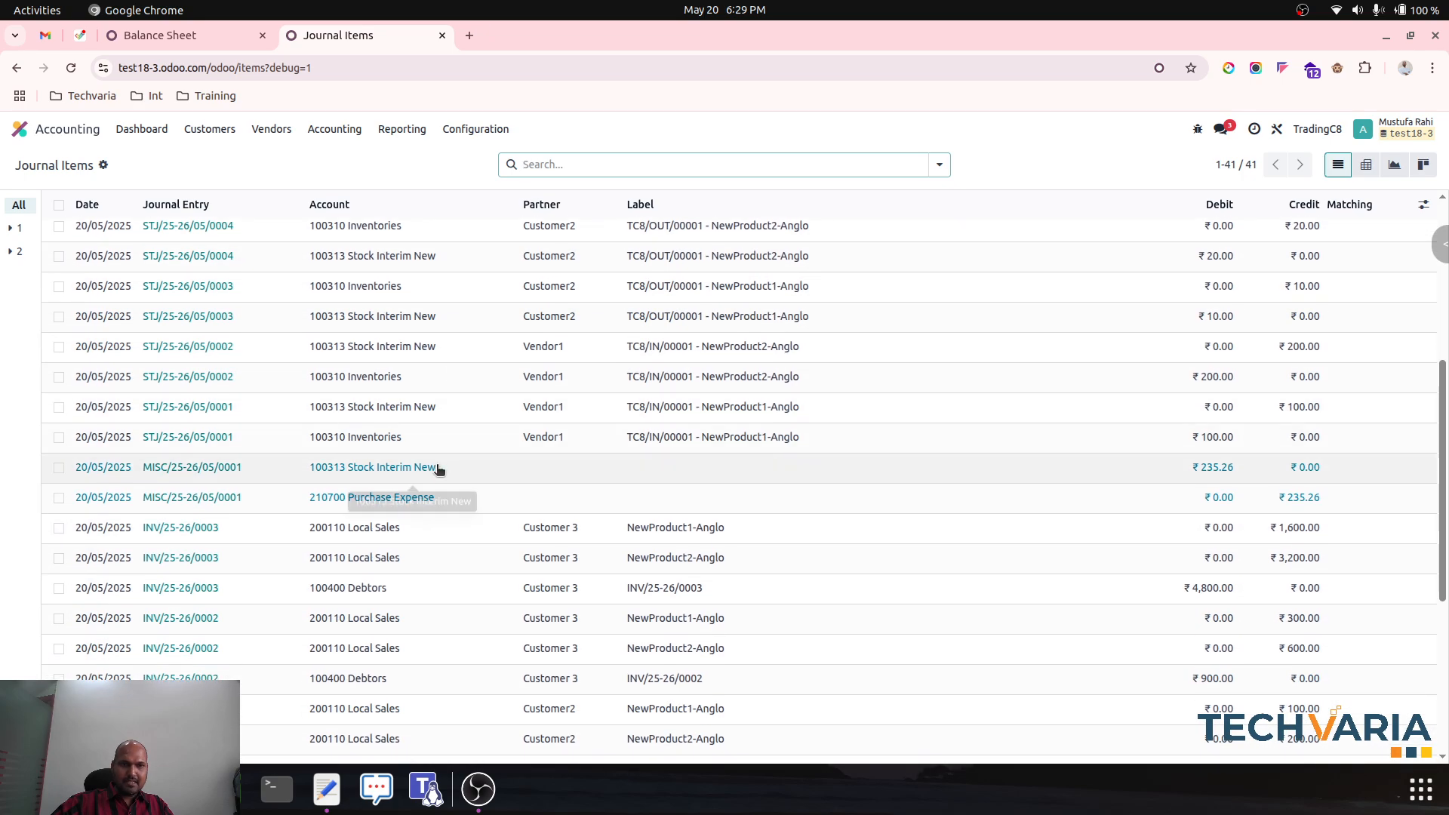
# Step: Open the draft Stock Fixing Entry from the unfiltered journal entries and set the 100313 Stock Interim New debit to 270
pyautogui.click(346, 126)
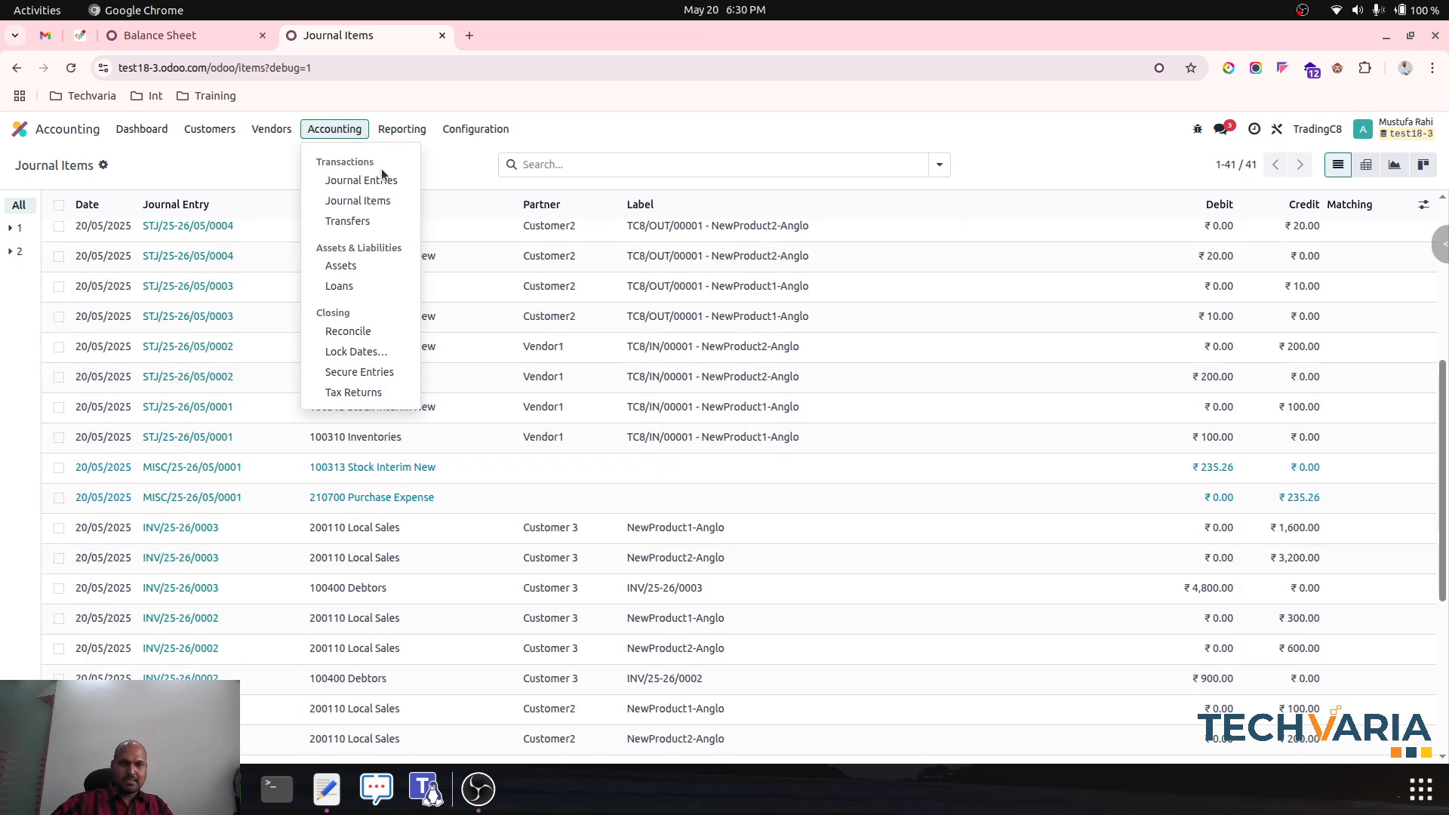
pyautogui.click(382, 171)
pyautogui.click(599, 164)
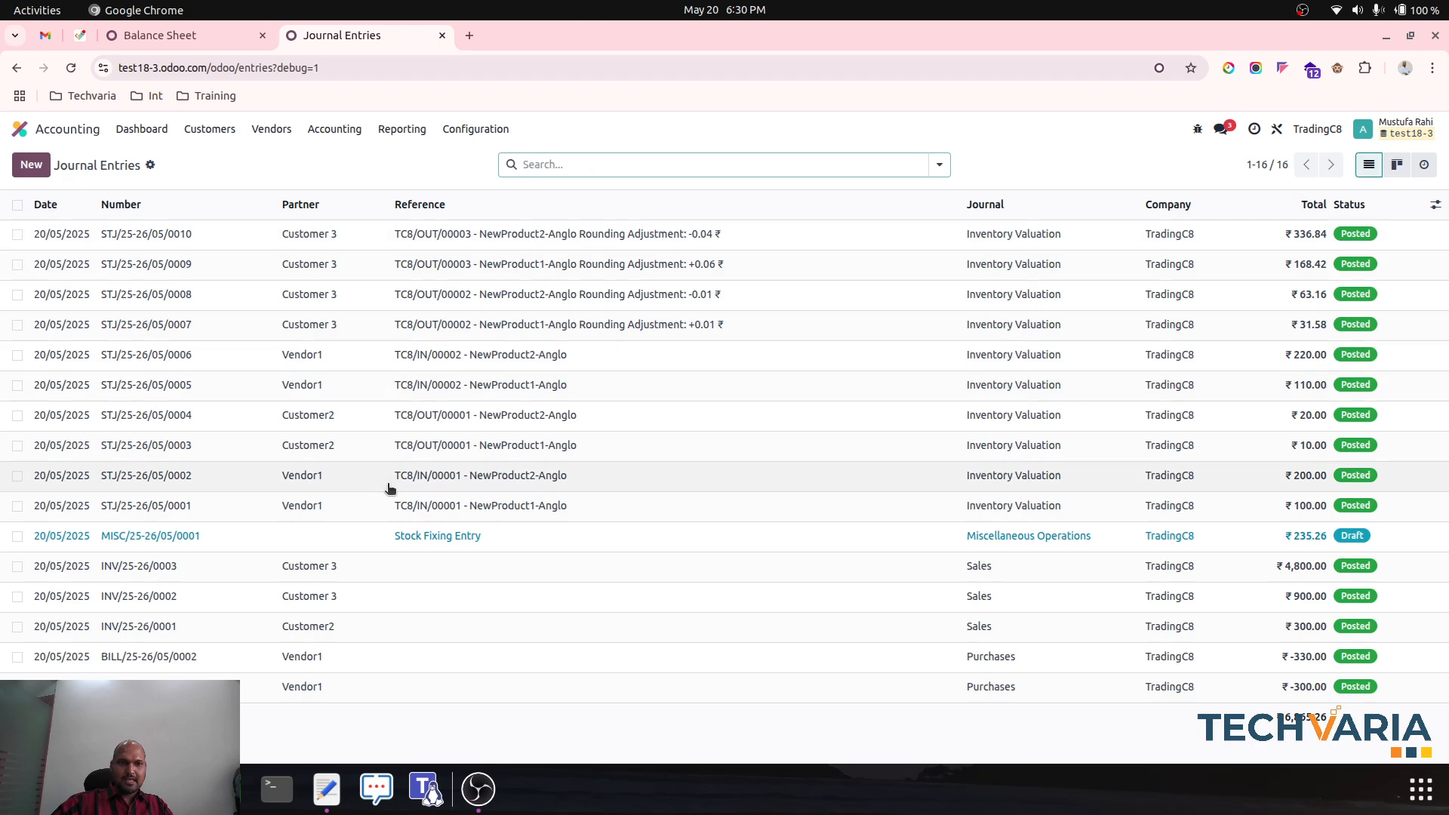
pyautogui.click(398, 537)
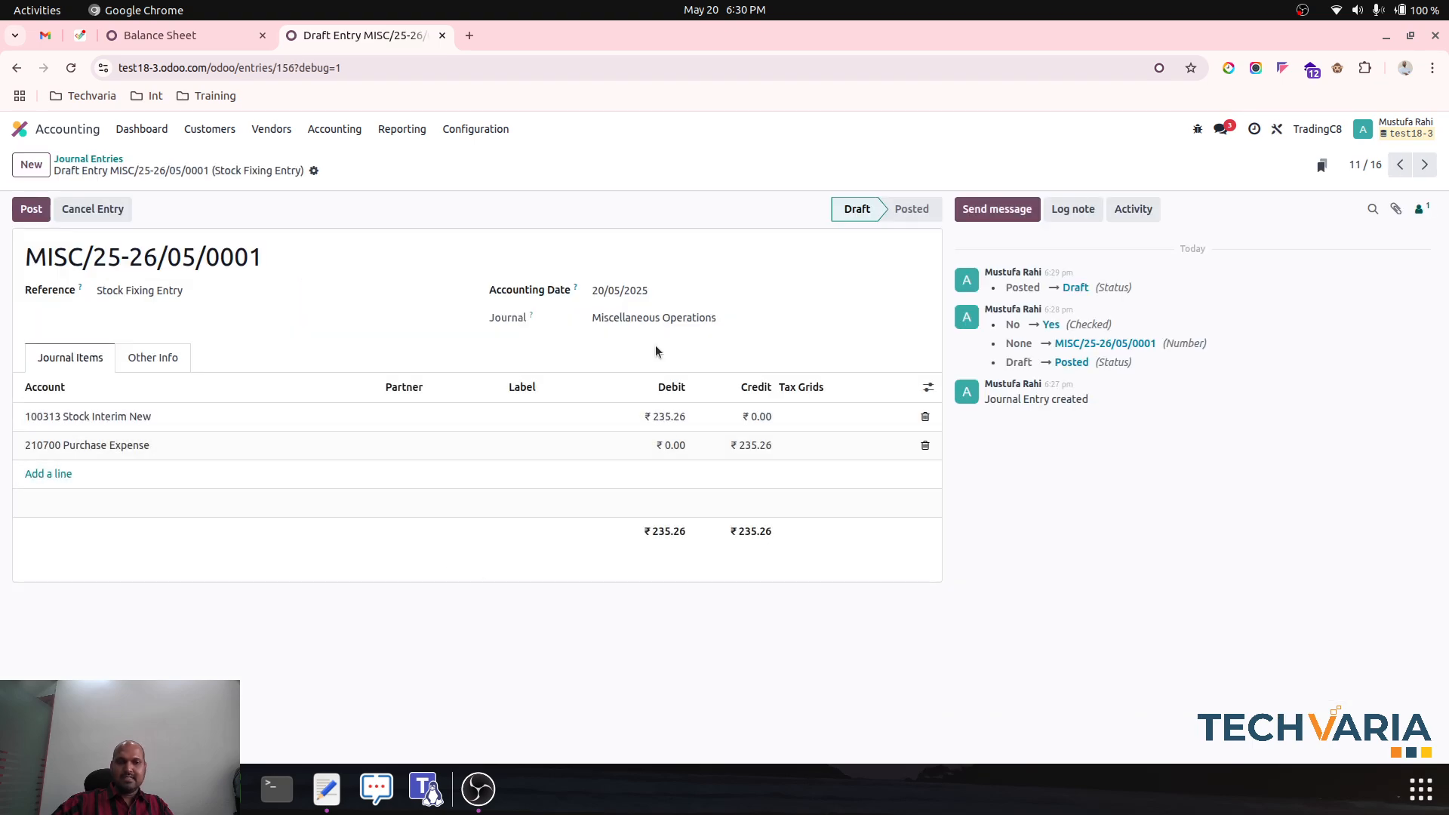
pyautogui.click(666, 418)
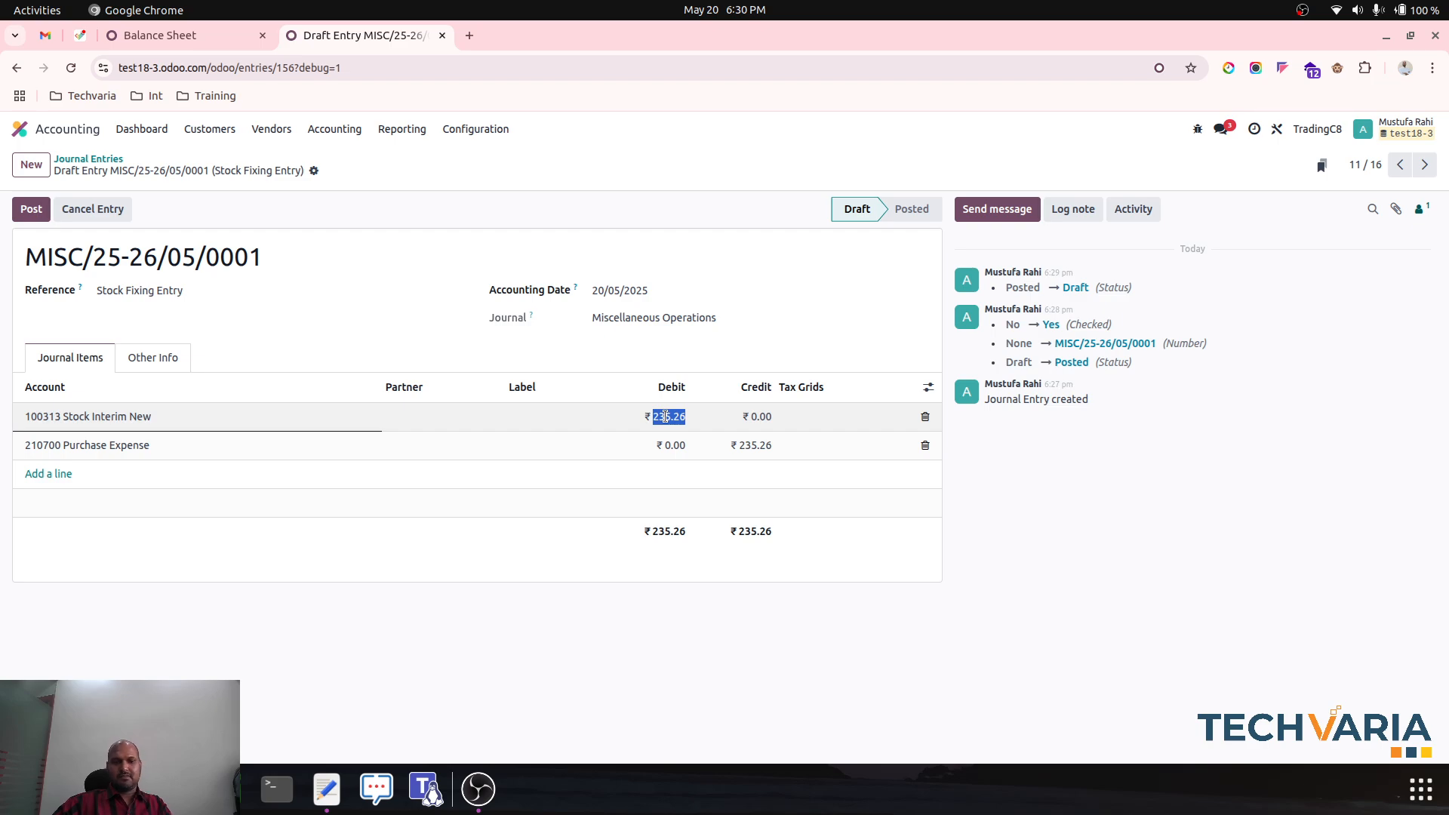
pyautogui.write('270')
pyautogui.press('Tab')
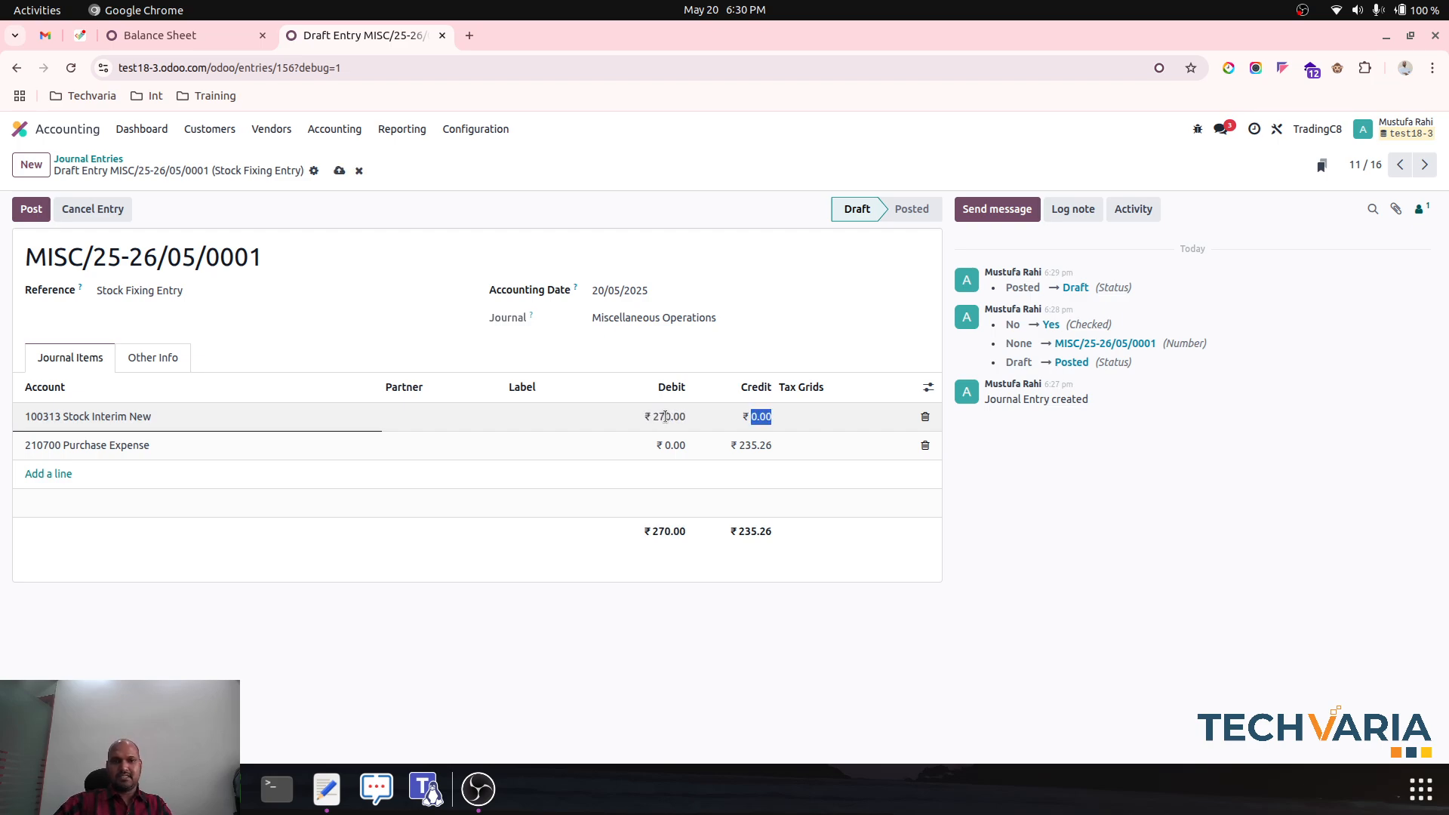
# Step: Set the 210700 Purchase Expense credit to 270 and save the draft entry
pyautogui.click(763, 446)
pyautogui.write('270')
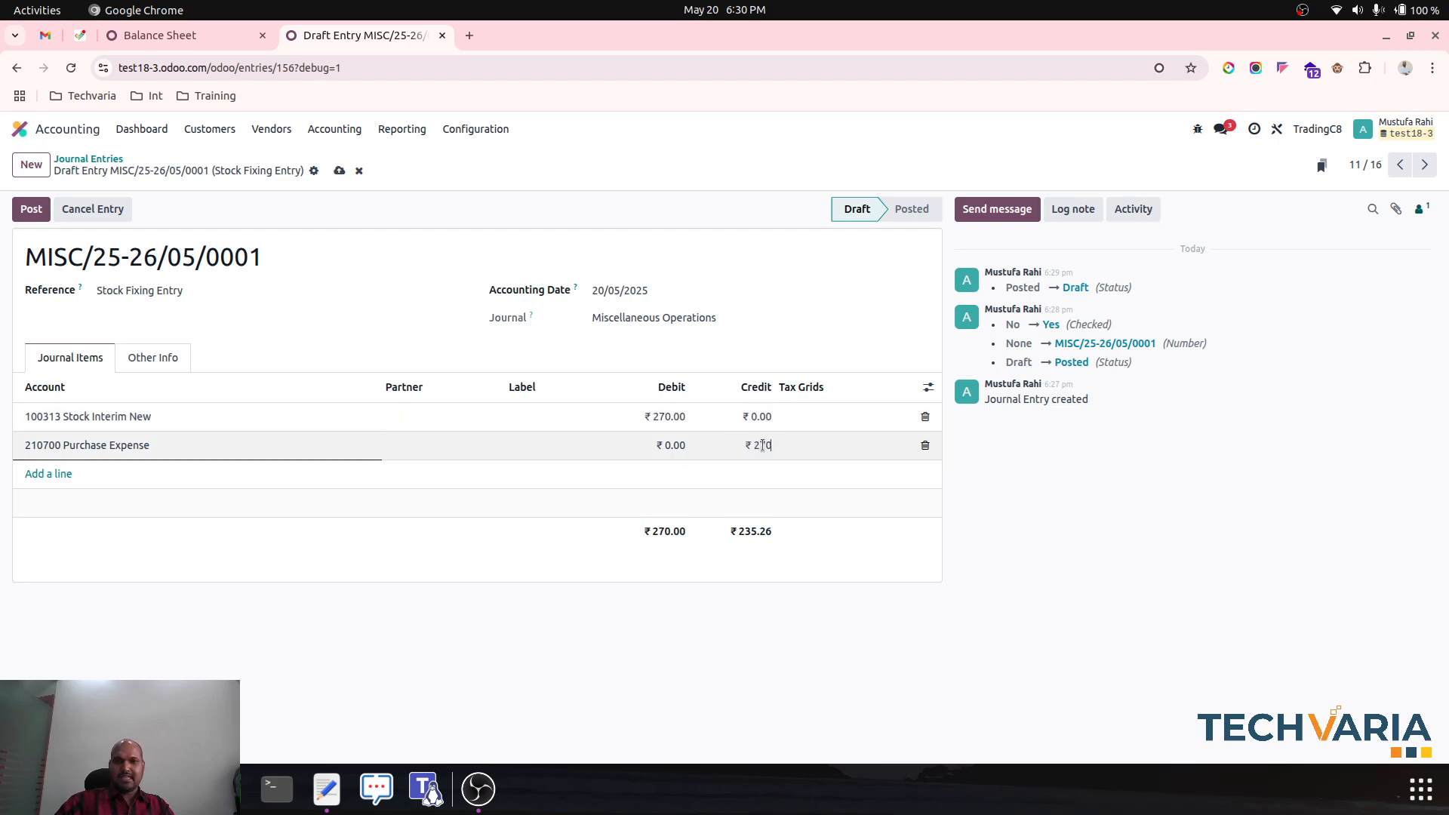
pyautogui.click(755, 340)
pyautogui.click(339, 171)
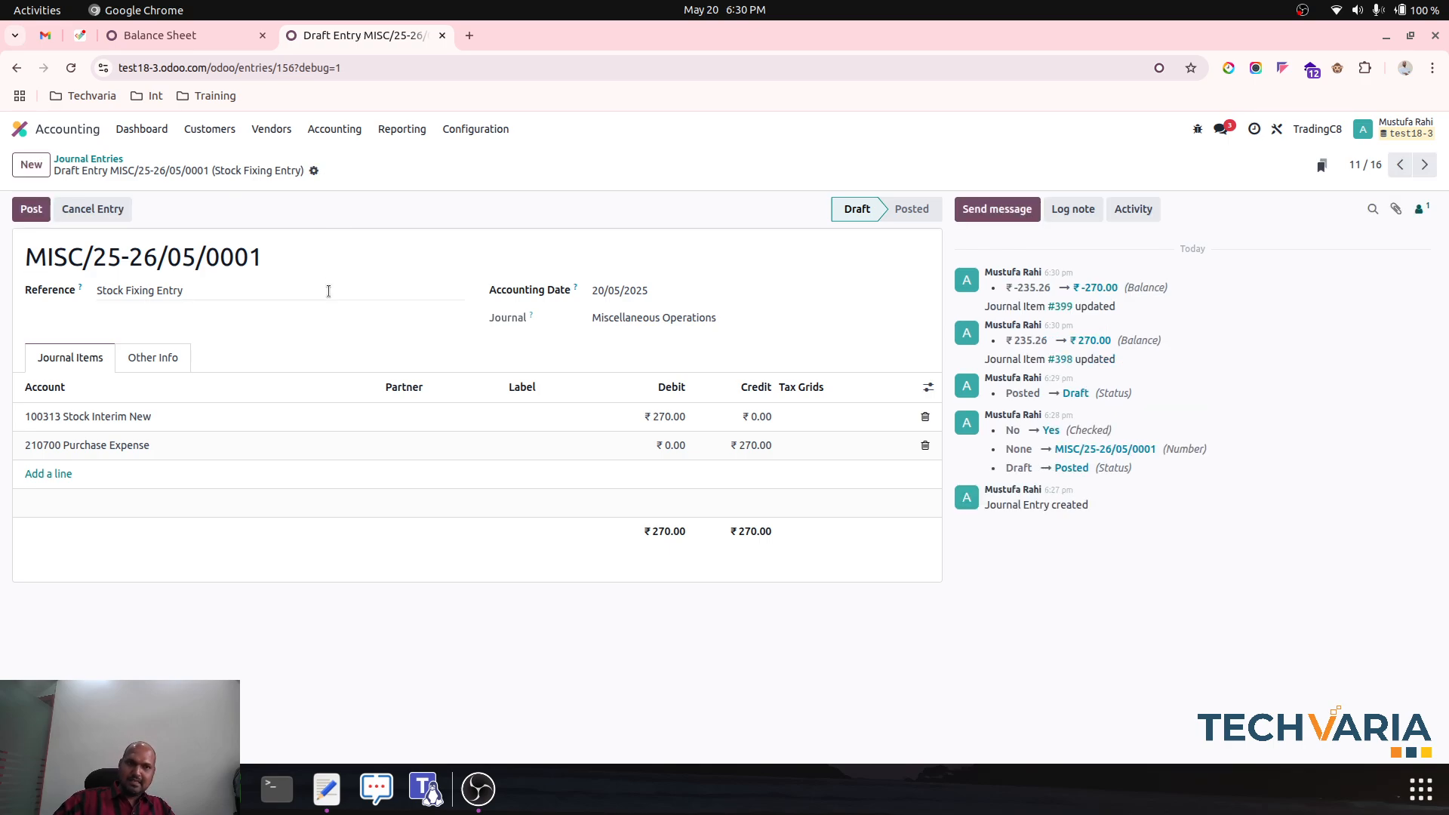
# Step: Compare the Balance Sheet and Profit and Loss with the draft Stock Fixing Entry and the vendor bills
pyautogui.click(189, 35)
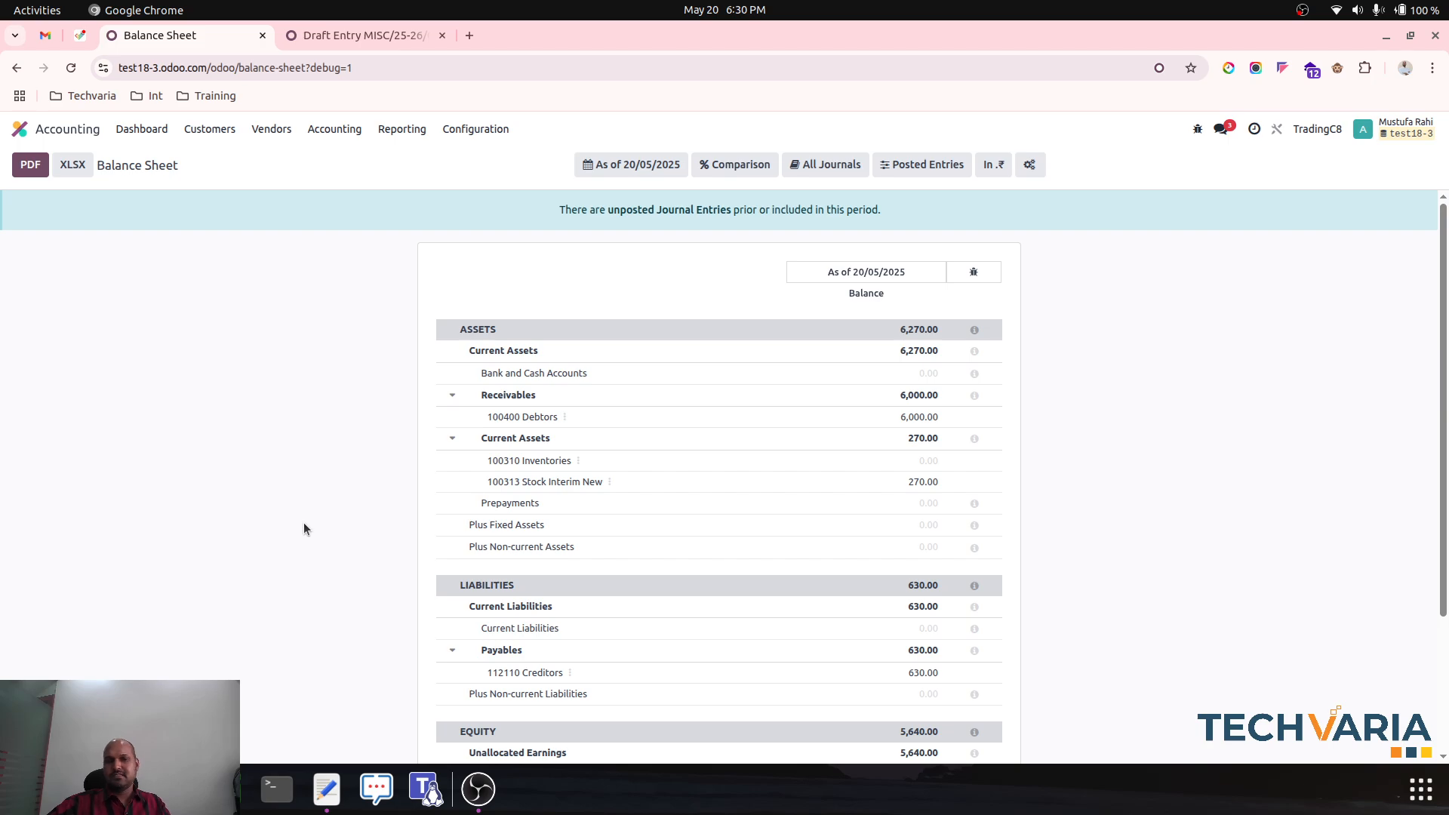
pyautogui.hotkey('ctrl', 'Tab')
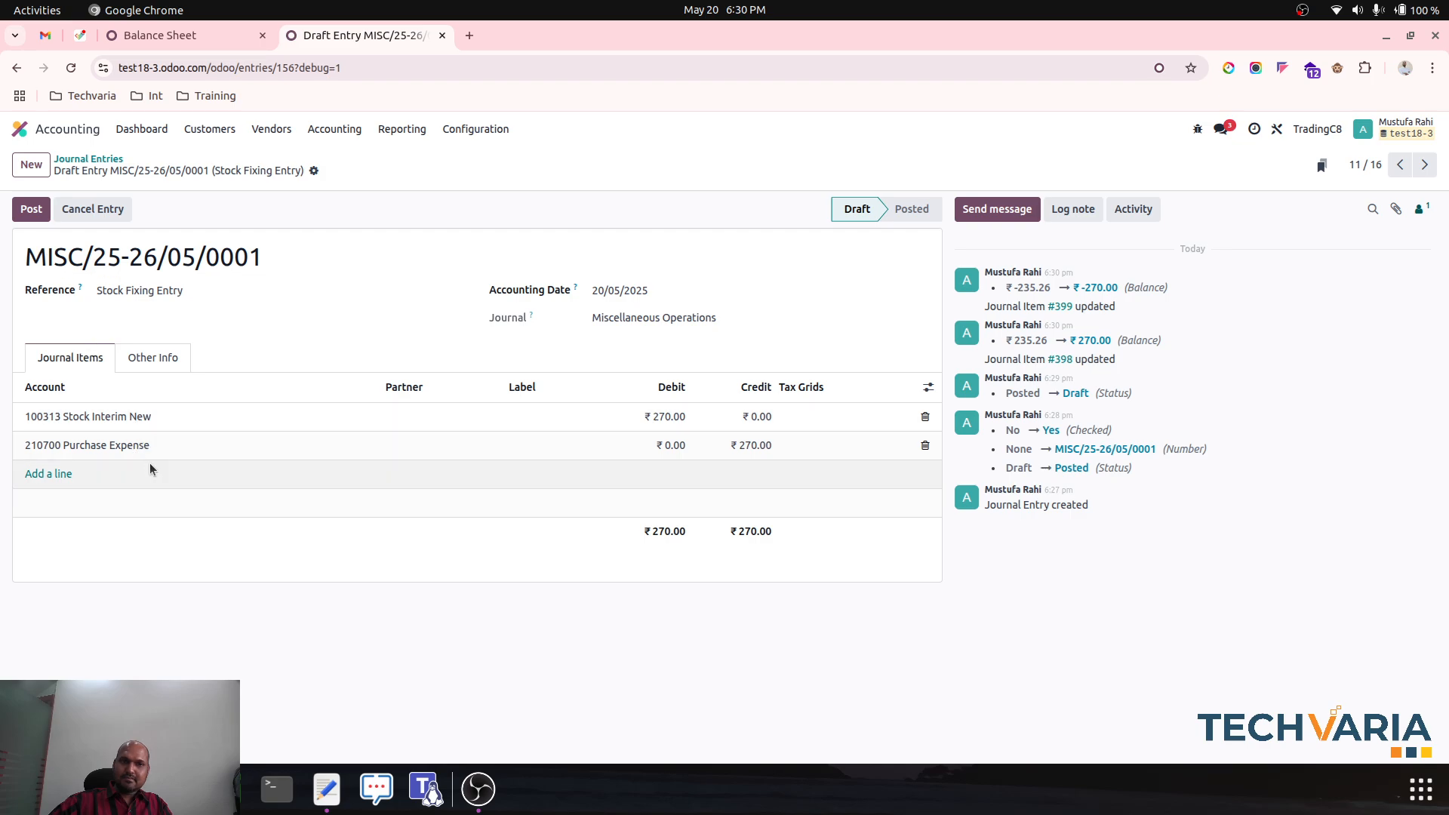
pyautogui.click(179, 30)
pyautogui.click(416, 136)
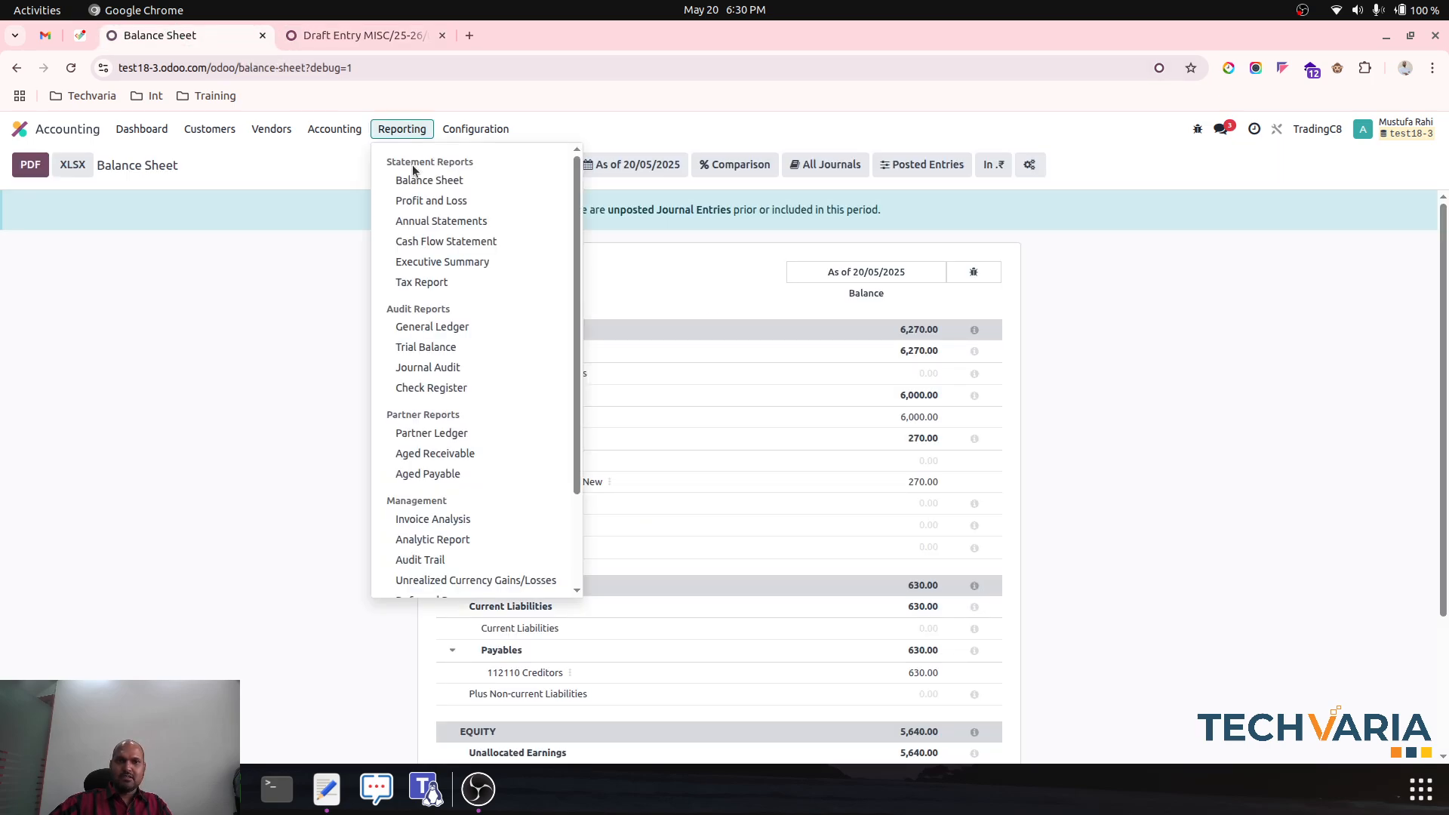
pyautogui.click(425, 200)
pyautogui.moveTo(683, 480); pyautogui.dragTo(1220, 478)
pyautogui.click(1221, 478)
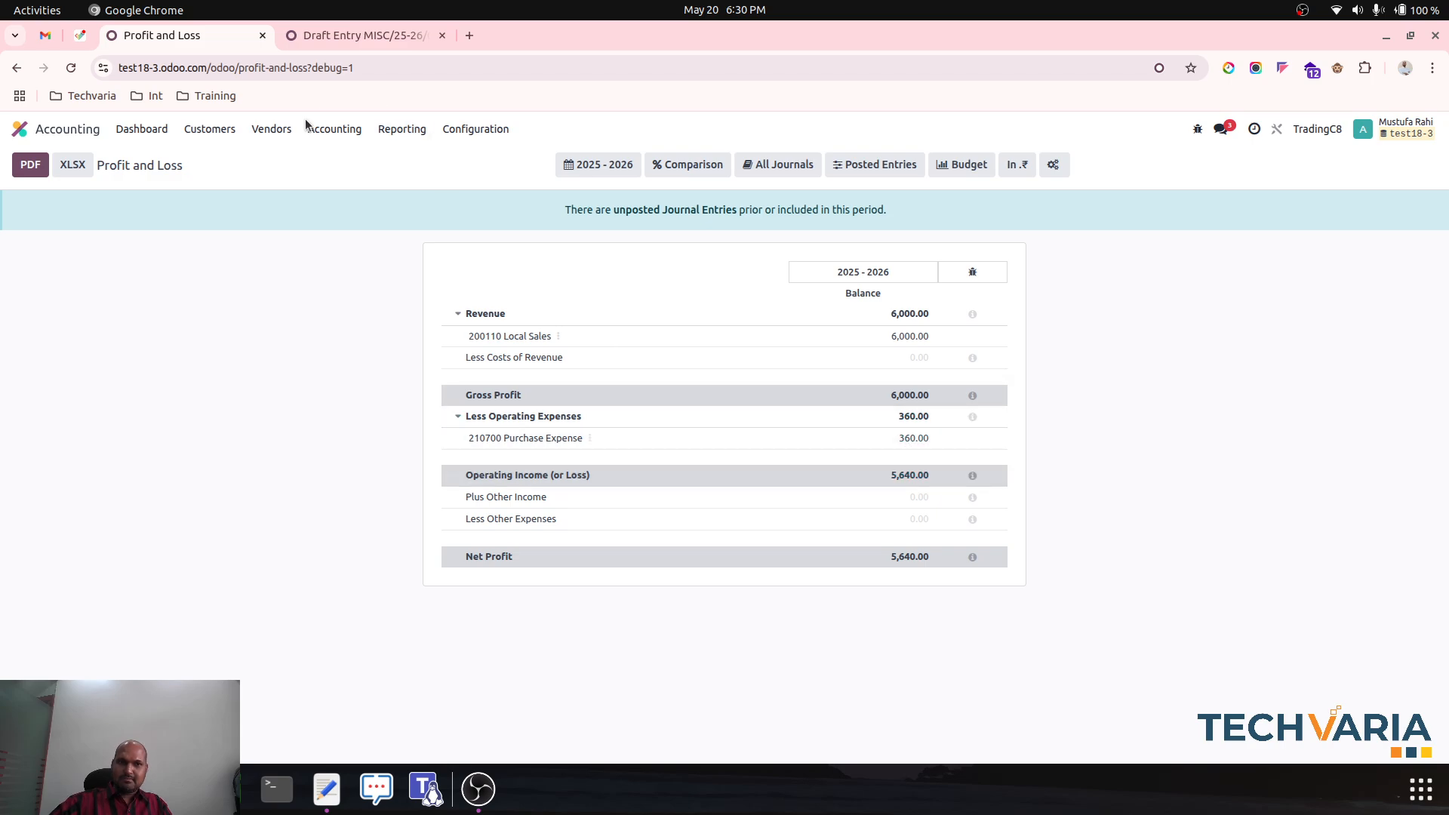
pyautogui.click(260, 129)
pyautogui.click(271, 159)
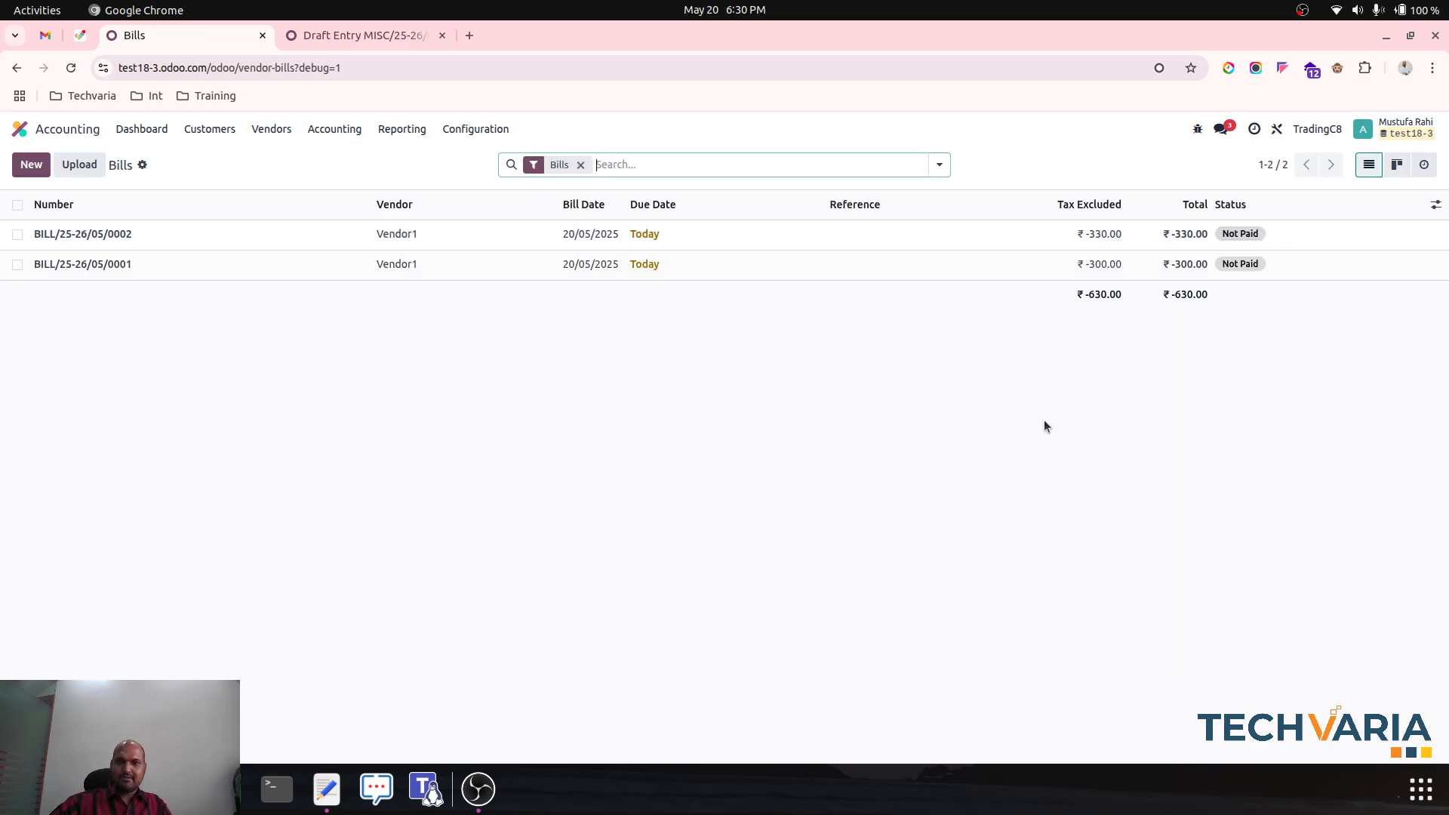
# Step: Post the Stock Fixing Entry and check the 210700 Purchase Expense amount in the Profit and Loss report
pyautogui.click(391, 34)
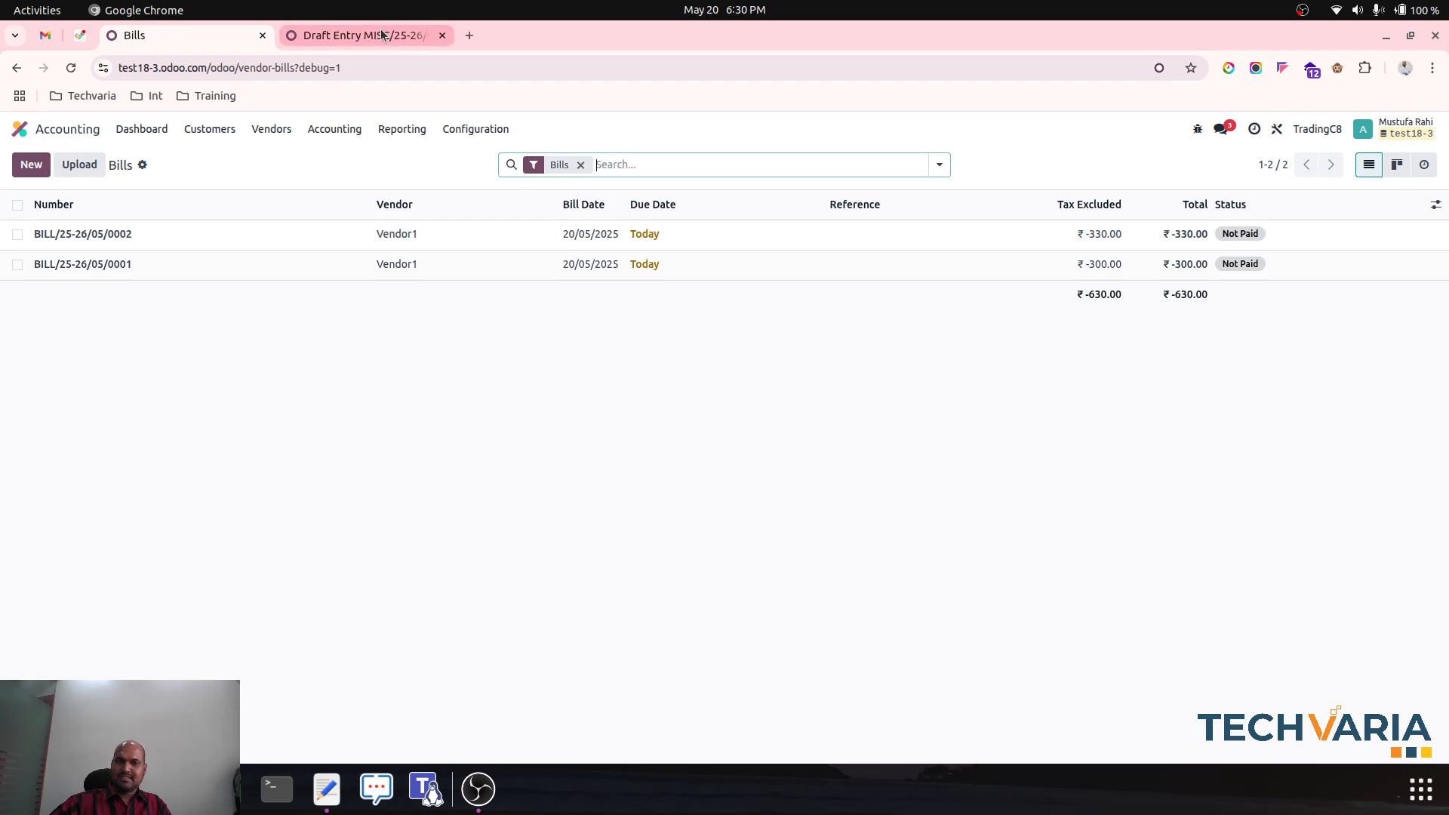
pyautogui.click(41, 216)
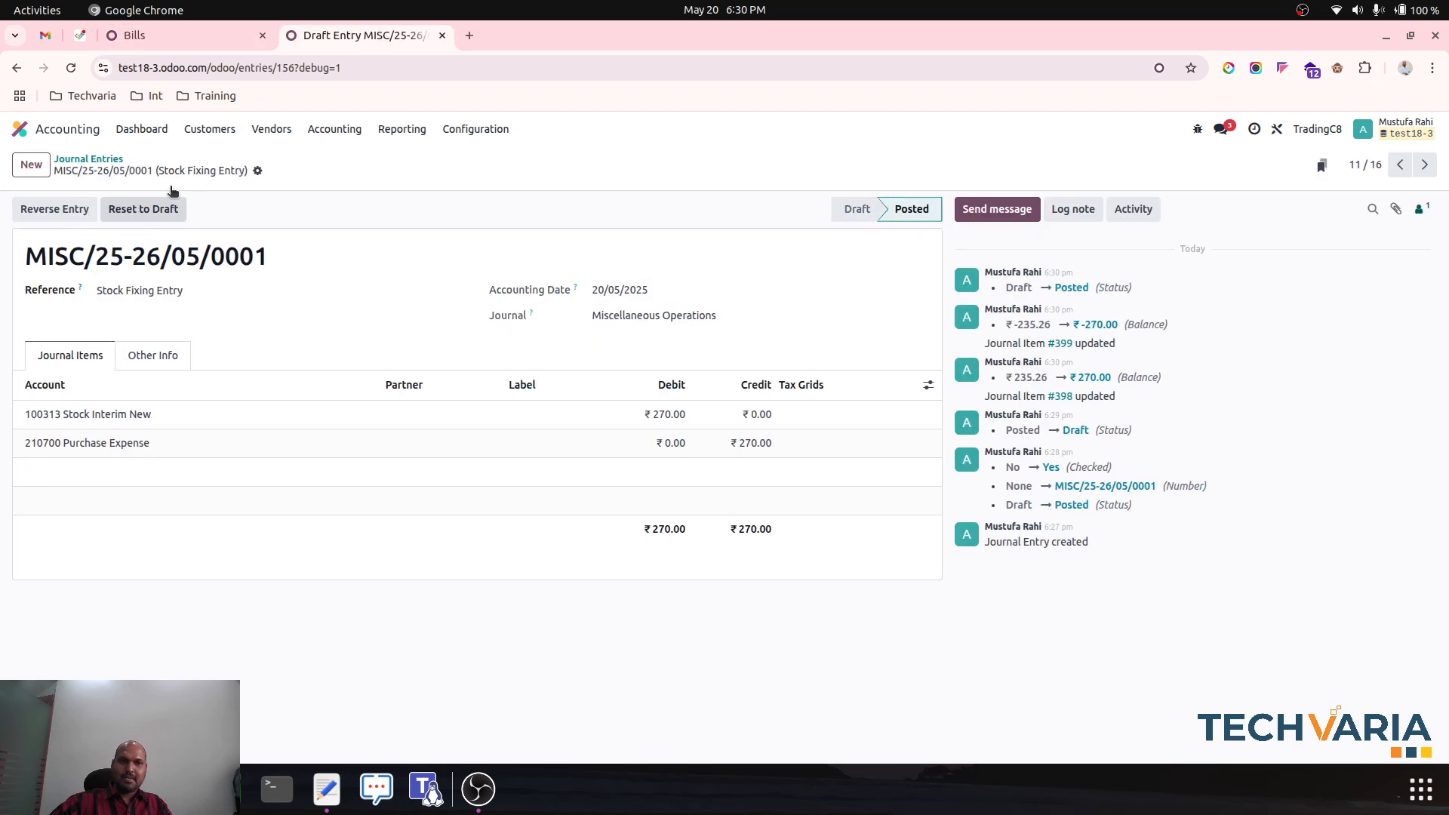
pyautogui.click(187, 33)
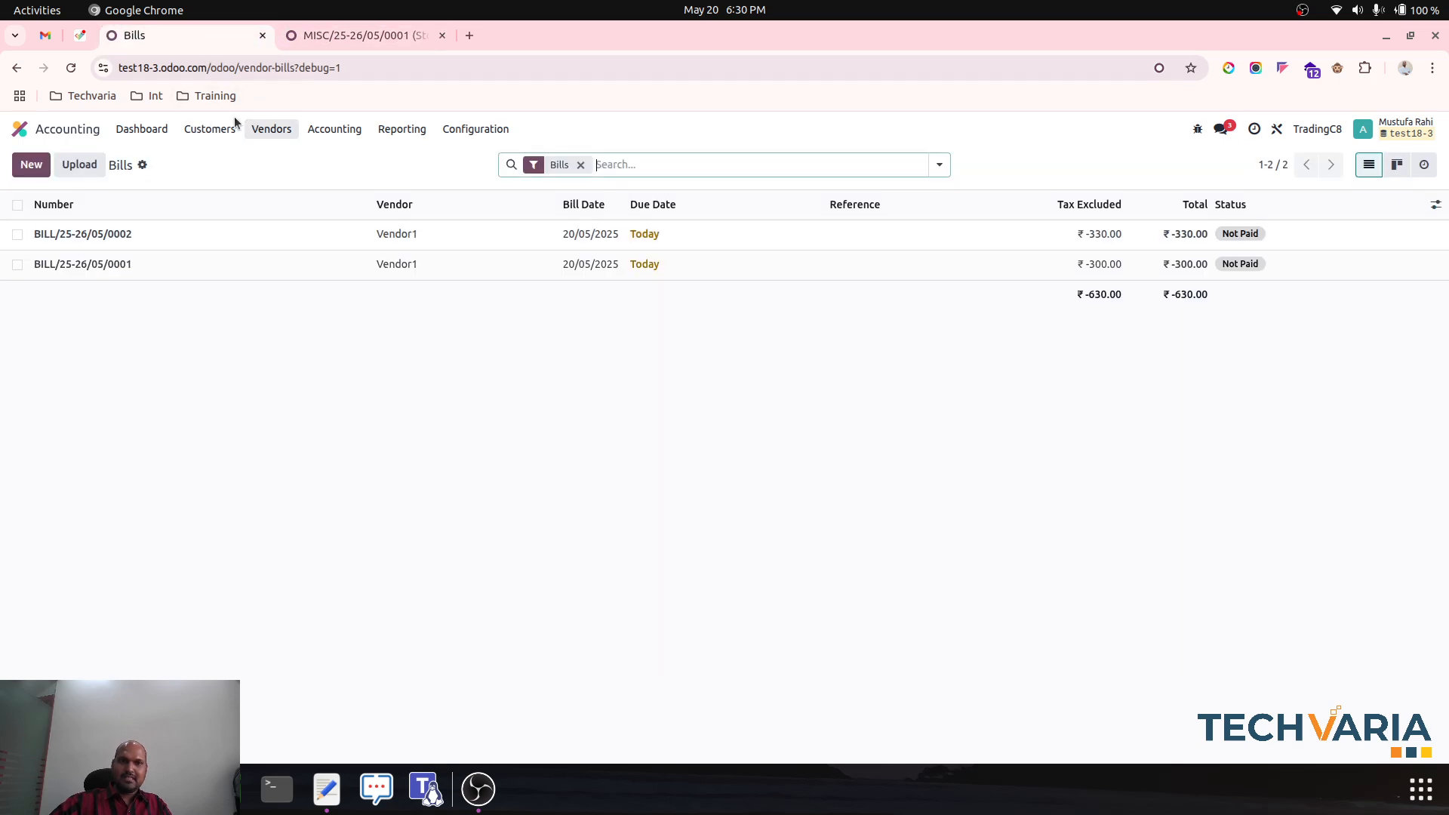
pyautogui.click(402, 130)
pyautogui.click(406, 201)
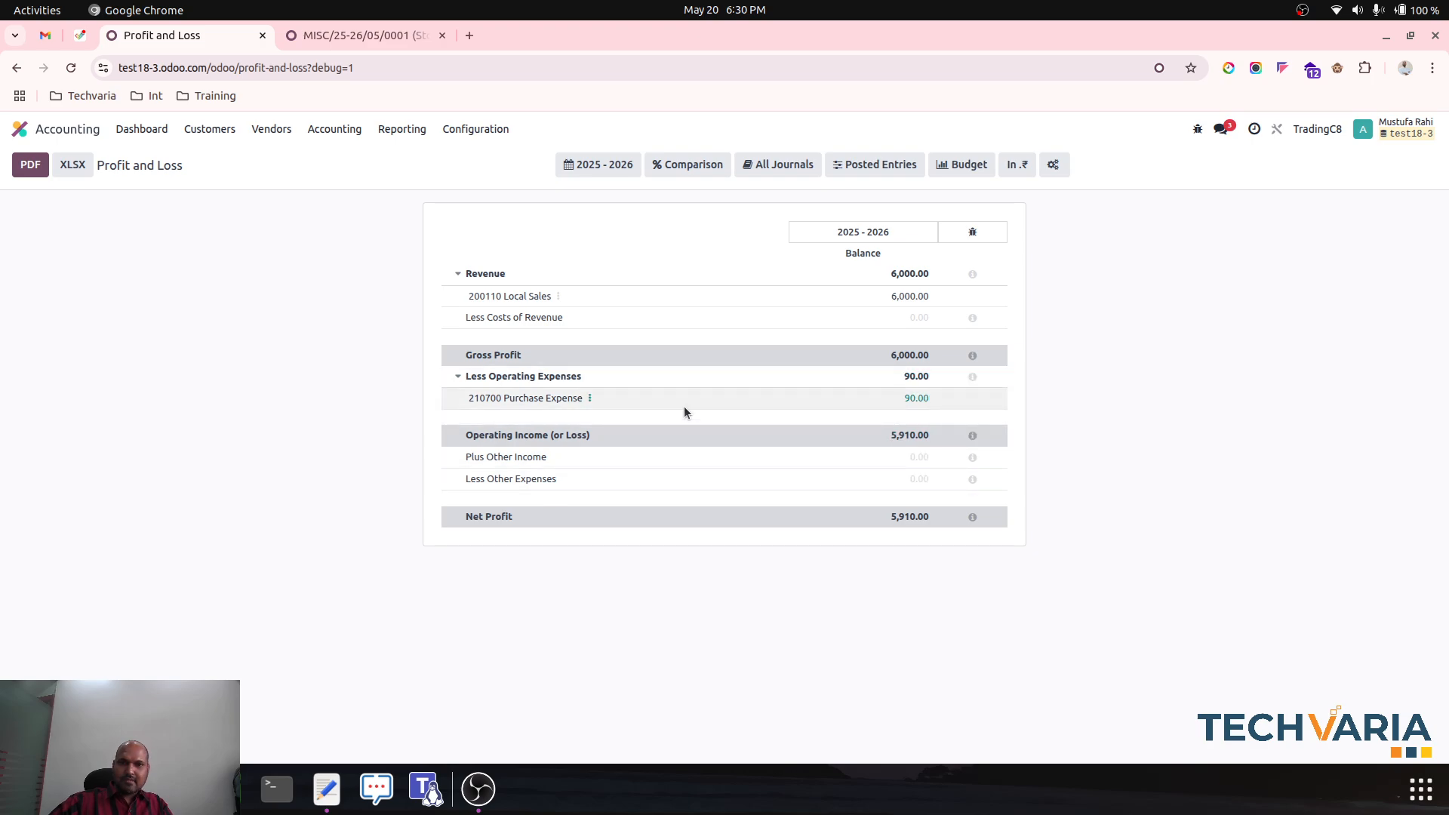
# Step: Check the 100313 Stock Interim New balance in the Balance Sheet against the posted Stock Fixing Entry
pyautogui.click(366, 38)
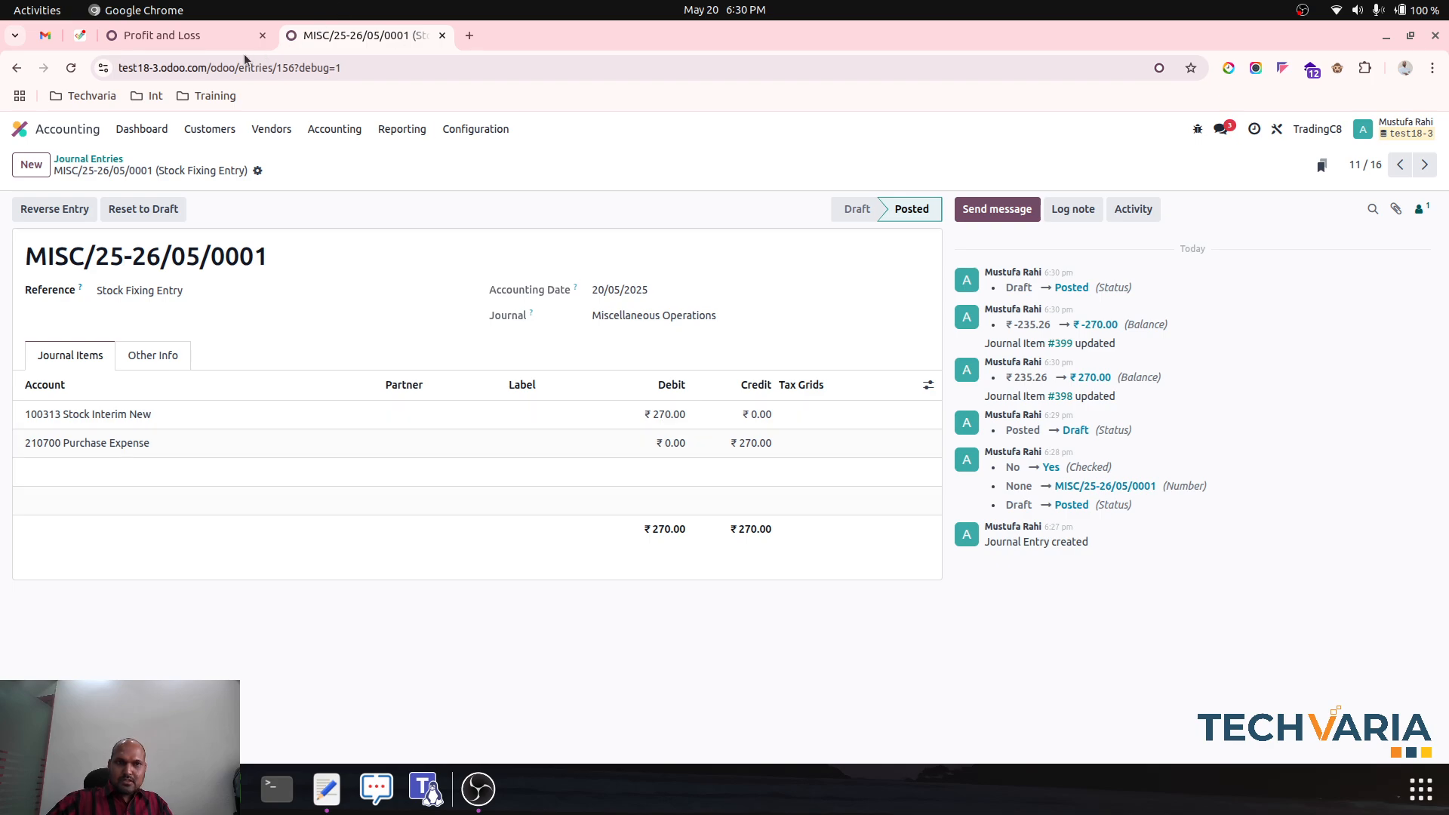
pyautogui.click(226, 35)
pyautogui.click(407, 130)
pyautogui.click(432, 180)
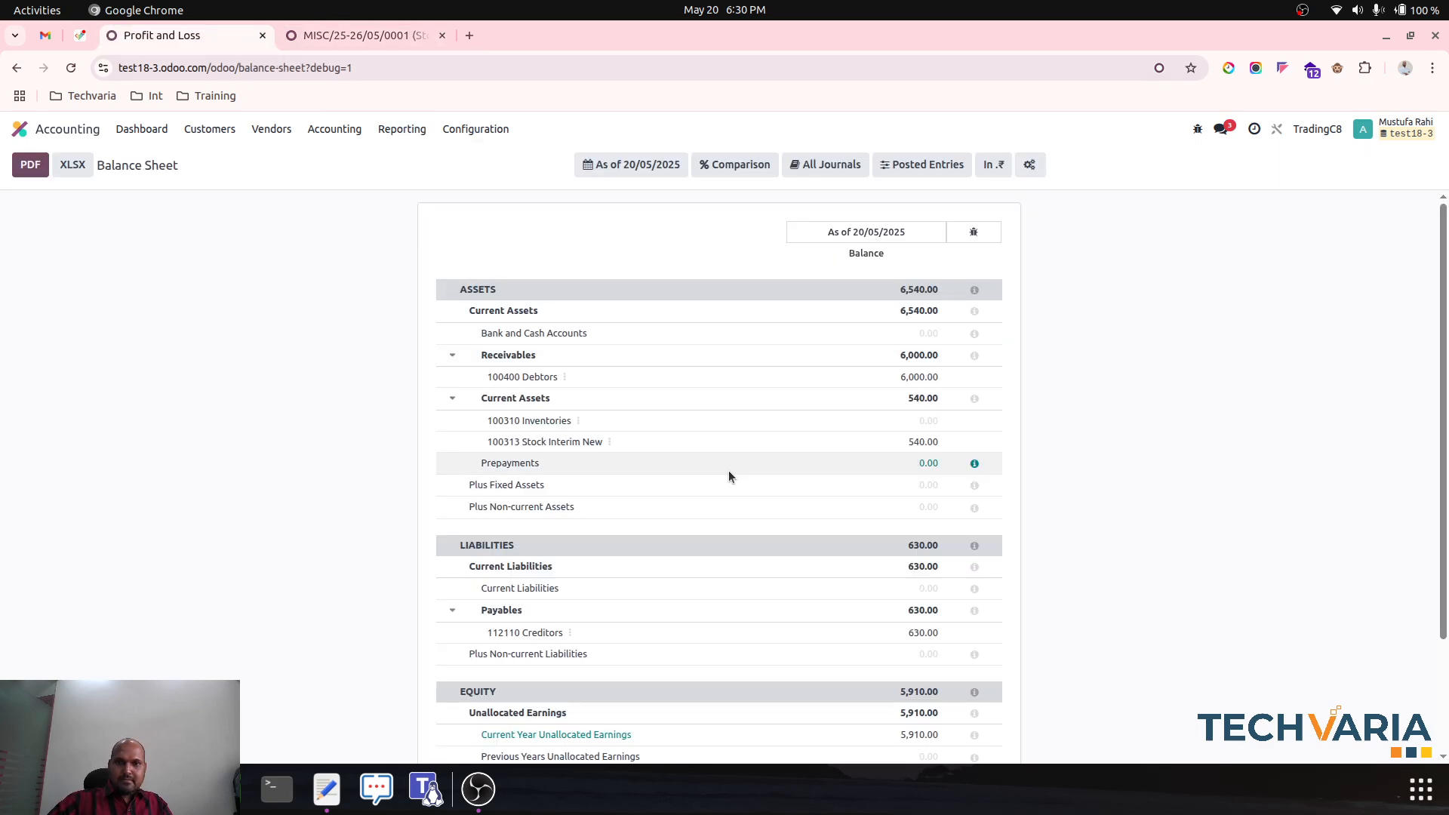
# Step: Reset the Stock Fixing Entry to draft and move the 100313 Stock Interim New amount of 270 from debit to credit
pyautogui.click(287, 30)
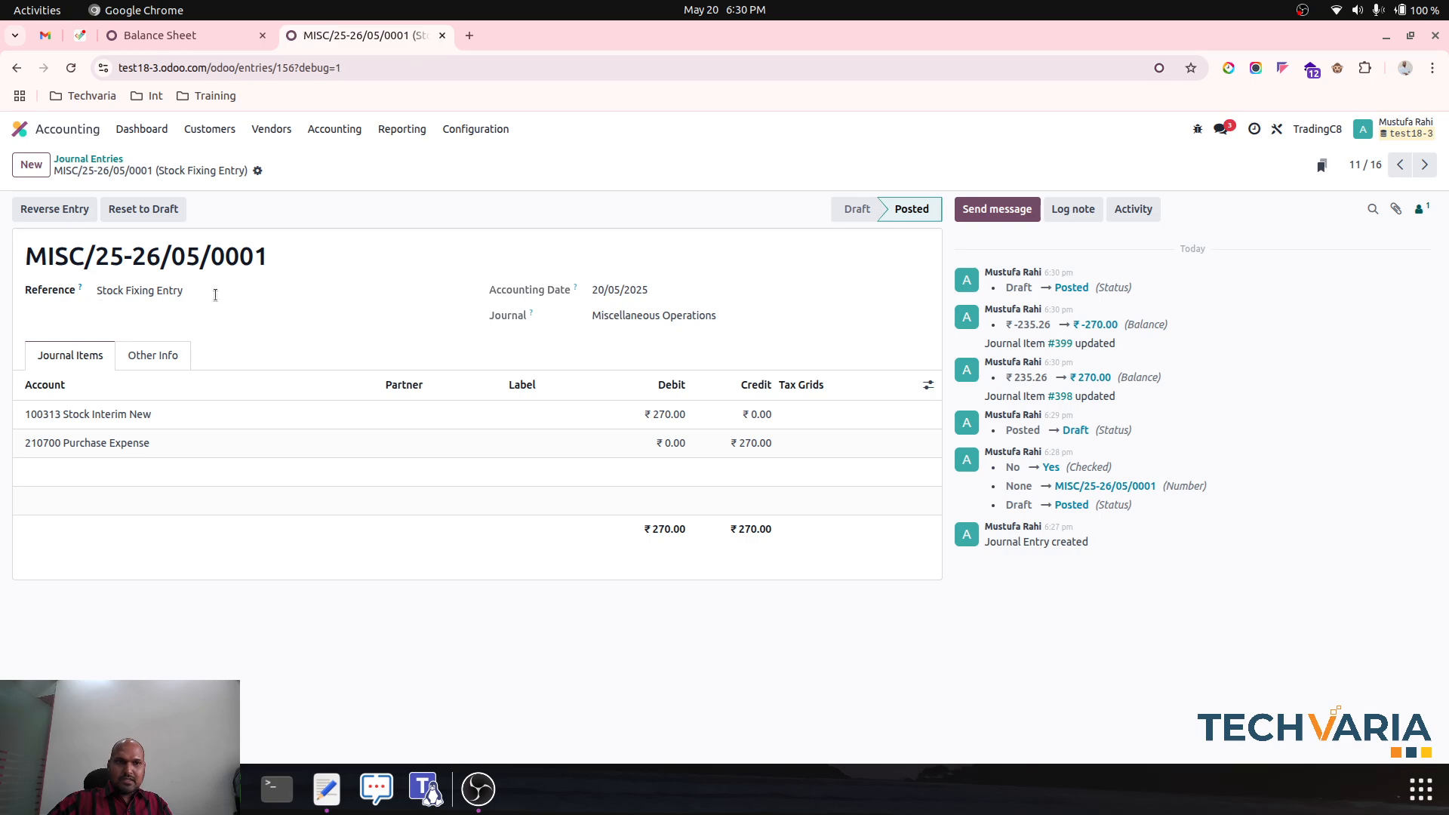
pyautogui.click(159, 209)
pyautogui.click(667, 417)
pyautogui.press('BackSpace')
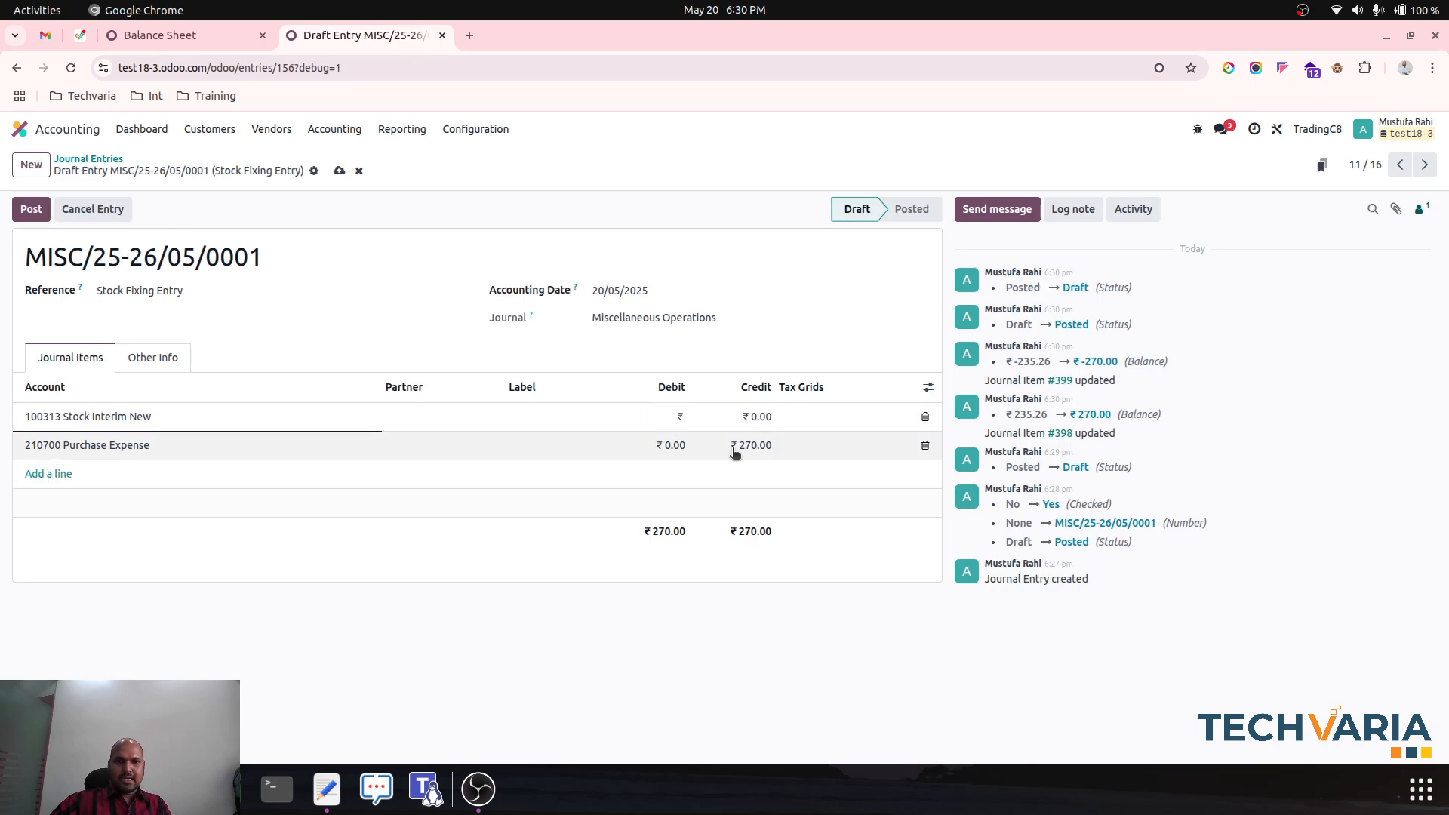
pyautogui.press('Tab')
pyautogui.write('270')
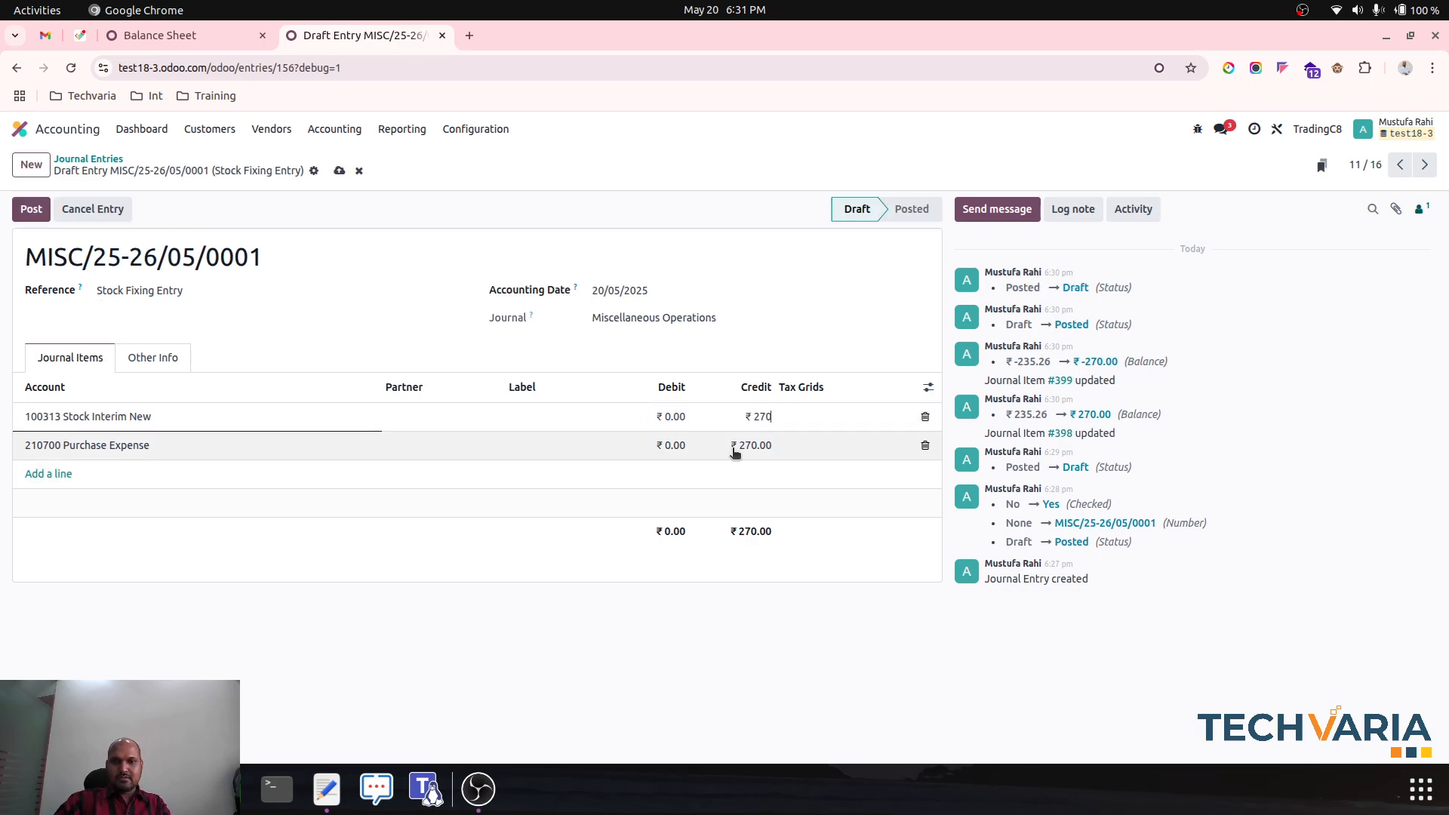
pyautogui.press('Tab')
# Step: Clear the 210700 Purchase Expense credit, set its debit to 270, and post the Stock Fixing Entry
pyautogui.click(734, 446)
pyautogui.press('BackSpace')
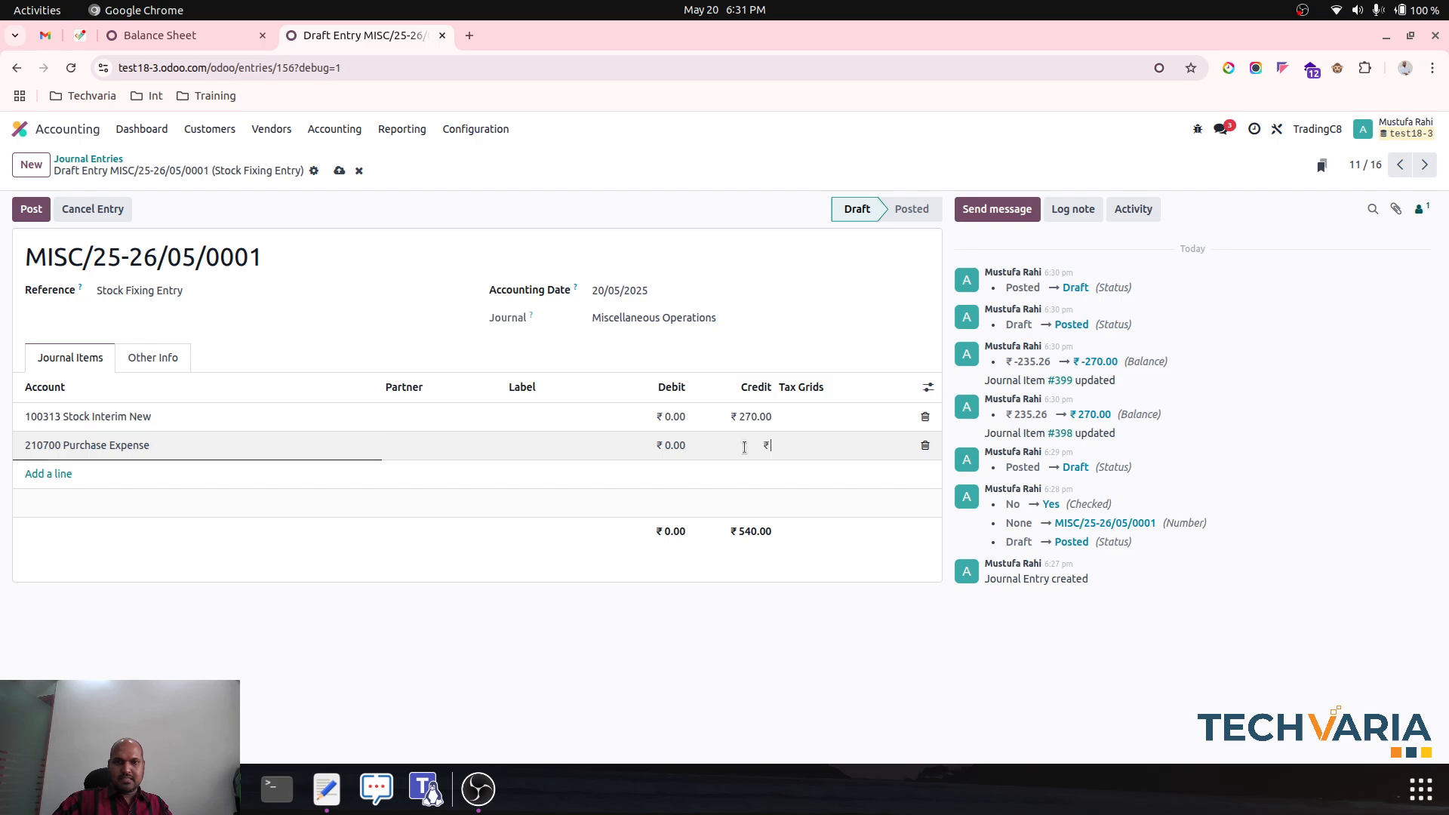
pyautogui.hotkey('shift', 'Tab')
pyautogui.write('270')
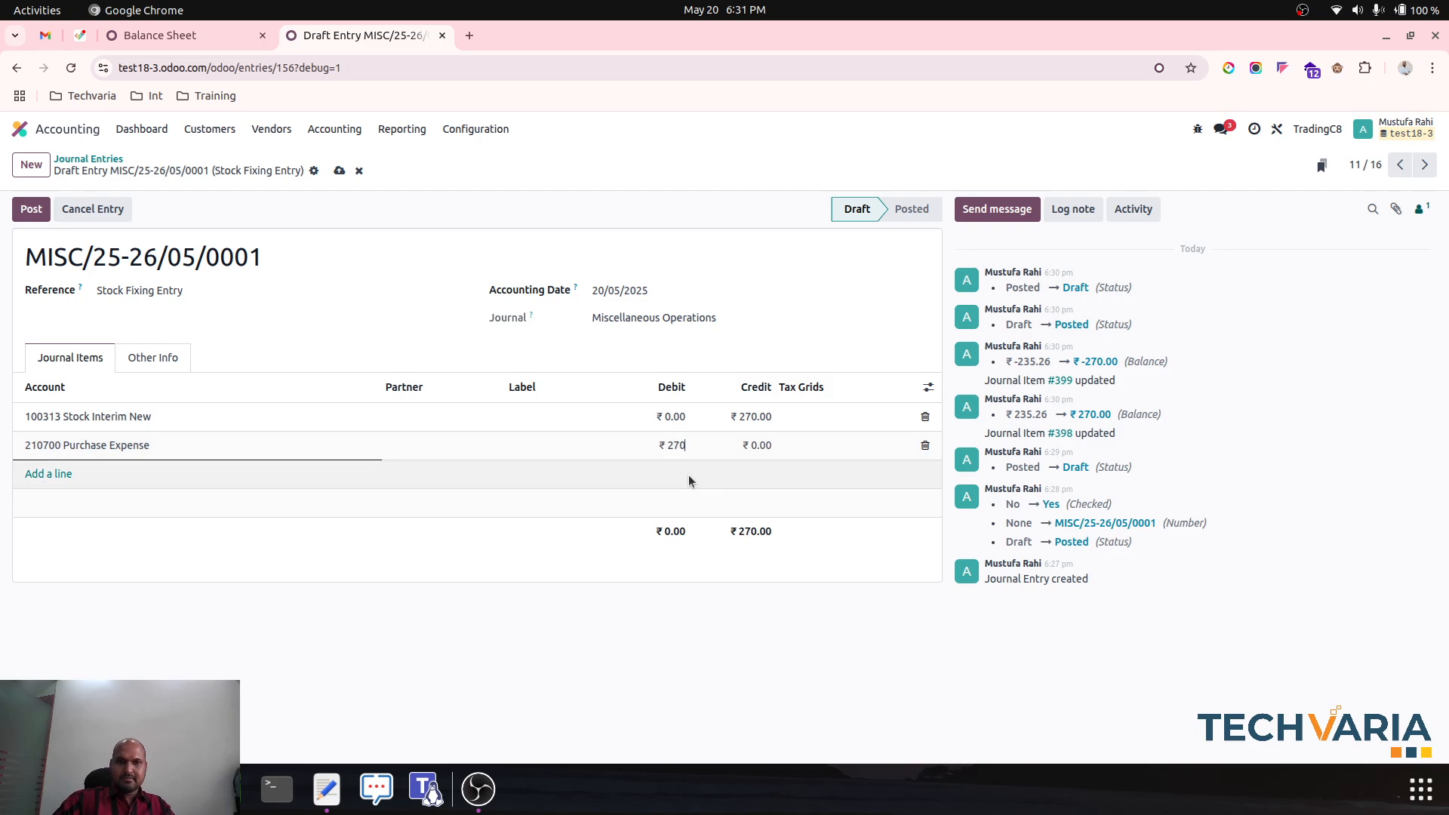
pyautogui.hotkey('shift', 'Tab')
pyautogui.click(31, 209)
# Step: Reload the Balance Sheet to check the 100313 Stock Interim New balance after the reversed posting
pyautogui.click(210, 35)
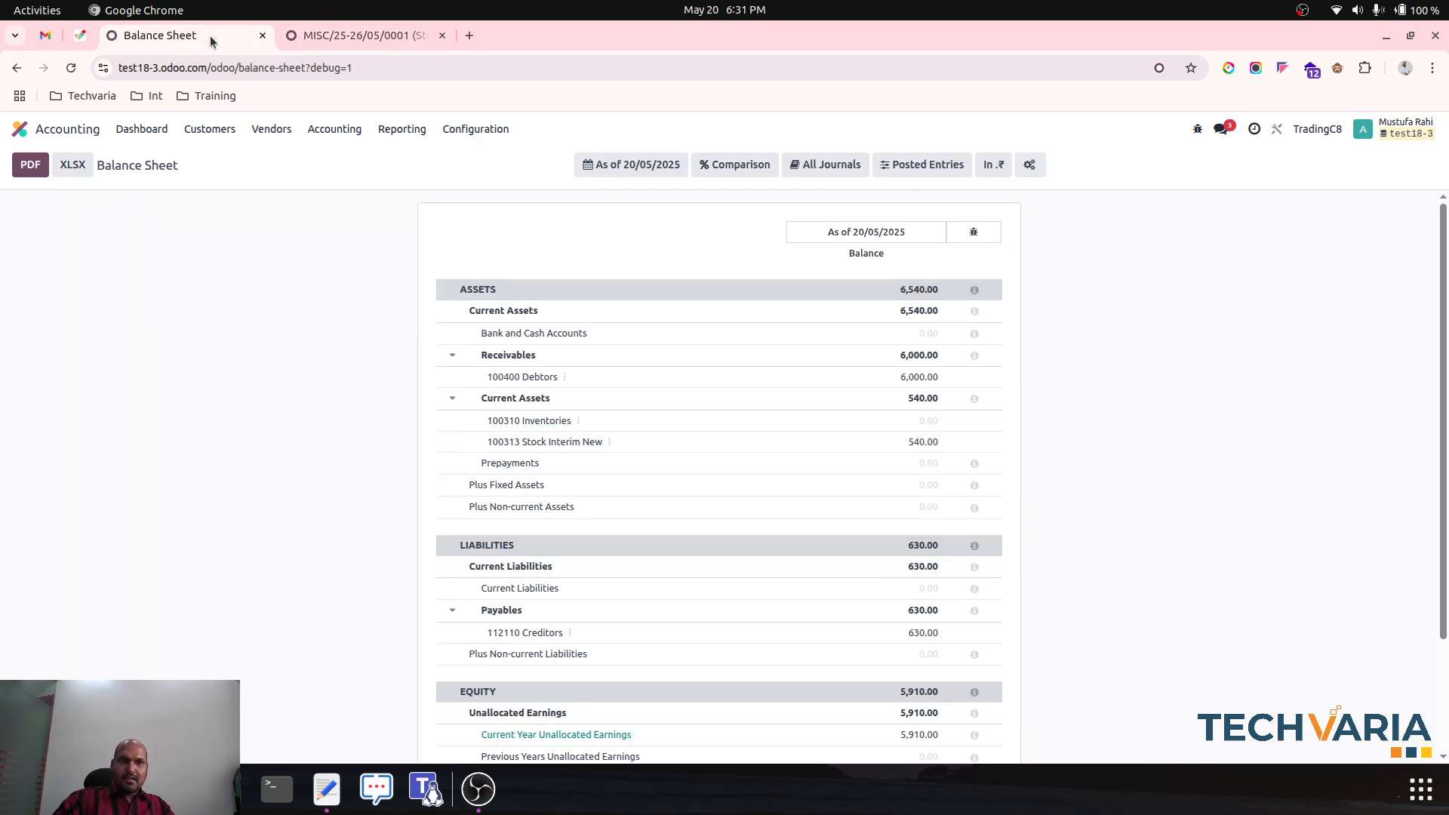
pyautogui.click(391, 132)
pyautogui.click(411, 180)
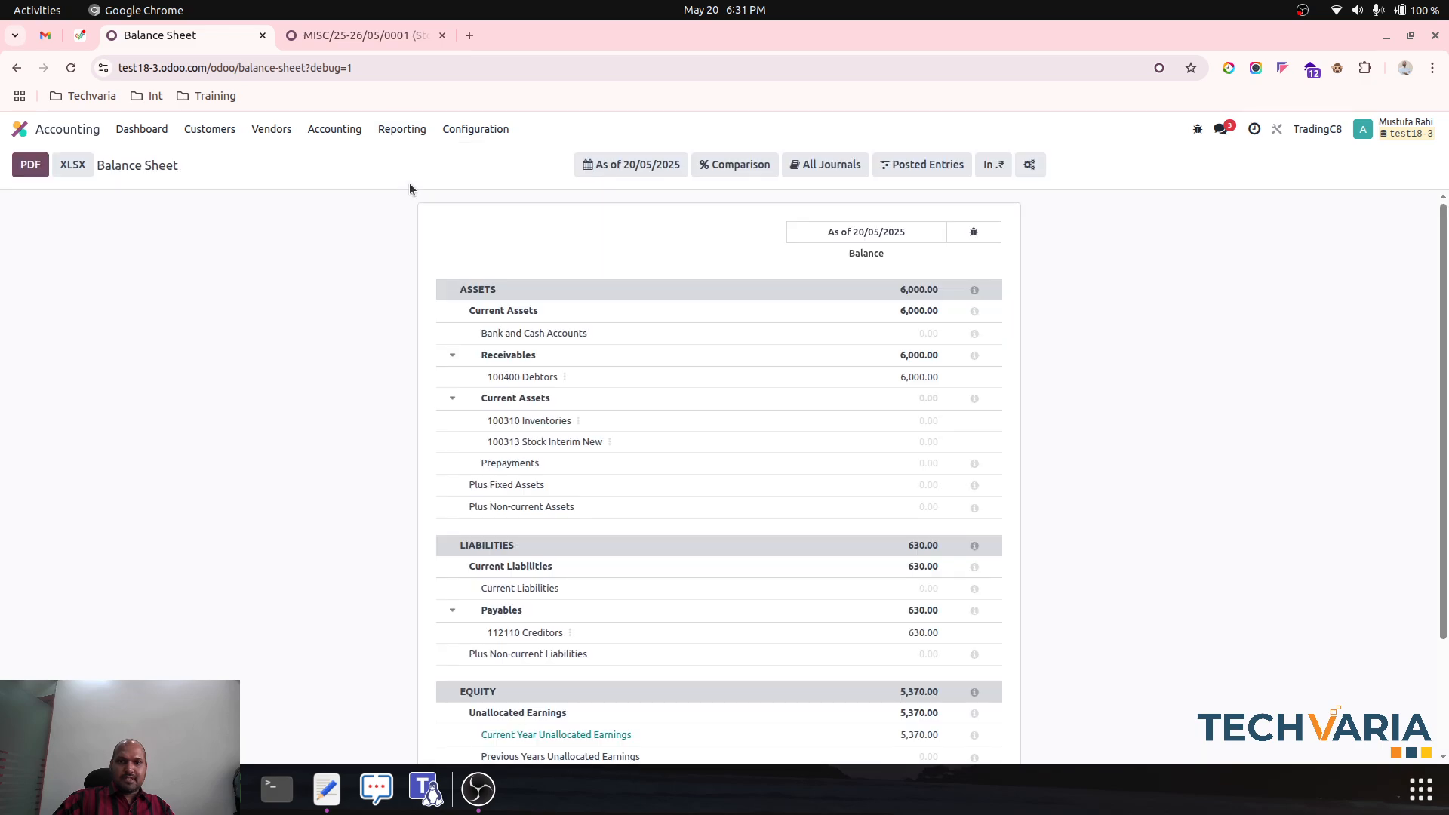
# Step: Compare the vendor bills with 210700 Purchase Expense in Profit and Loss and examine that account's General Ledger lines
pyautogui.click(271, 129)
pyautogui.click(269, 155)
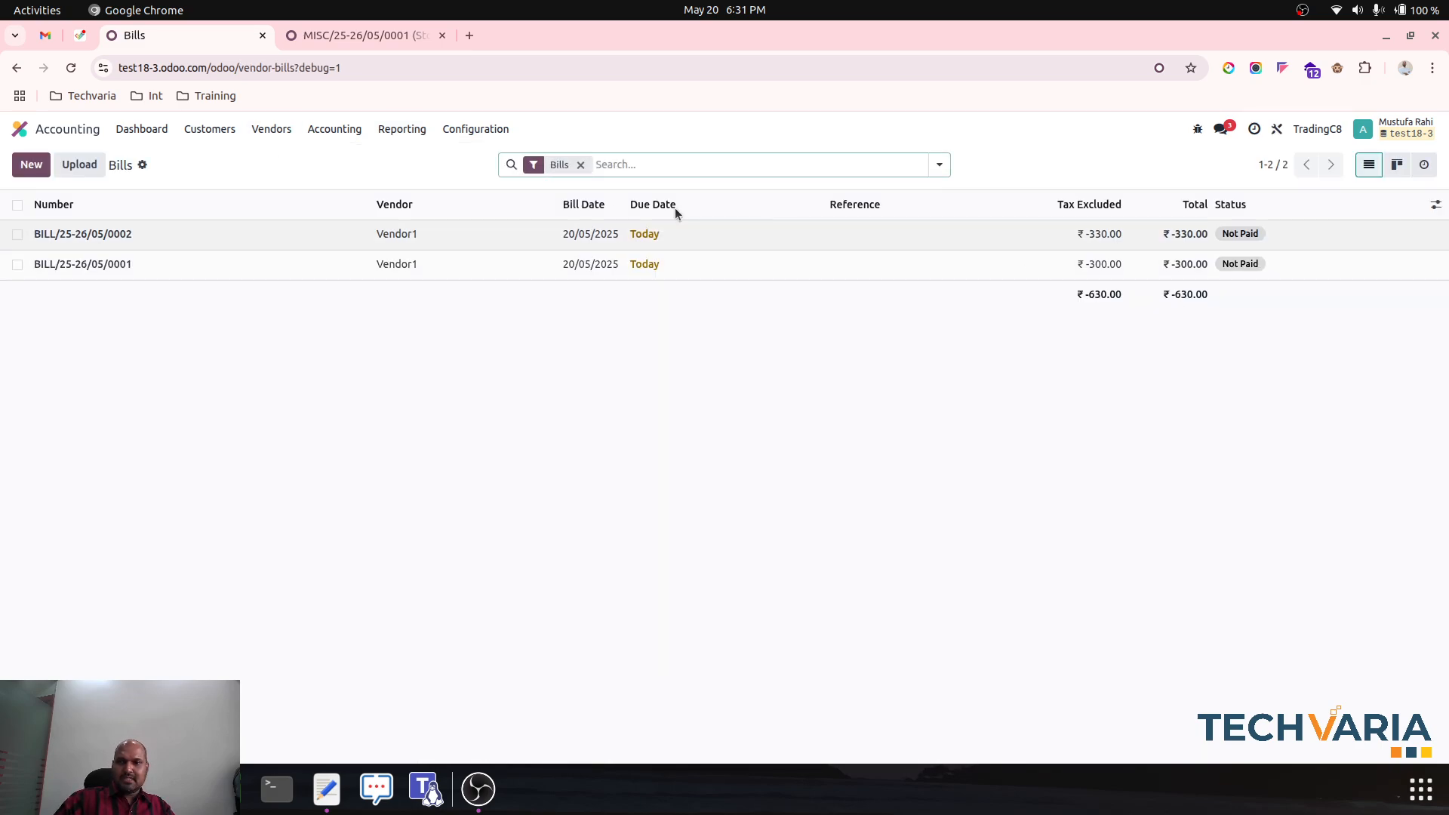
pyautogui.click(403, 133)
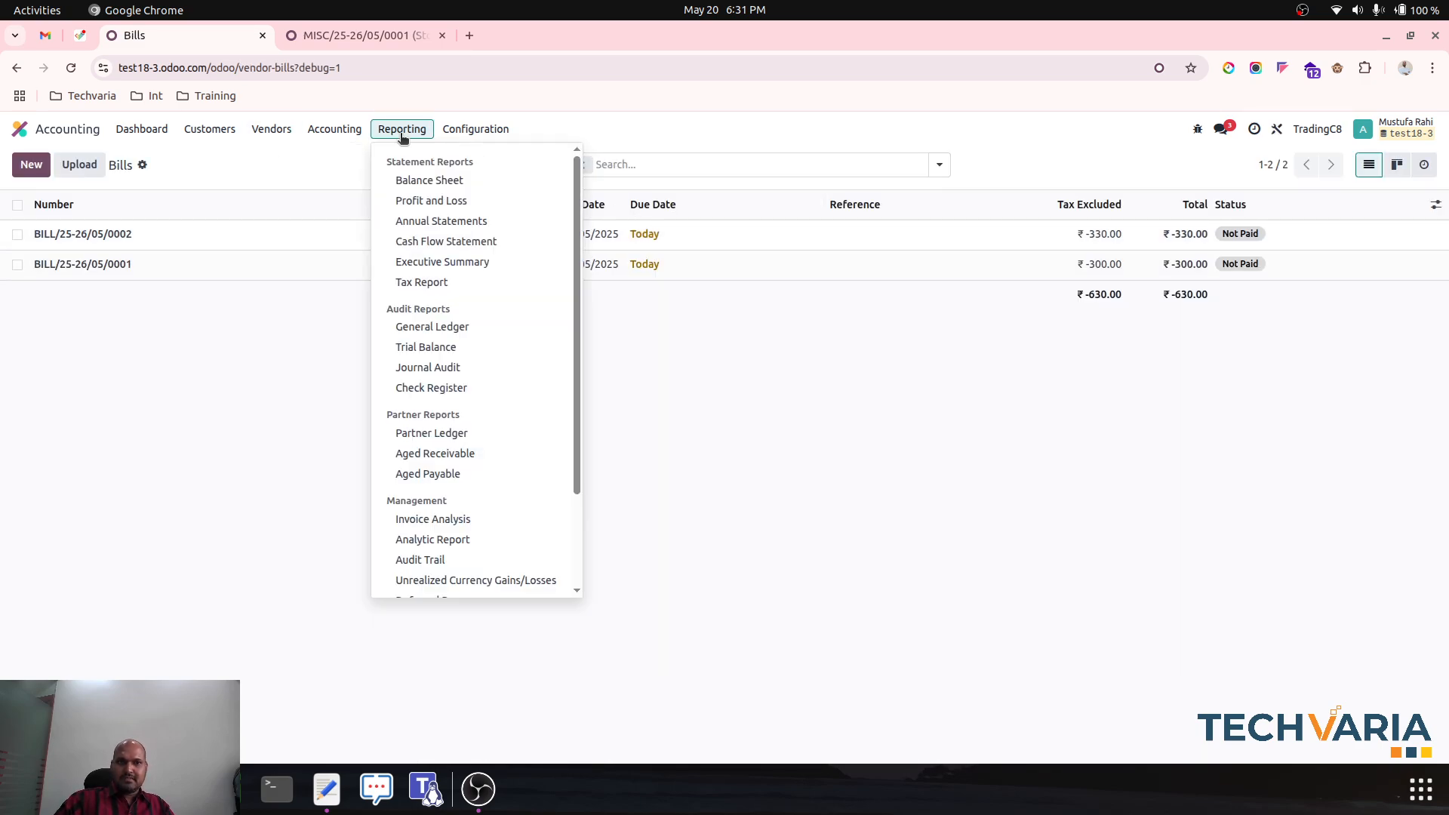
pyautogui.click(433, 201)
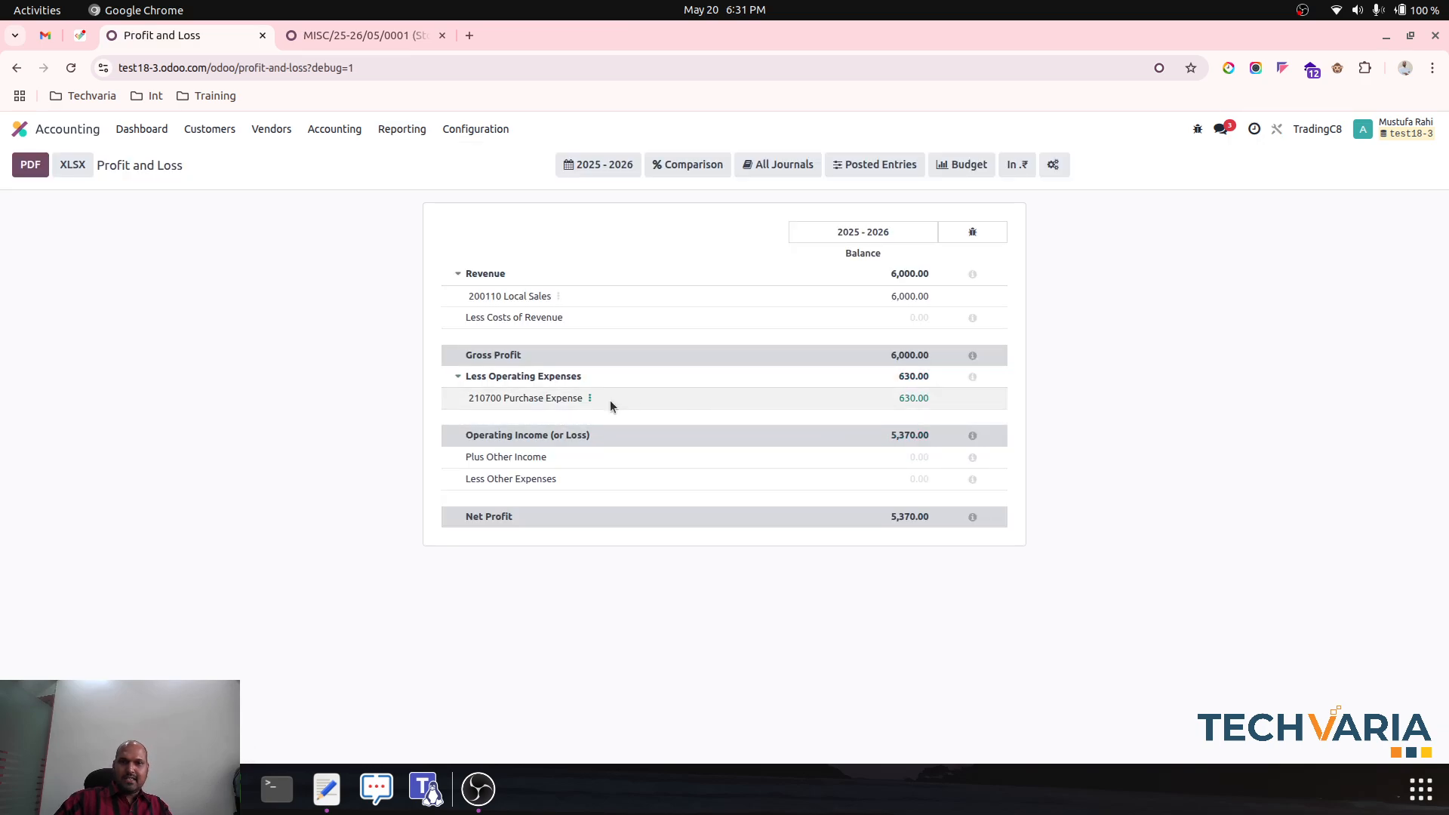
pyautogui.click(590, 398)
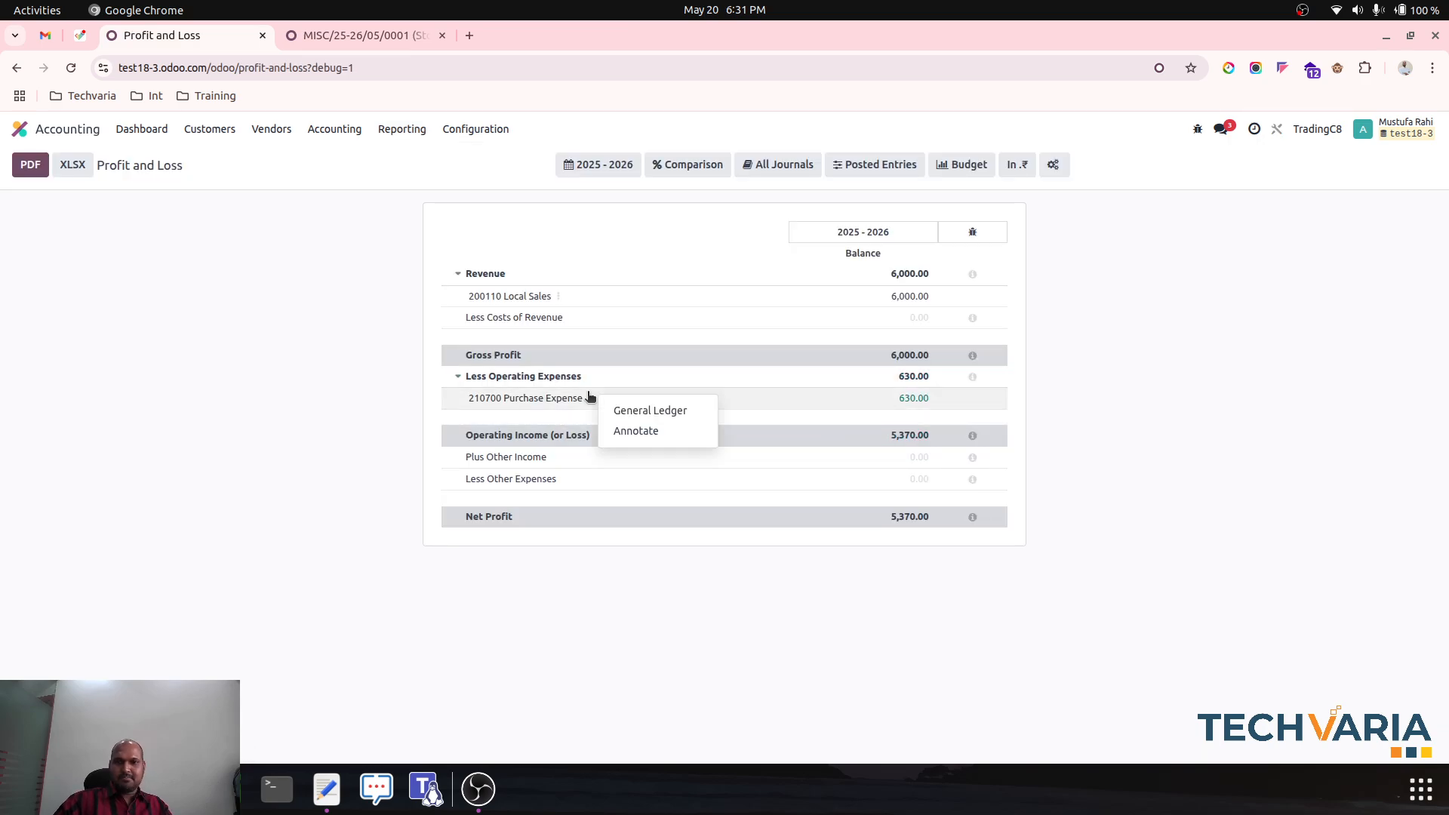
pyautogui.click(622, 411)
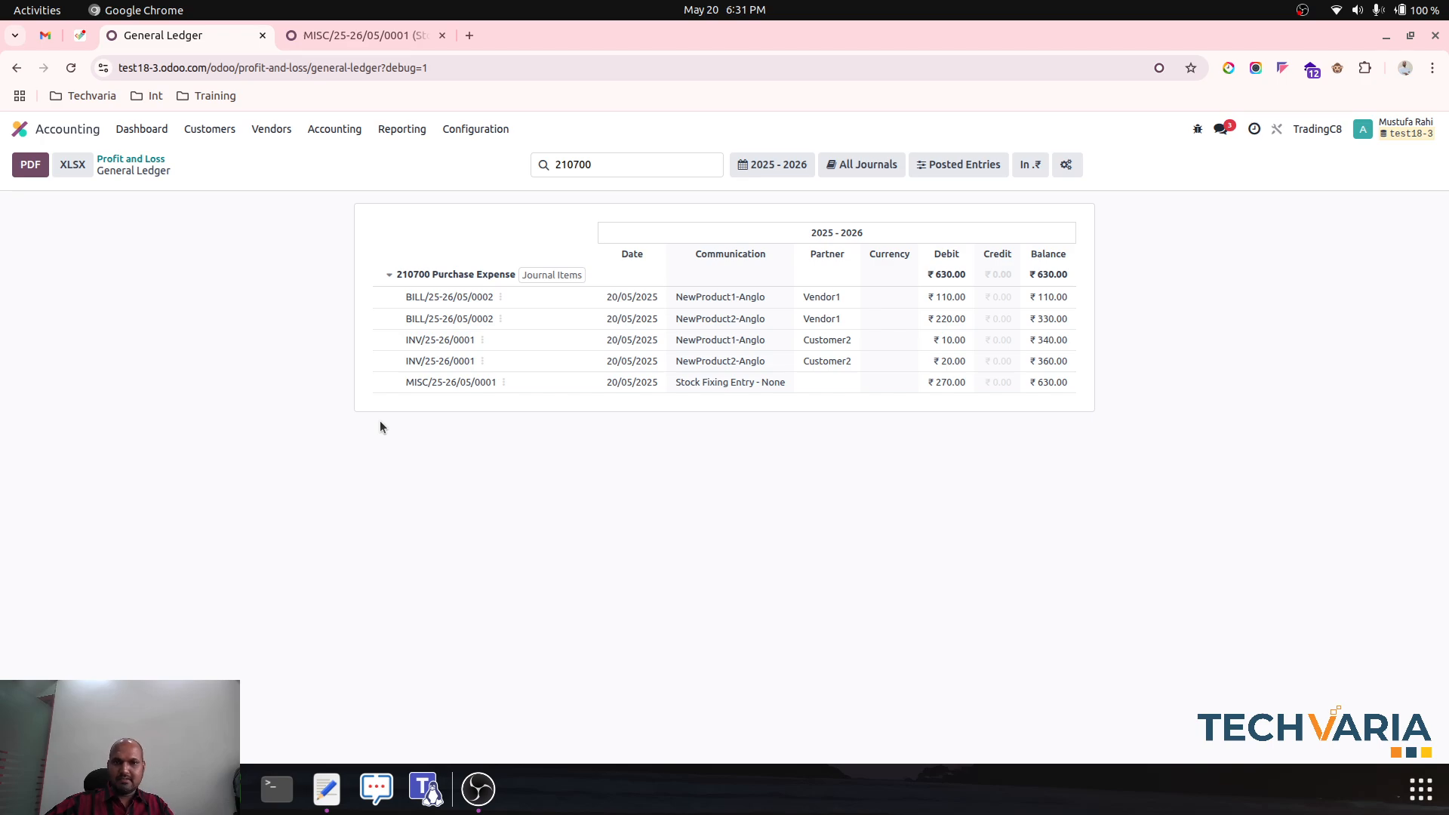
# Step: Return to the Balance Sheet and review the final current asset and liability balances
pyautogui.click(408, 129)
pyautogui.click(407, 269)
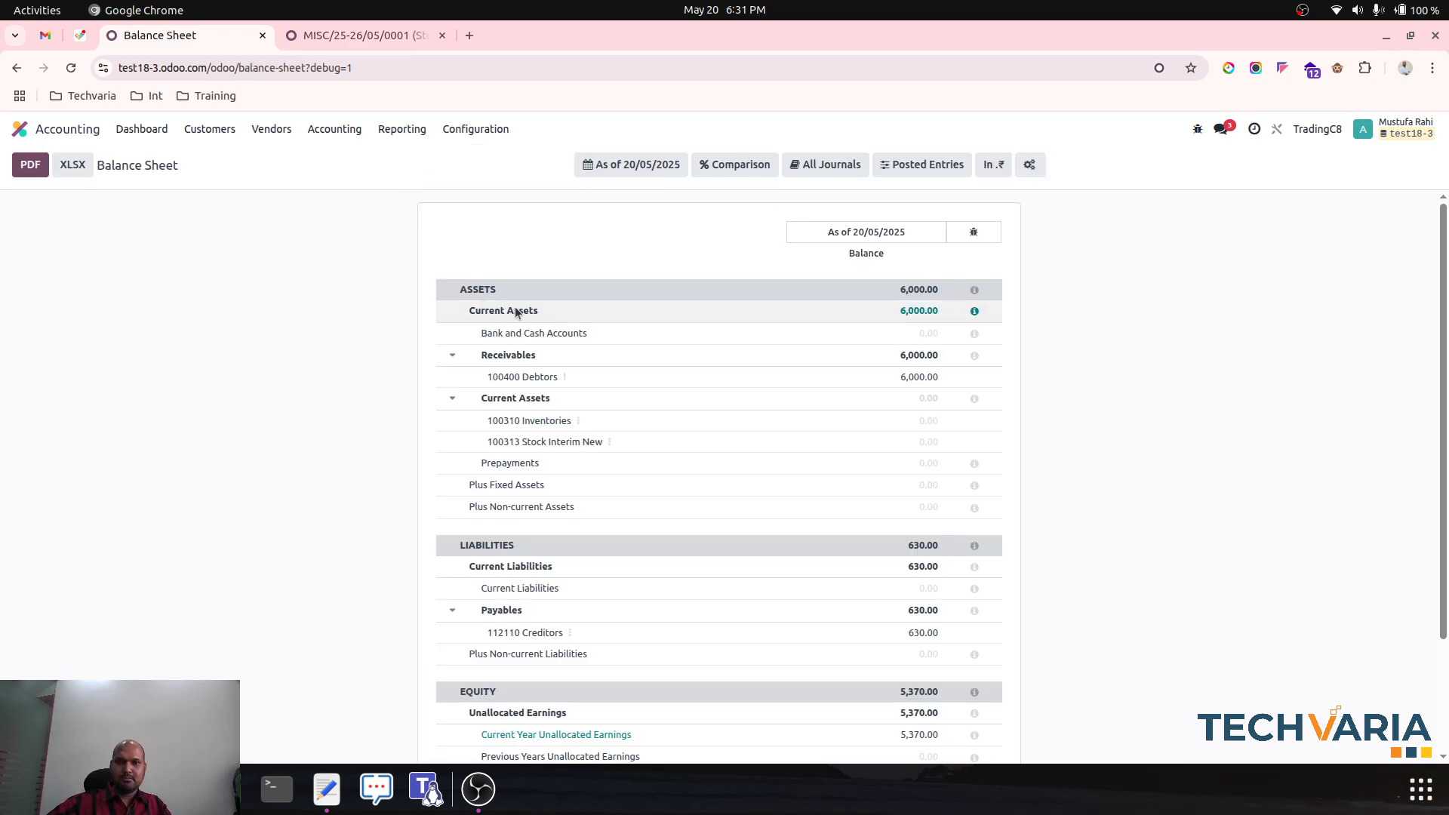
pyautogui.click(398, 132)
pyautogui.click(287, 269)
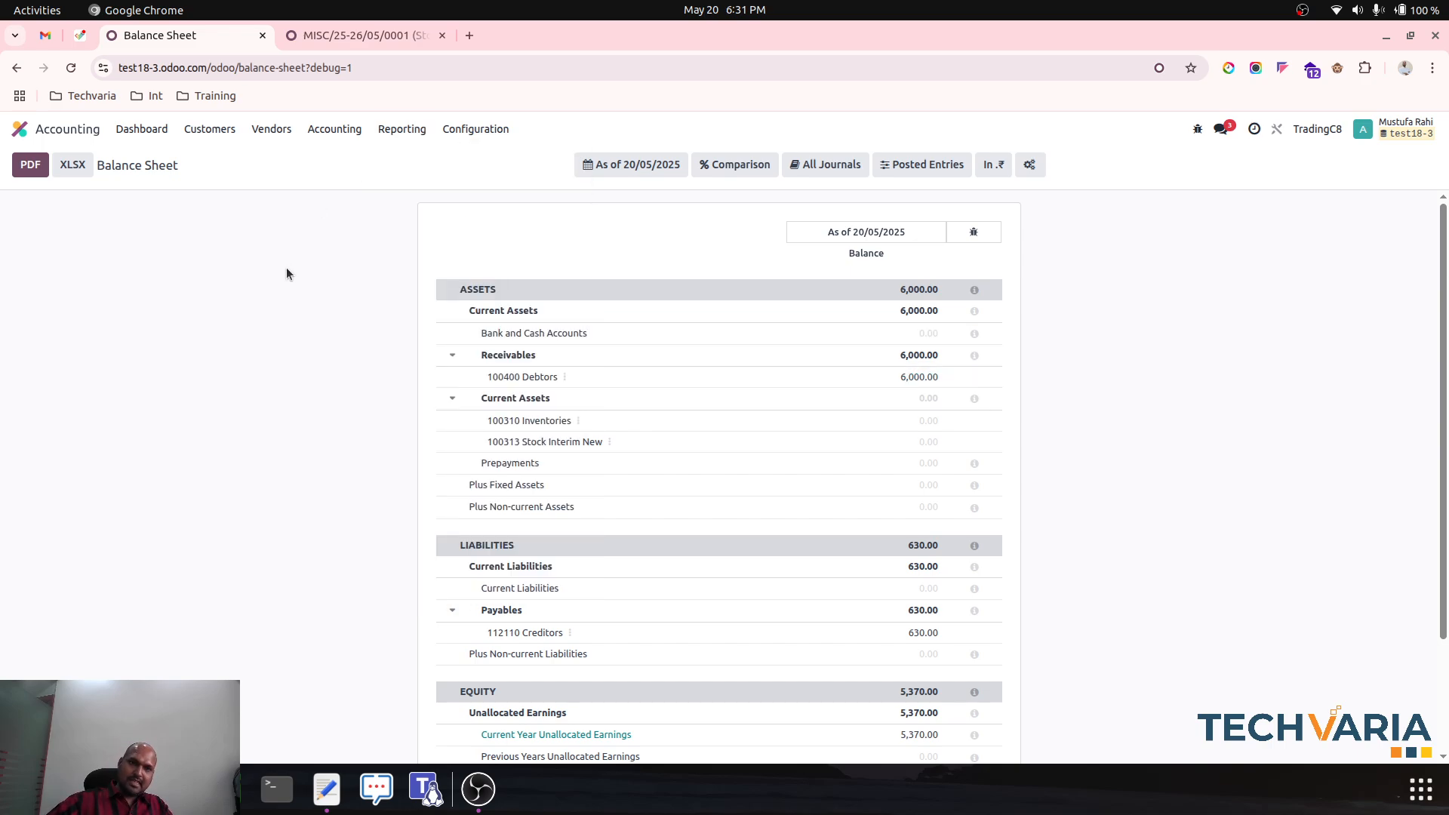